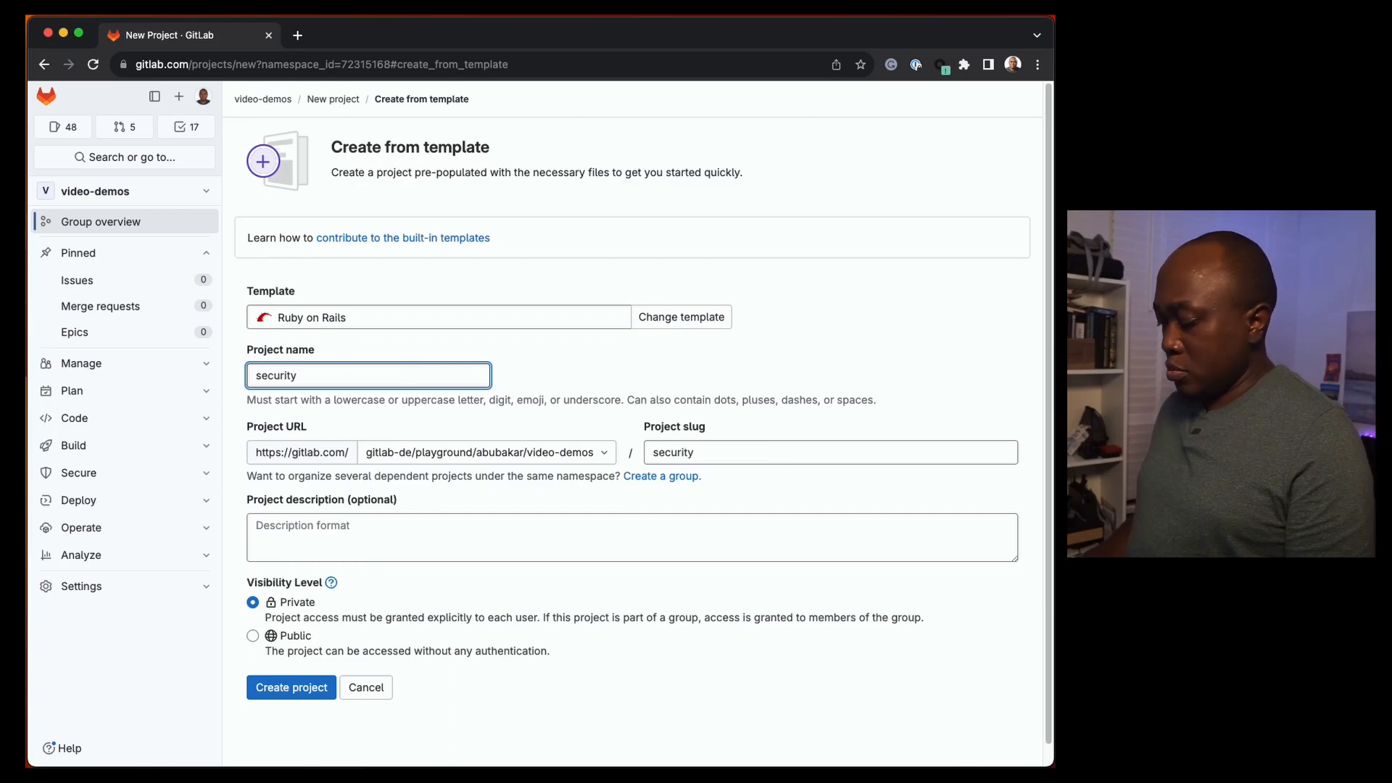
Complete the project name as security-policies, set its visibility to Public and create the project from the Ruby on Rails template
text(-policies)
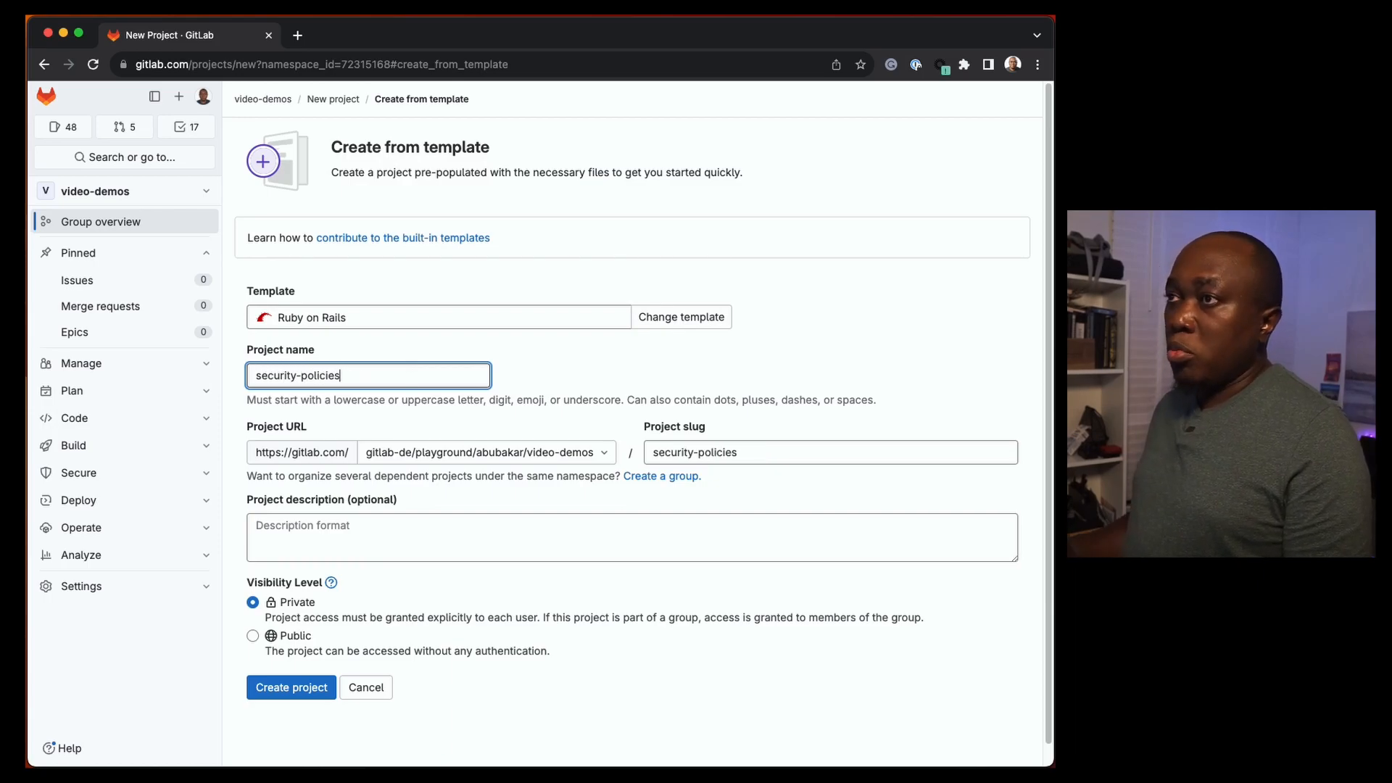
click(767, 453)
click(252, 636)
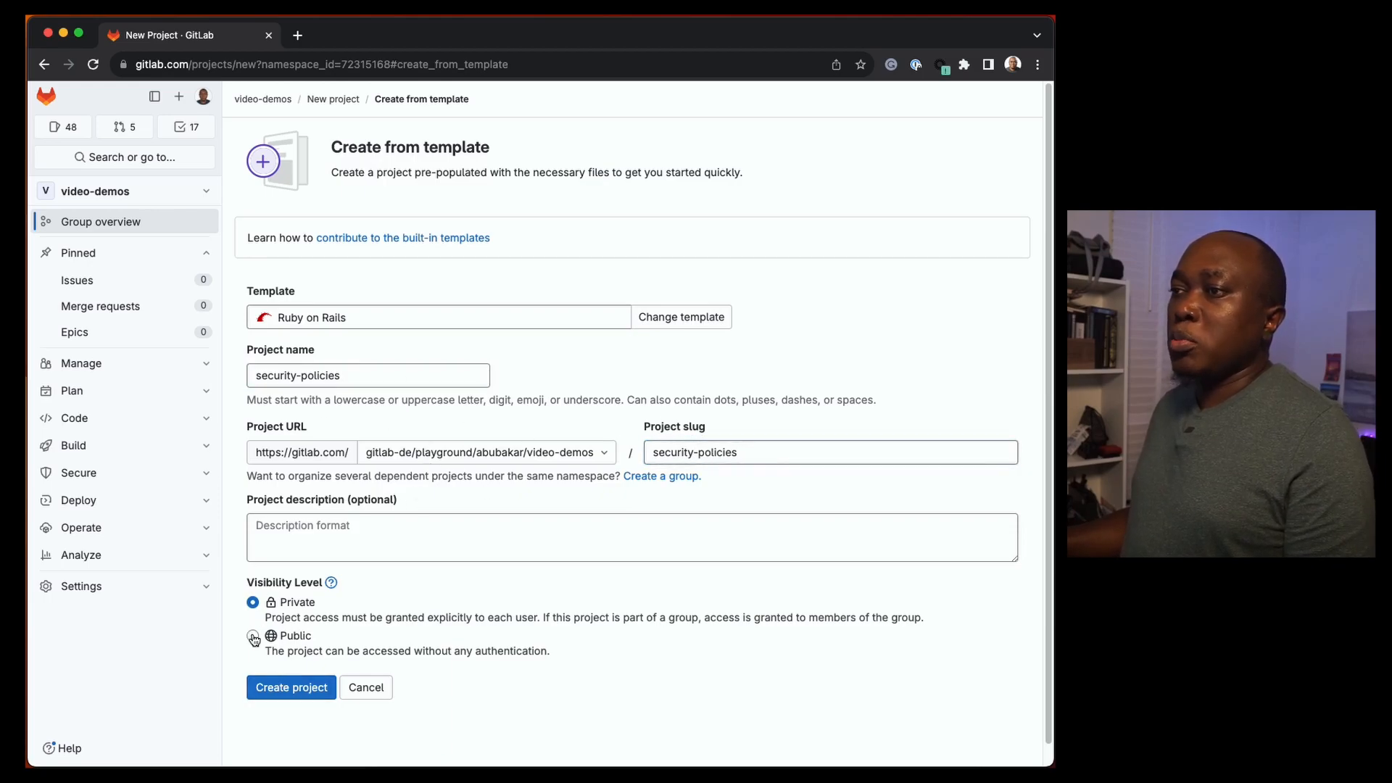
click(294, 688)
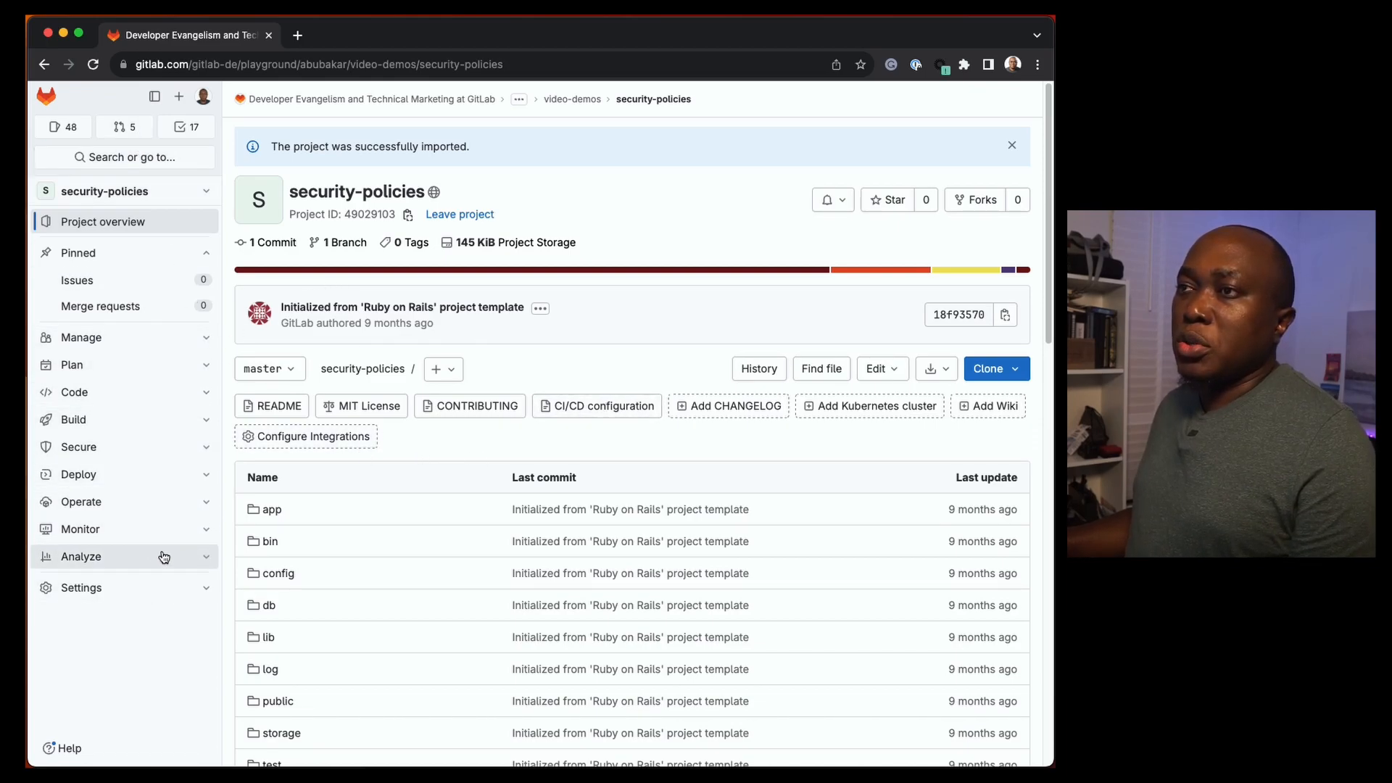
Go to the project's security policies and start a new policy of the scan execution type
click(192, 444)
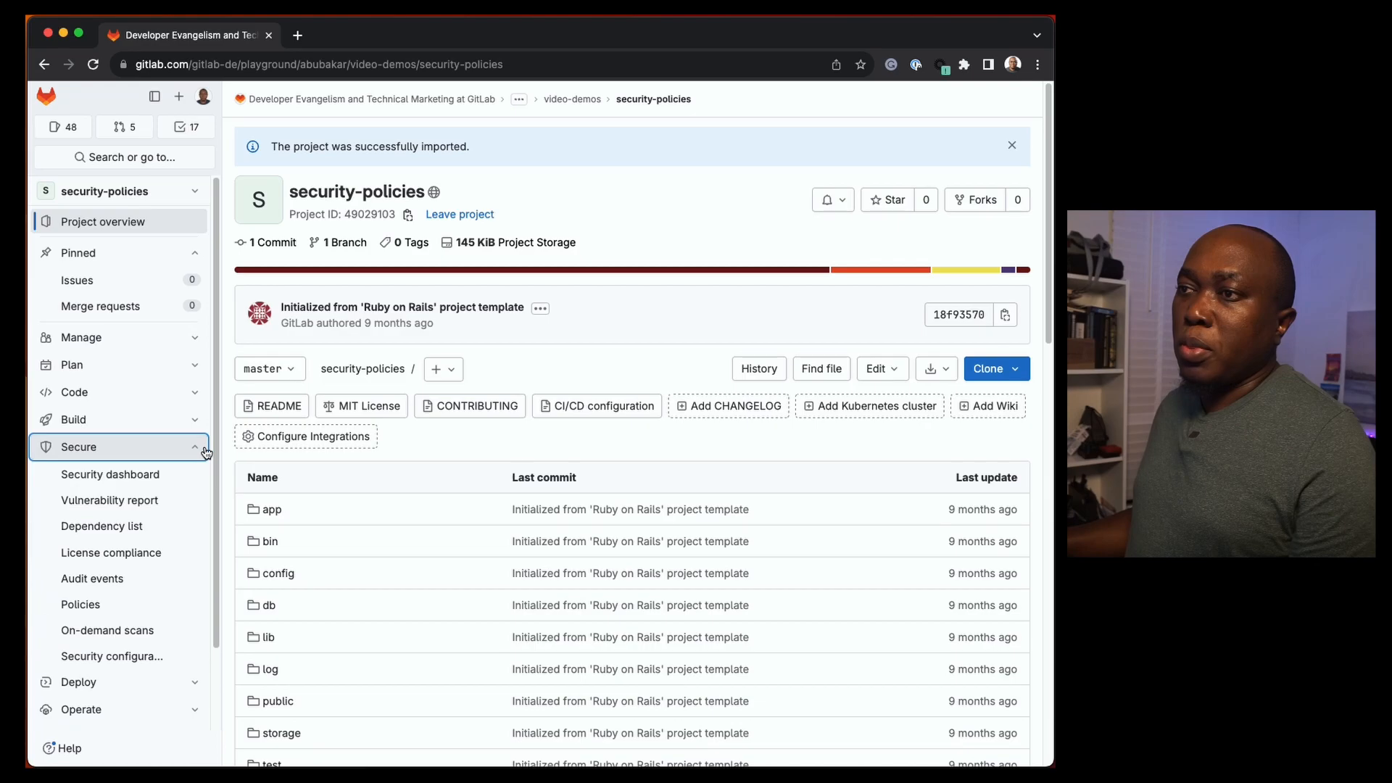
click(92, 609)
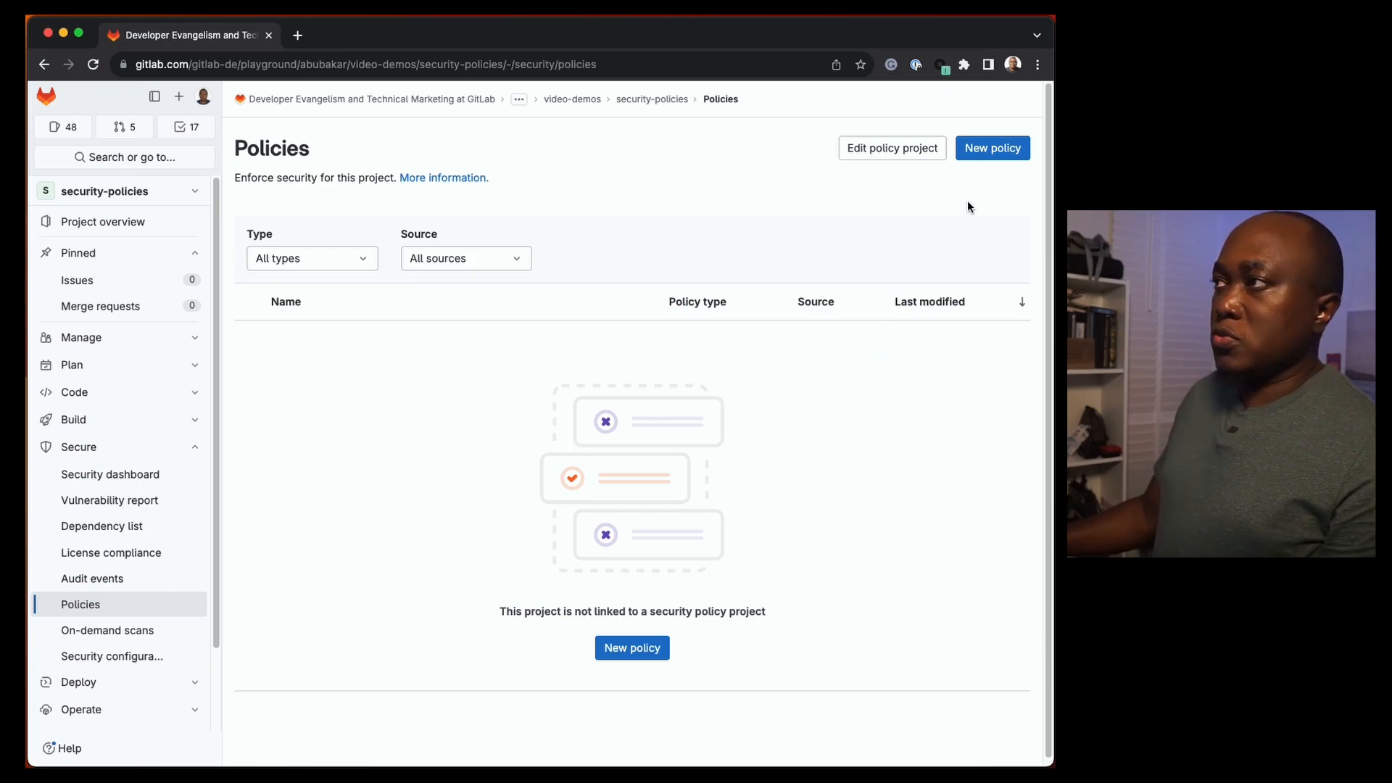
click(995, 149)
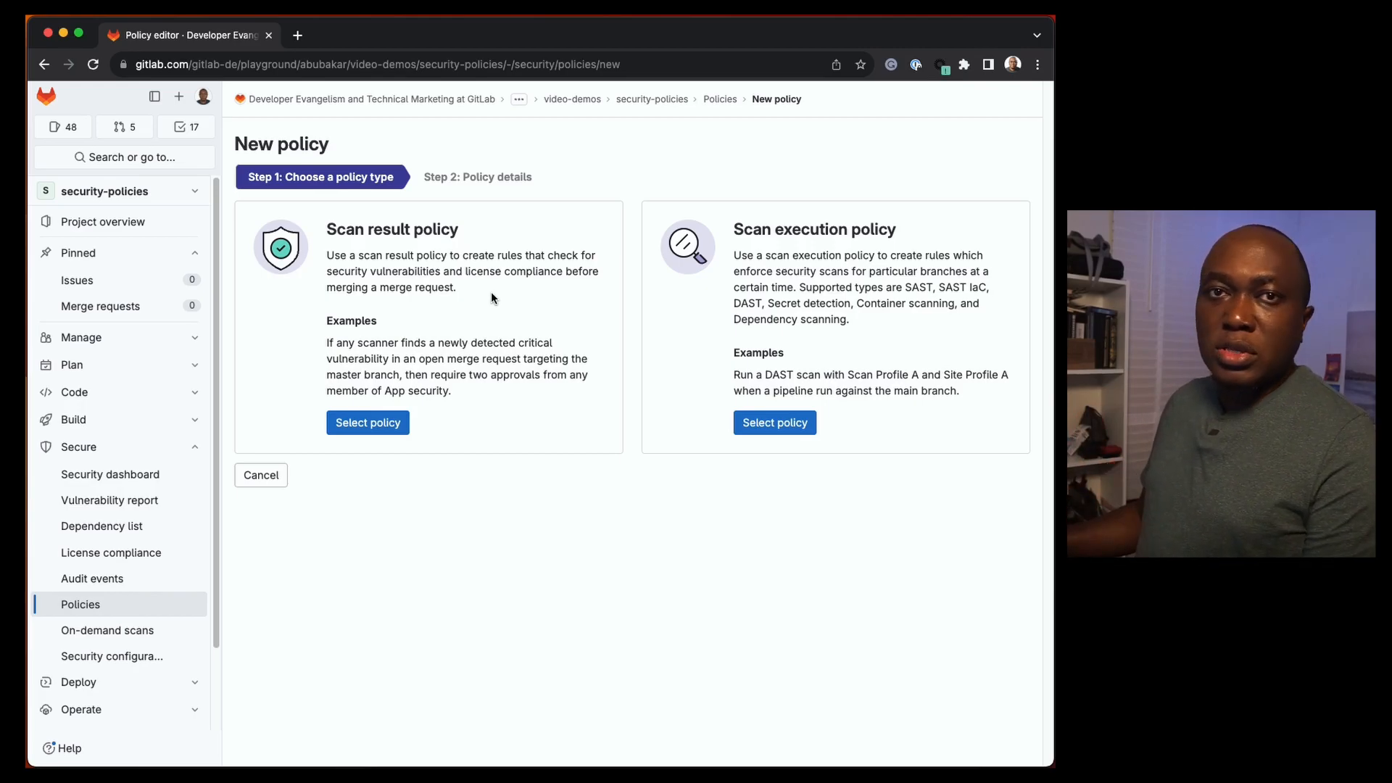
click(797, 428)
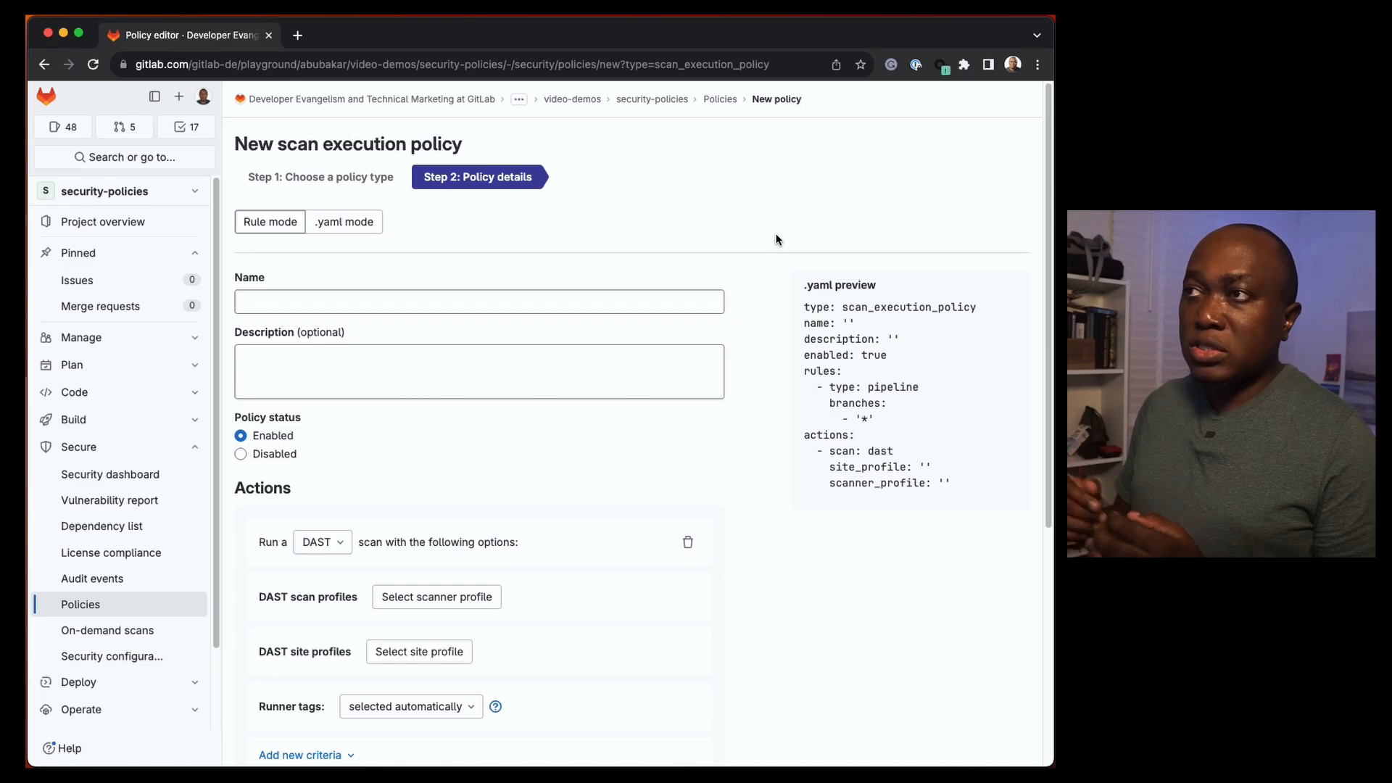
Keep the policy editor in rule mode and name the policy test-security_policy
click(342, 222)
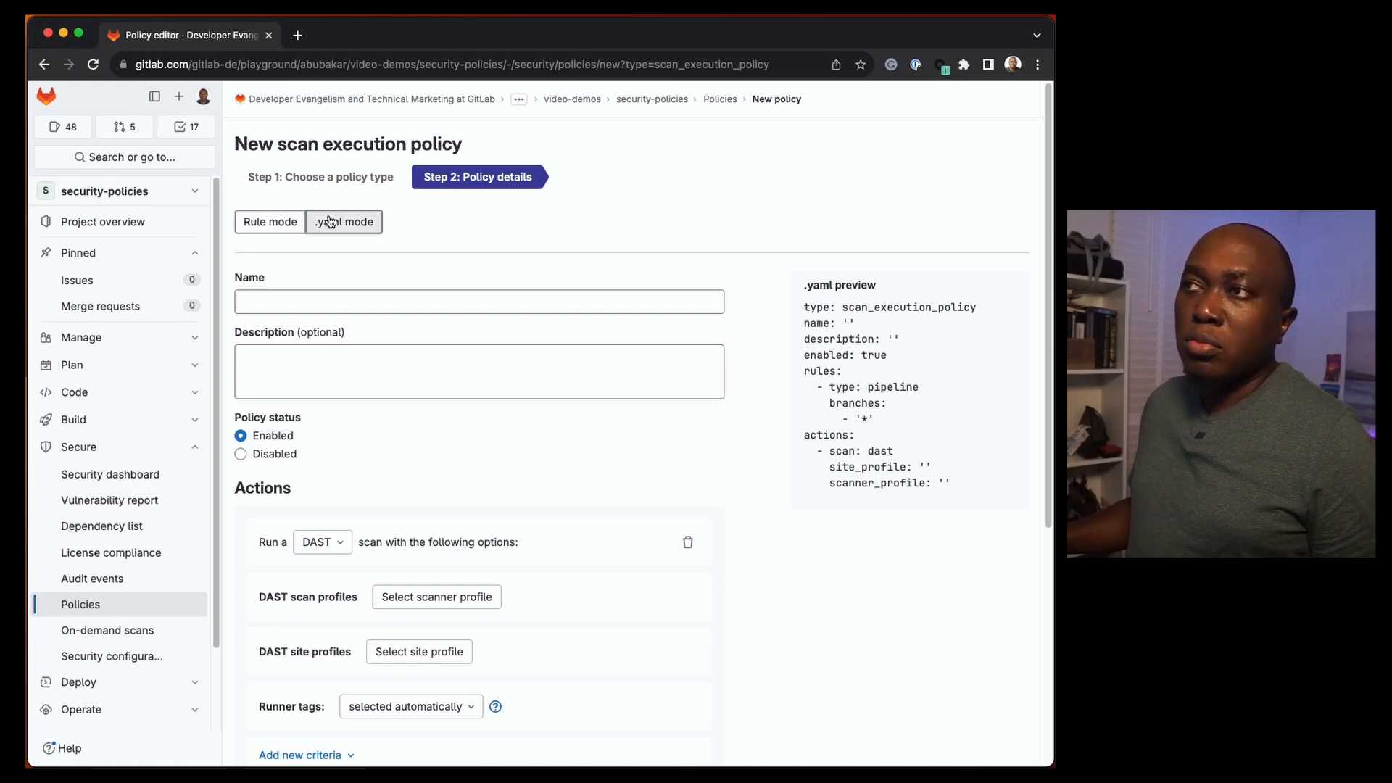
click(273, 223)
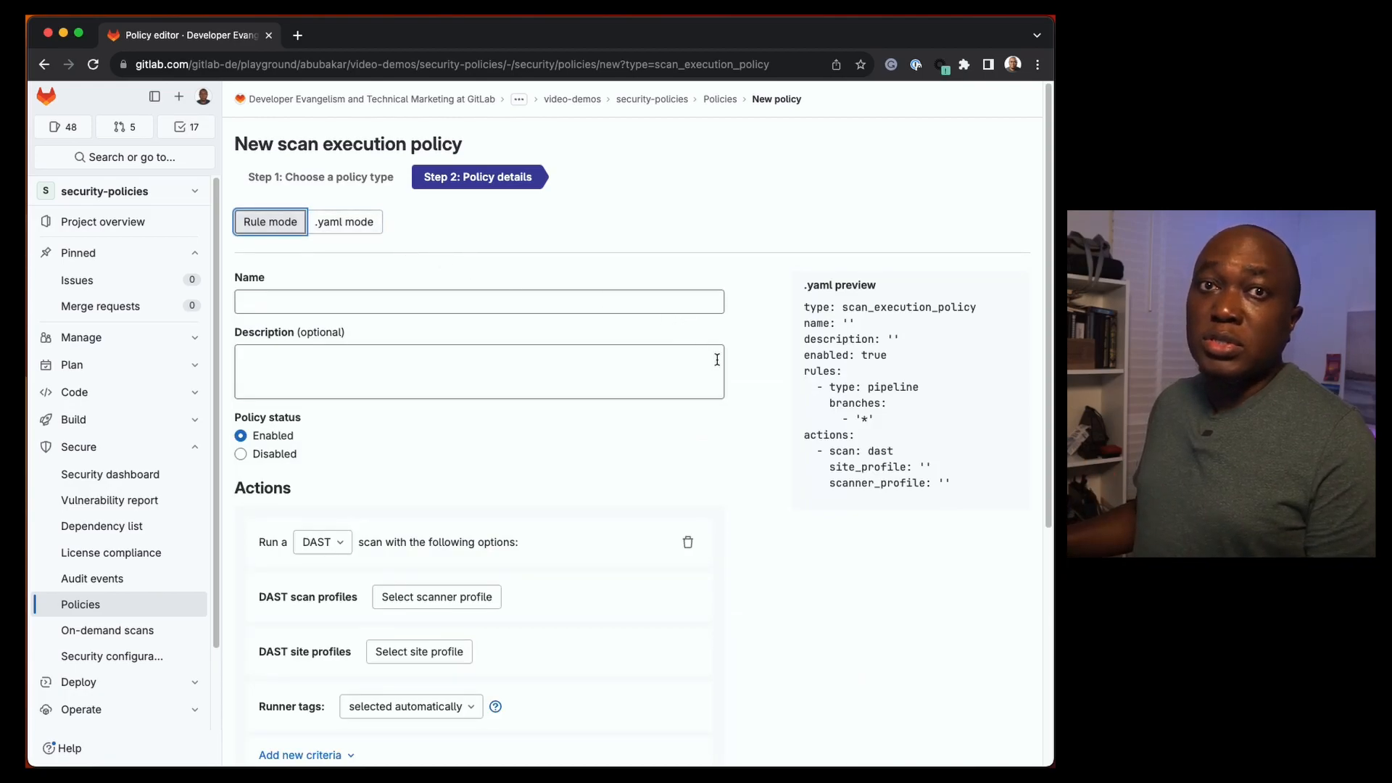
click(417, 306)
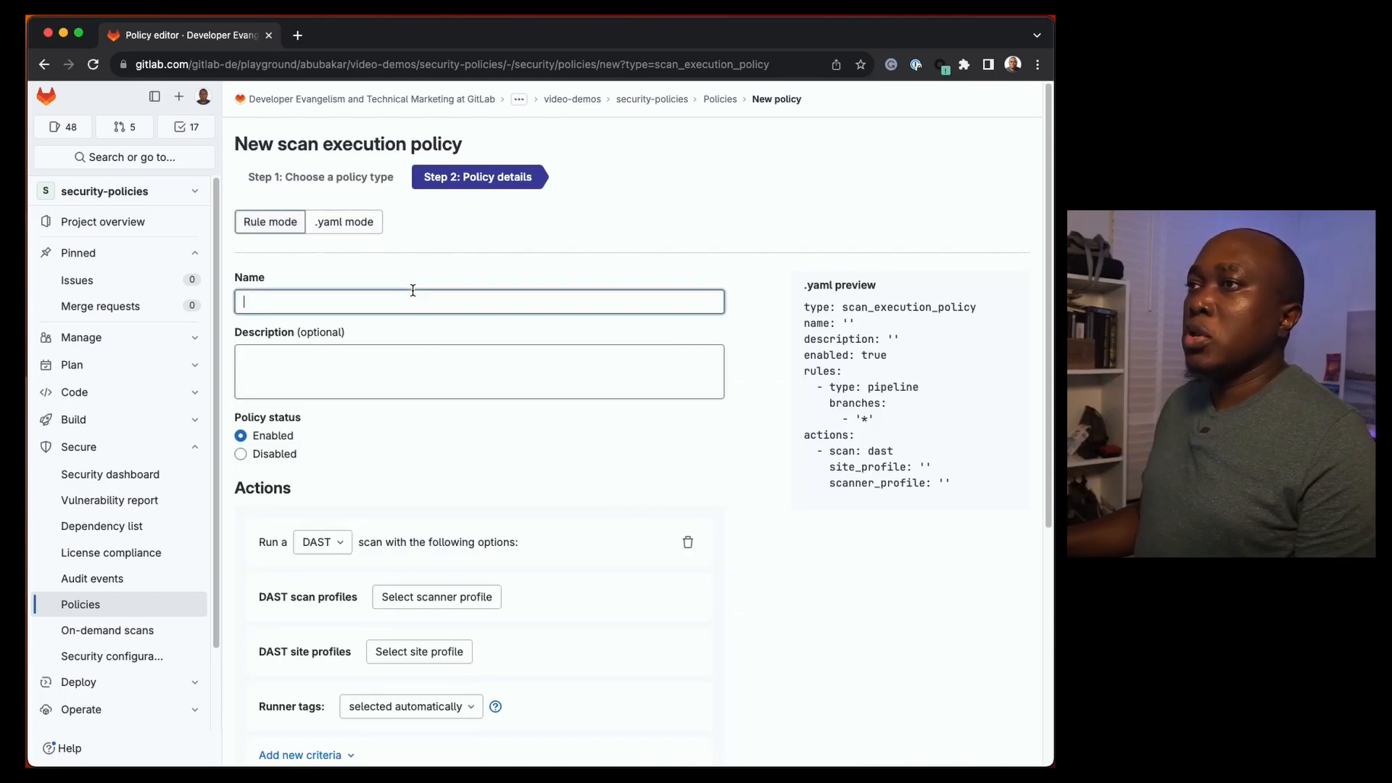
text(test-security_policy)
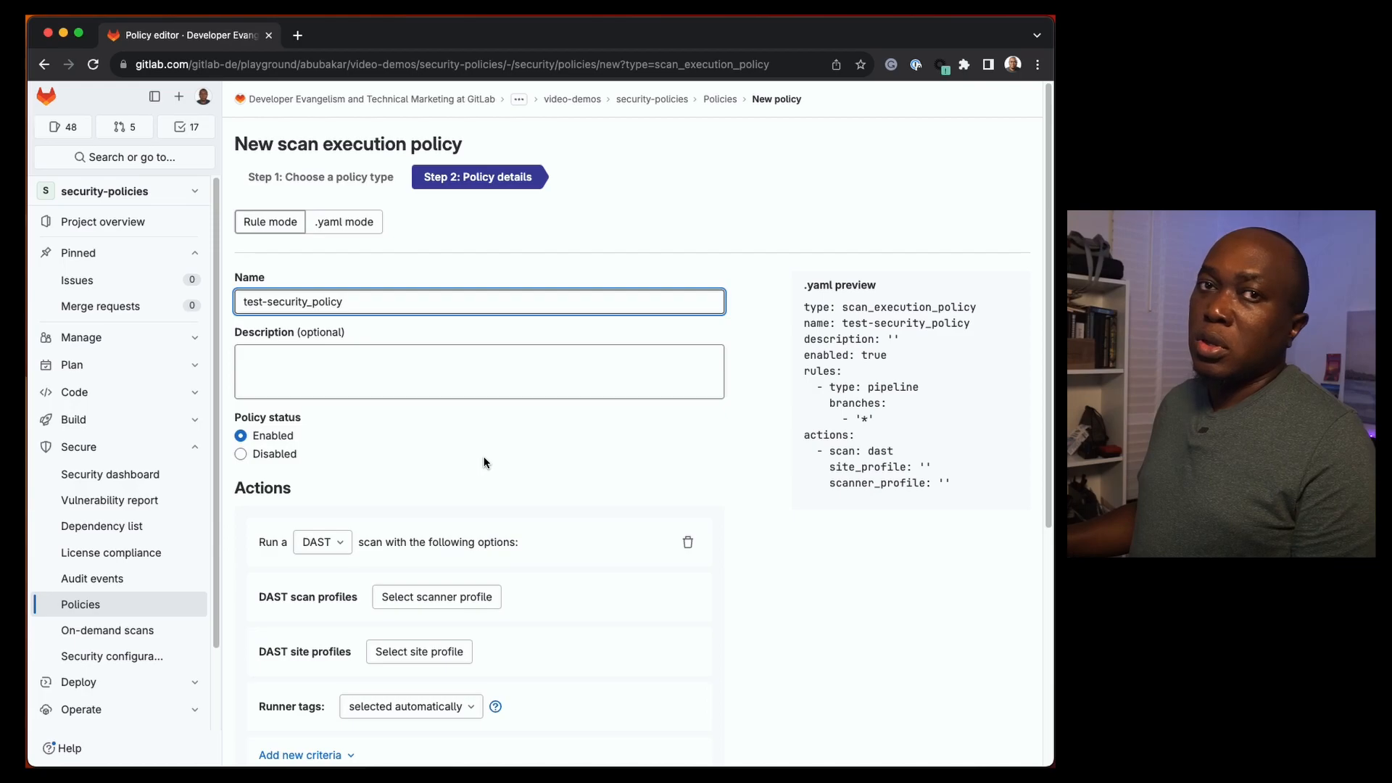
Set the scanner of the policy's first action to SAST
scroll(484, 462, down, 2)
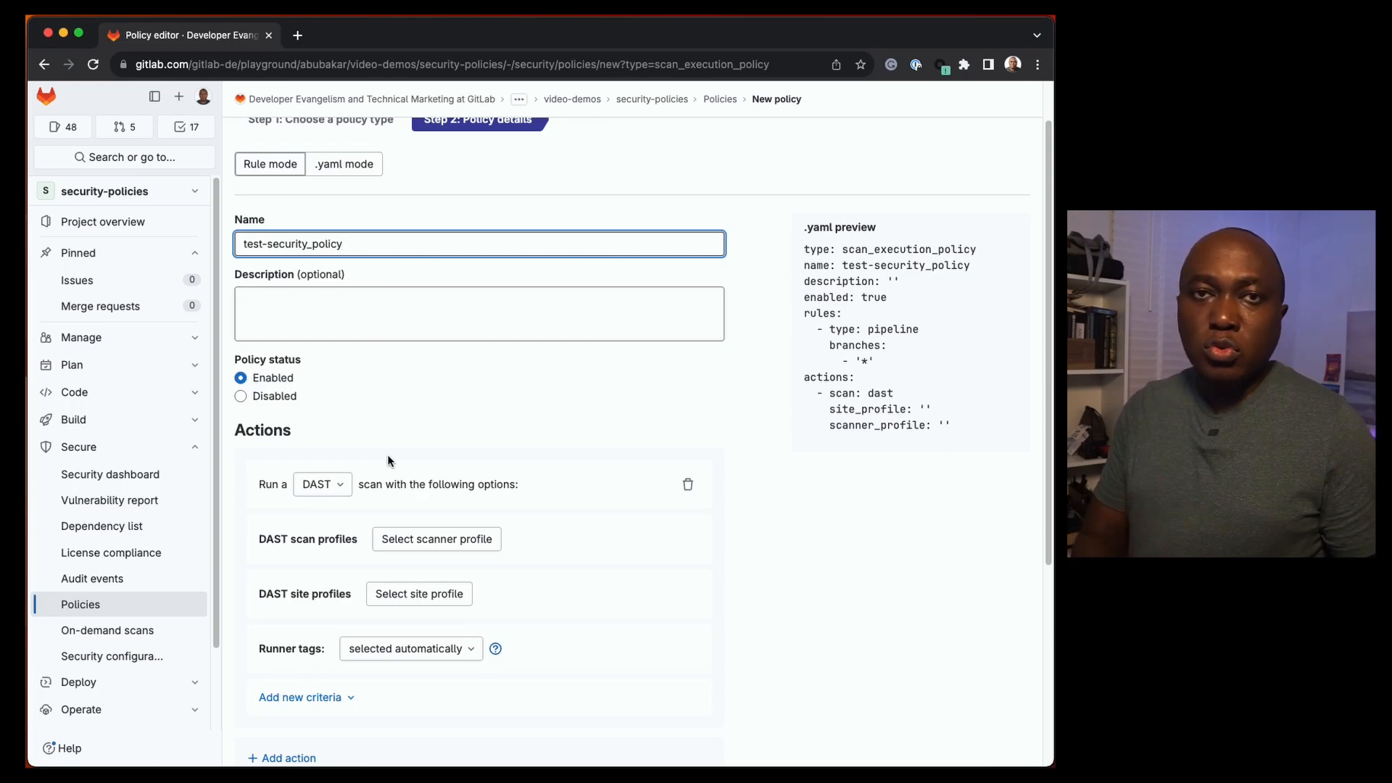
scroll(391, 459, up, 1)
scroll(396, 457, down, 3)
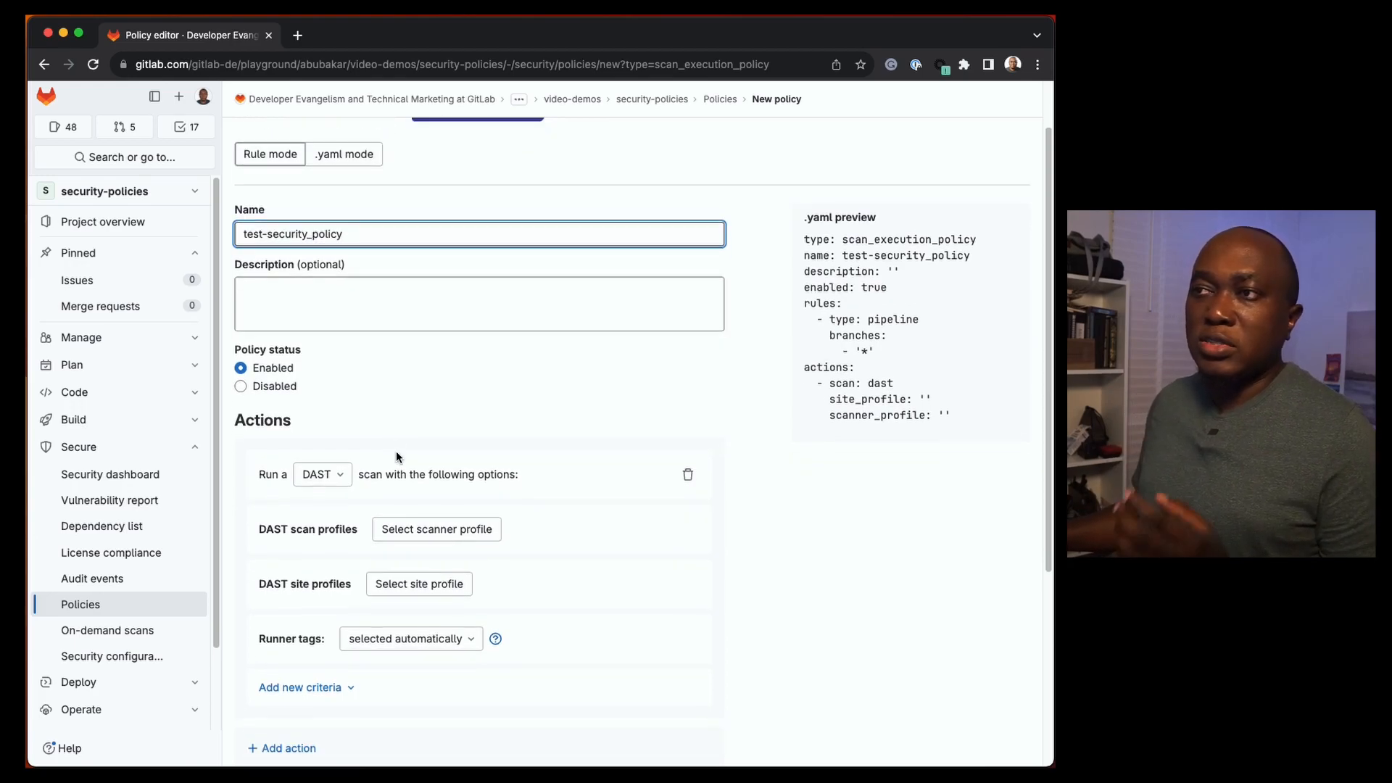
scroll(397, 457, down, 5)
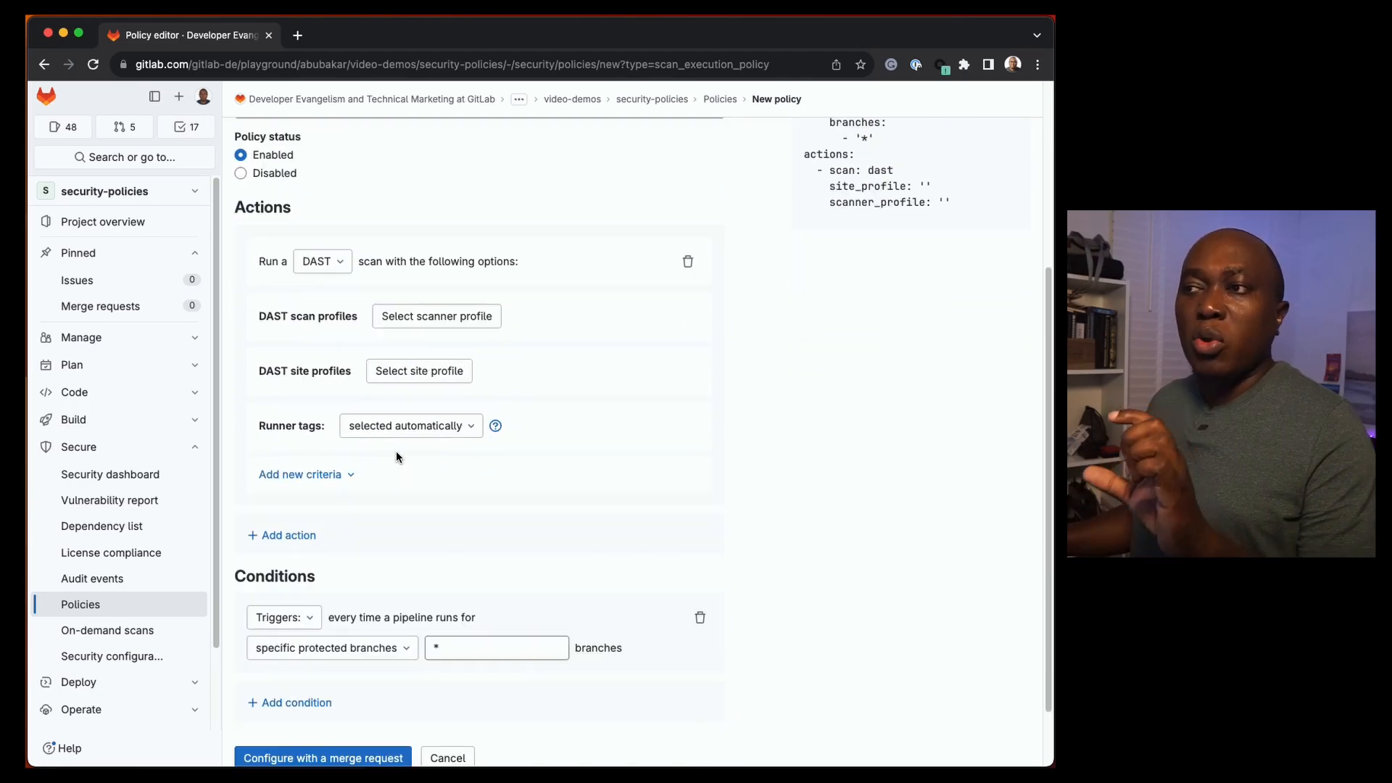
scroll(599, 359, up, 1)
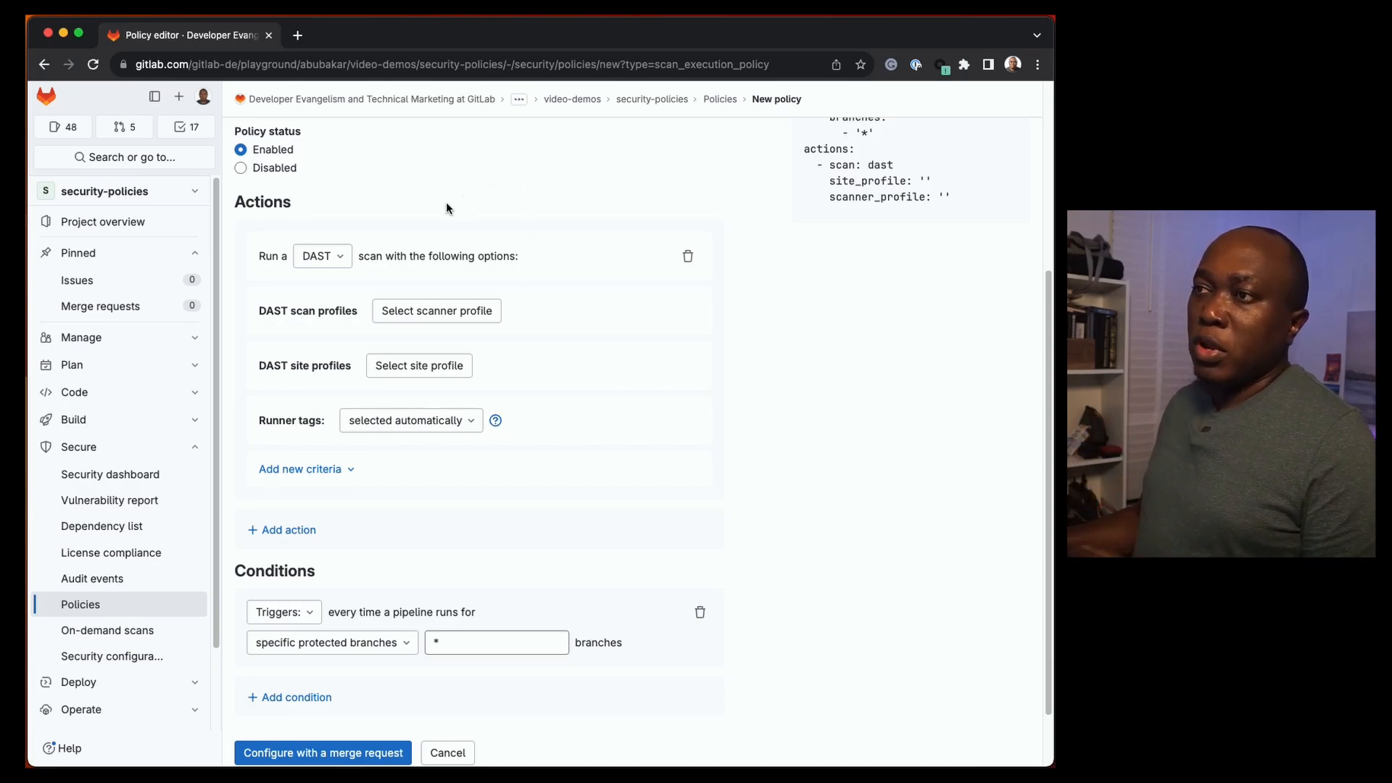
click(327, 258)
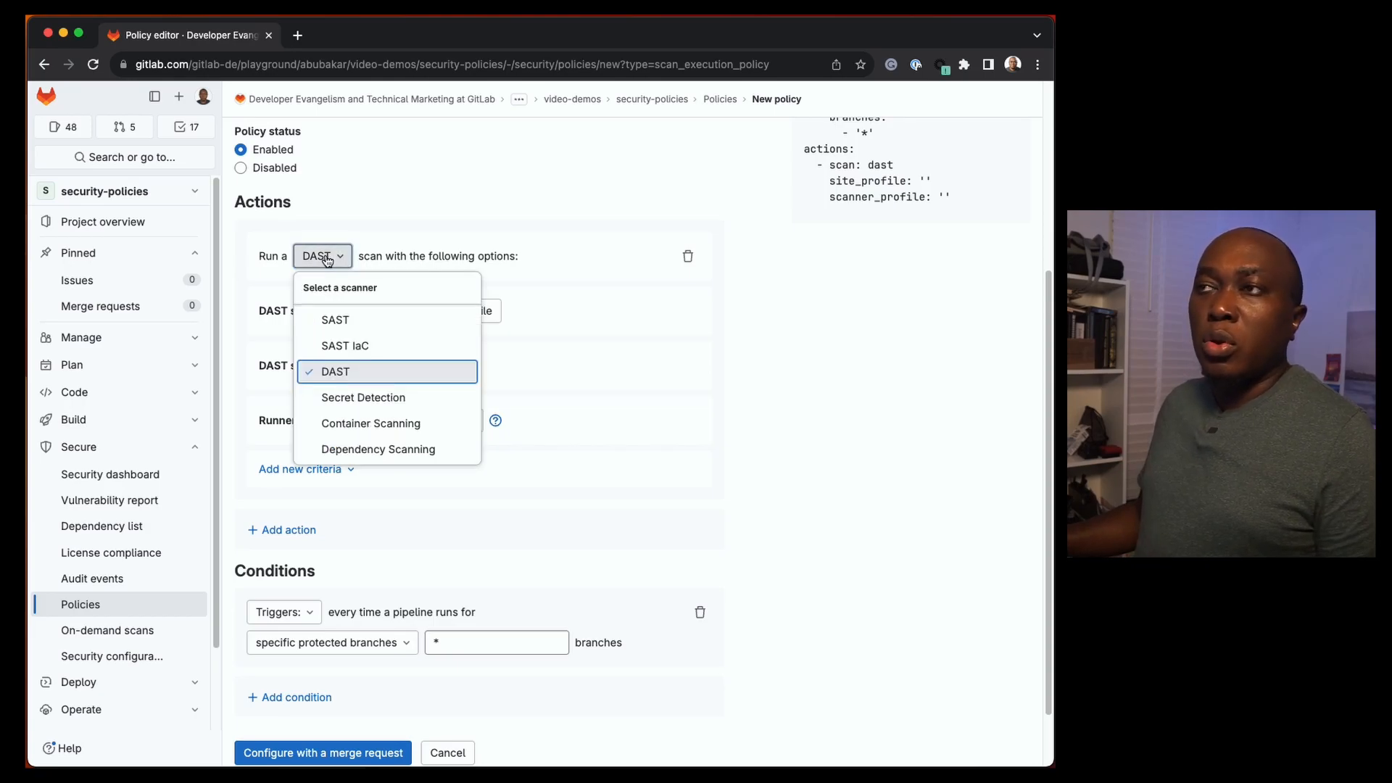
click(353, 326)
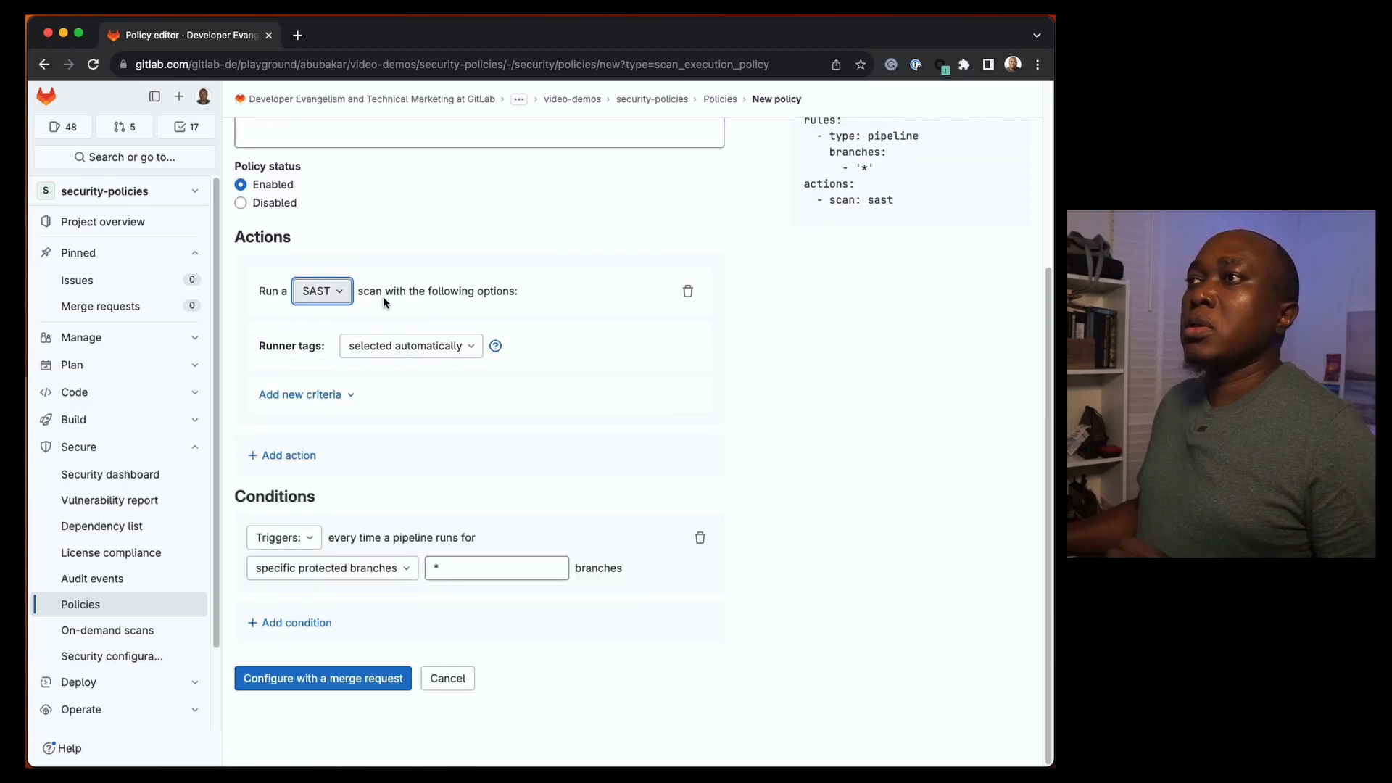
Review the runner tag choices and the available additional criteria types for the SAST action
click(391, 349)
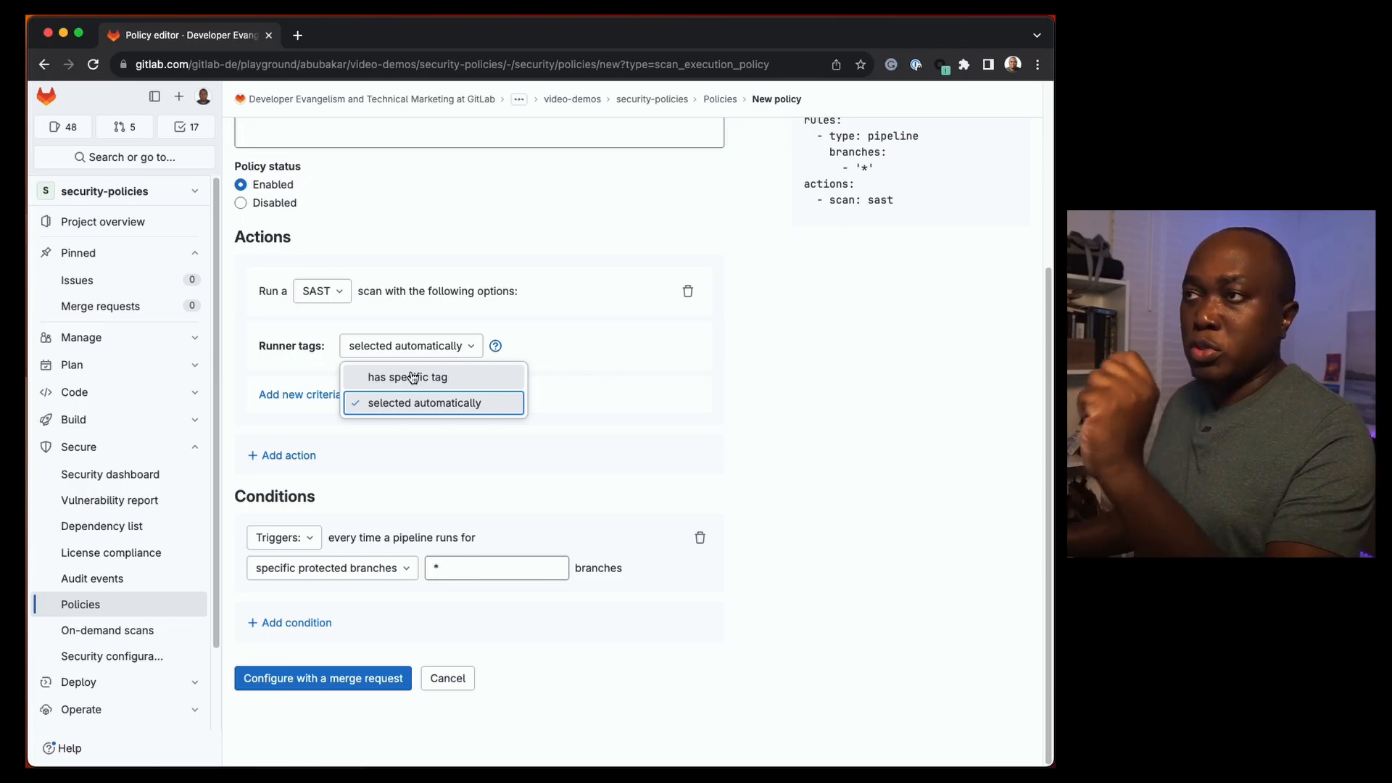
click(663, 337)
click(388, 355)
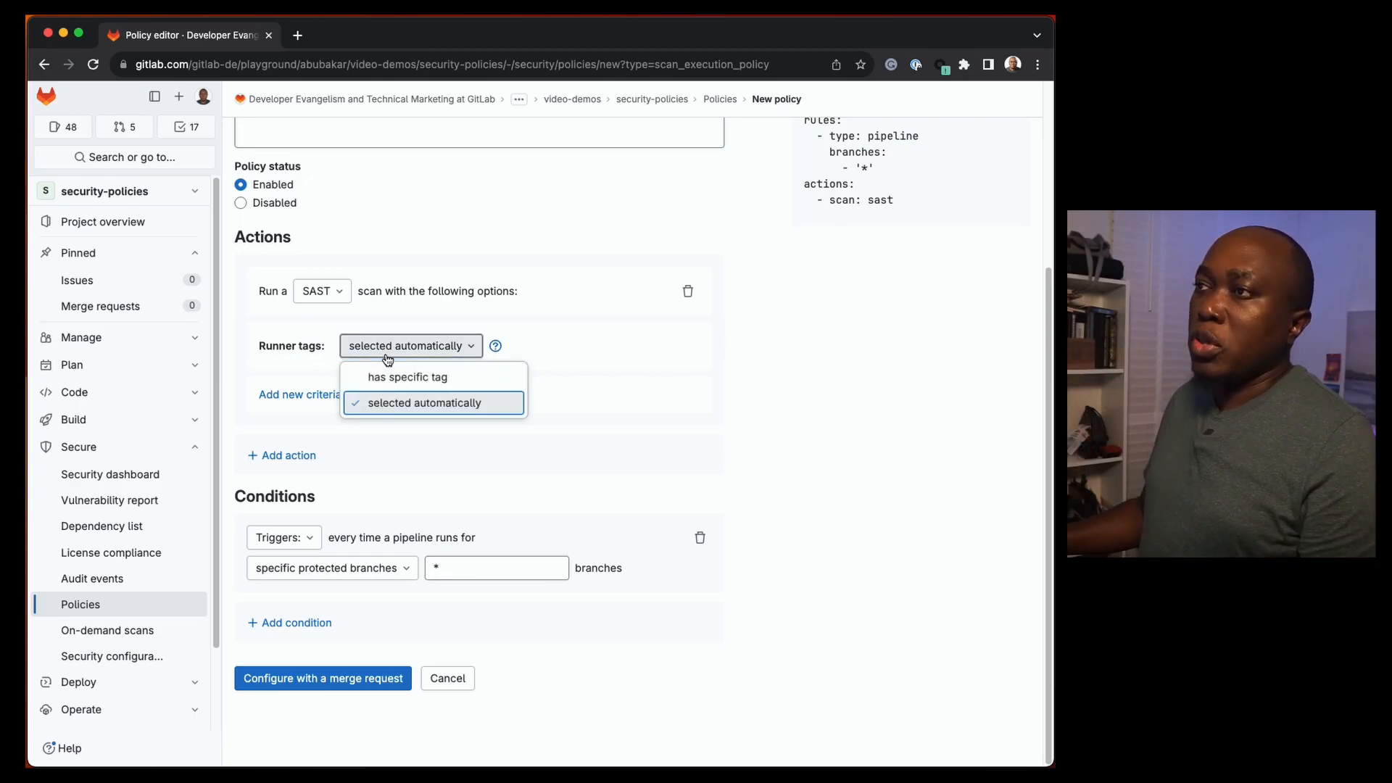
click(659, 355)
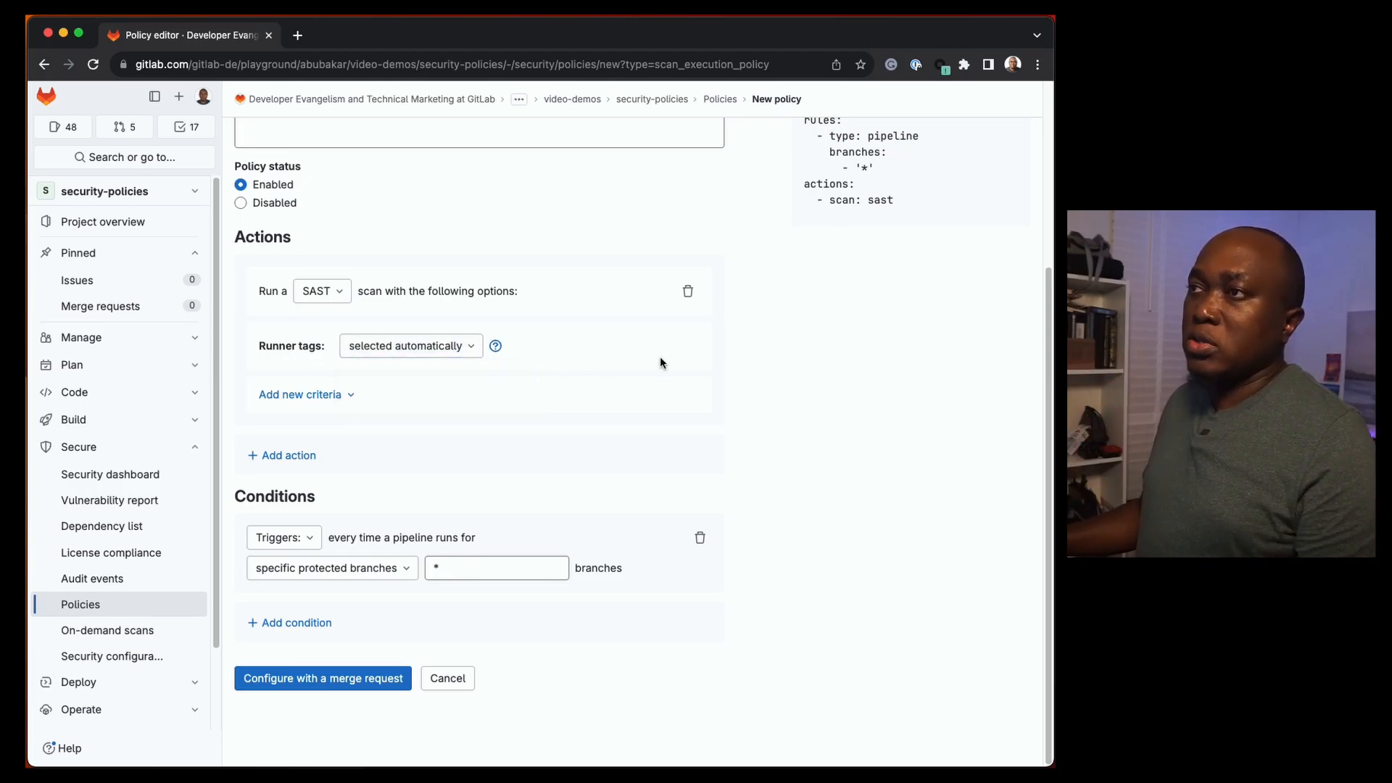
click(340, 396)
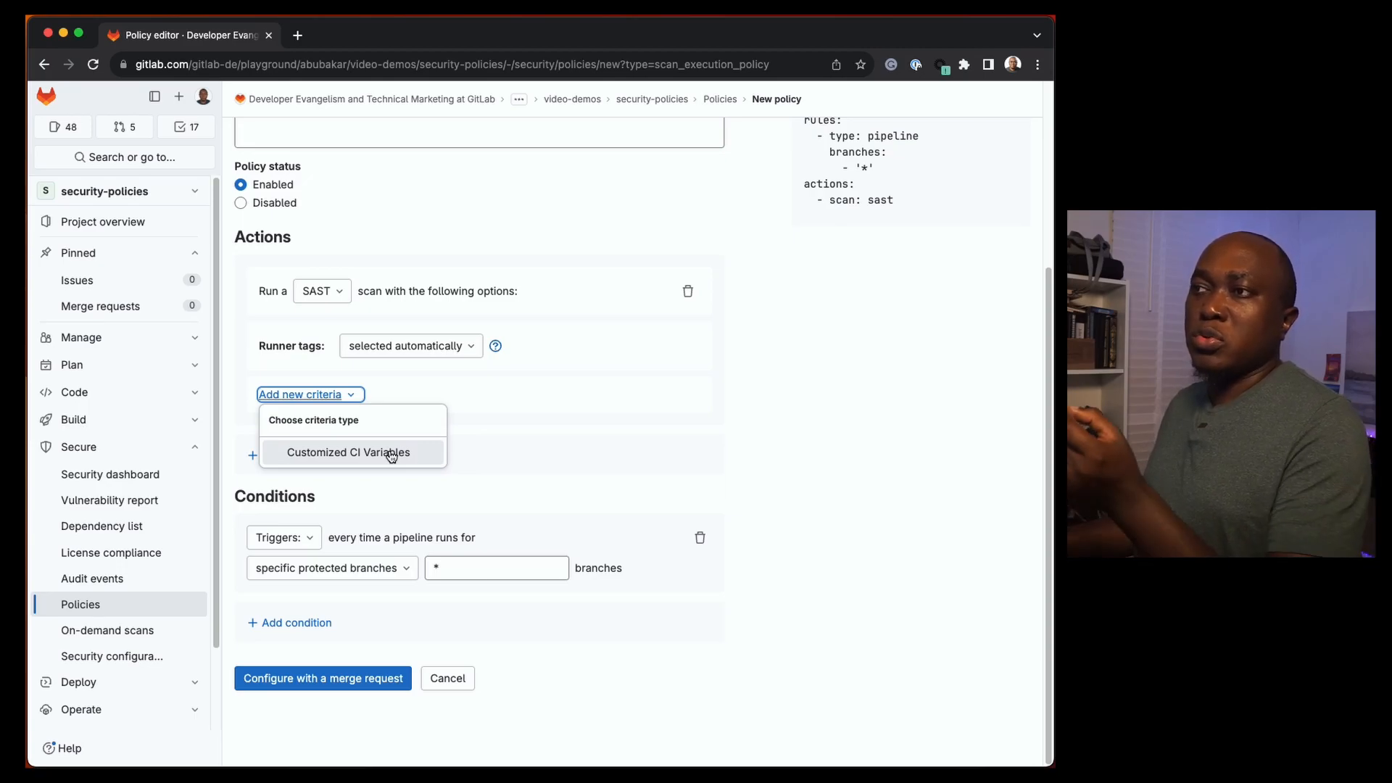
click(518, 397)
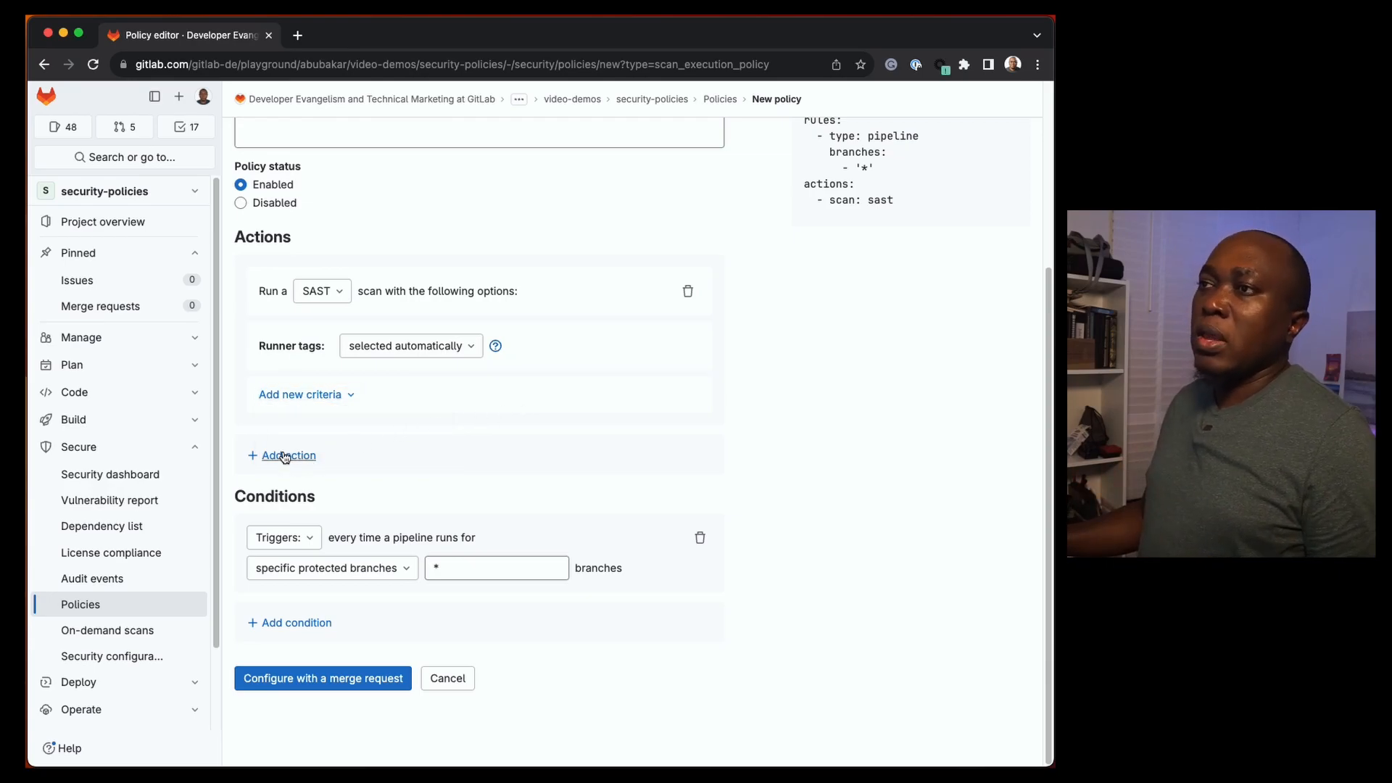
Add a second action to the policy that runs a Secret Detection scan
click(311, 456)
click(329, 505)
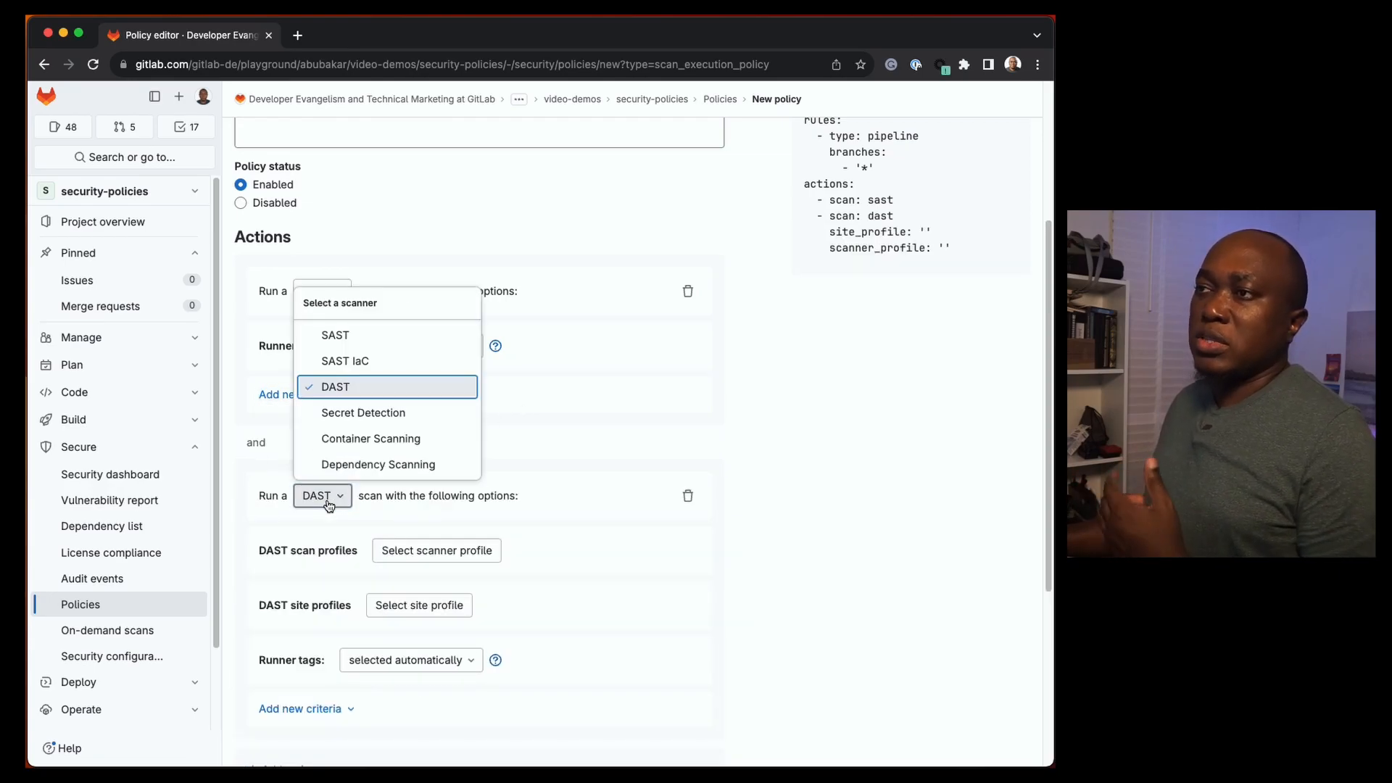
click(369, 414)
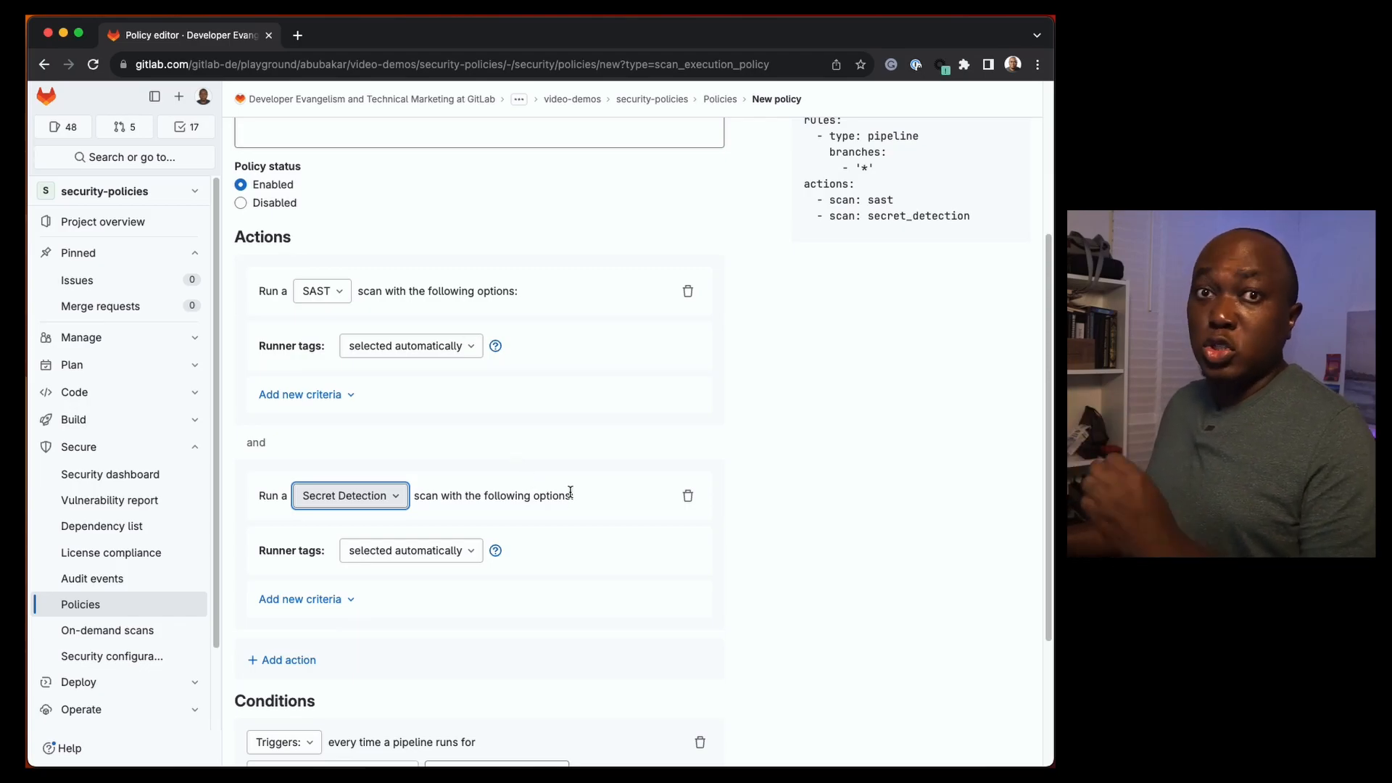
Keep the first condition as a pipeline trigger and apply it to all protected branches
scroll(572, 499, down, 3)
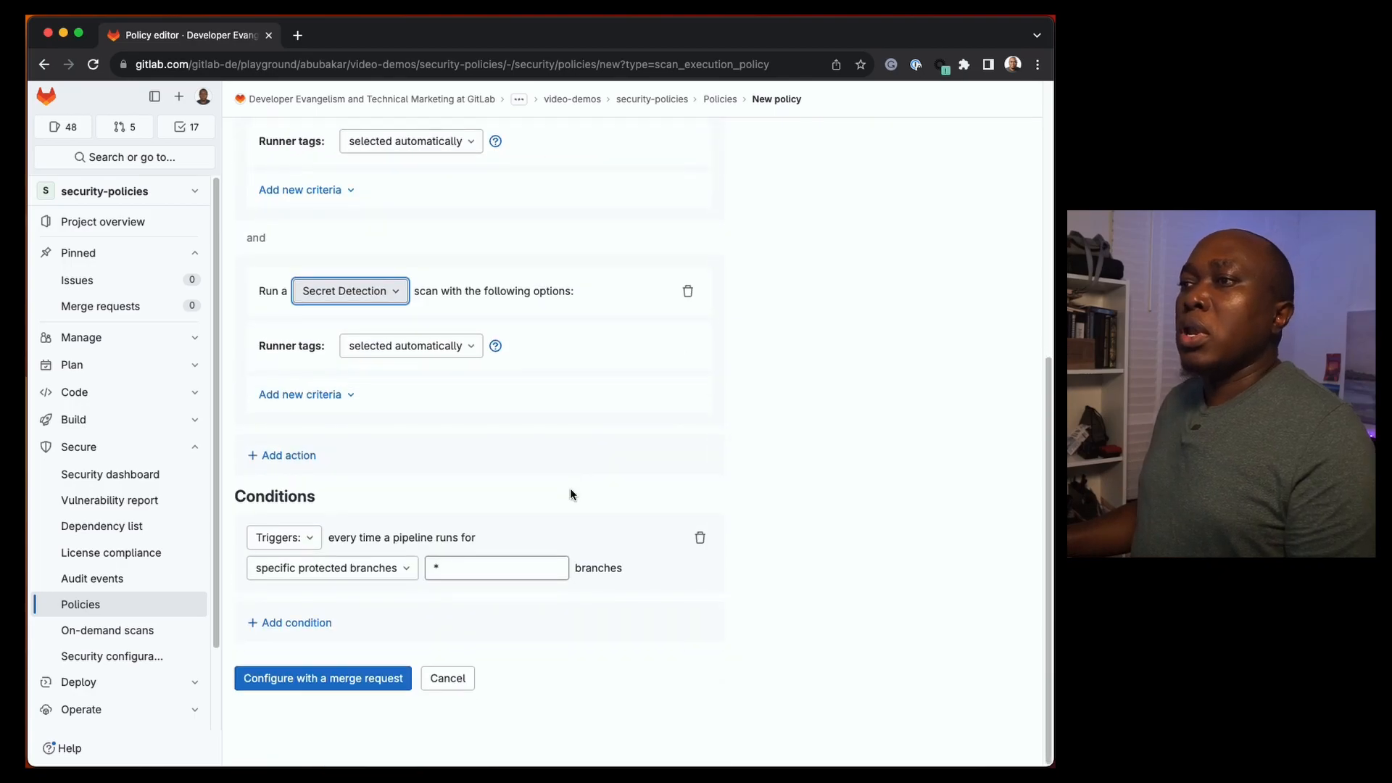
click(304, 540)
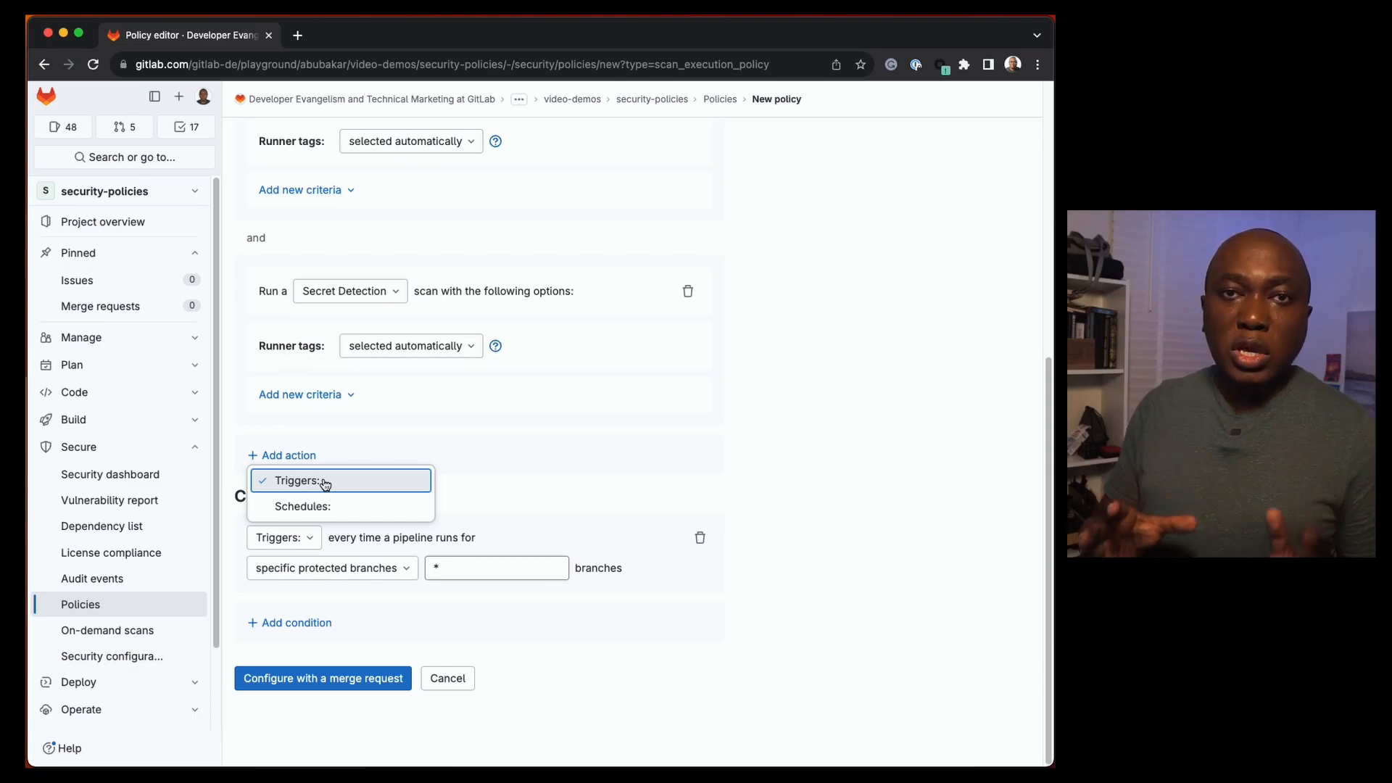
click(577, 533)
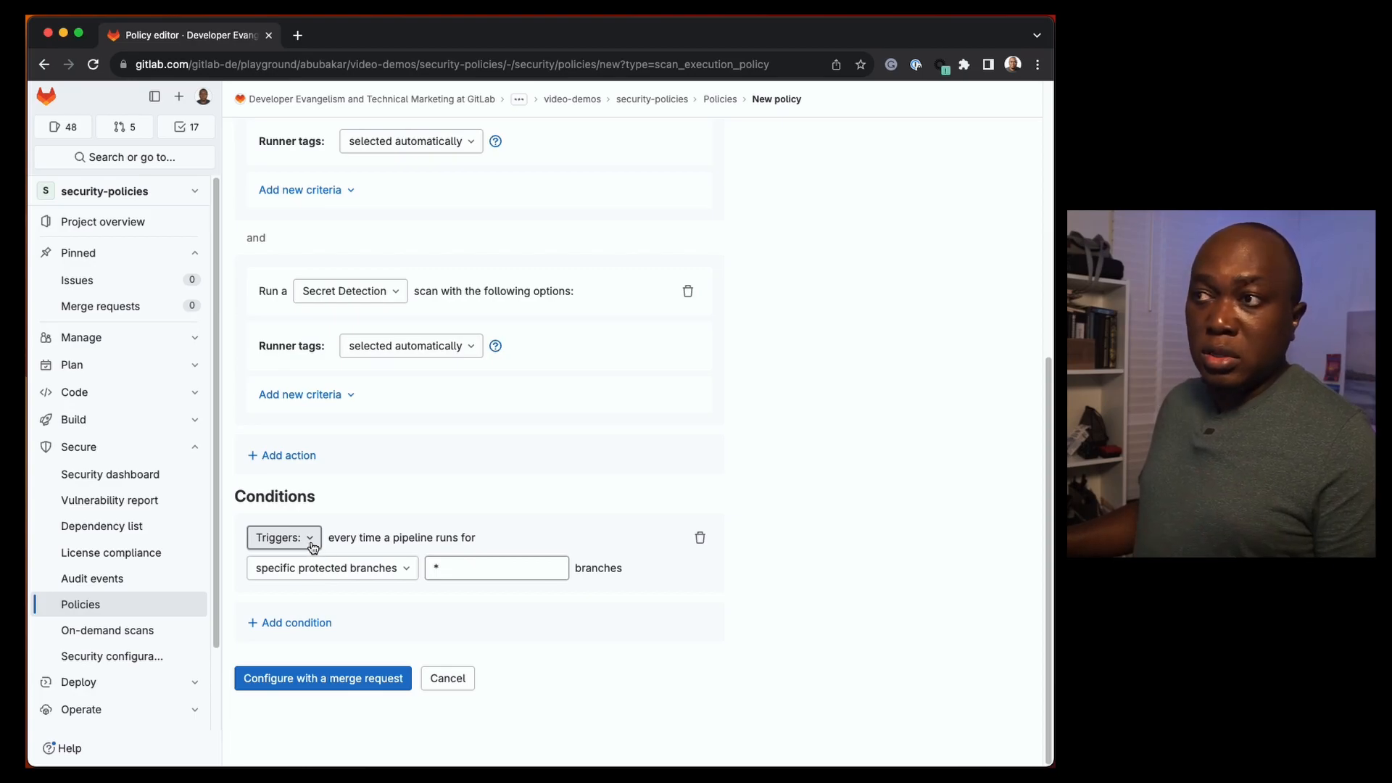
click(381, 568)
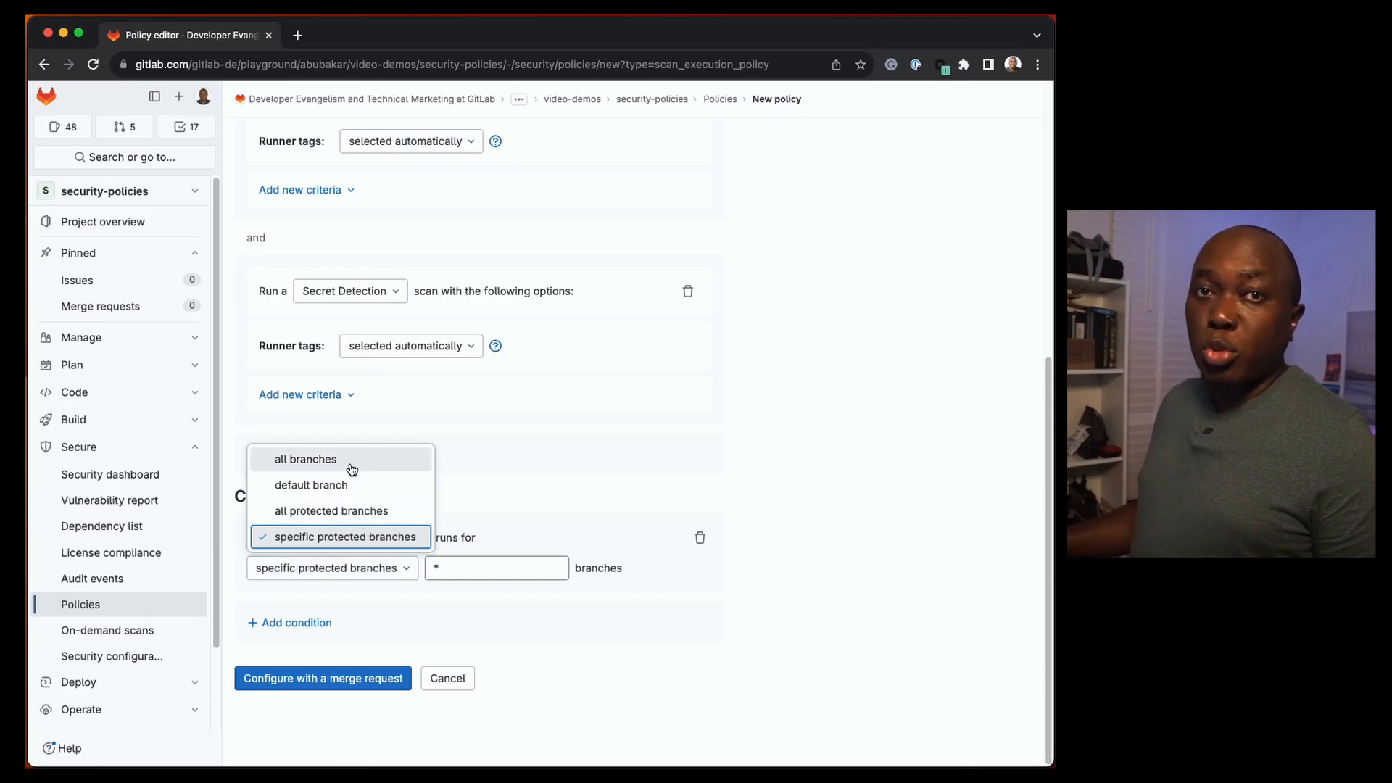
click(376, 513)
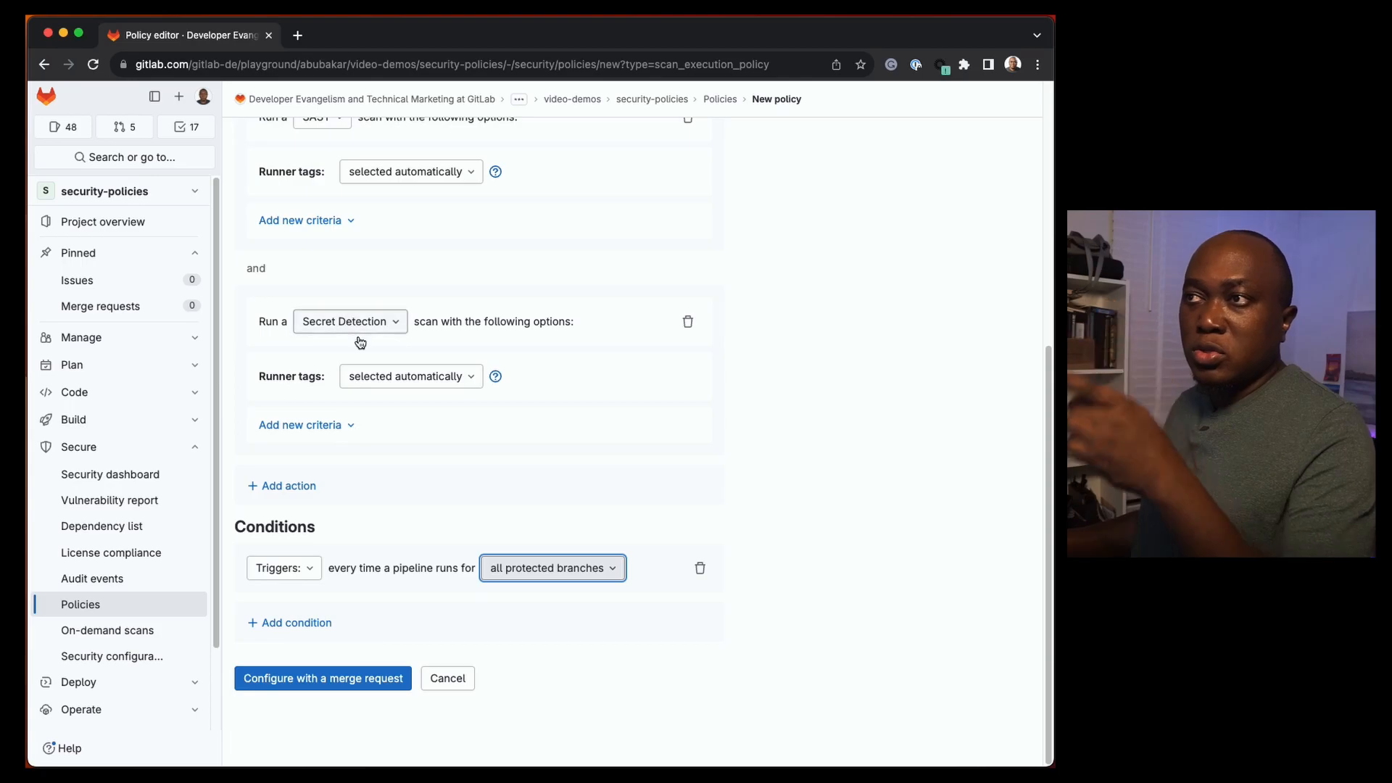
Add a second condition to the policy and set its type to Schedules
scroll(504, 324, up, 1)
scroll(503, 324, up, 2)
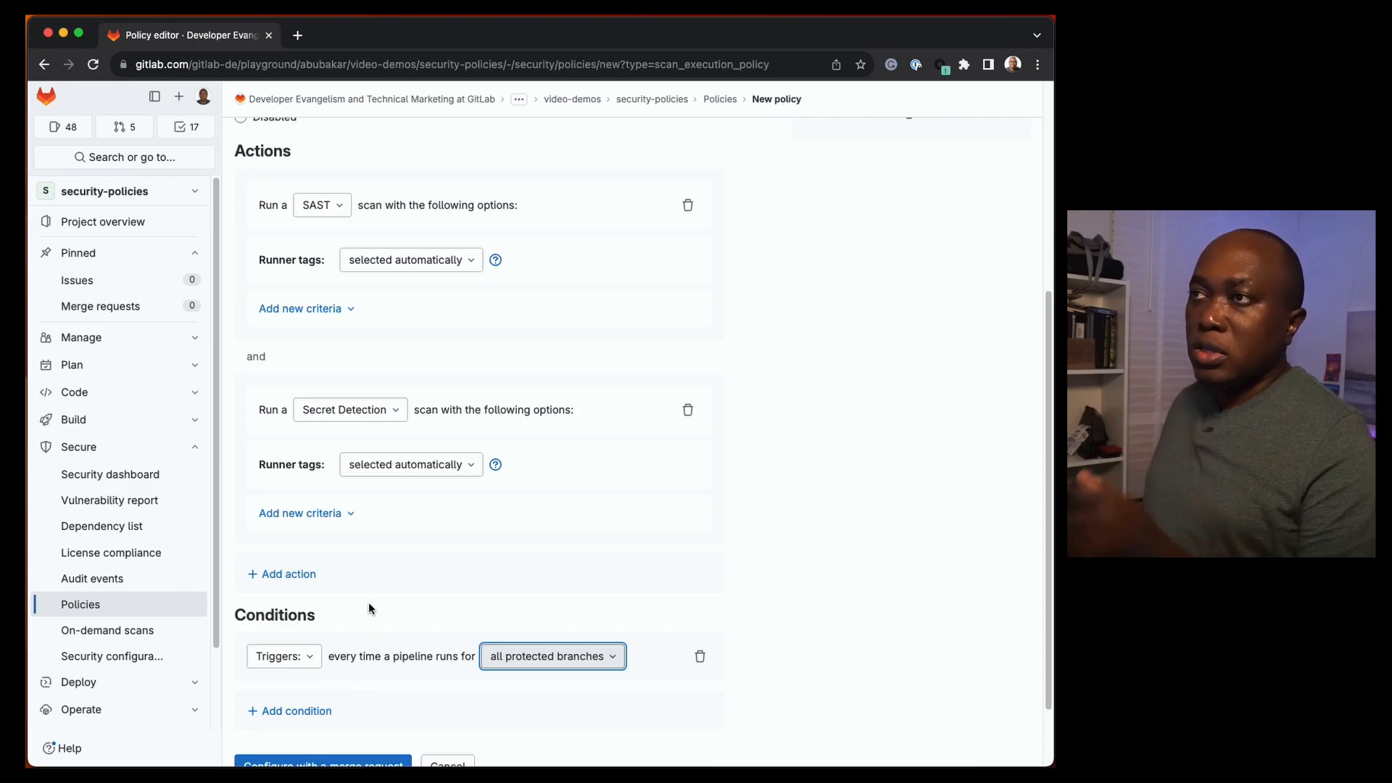
scroll(383, 584, down, 2)
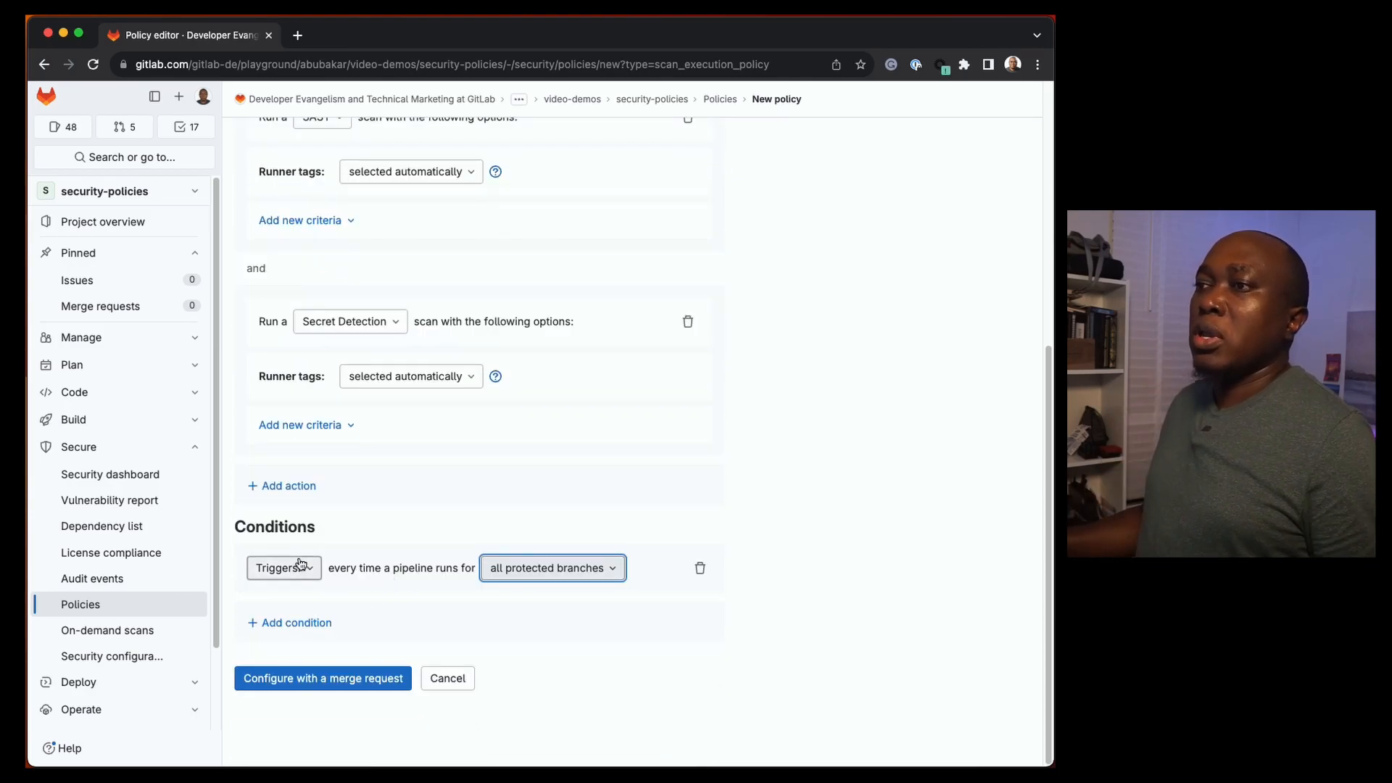
click(310, 629)
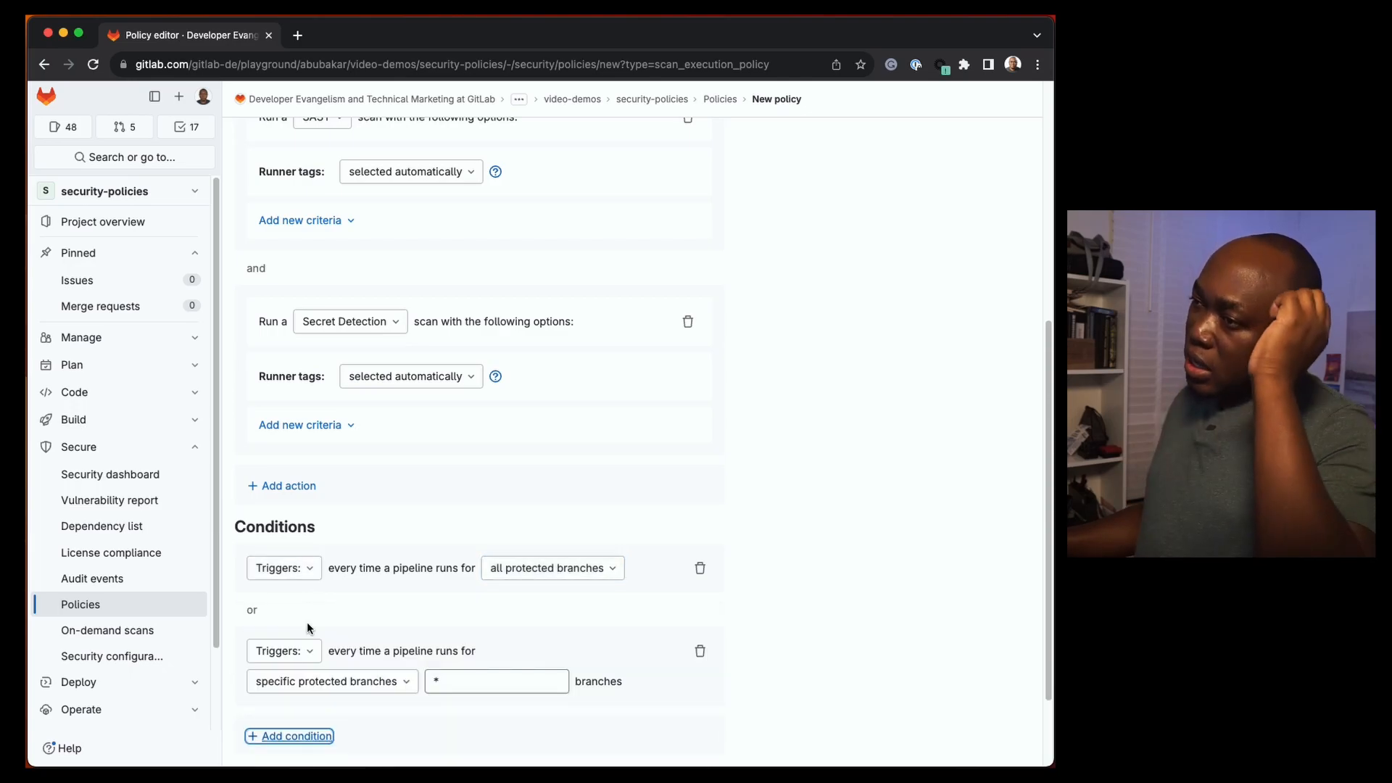
click(290, 650)
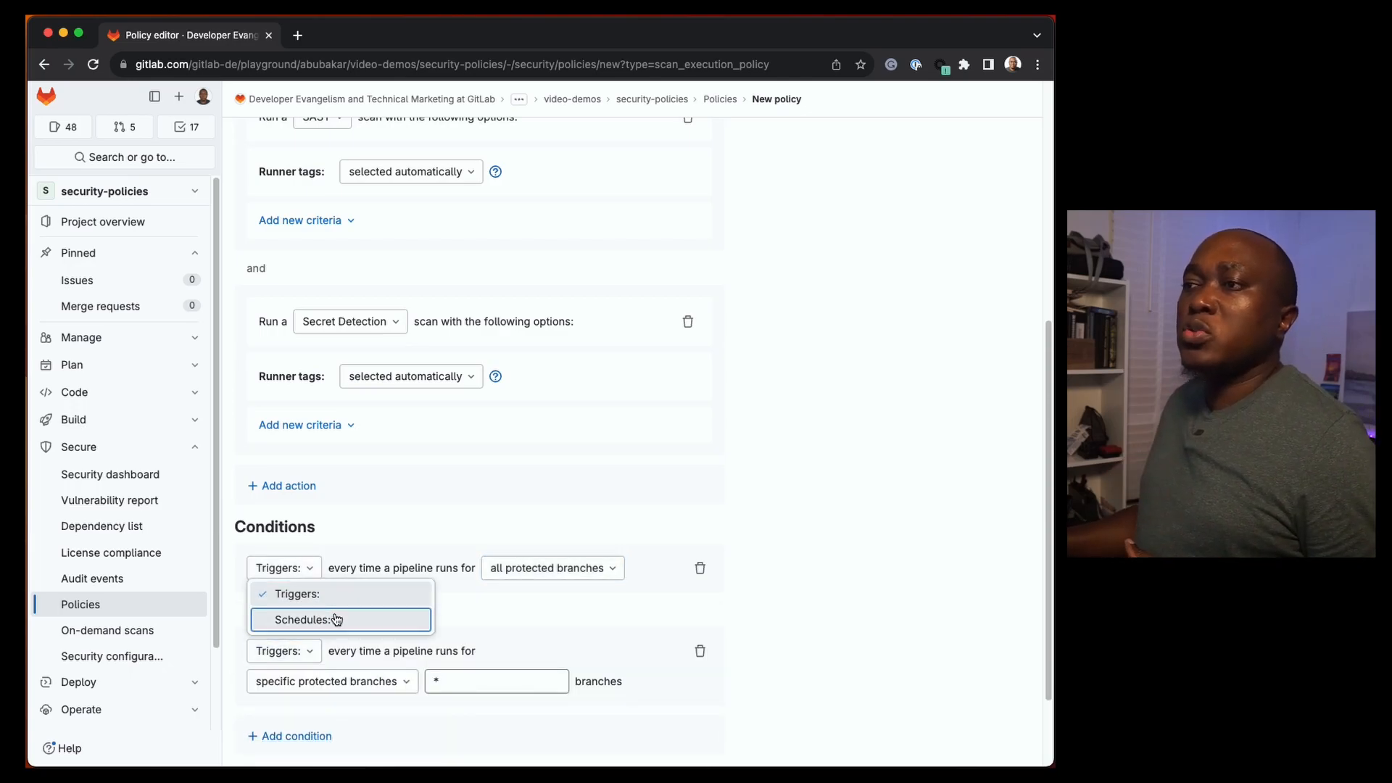
click(332, 620)
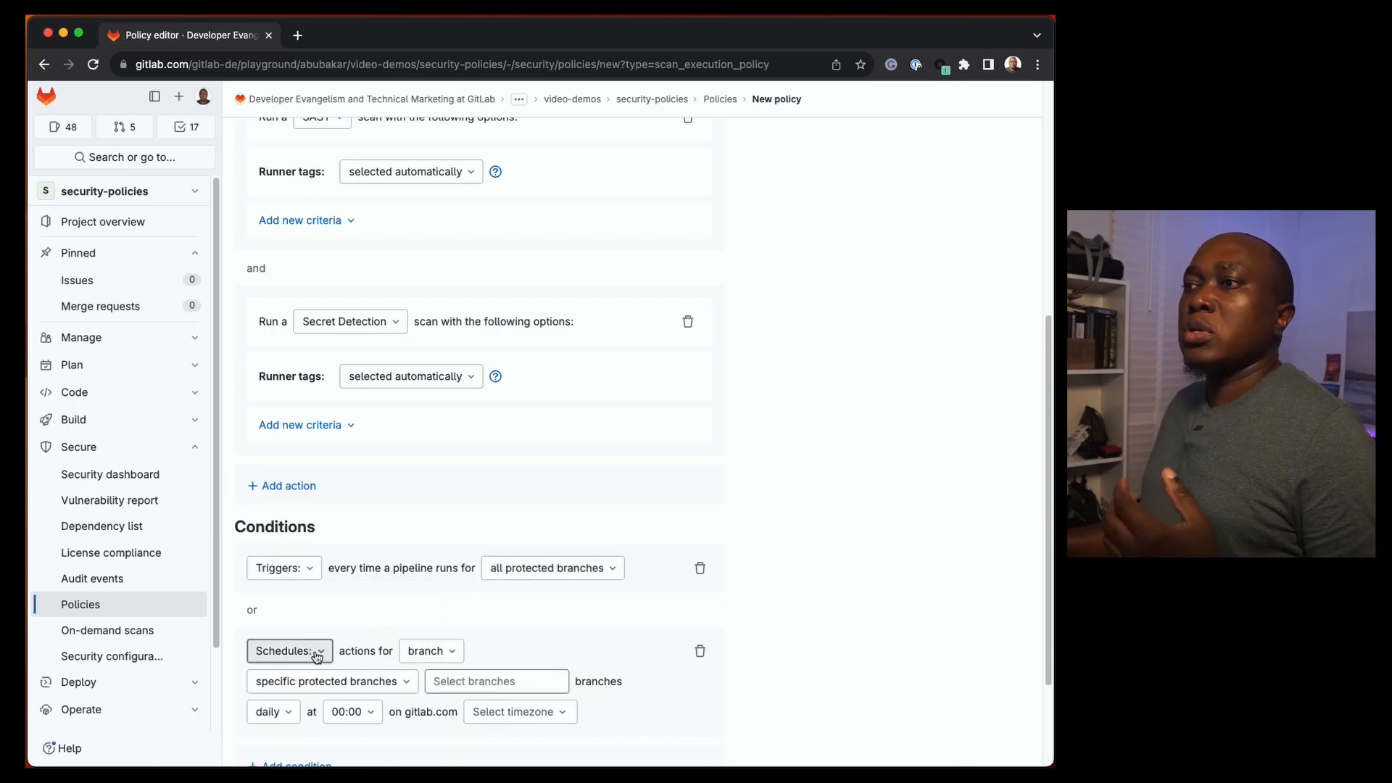
Keep the scheduled condition's actions scoped to a branch and apply them to the default branch
click(439, 655)
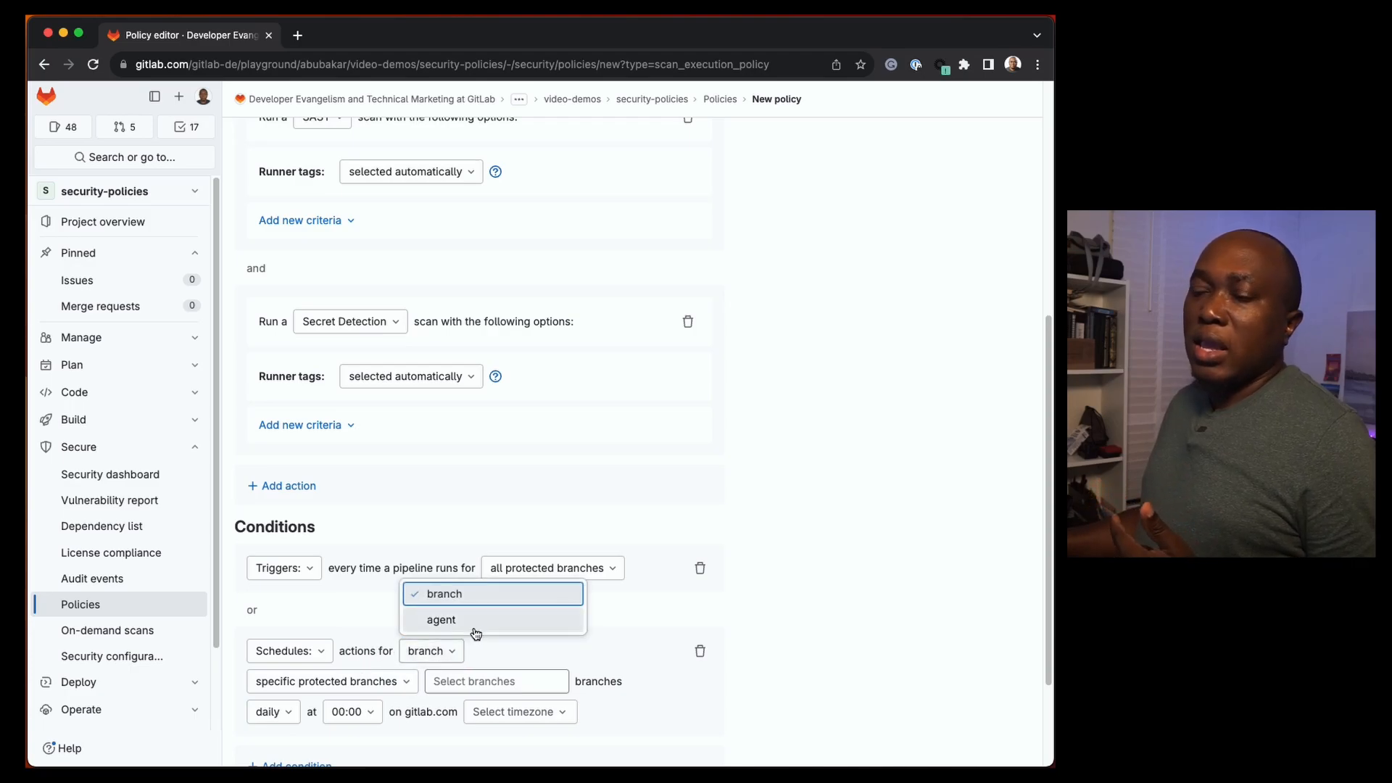
click(491, 659)
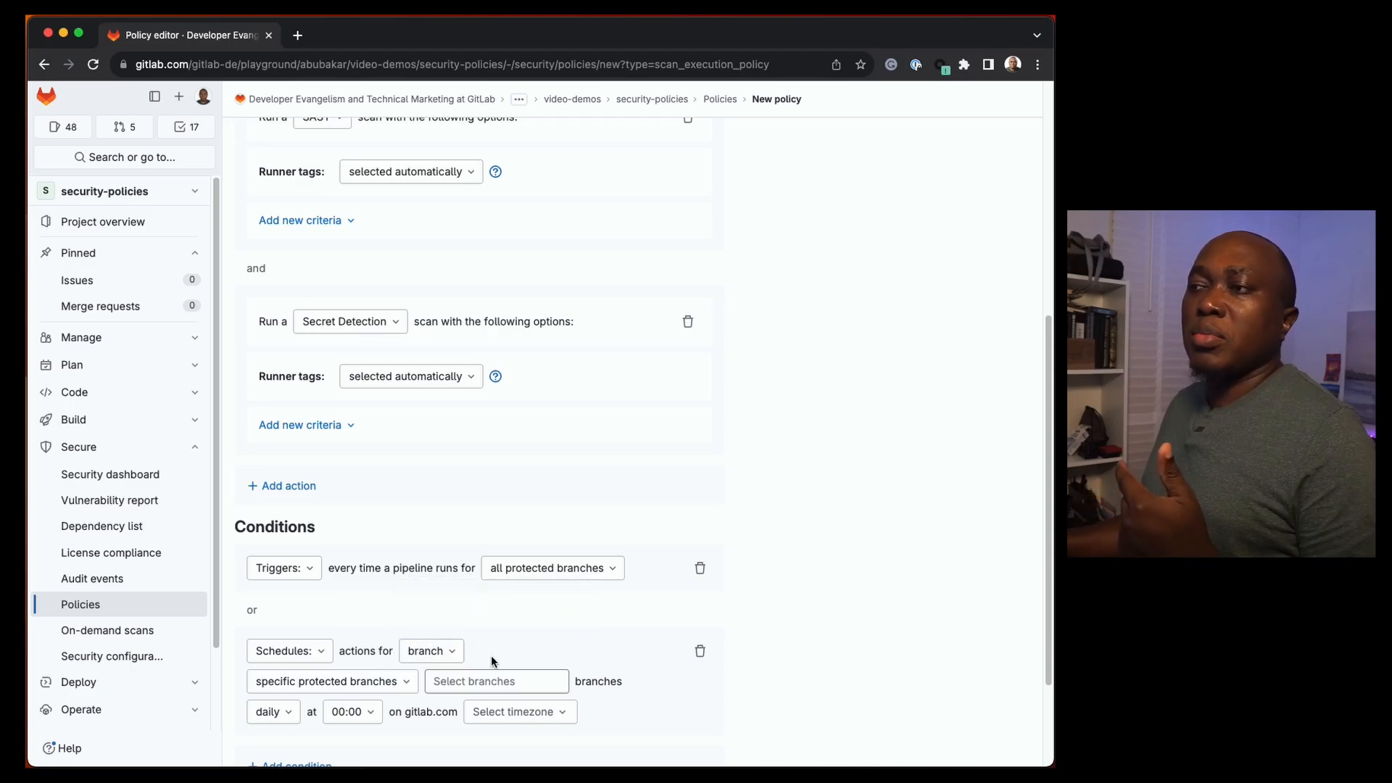
click(419, 655)
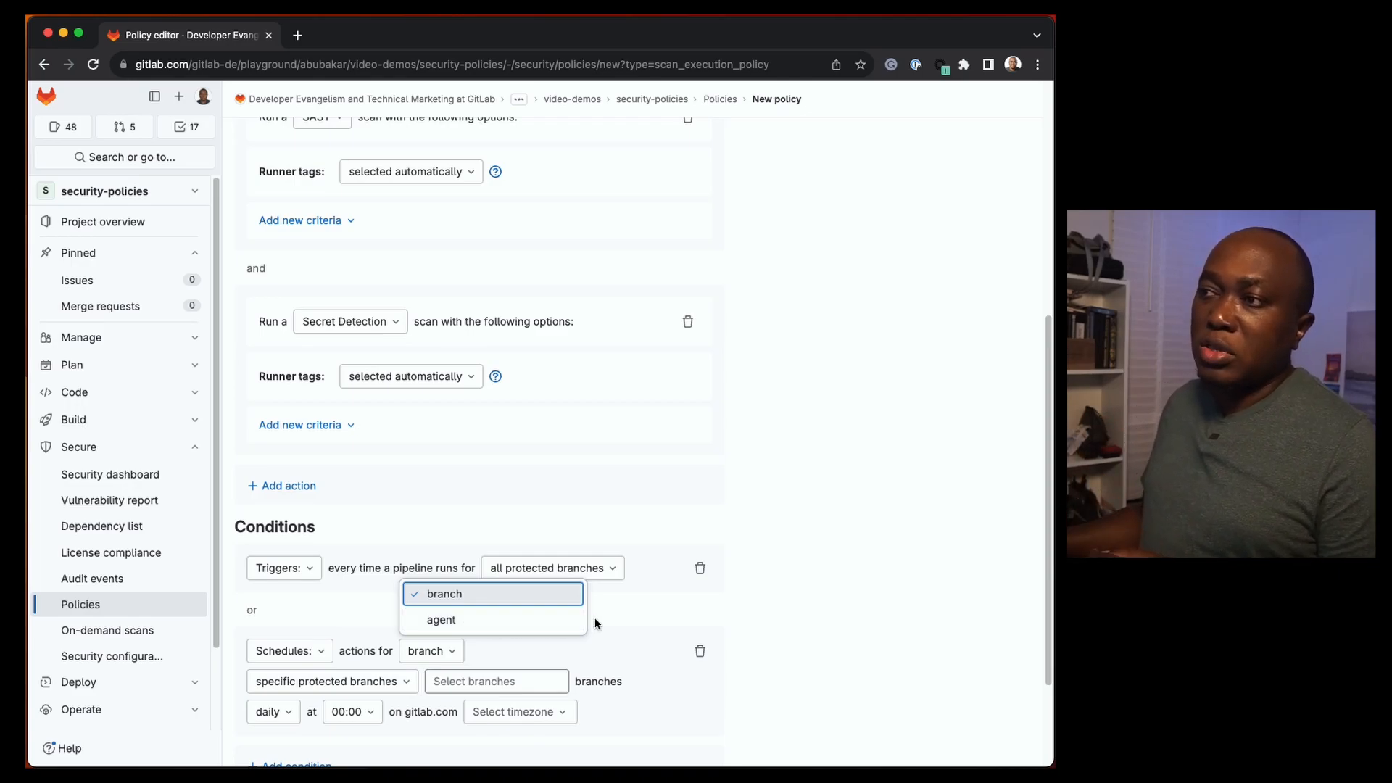
click(564, 593)
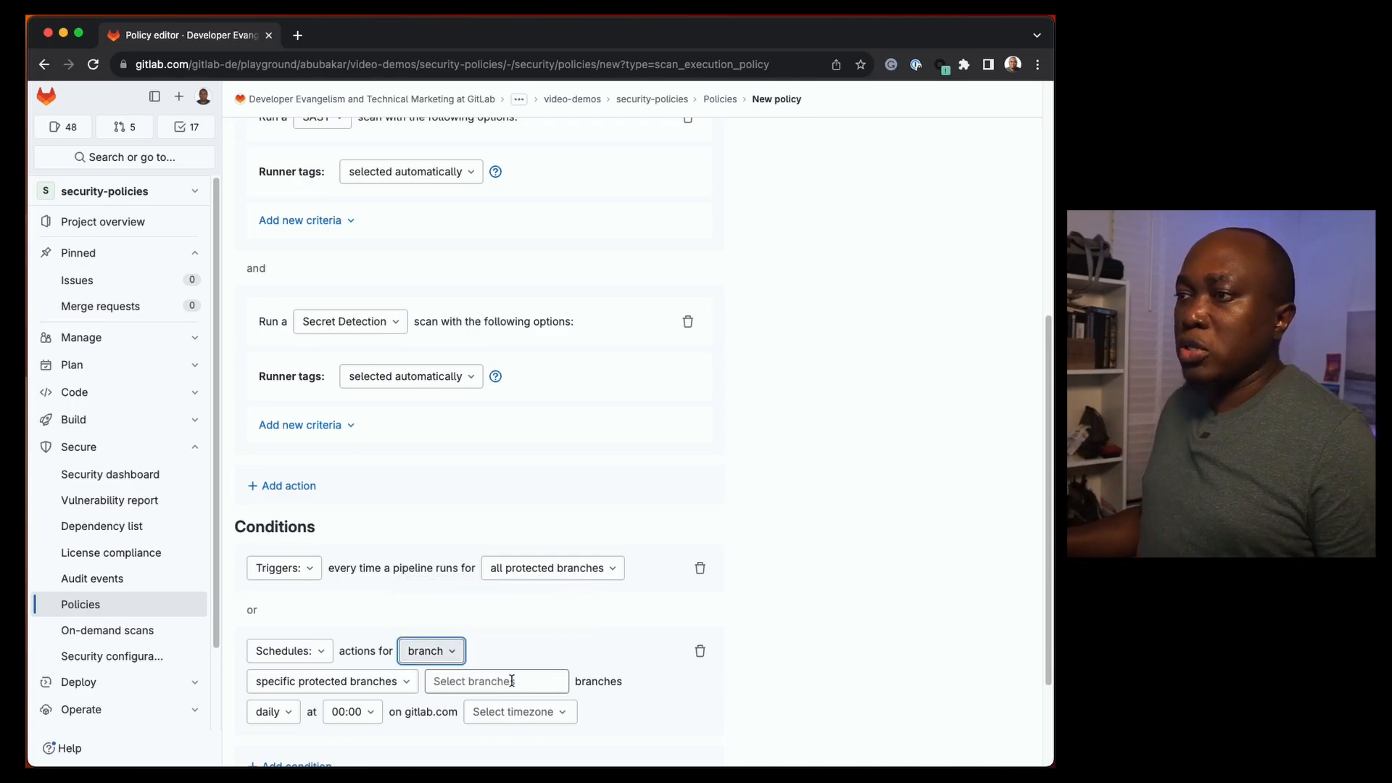
click(358, 687)
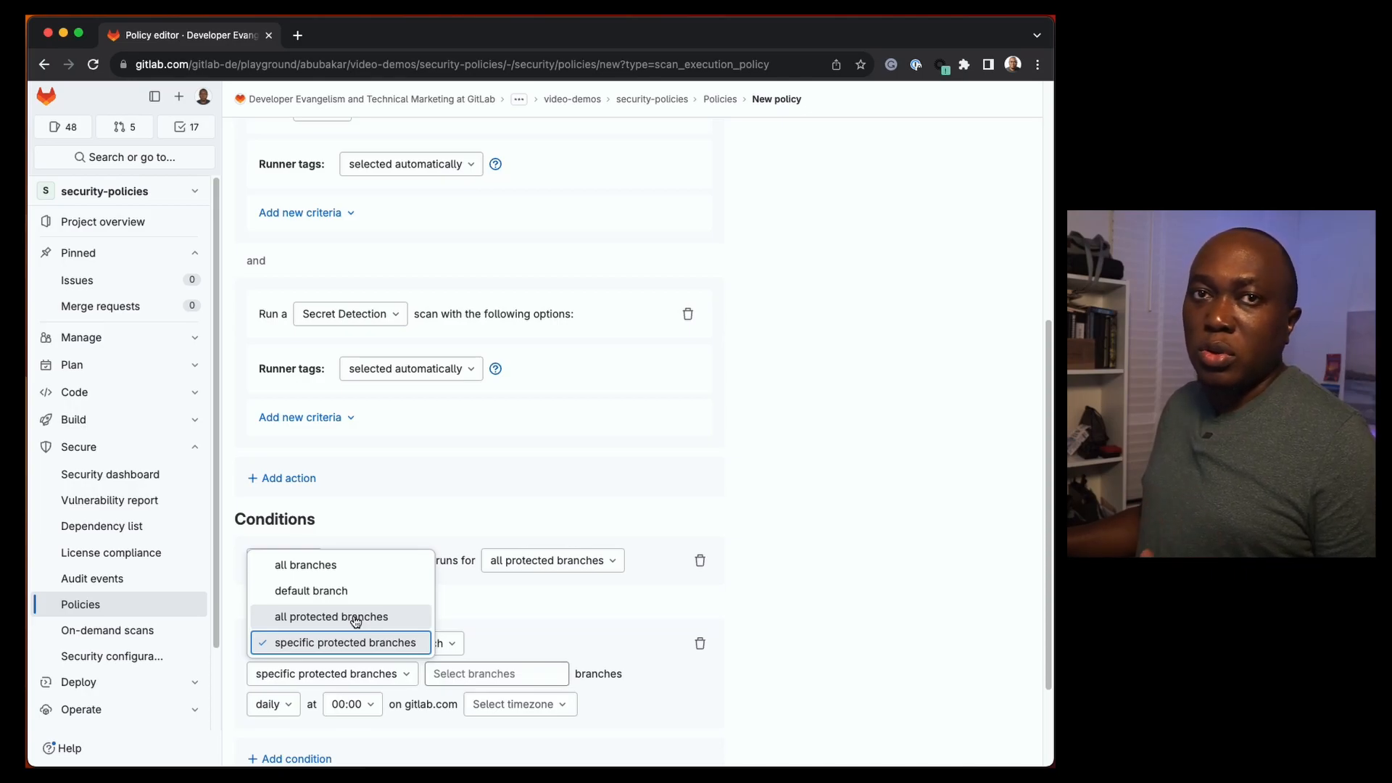
click(383, 646)
click(333, 674)
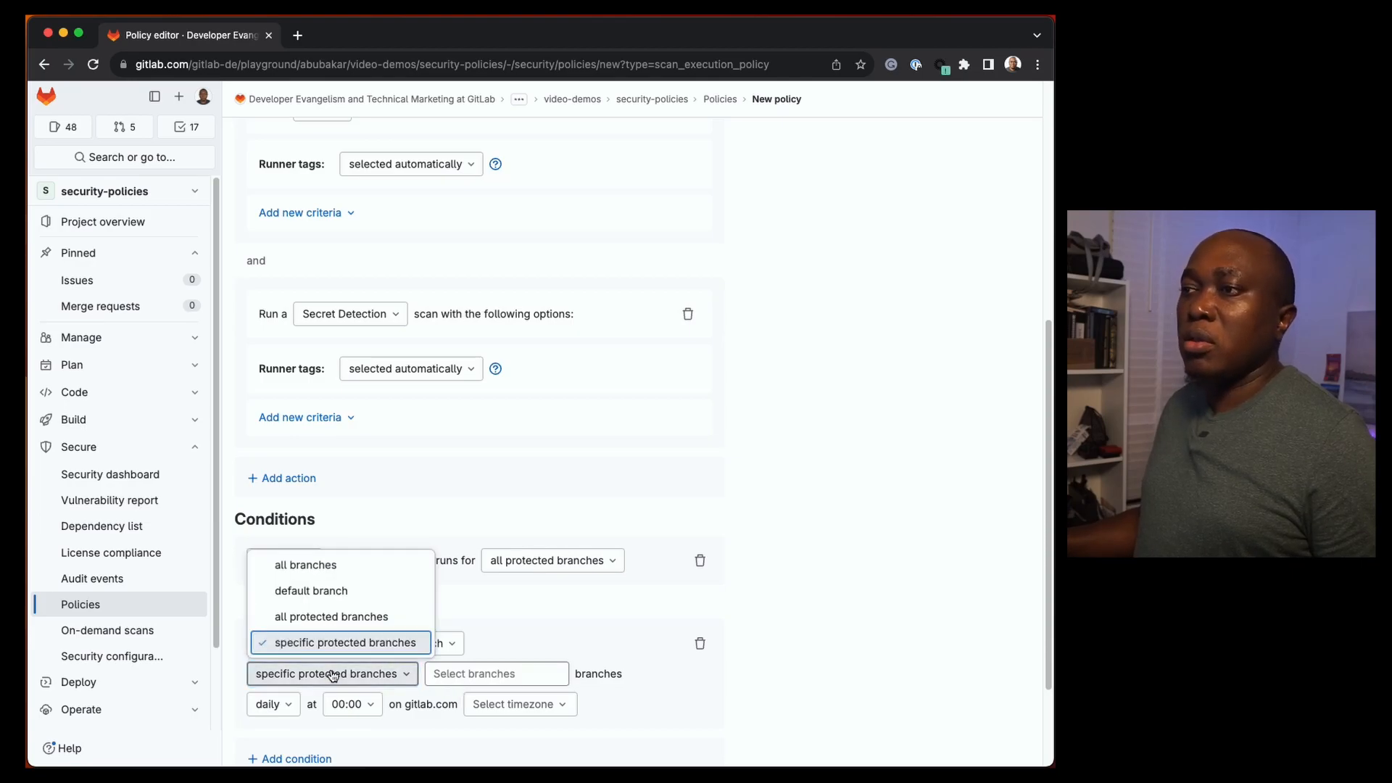
click(340, 591)
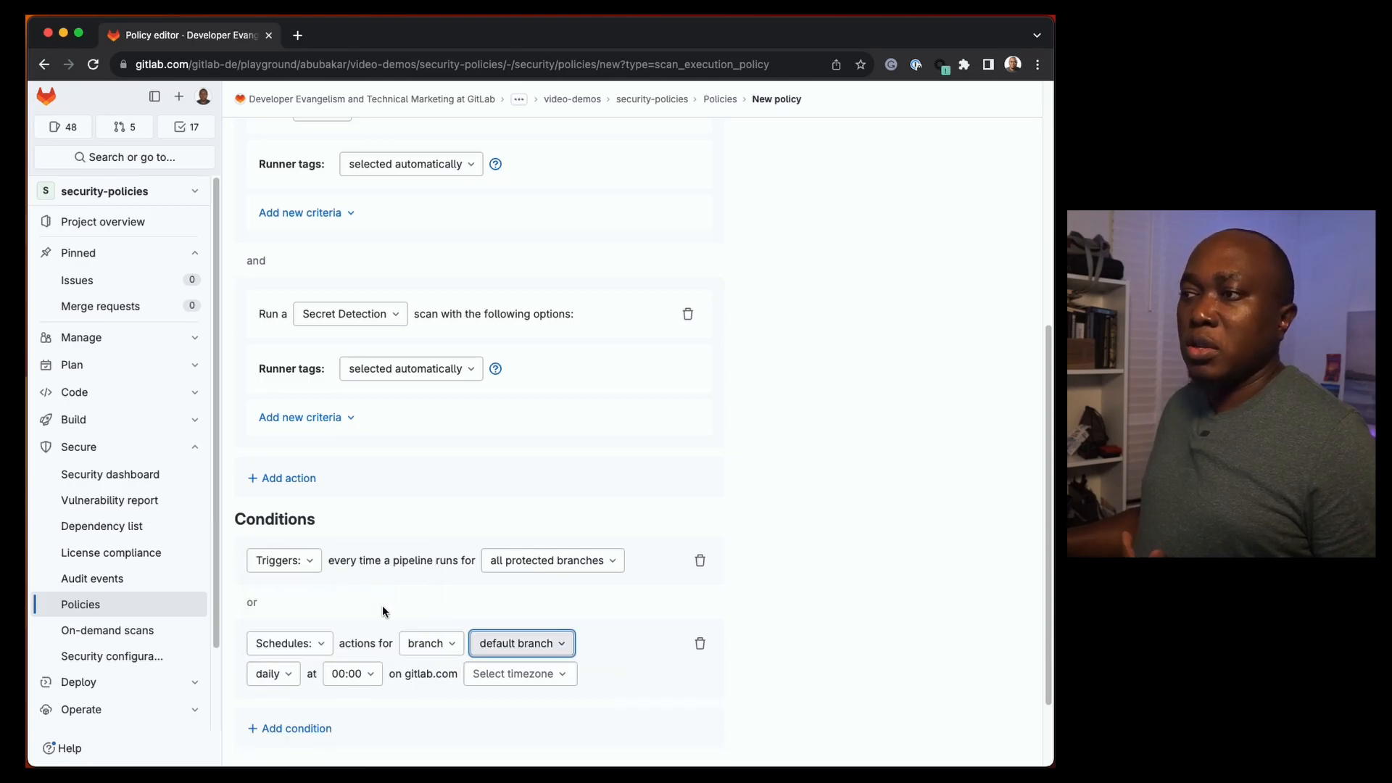
Check the frequency choices of the scheduled condition and remove that condition from the policy
click(280, 675)
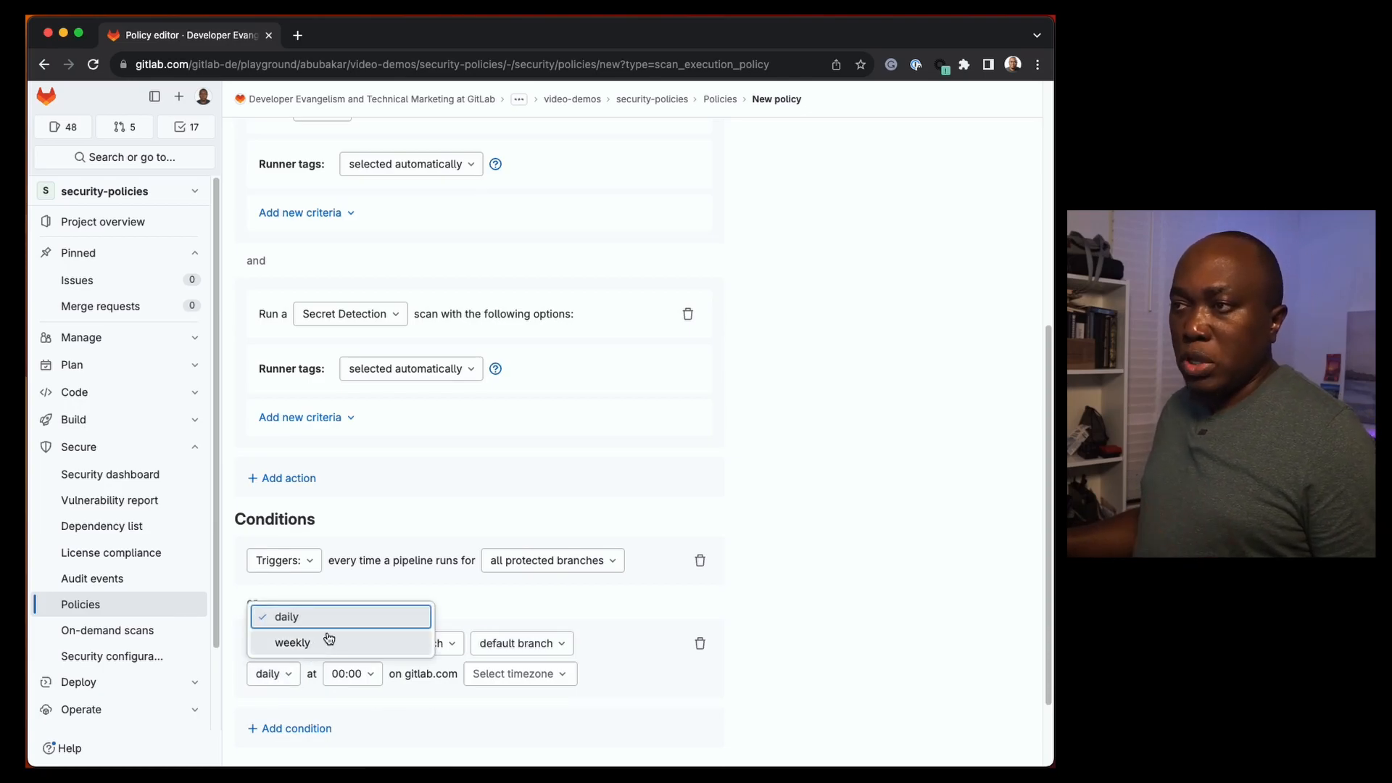
click(368, 723)
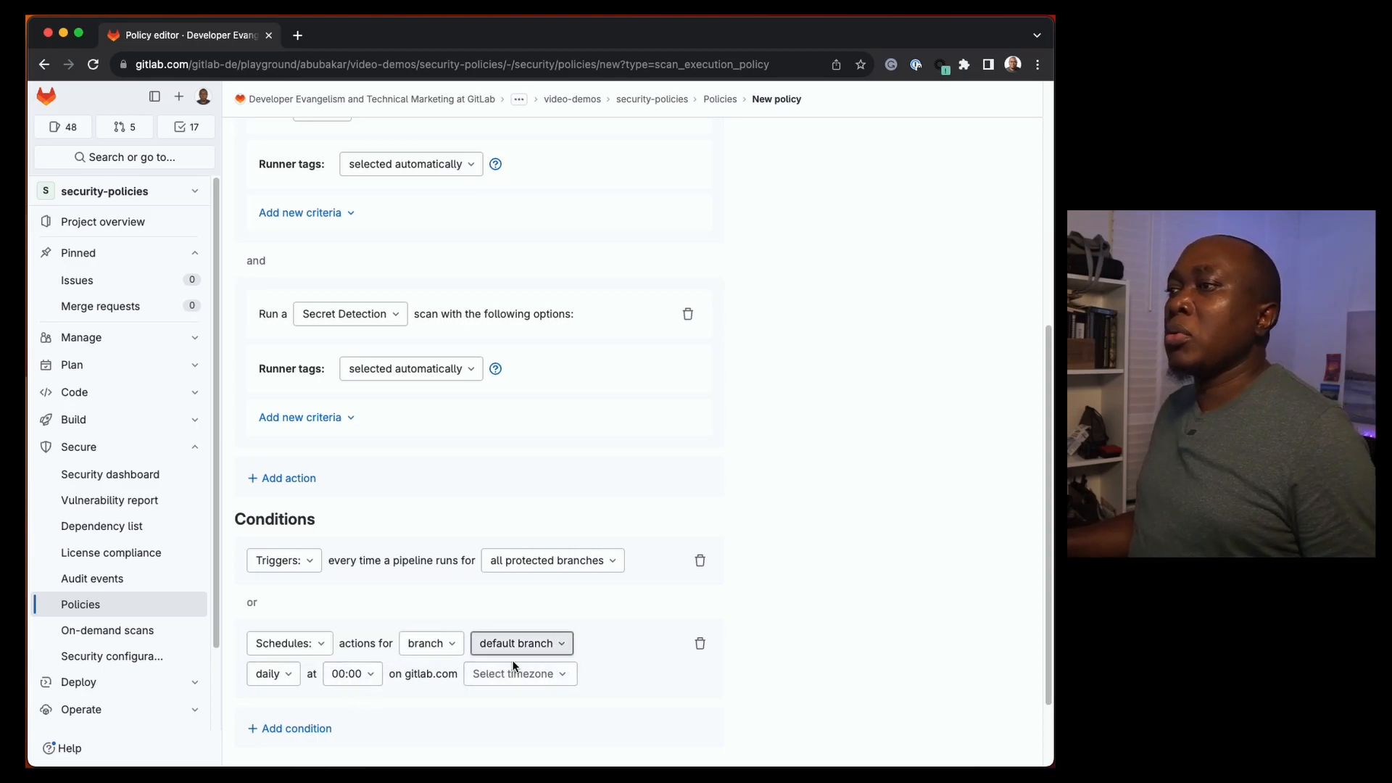
click(700, 644)
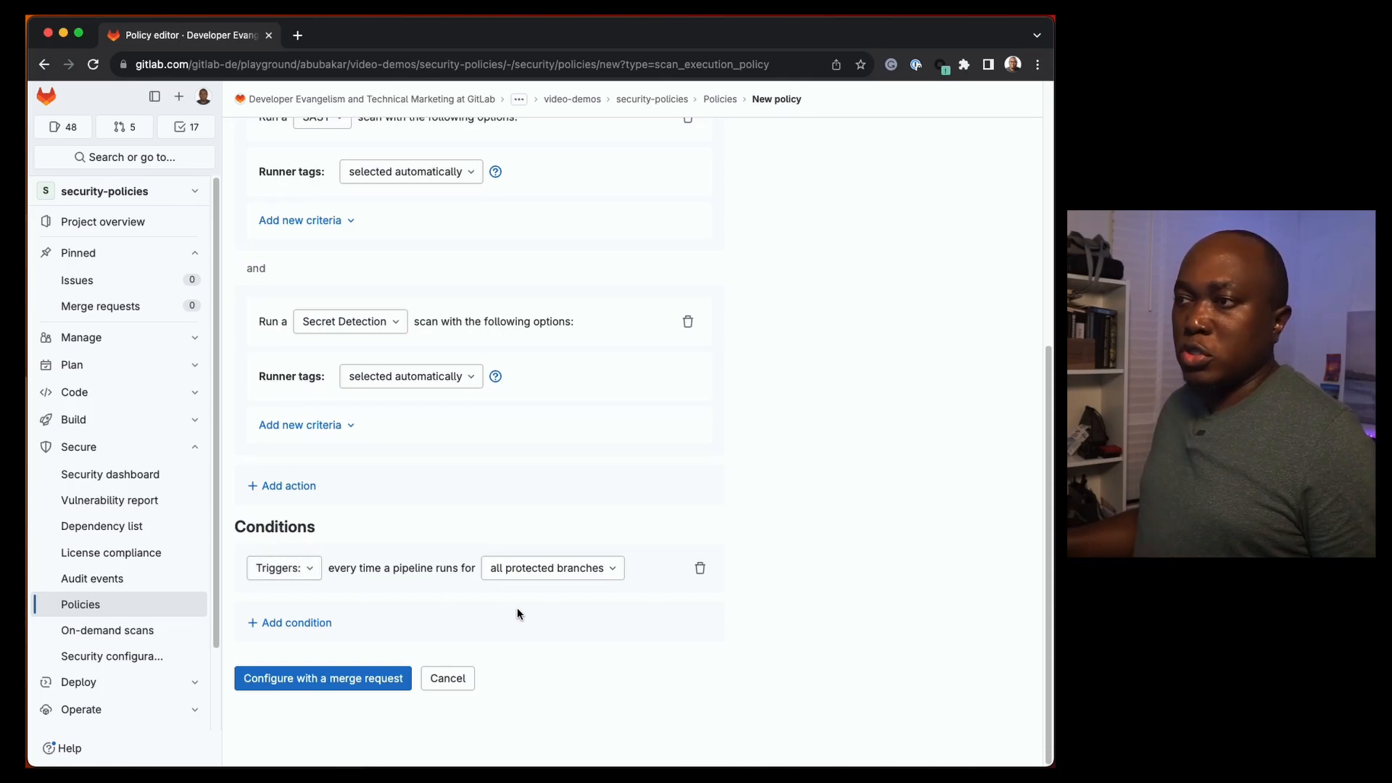
Review the policy's definition in YAML mode, including its rules and the scan types of its actions
scroll(752, 581, up, 2)
scroll(725, 577, down, 2)
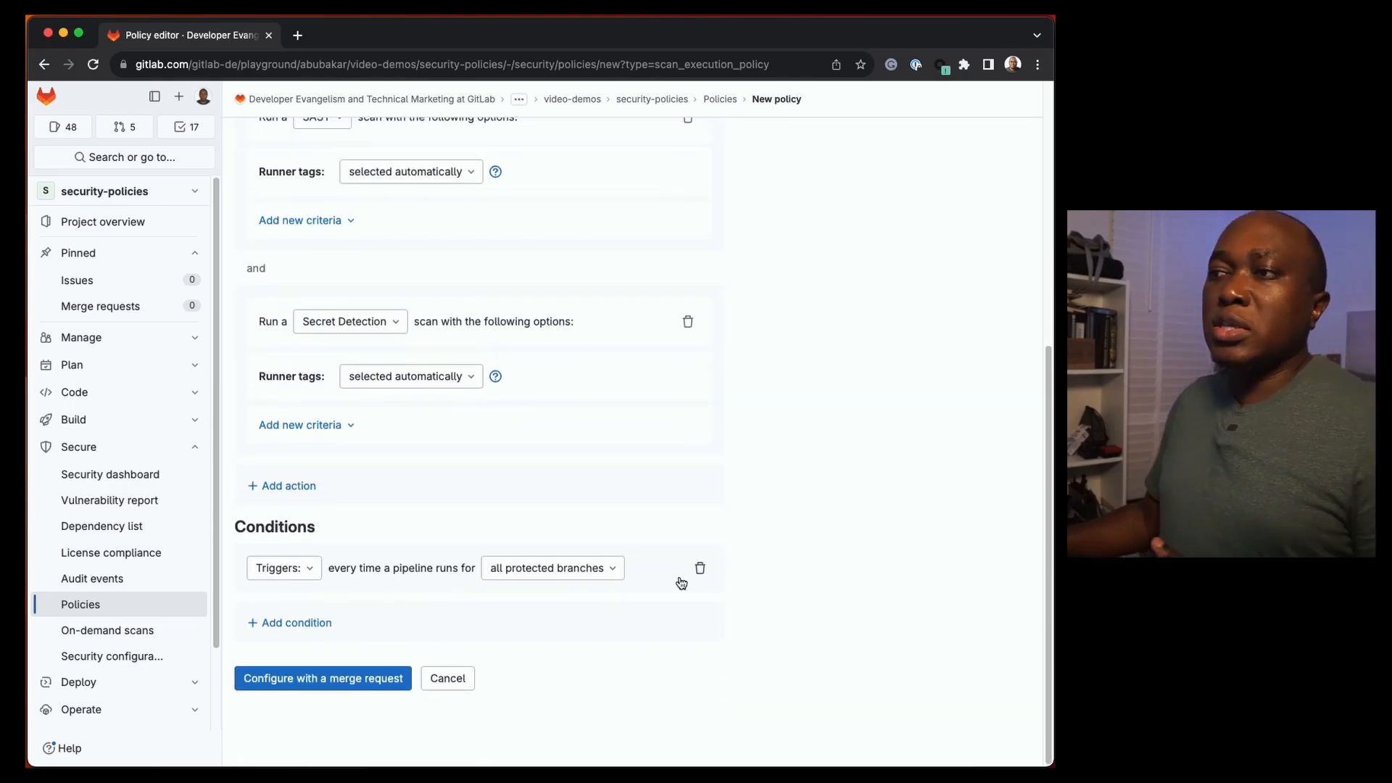
scroll(587, 476, up, 2)
scroll(586, 476, up, 10)
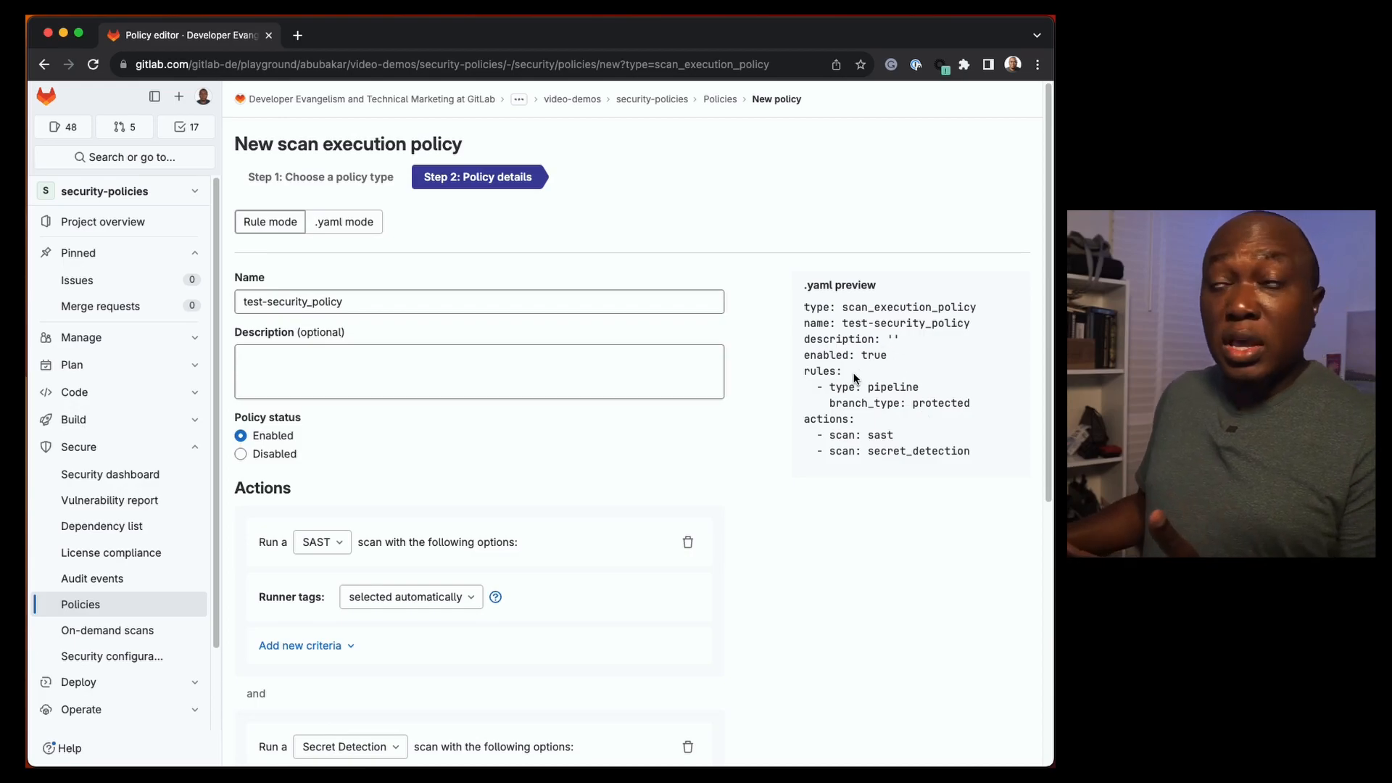
click(325, 224)
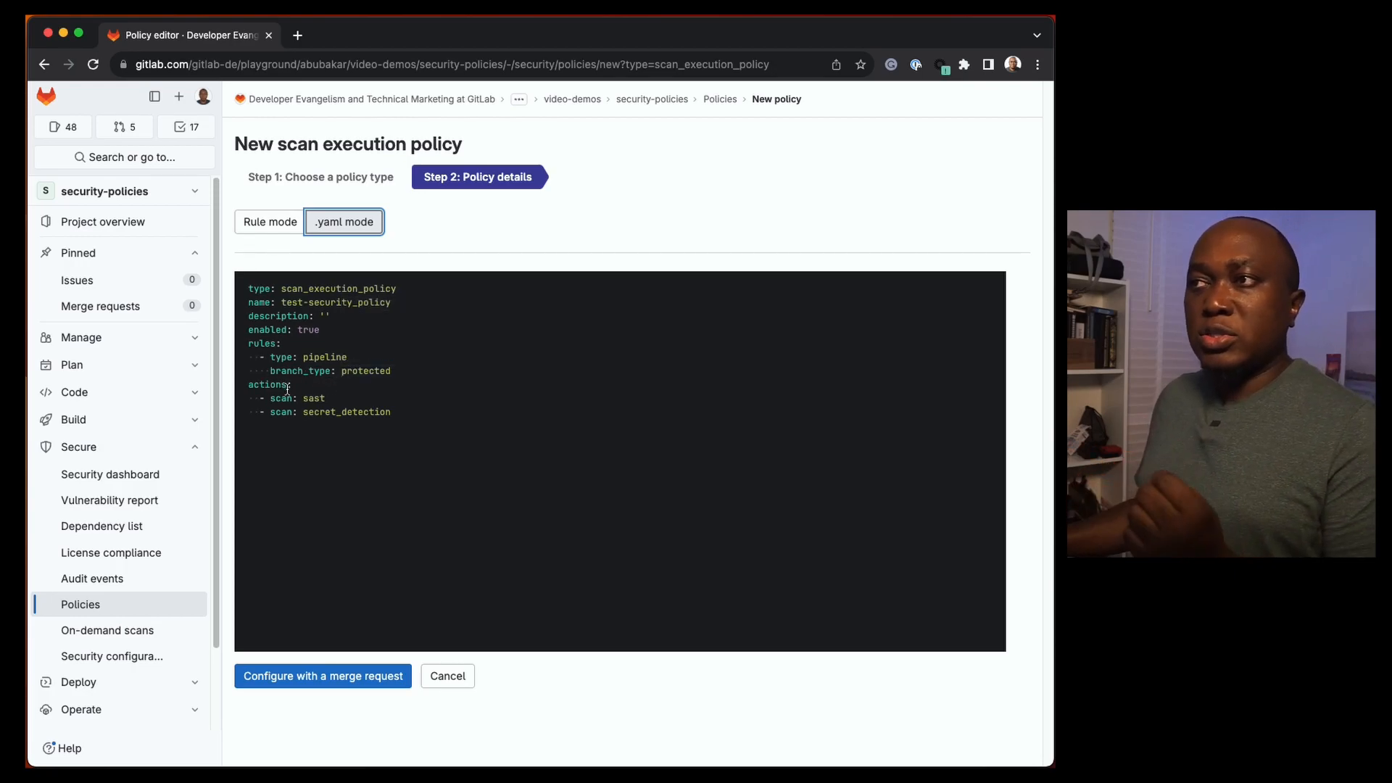
mouse_move(319, 395)
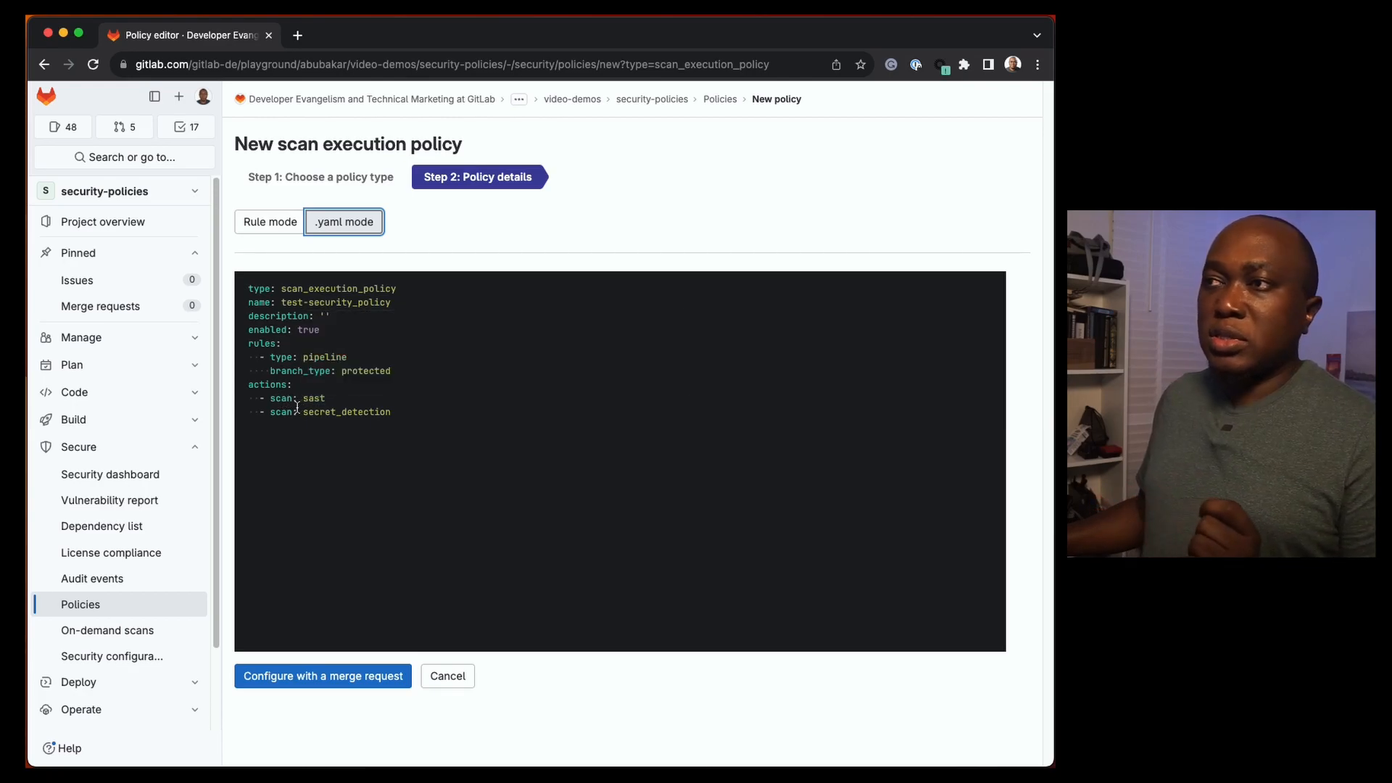
mouse_move(363, 416)
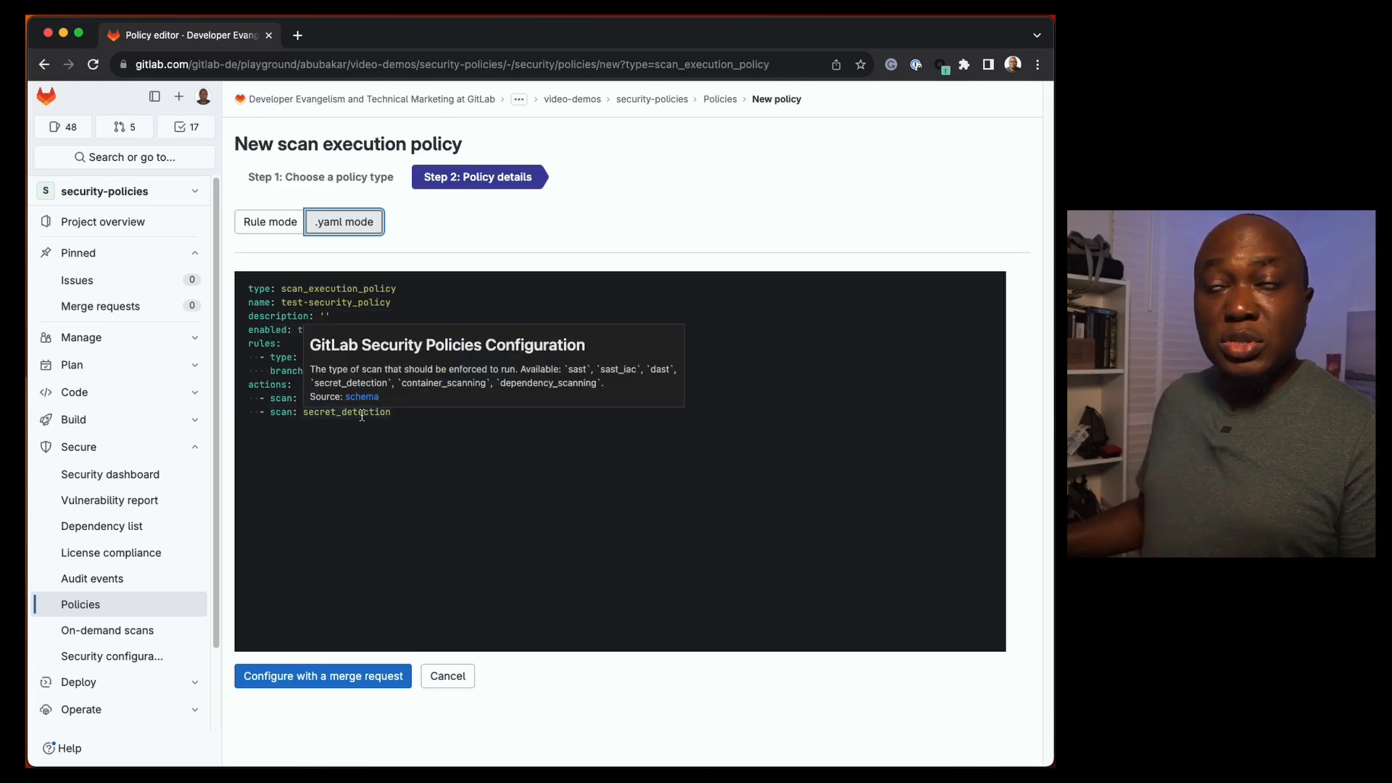
Return the policy editor to rule mode and submit the policy as a merge request
click(289, 225)
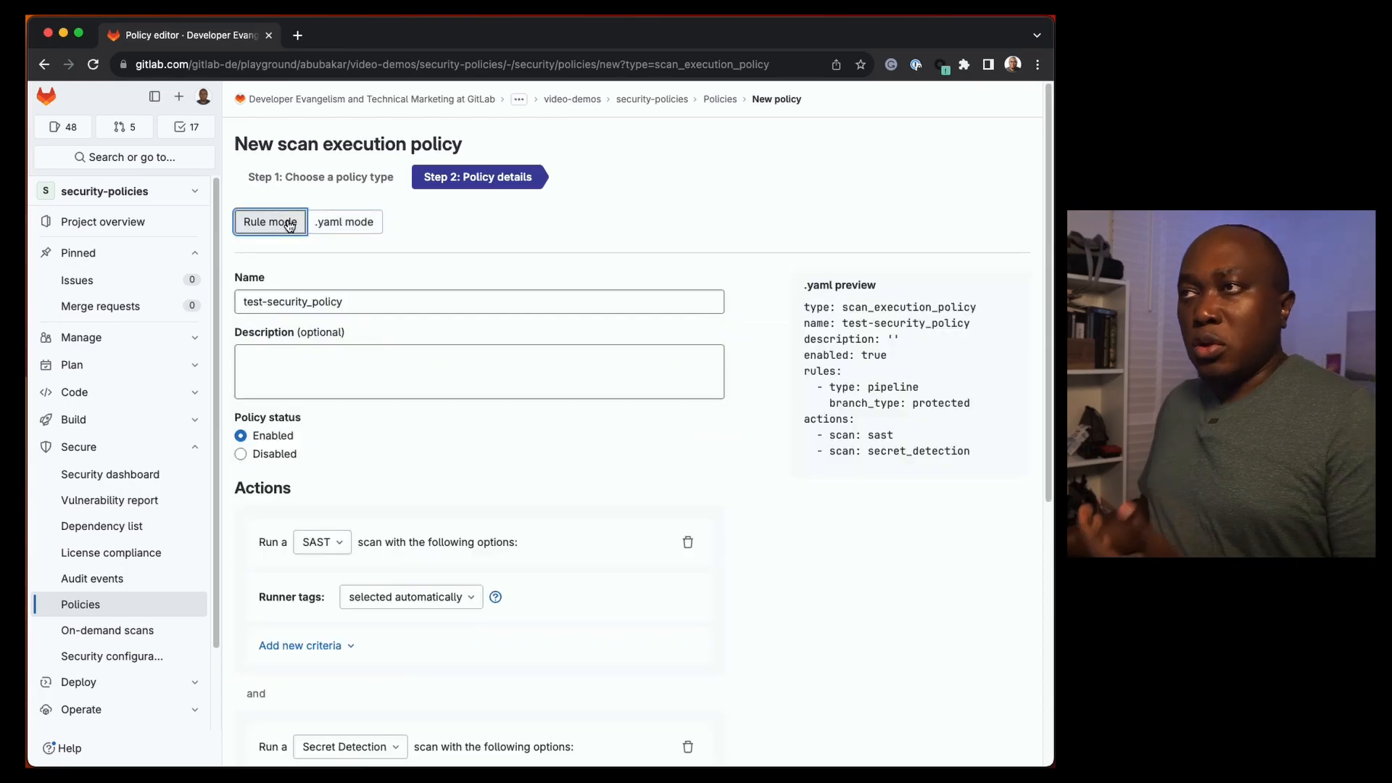
scroll(638, 480, down, 6)
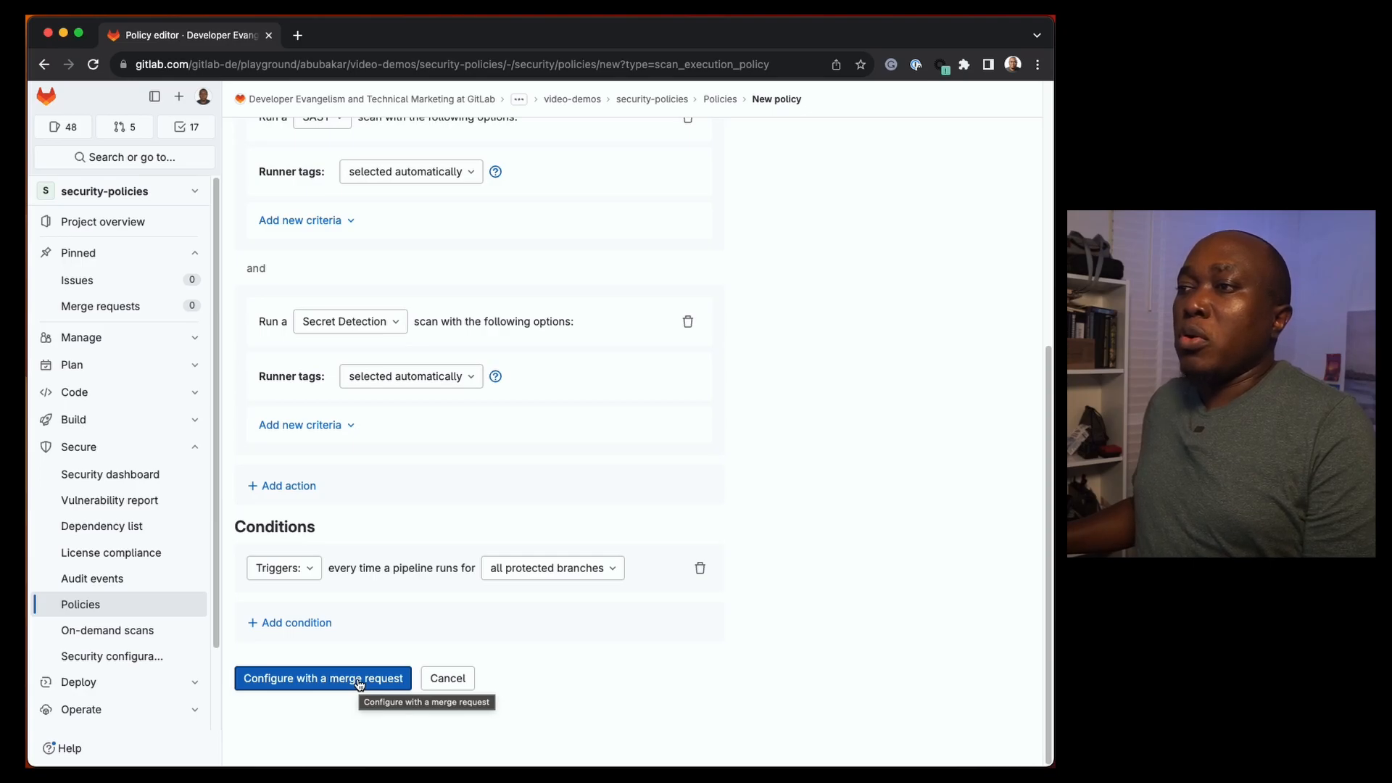
click(360, 680)
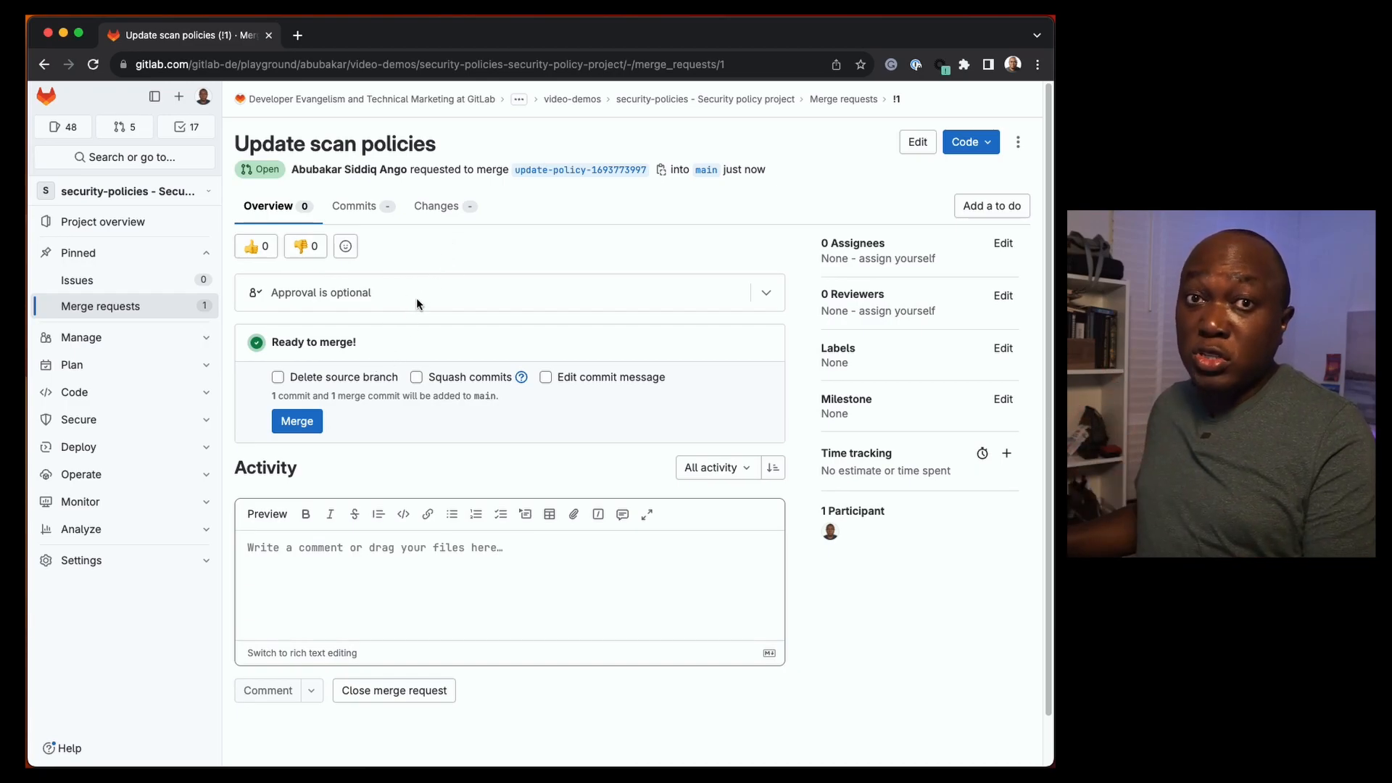
Inspect the policy.yml changes in the "Update scan policies" merge request and merge it into main
click(448, 209)
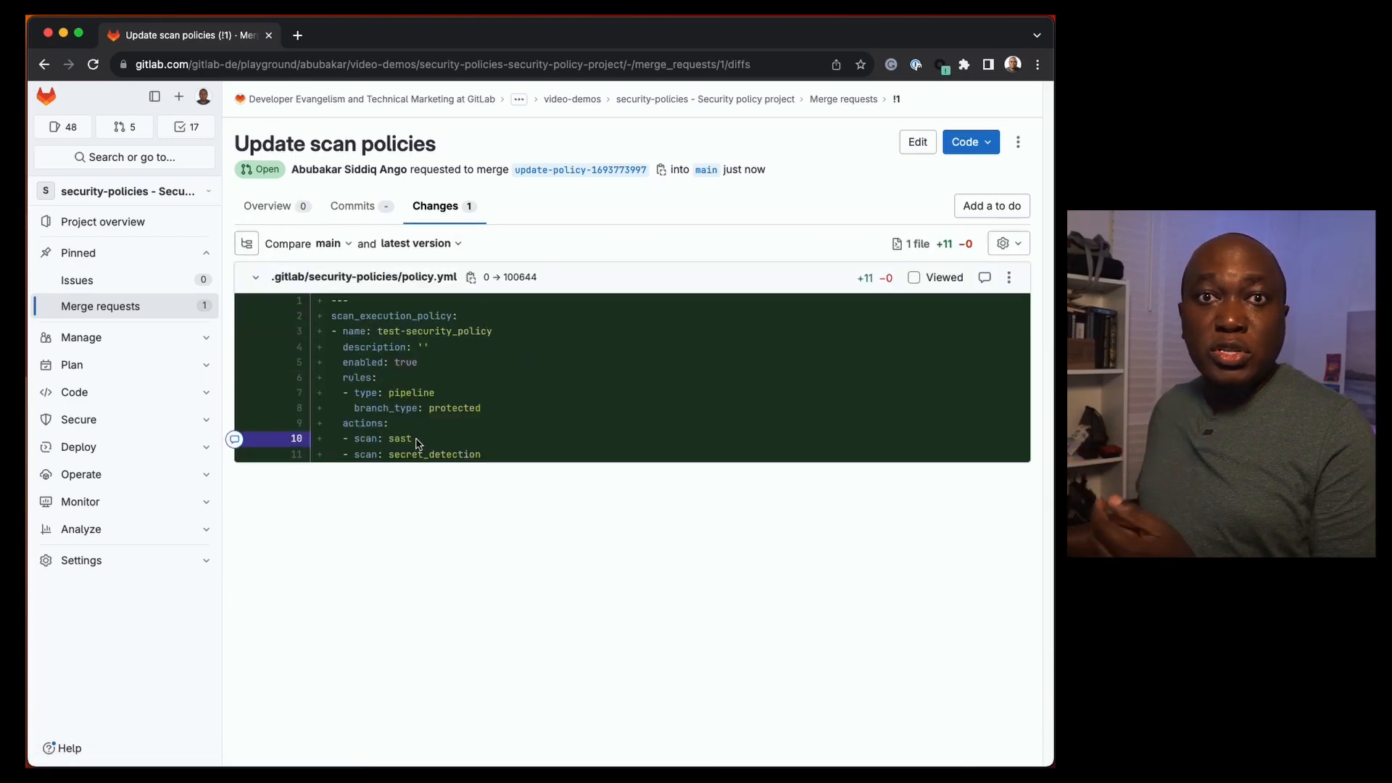
click(297, 211)
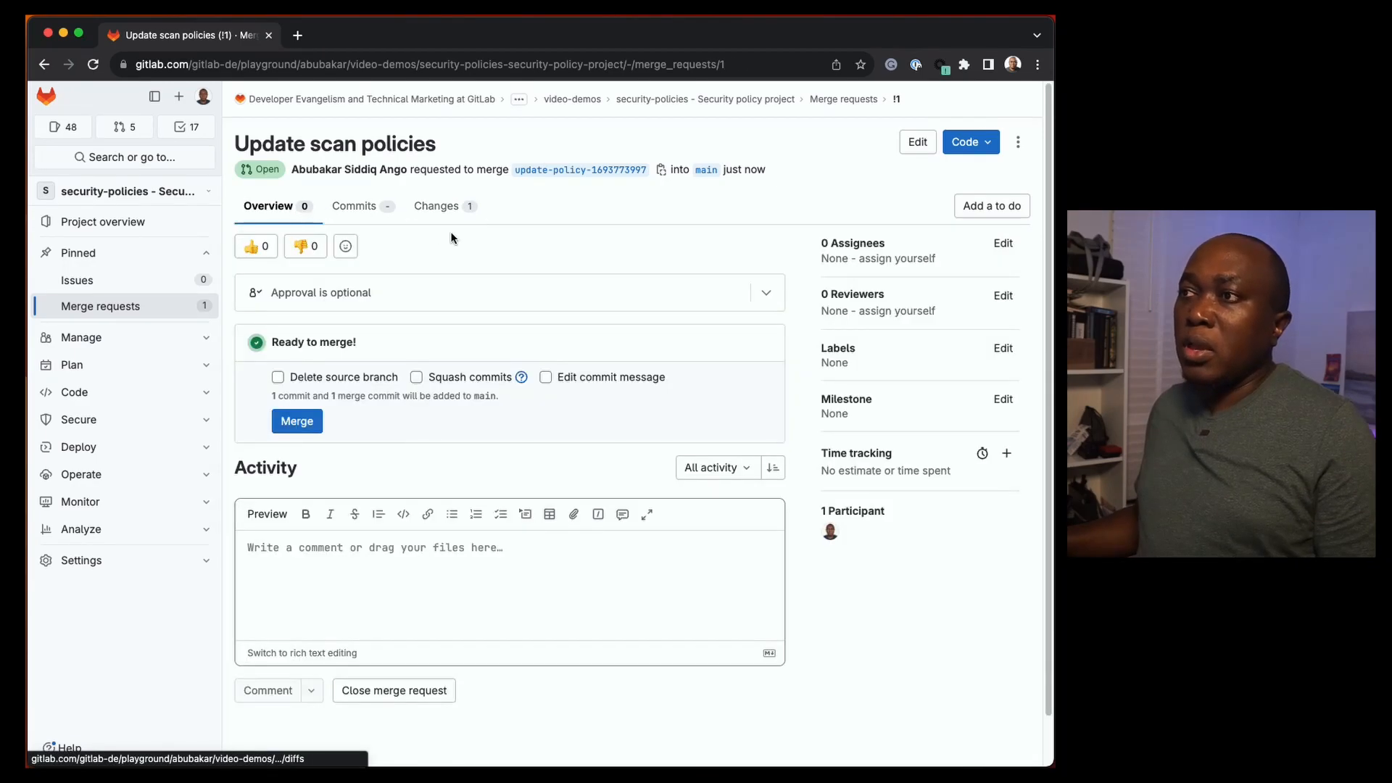
click(299, 422)
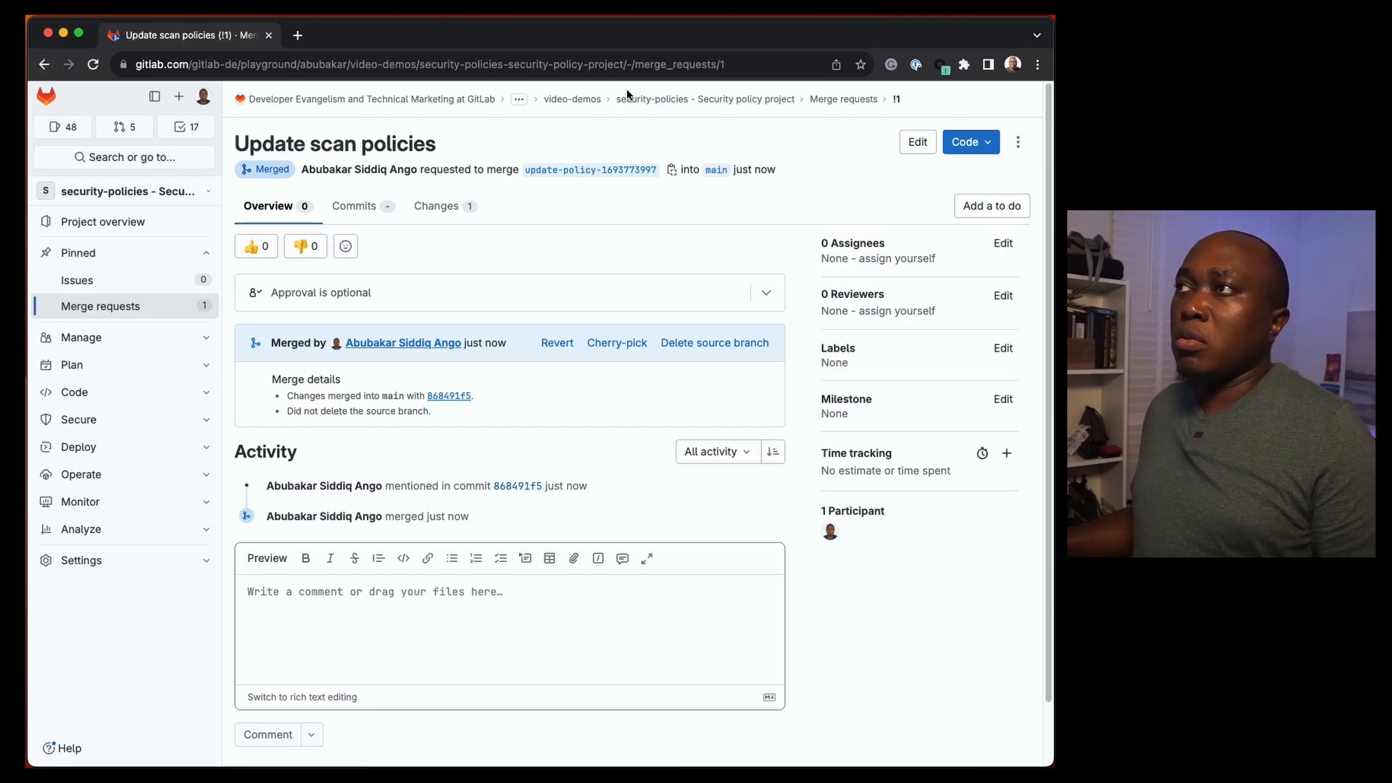
Go through the video-demos group to the security-policies project and open its list of security policies
click(572, 100)
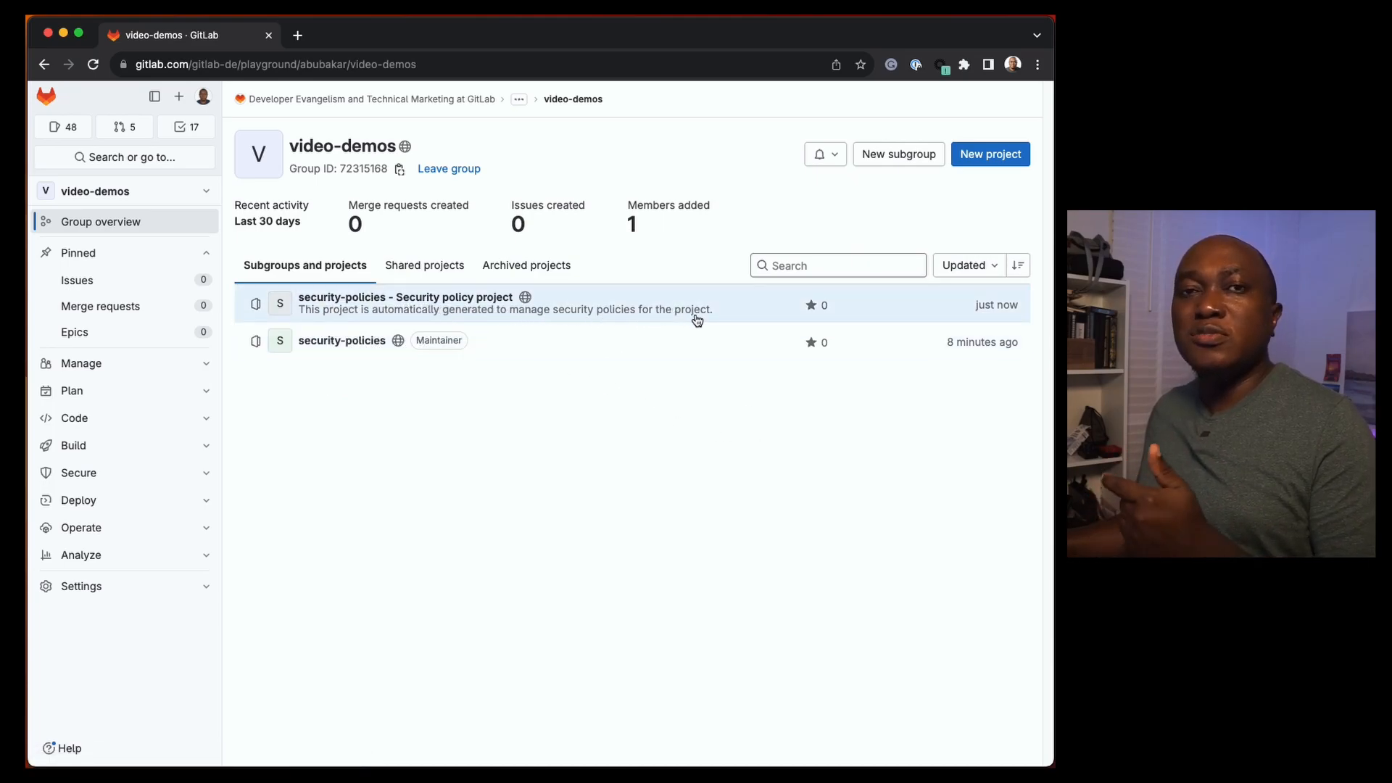
click(356, 342)
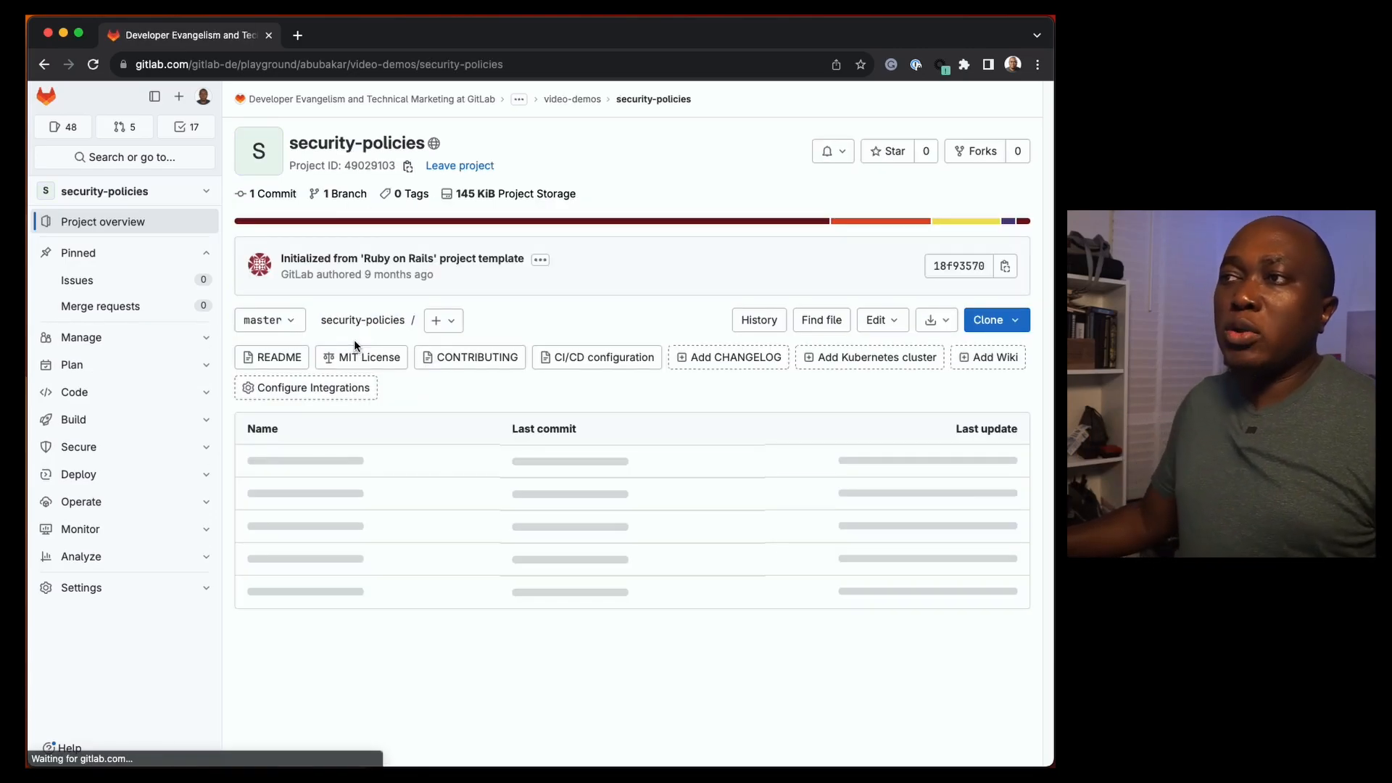
click(161, 452)
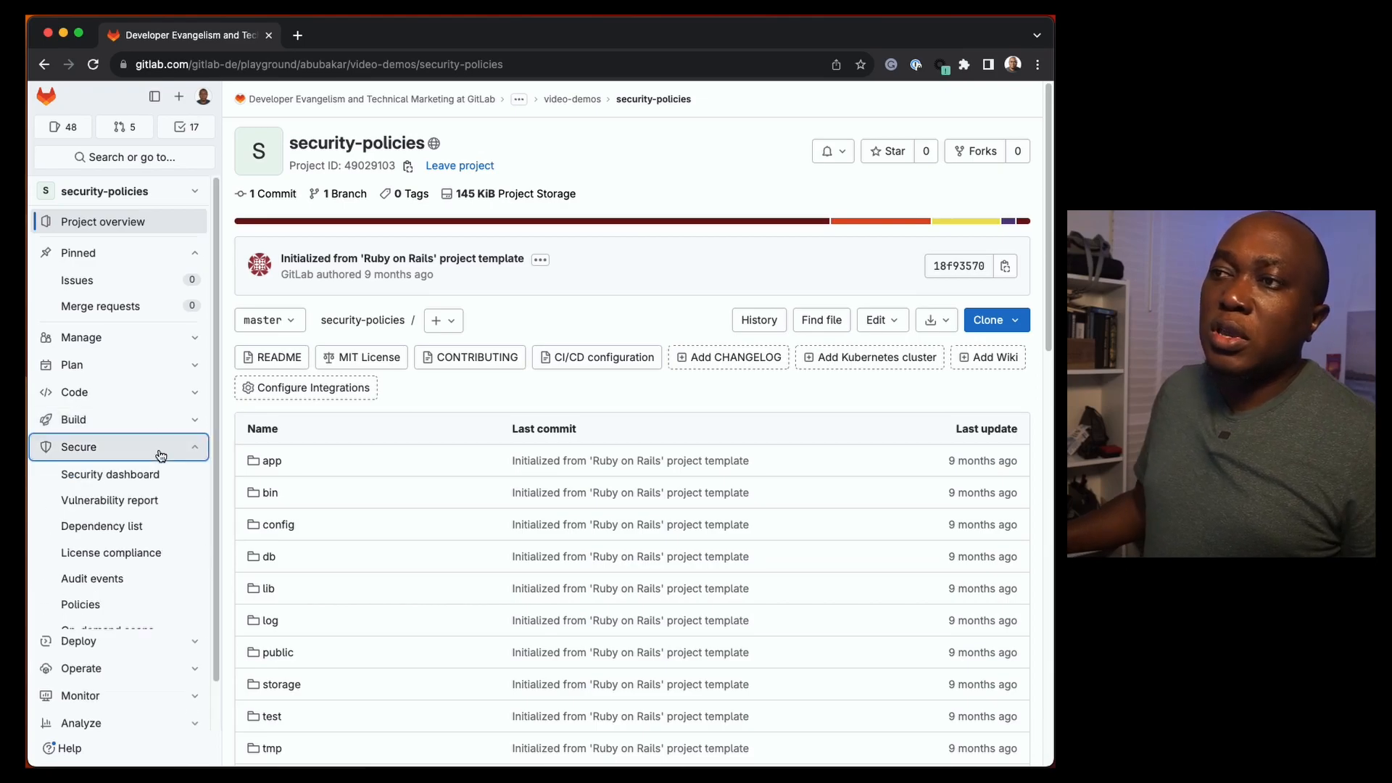
click(100, 610)
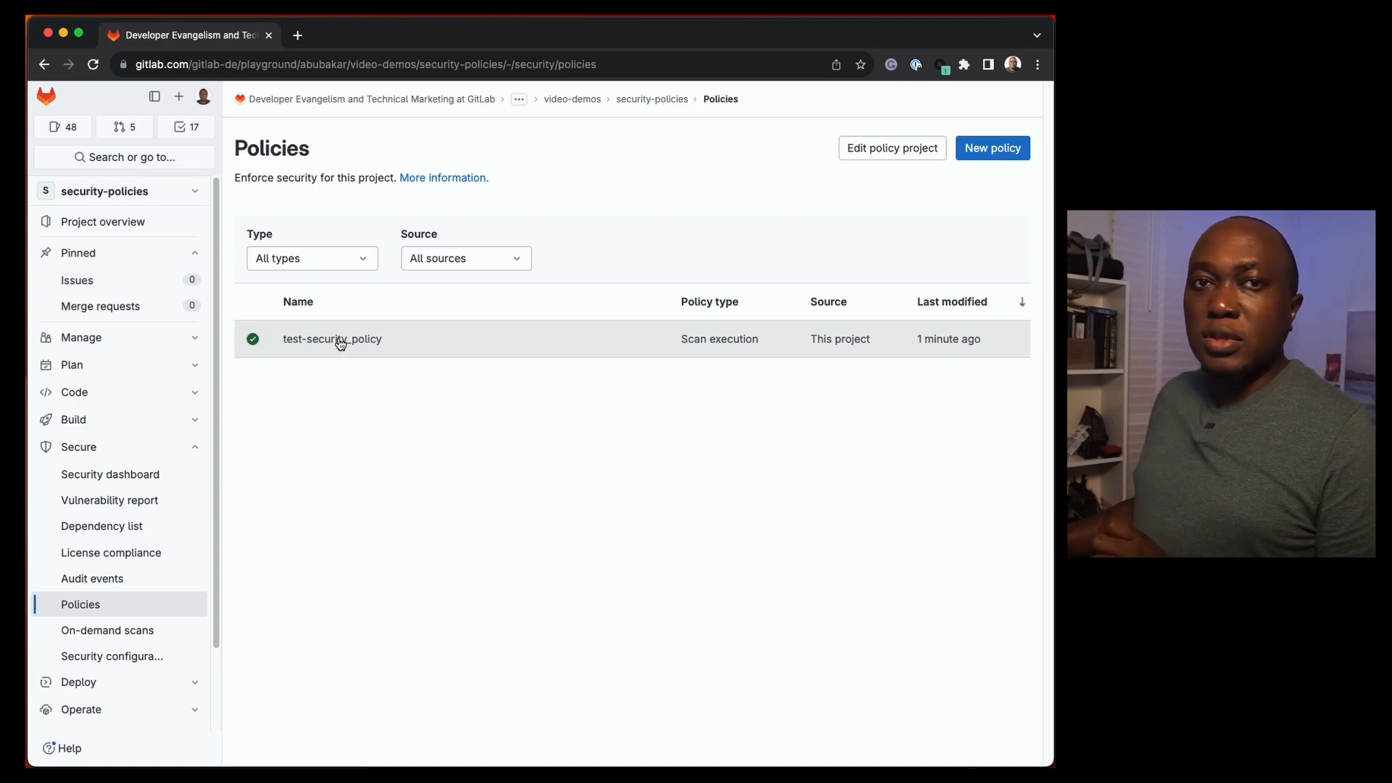
Review the details and YAML of test-security_policy and look over its settings in the policy editor
click(341, 344)
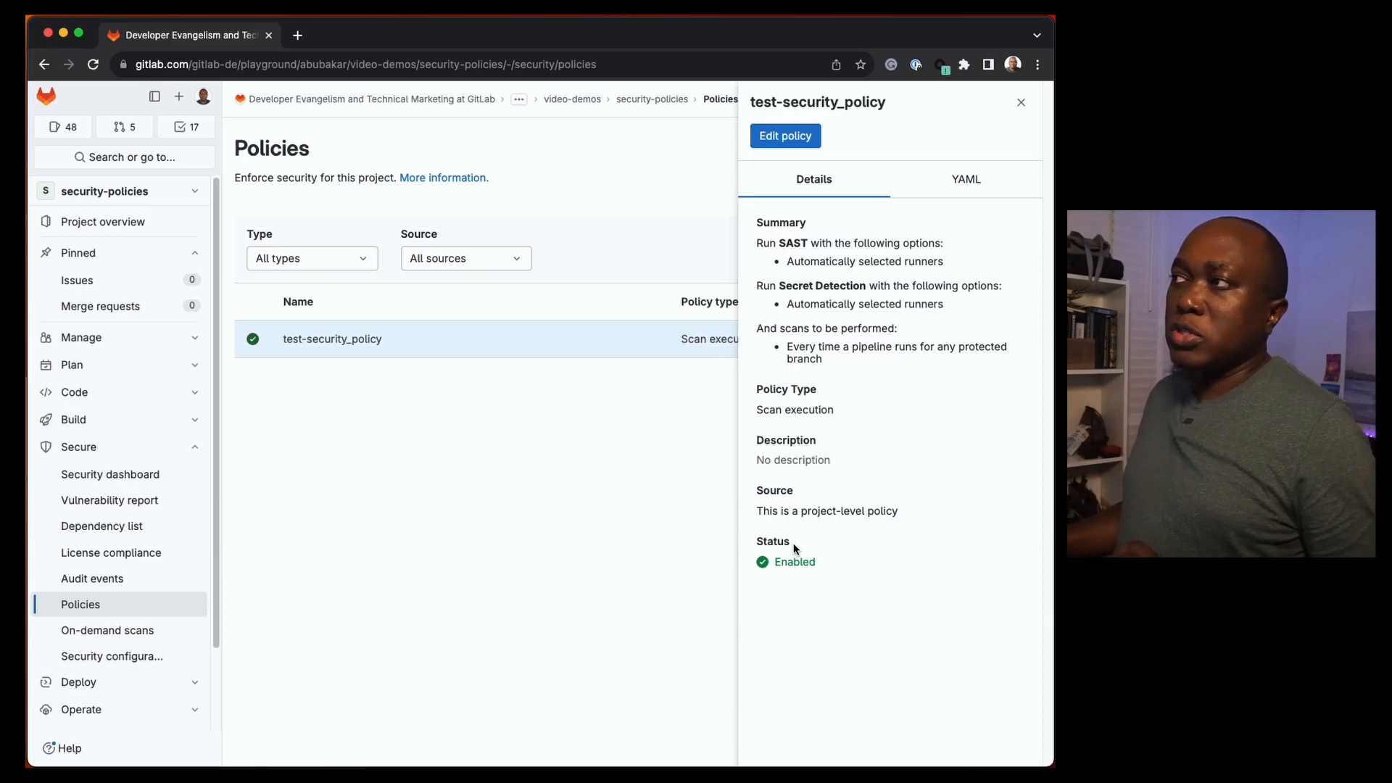
click(954, 181)
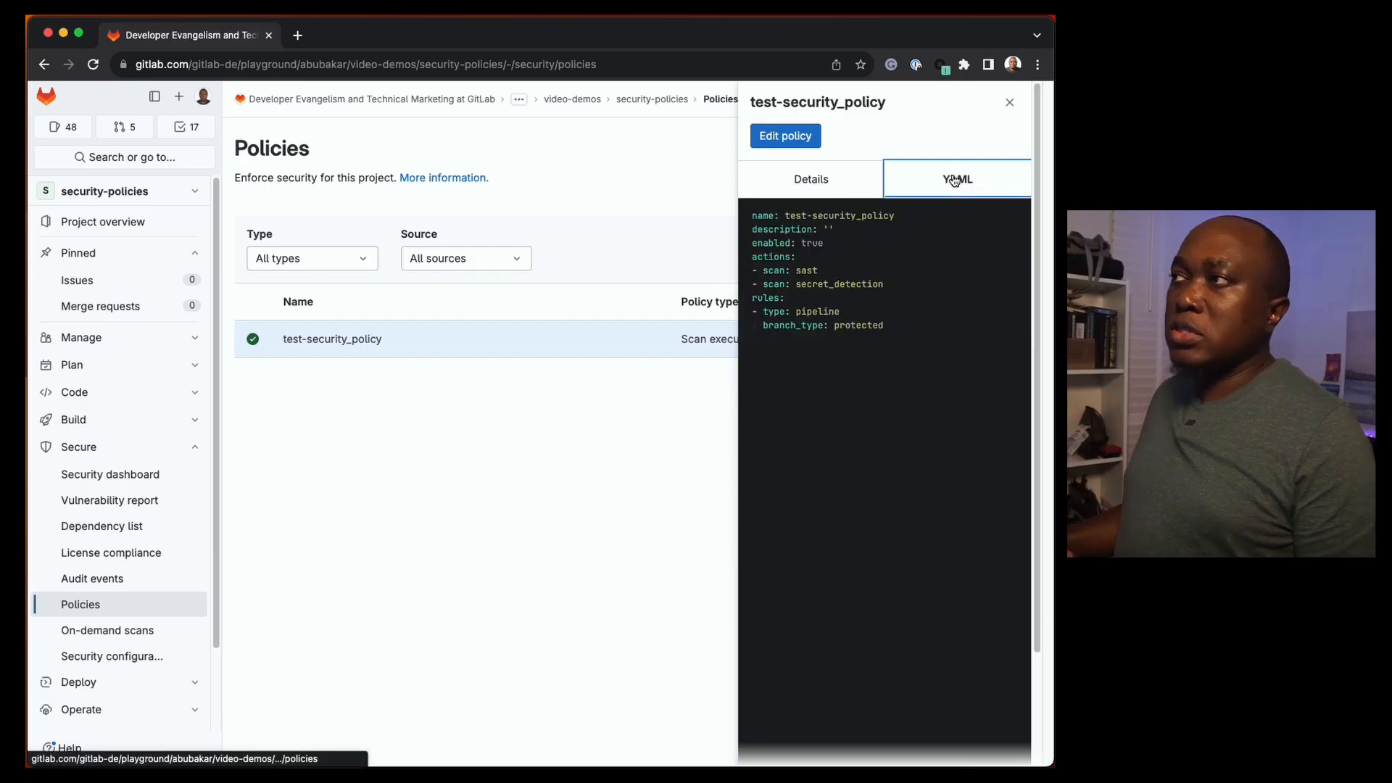
click(782, 142)
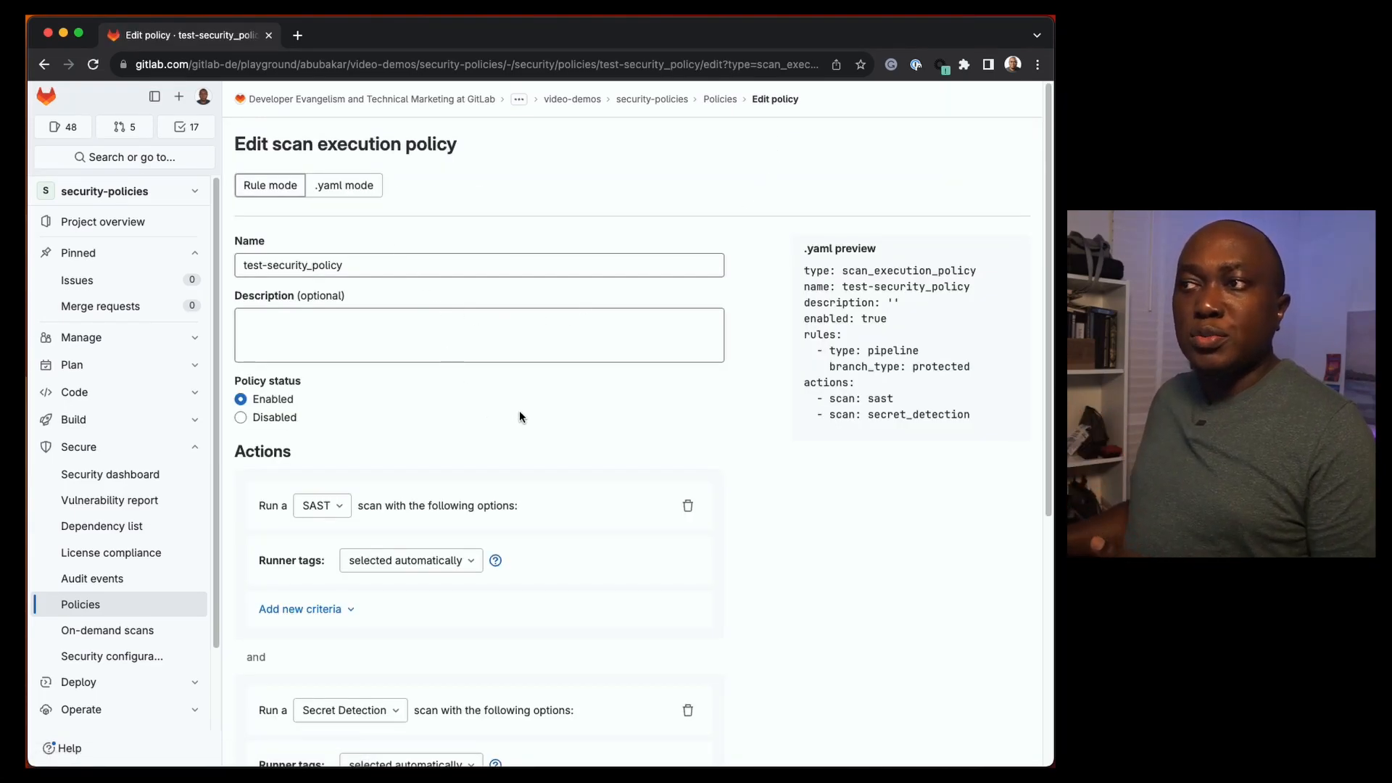
scroll(528, 403, down, 5)
scroll(528, 403, up, 5)
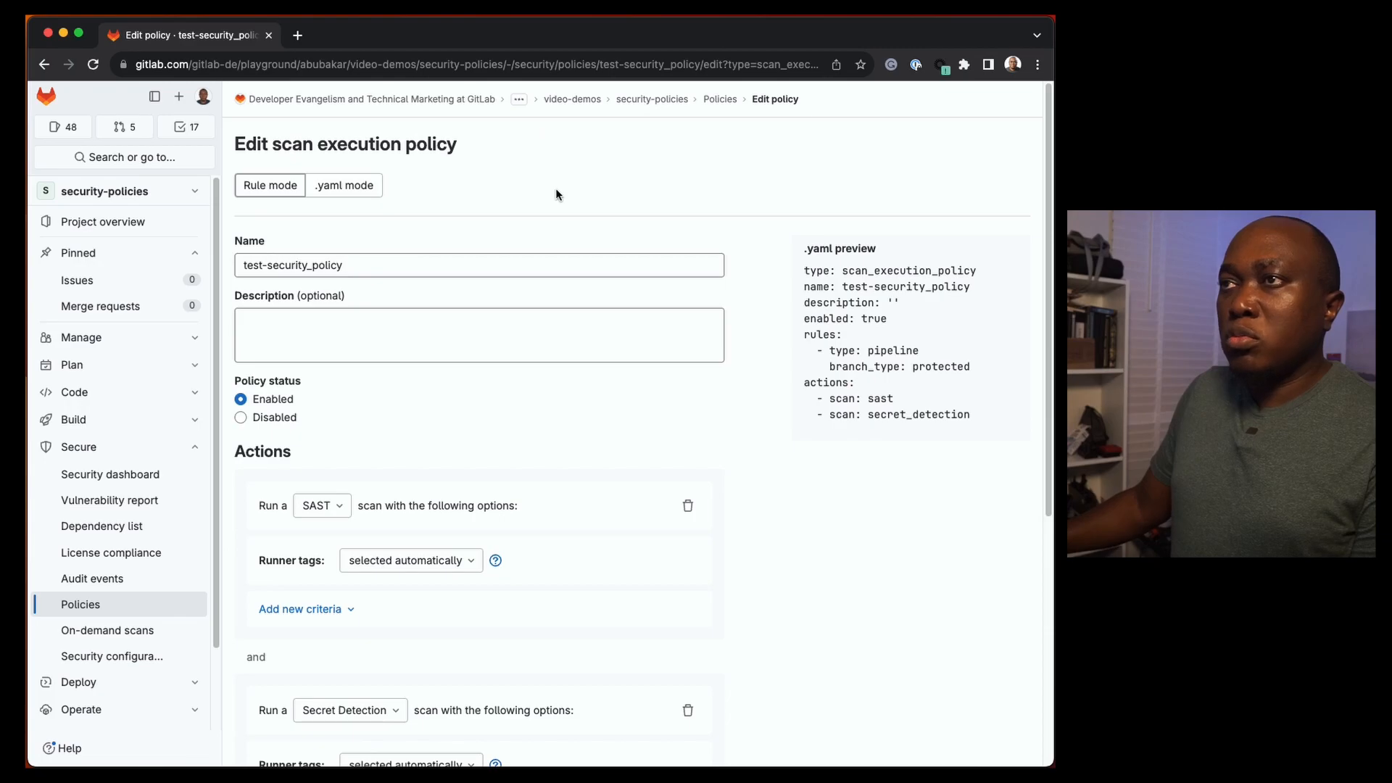
Open .gitlab-ci.yml in the project repository's master branch and review its stages, jobs and included template
click(147, 399)
scroll(439, 572, down, 5)
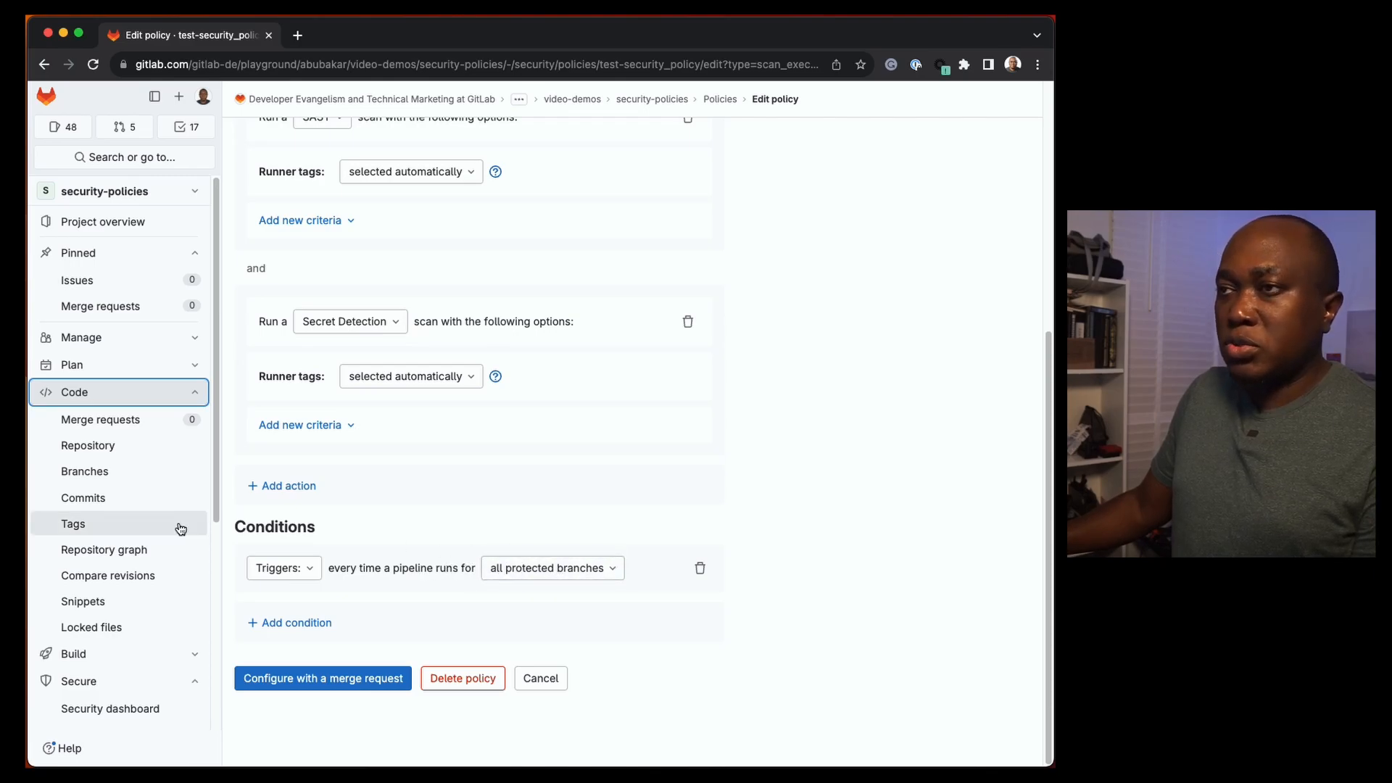
scroll(448, 429, up, 3)
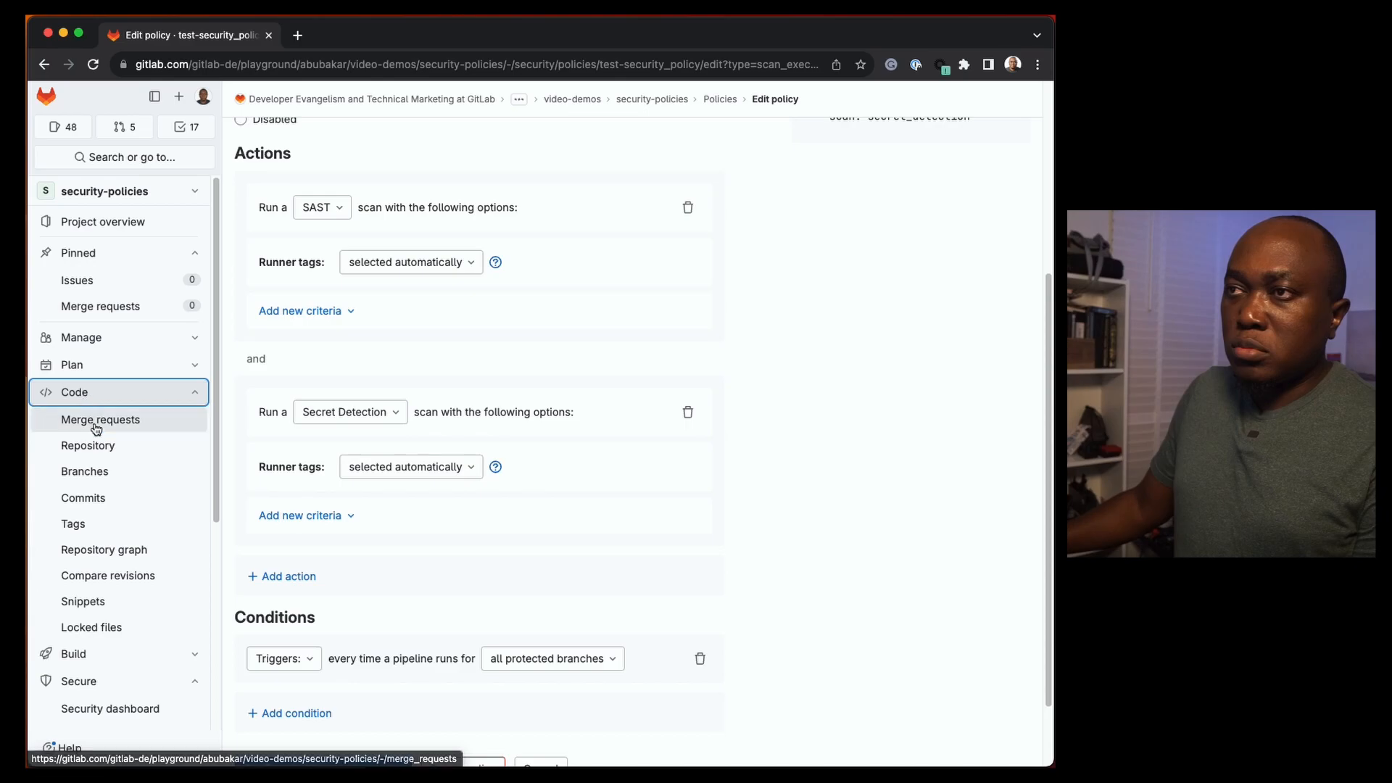
click(96, 445)
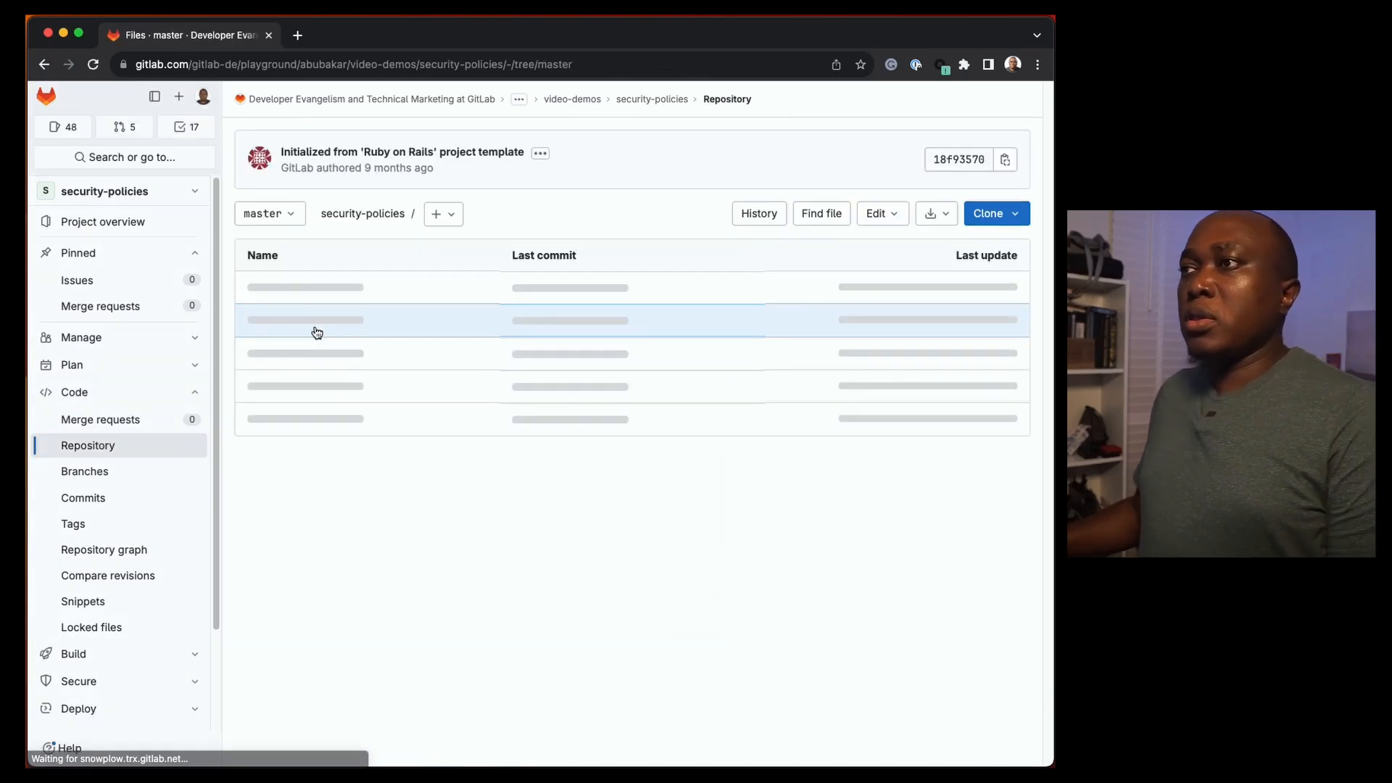
scroll(503, 573, down, 7)
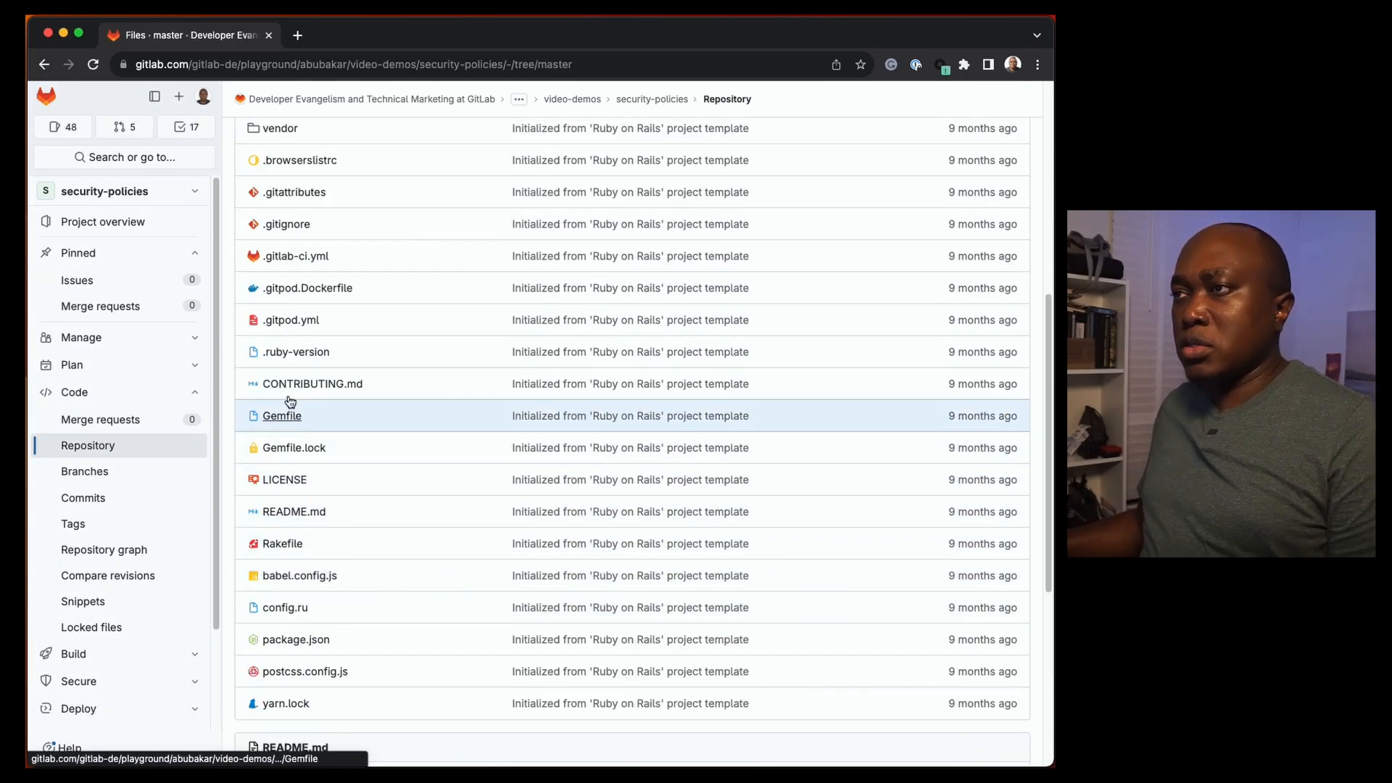
click(308, 259)
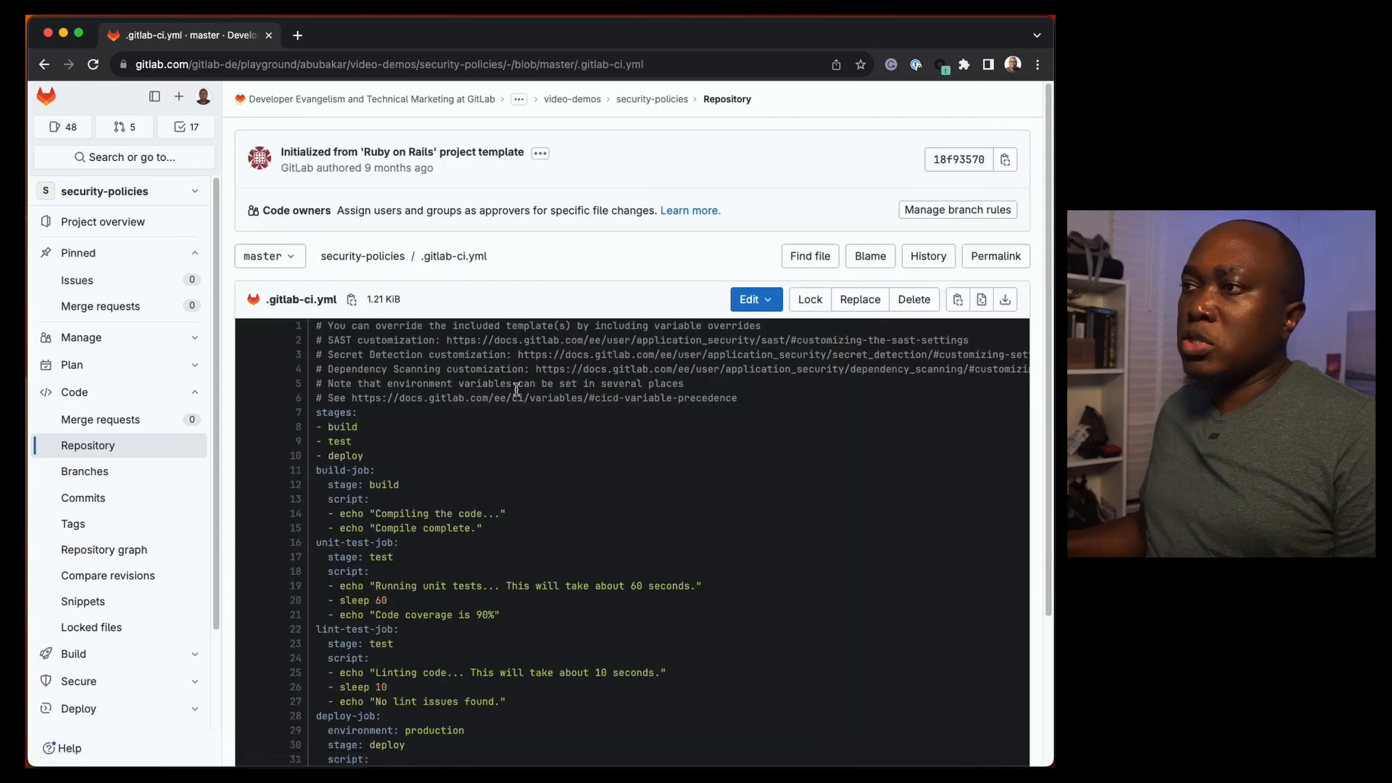
scroll(846, 635, down, 5)
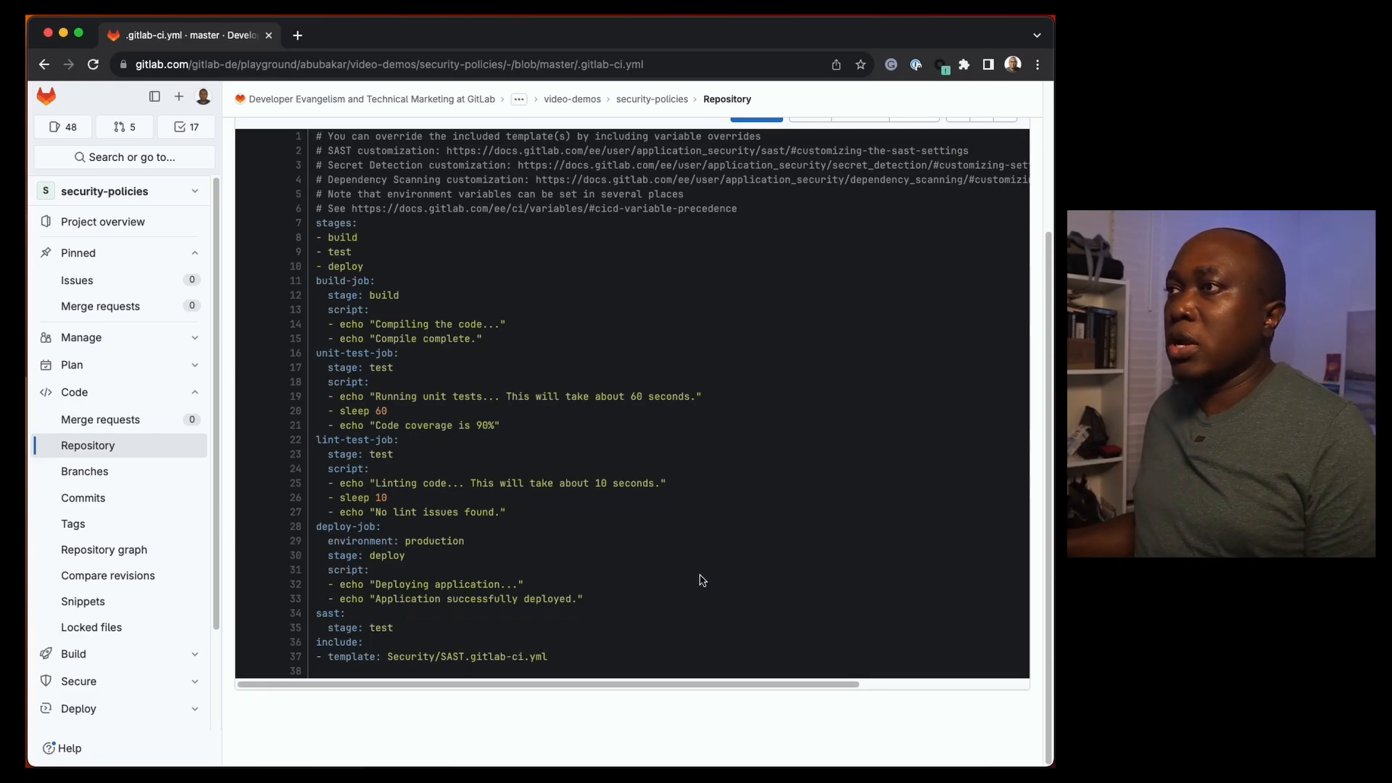
scroll(702, 580, up, 1)
scroll(702, 581, up, 4)
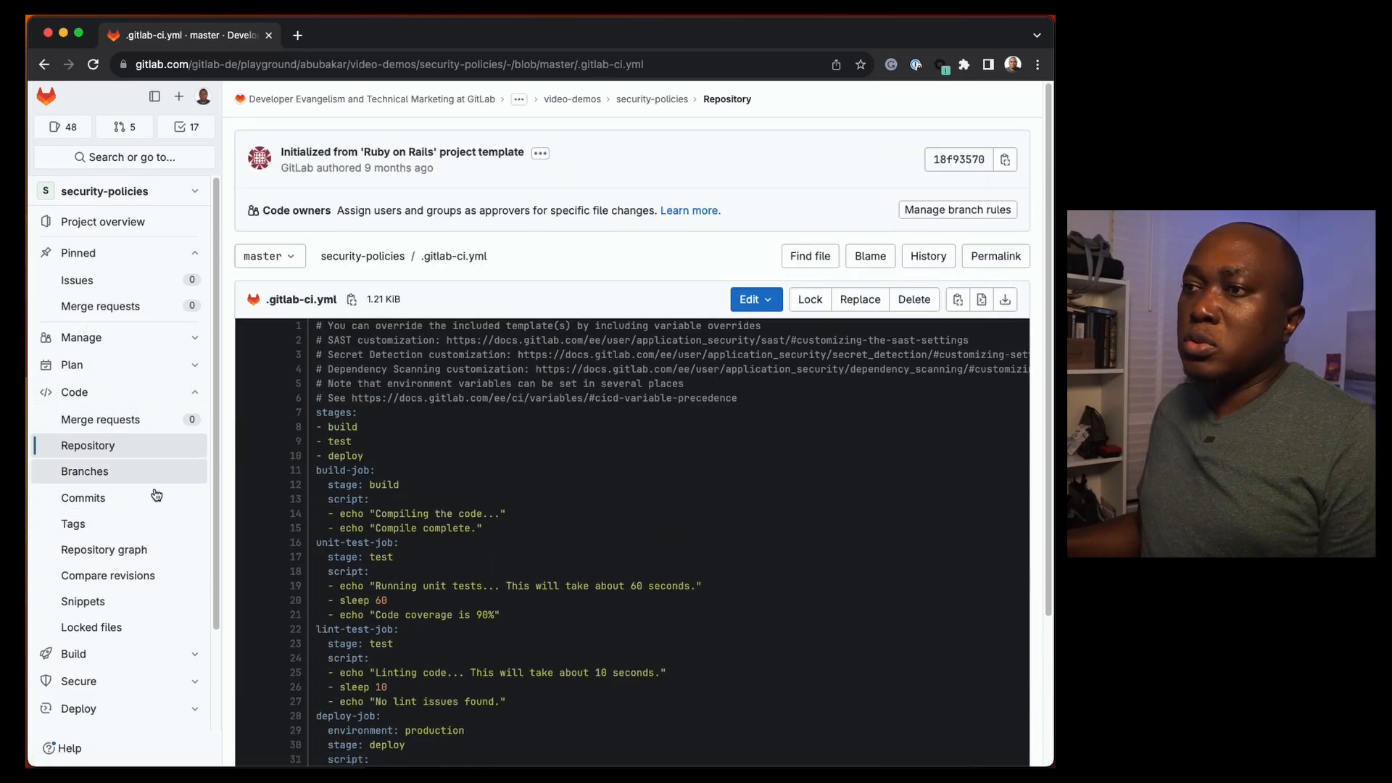
Run a new pipeline for the master branch of the security-policies project
click(138, 657)
scroll(137, 657, down, 5)
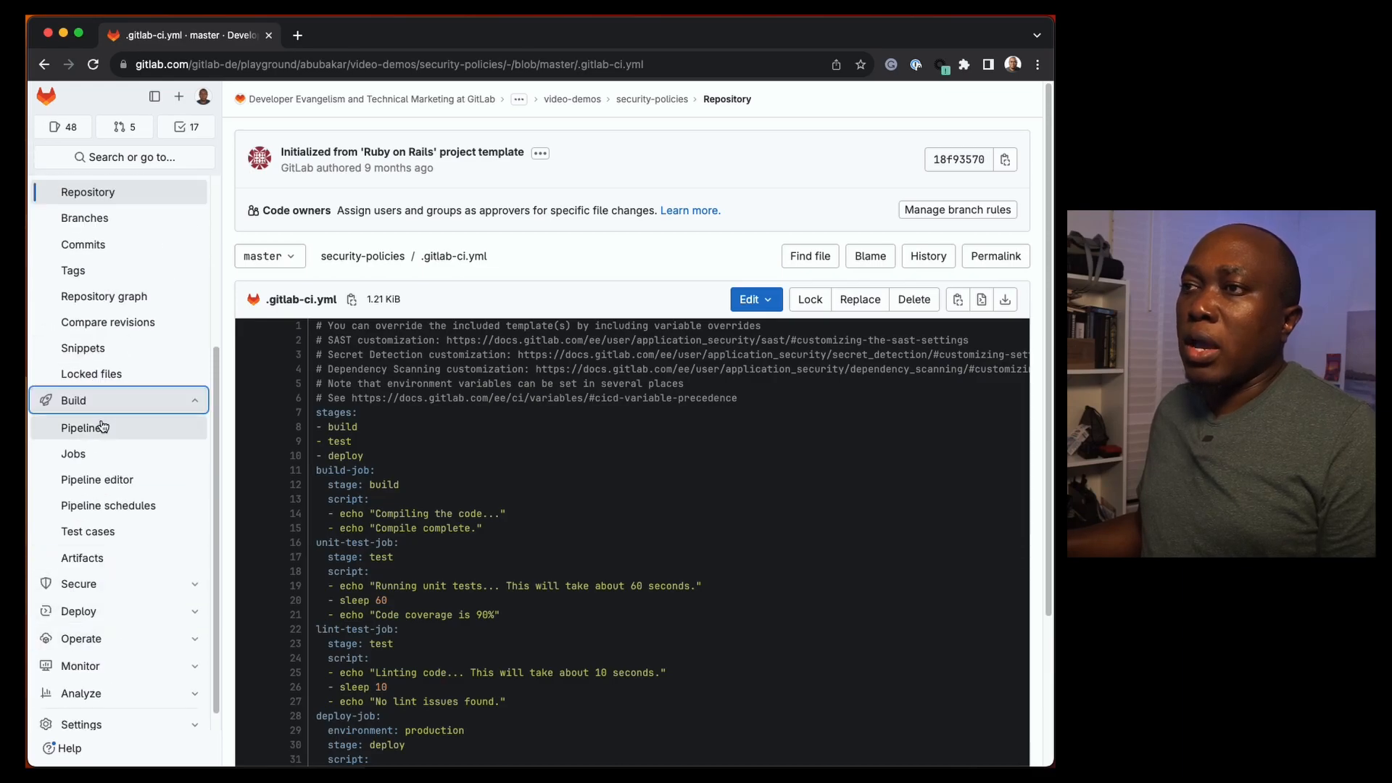
scroll(428, 635, down, 3)
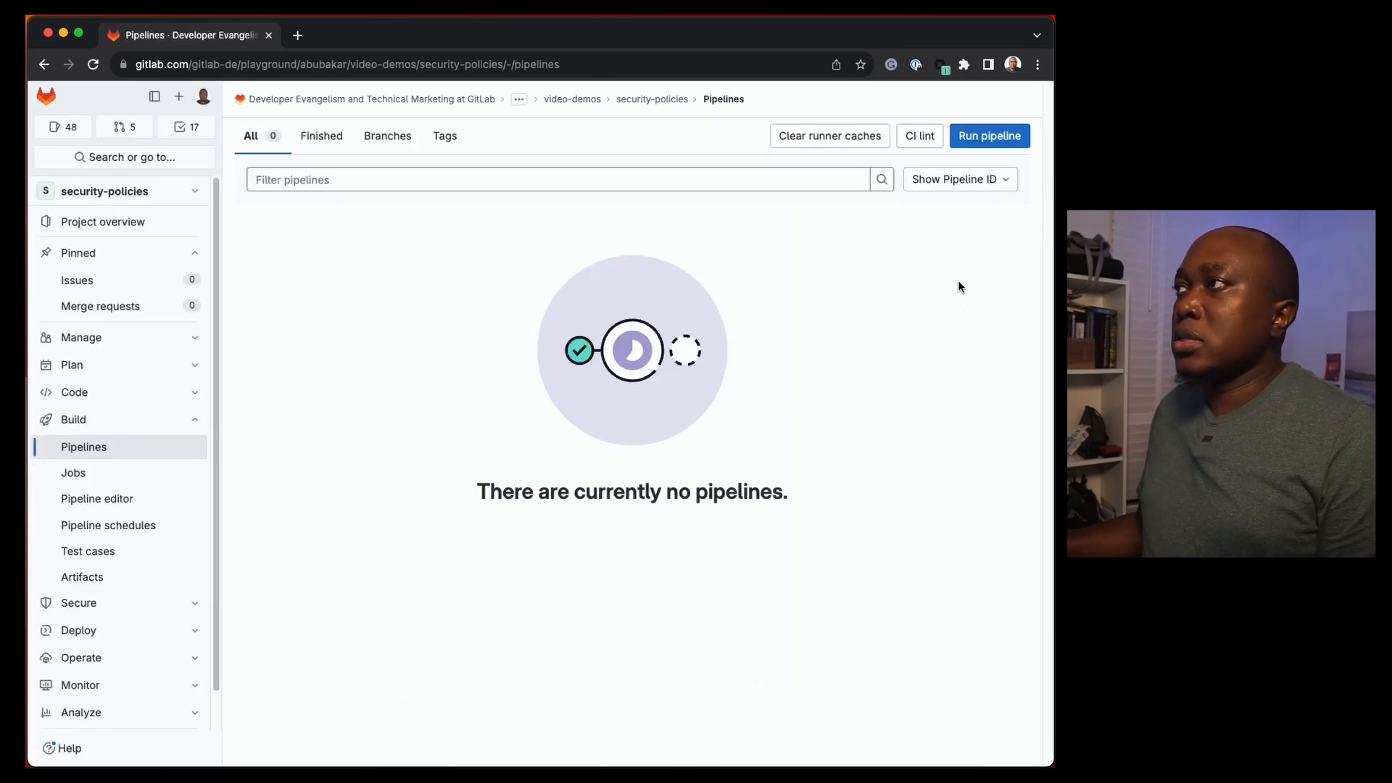
click(988, 138)
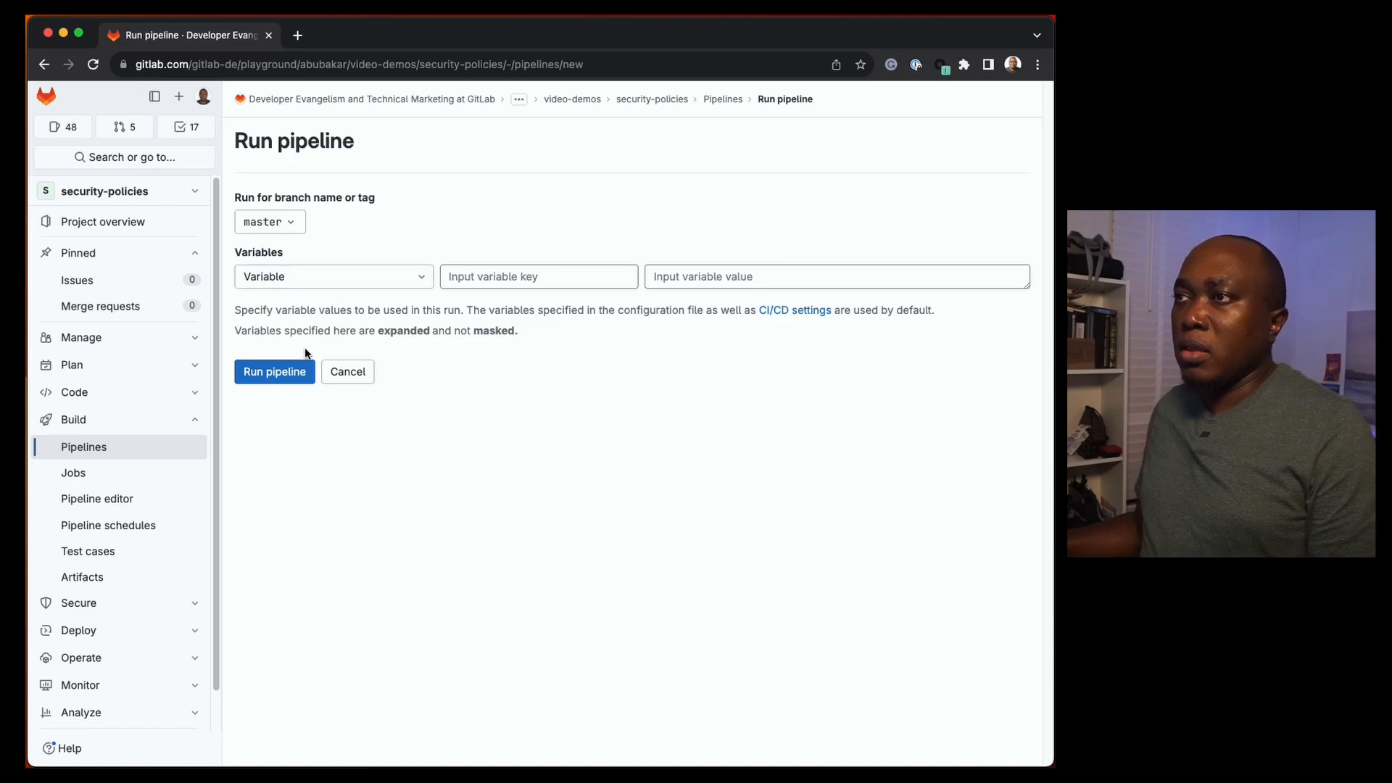
click(286, 374)
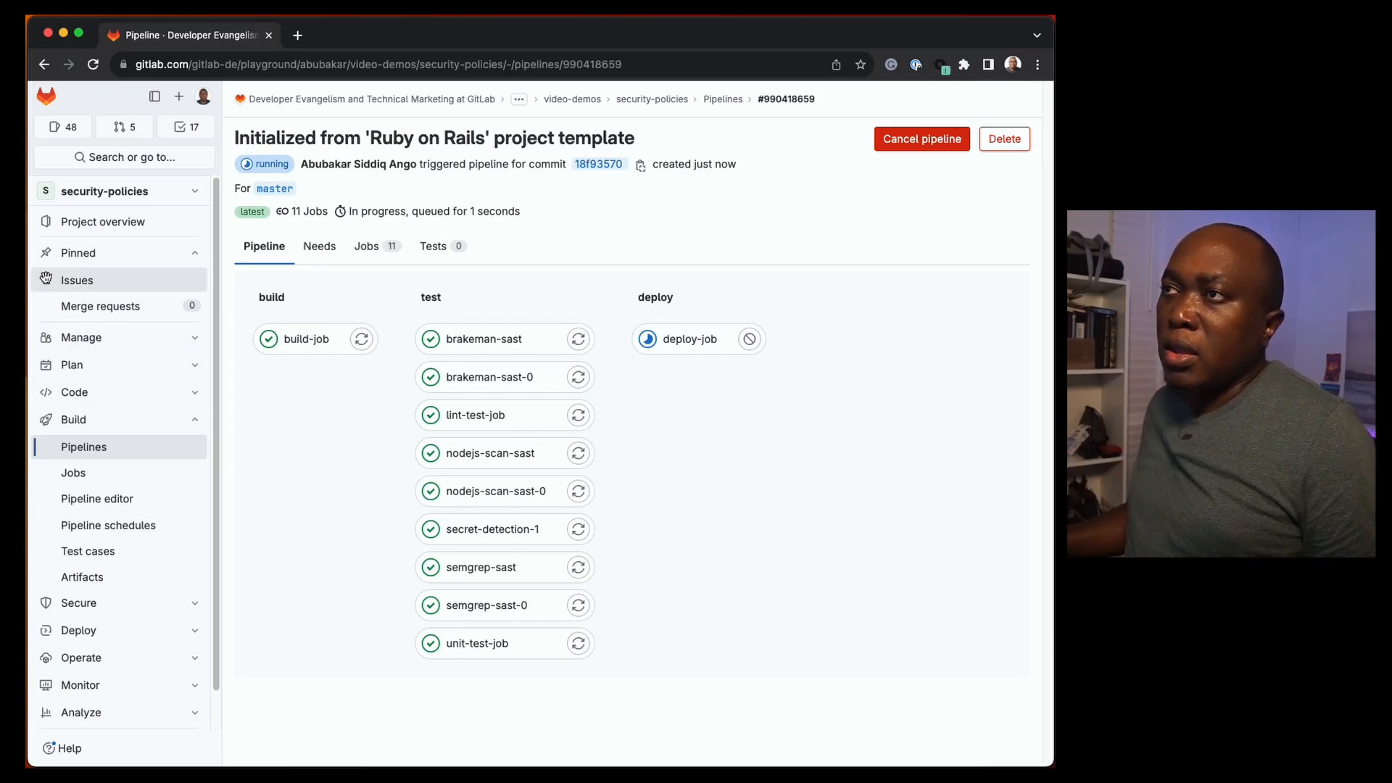
View the security dashboard of the security-policies project
scroll(196, 617, down, 1)
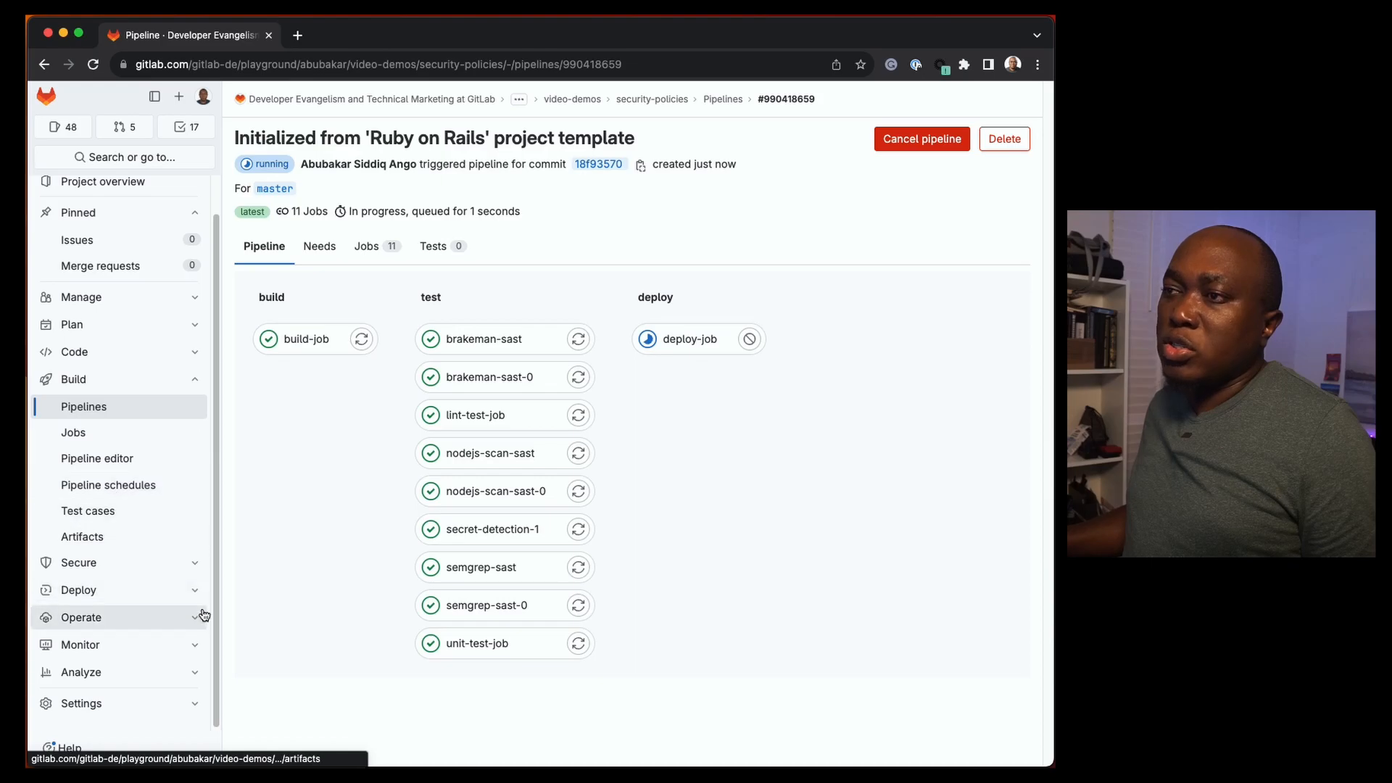
click(192, 565)
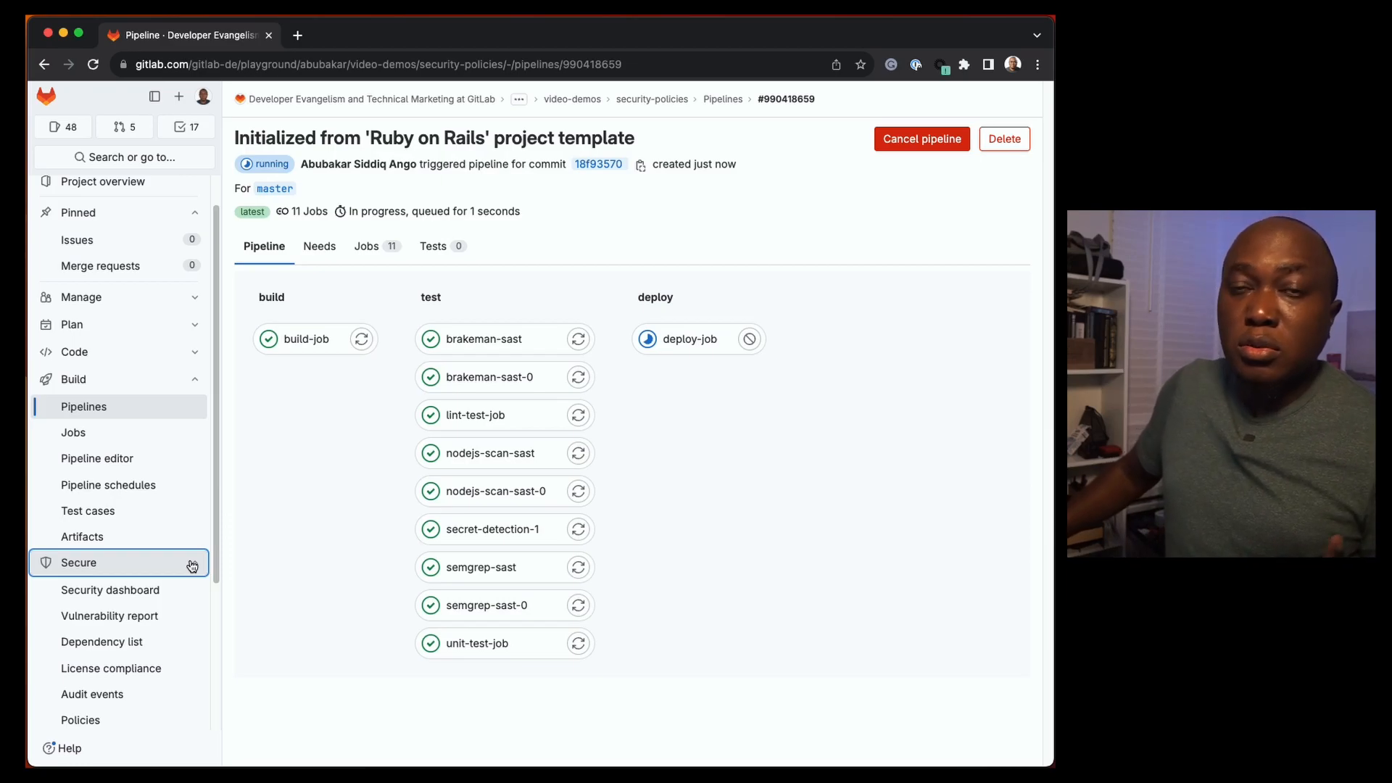
click(132, 597)
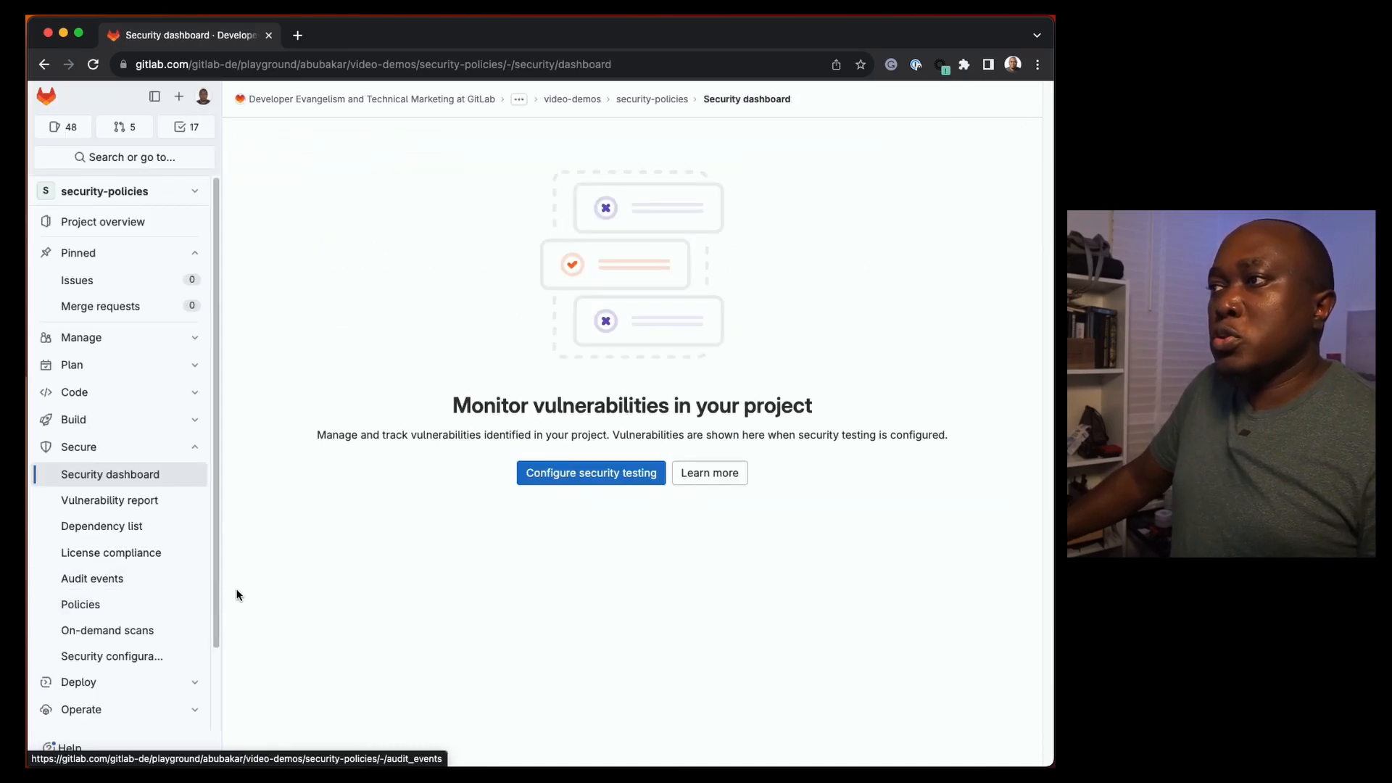
Check the project's vulnerability report and examine the details of the critical "Password in URL" finding
click(104, 501)
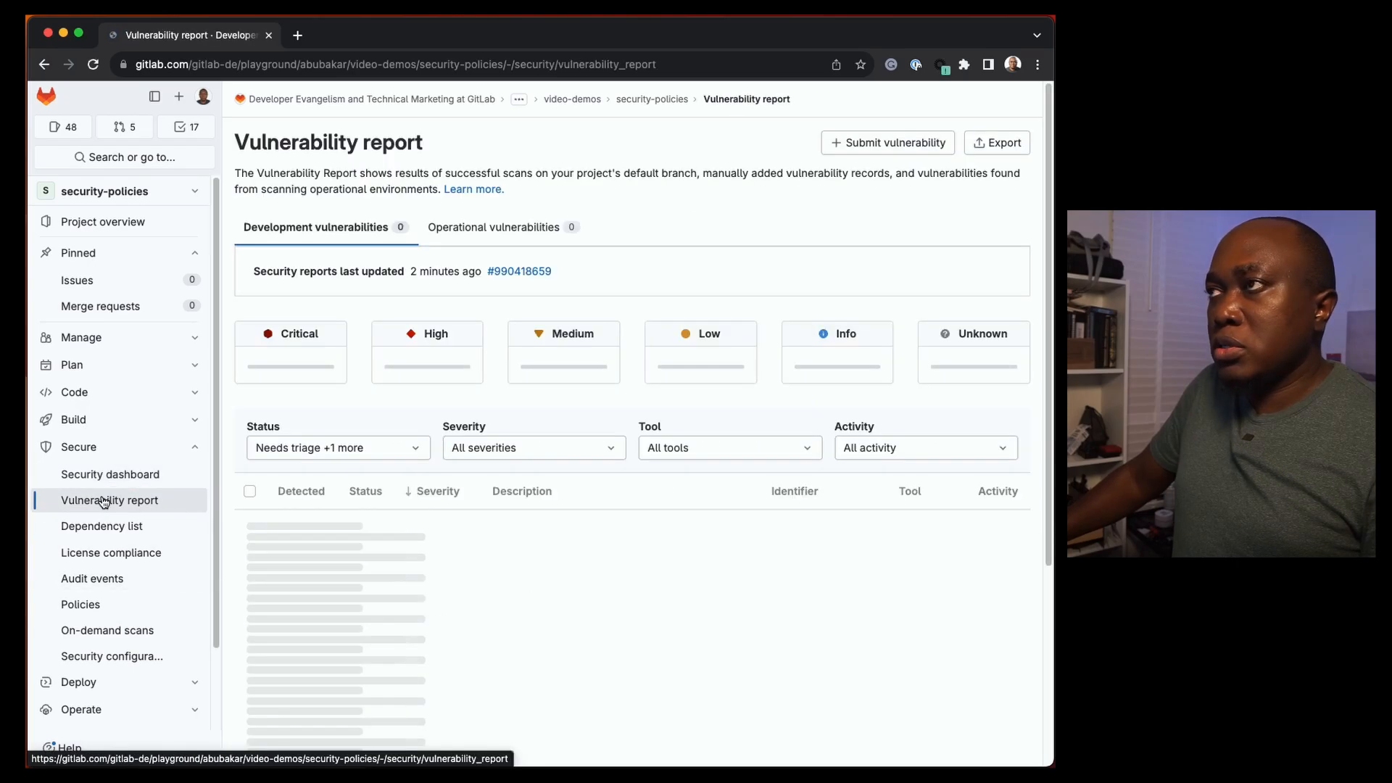
scroll(723, 379, down, 1)
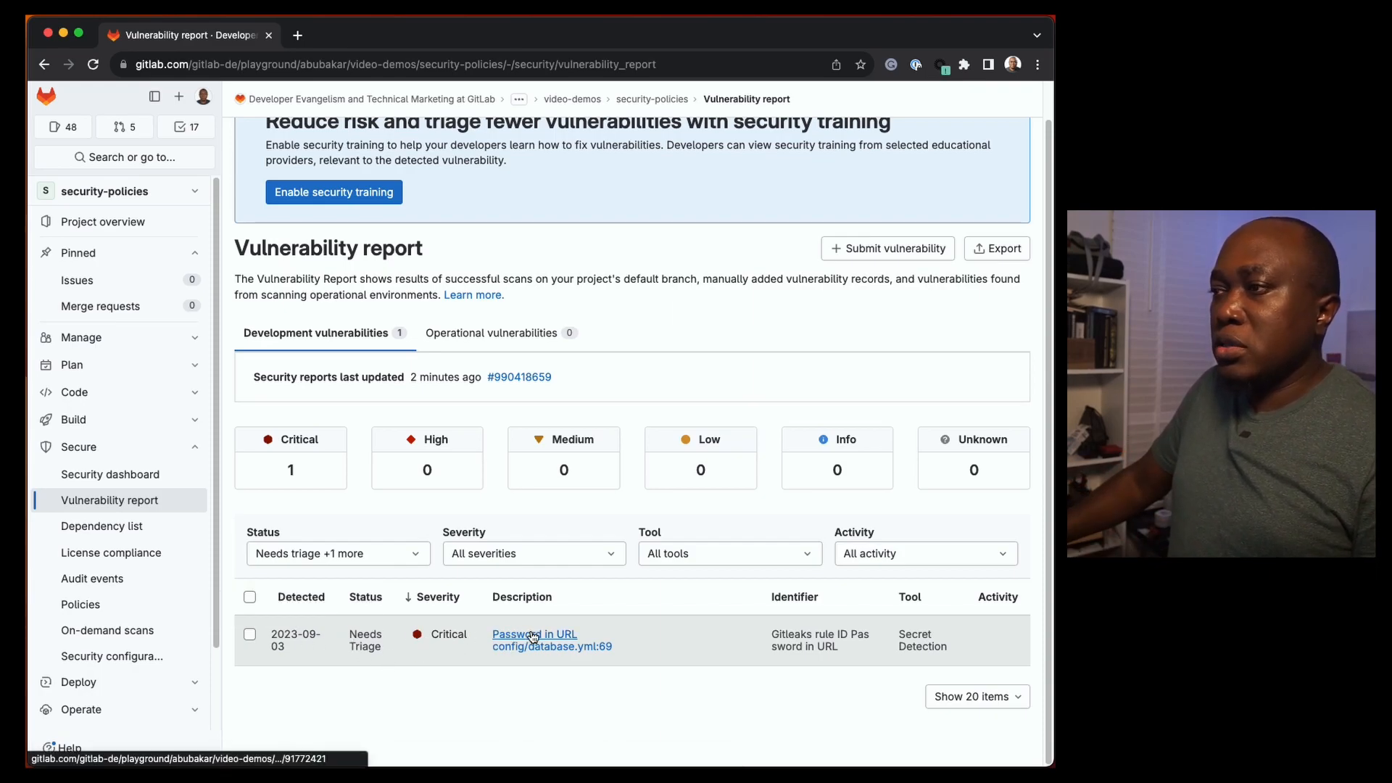
click(475, 641)
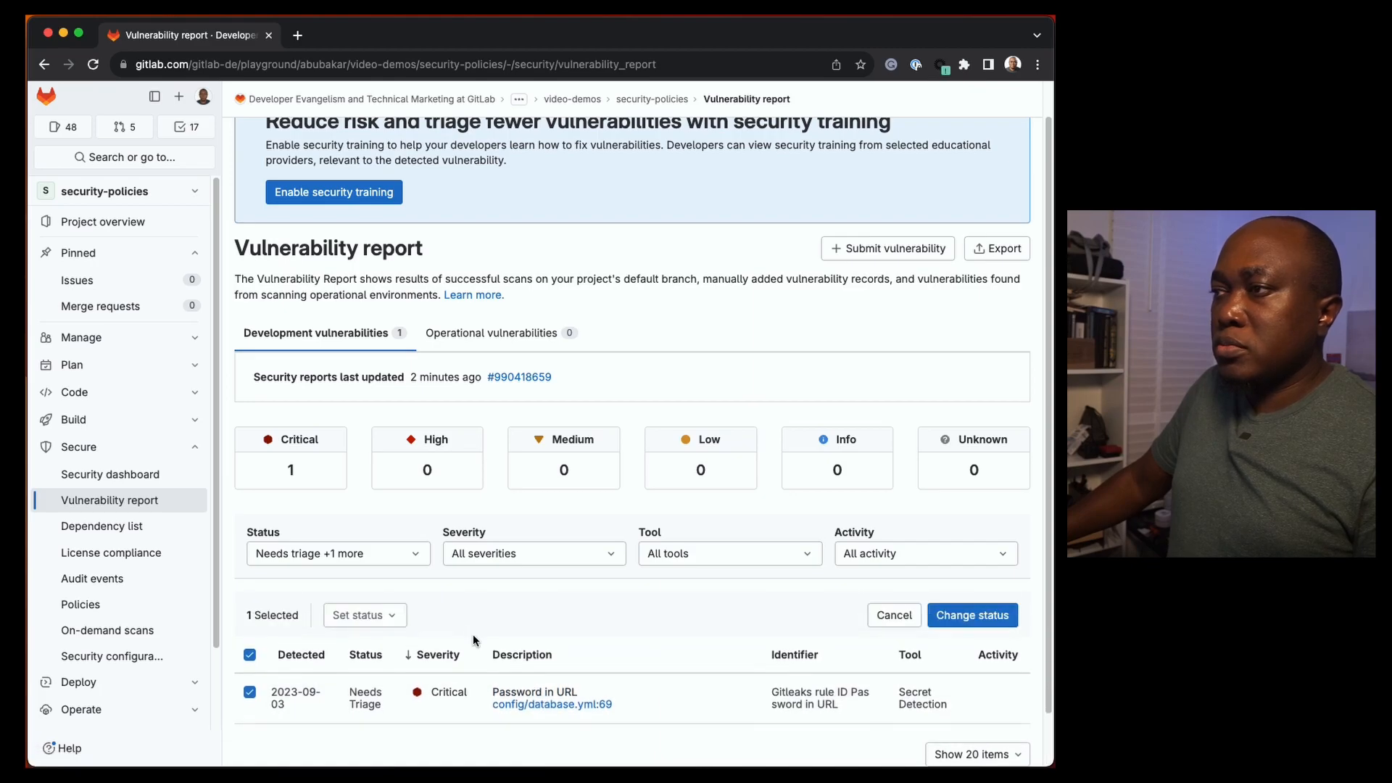
click(551, 691)
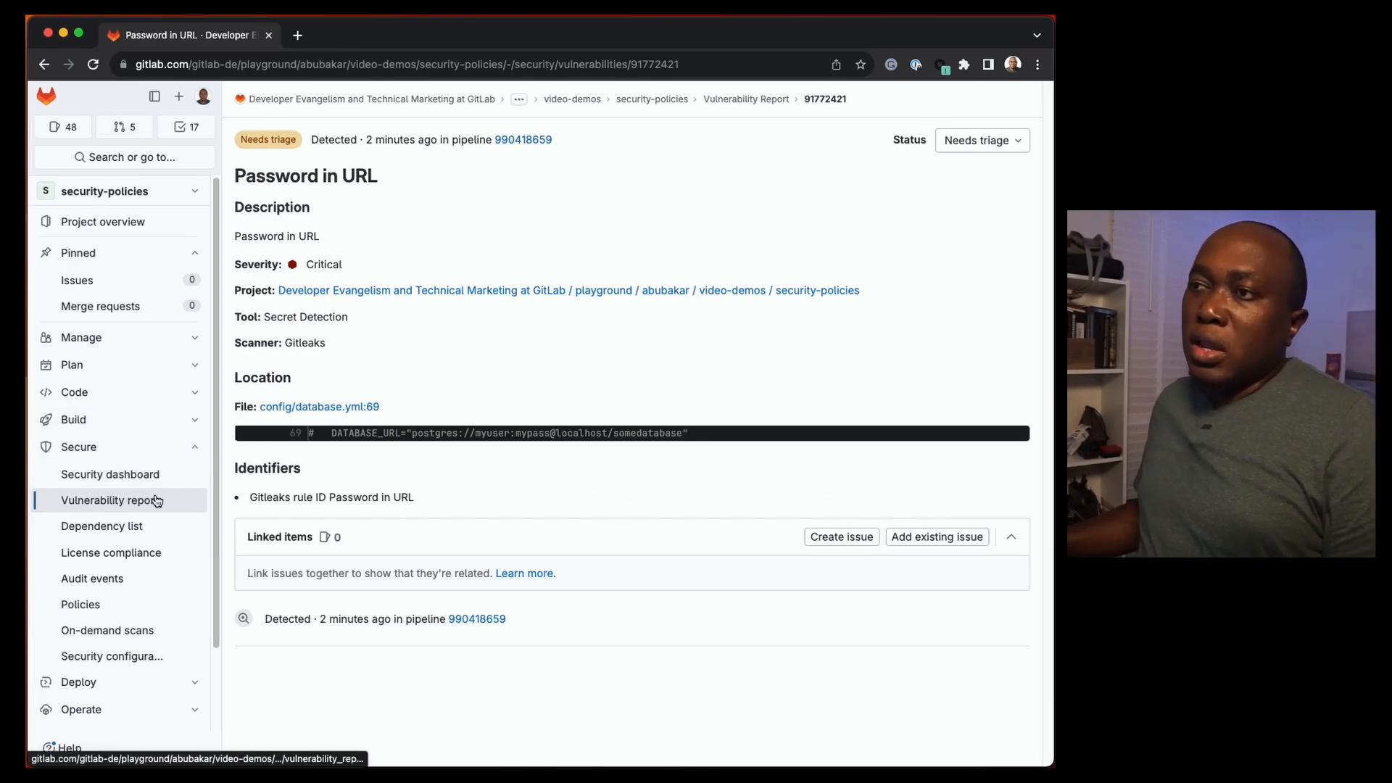
Start a new scan result policy in the project's security policies and name it test_result_policy
click(137, 613)
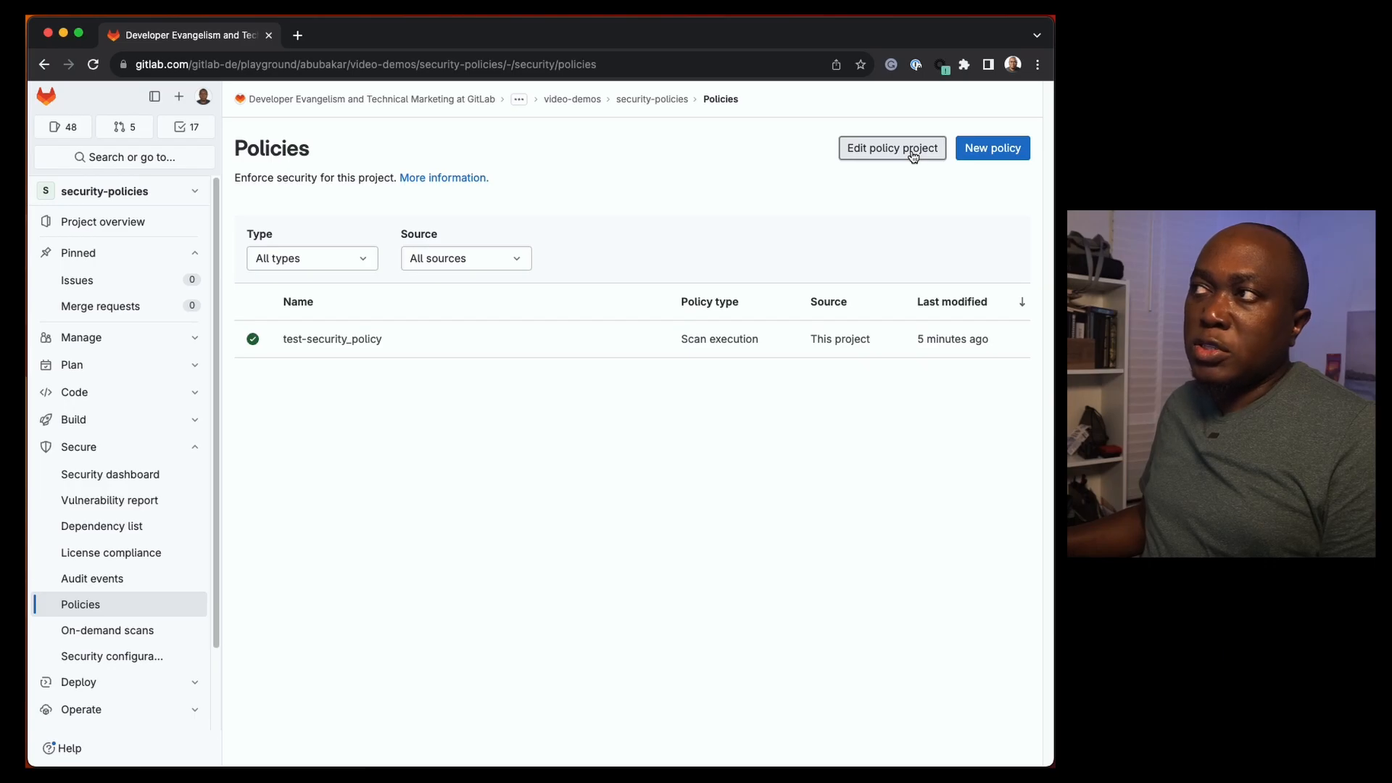
click(991, 148)
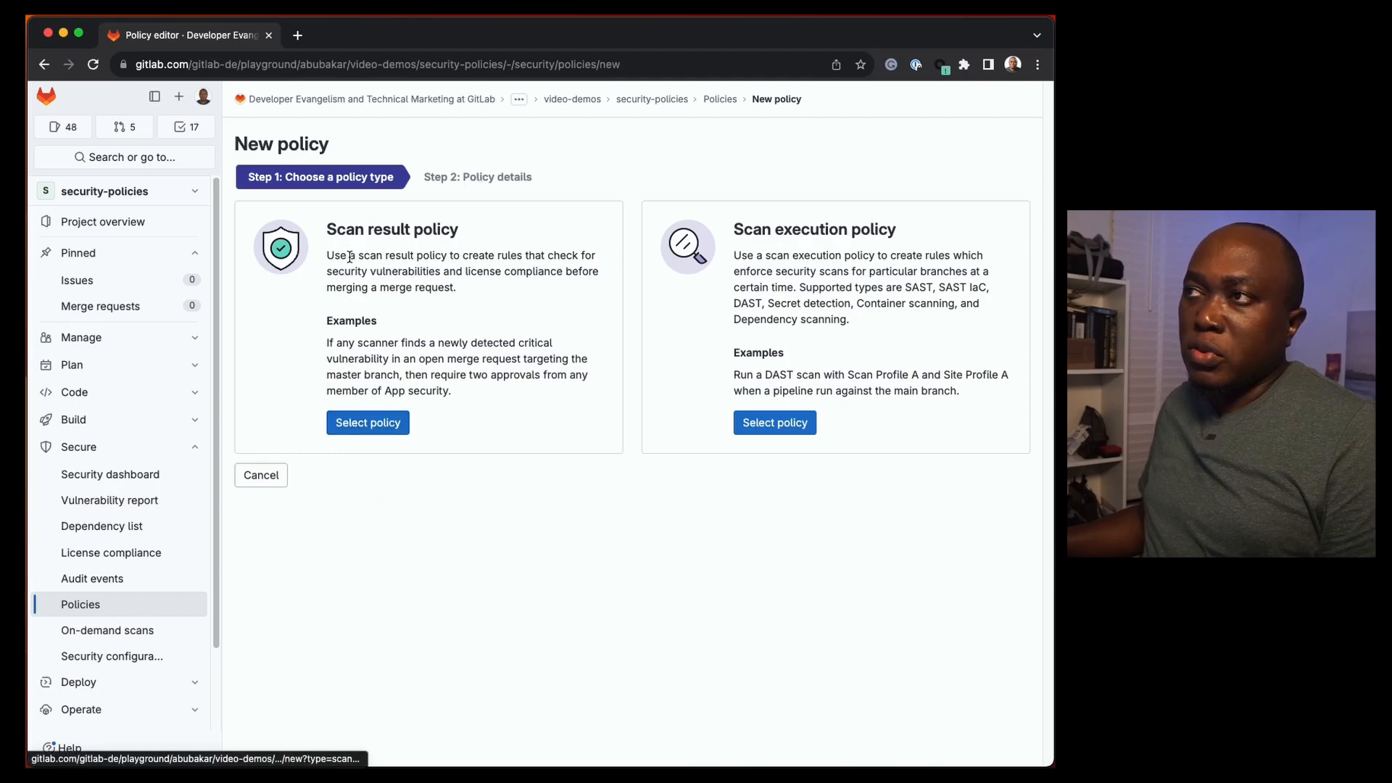
click(356, 426)
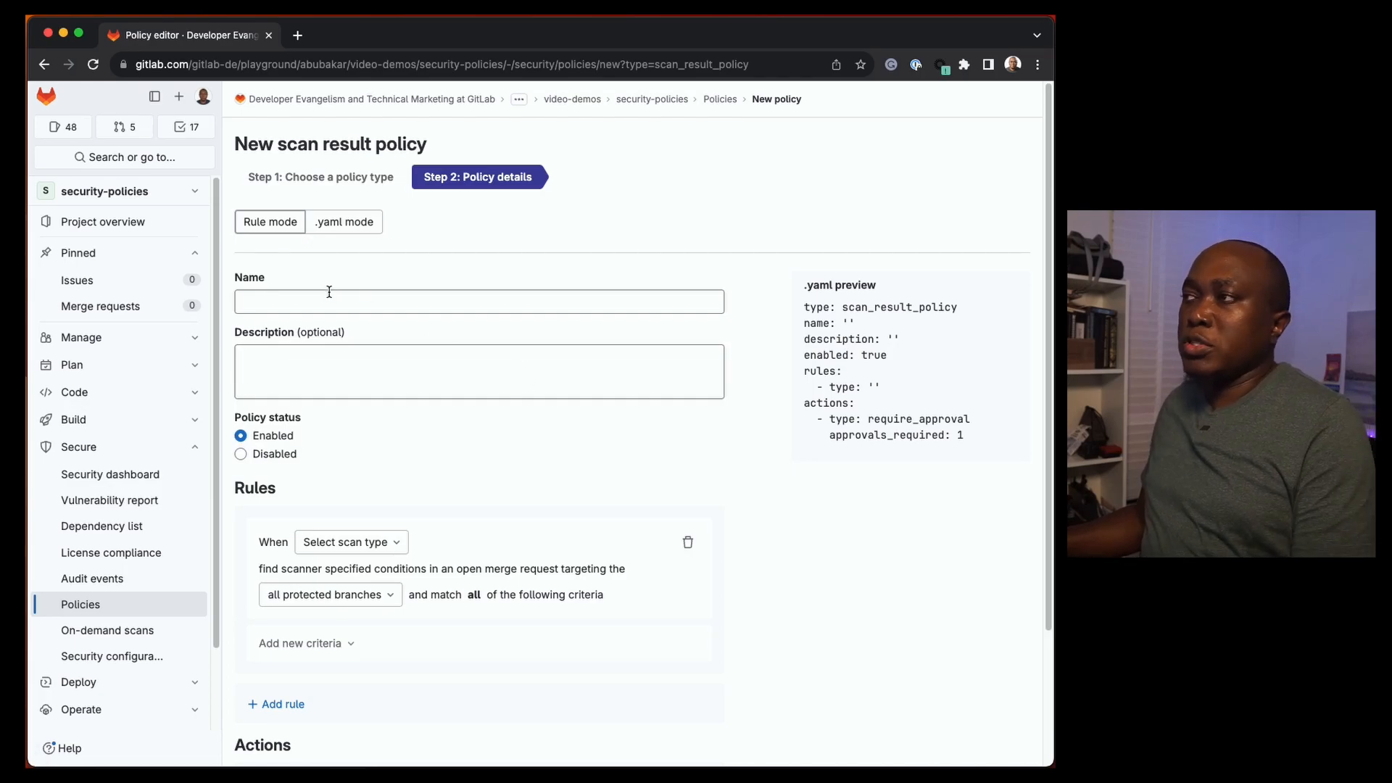
scroll(365, 320, down, 1)
scroll(365, 321, down, 2)
scroll(365, 320, up, 3)
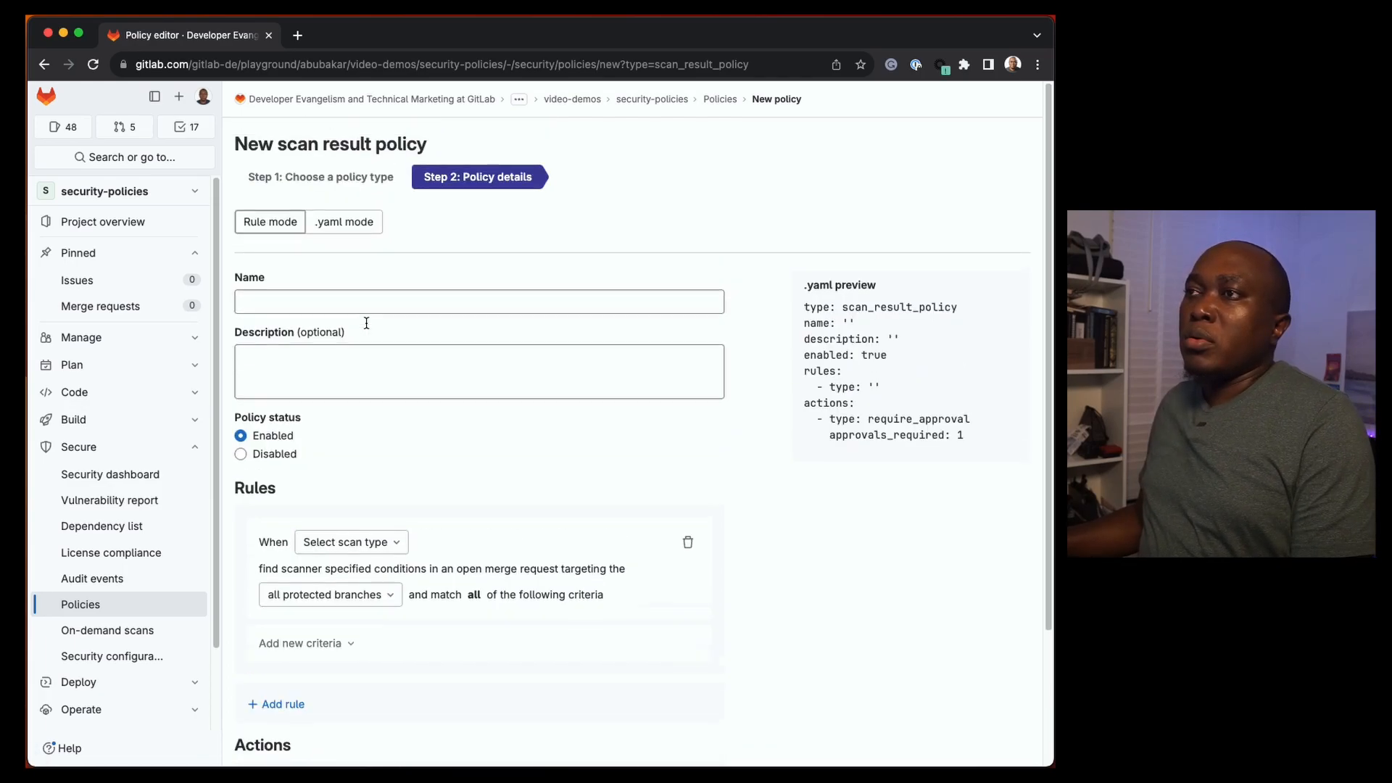
click(268, 300)
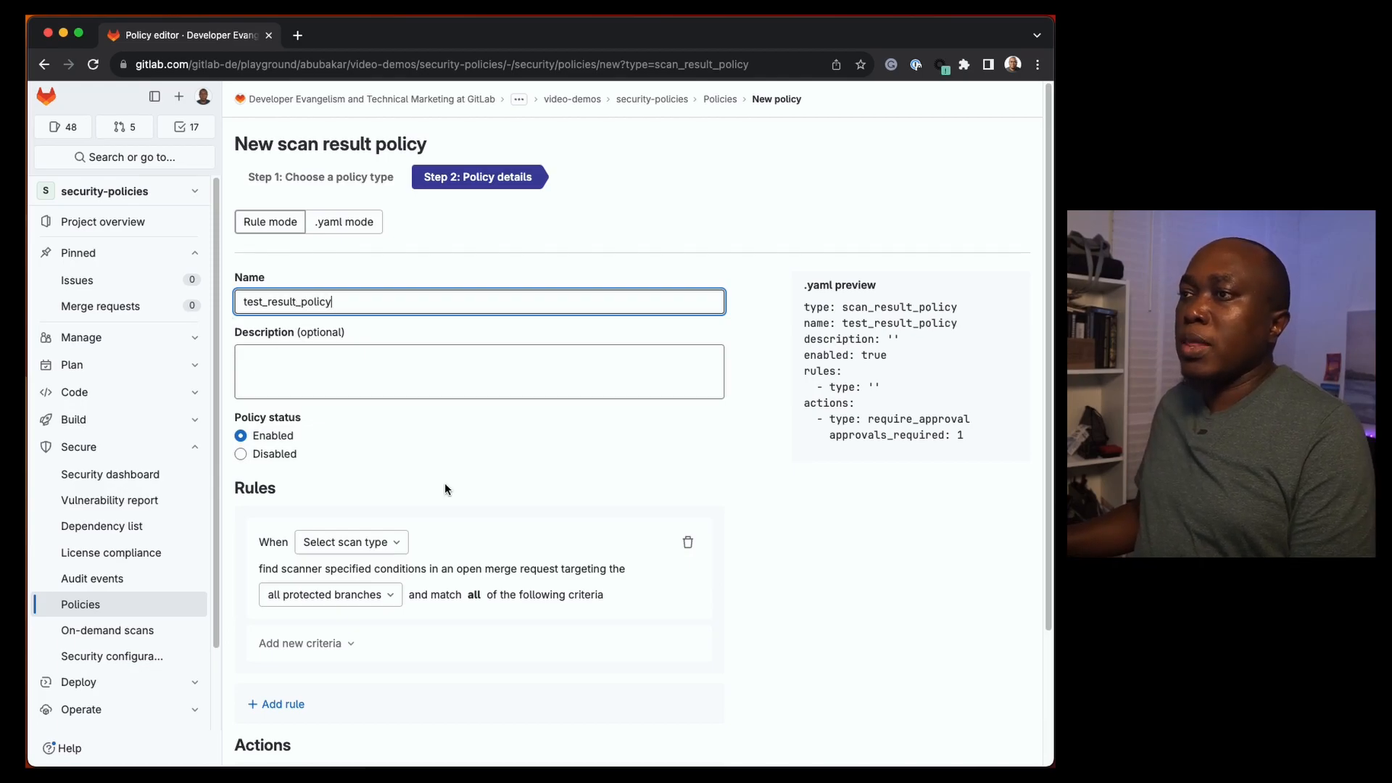
Make the policy's rule a Security Scan rule with Secret Detection as the only selected scanner
scroll(305, 436, down, 3)
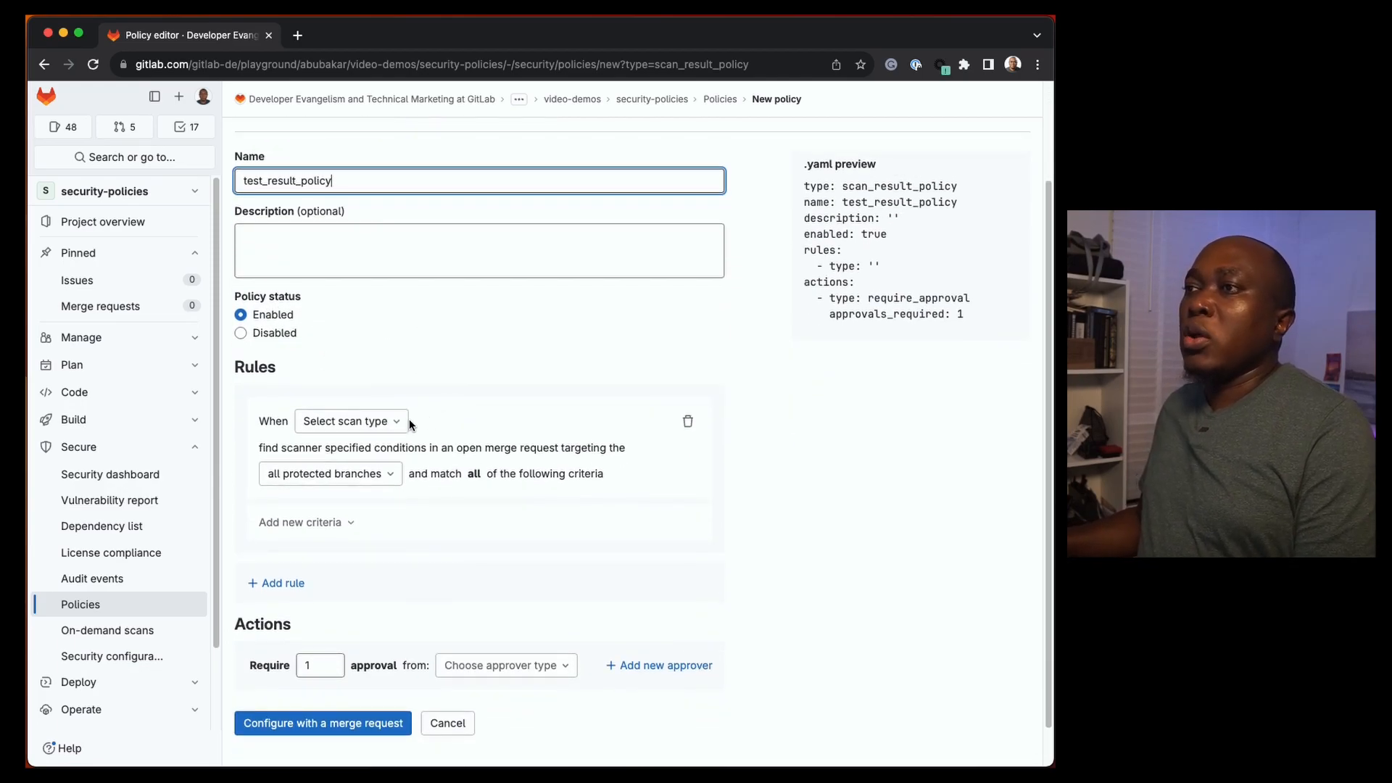
click(386, 424)
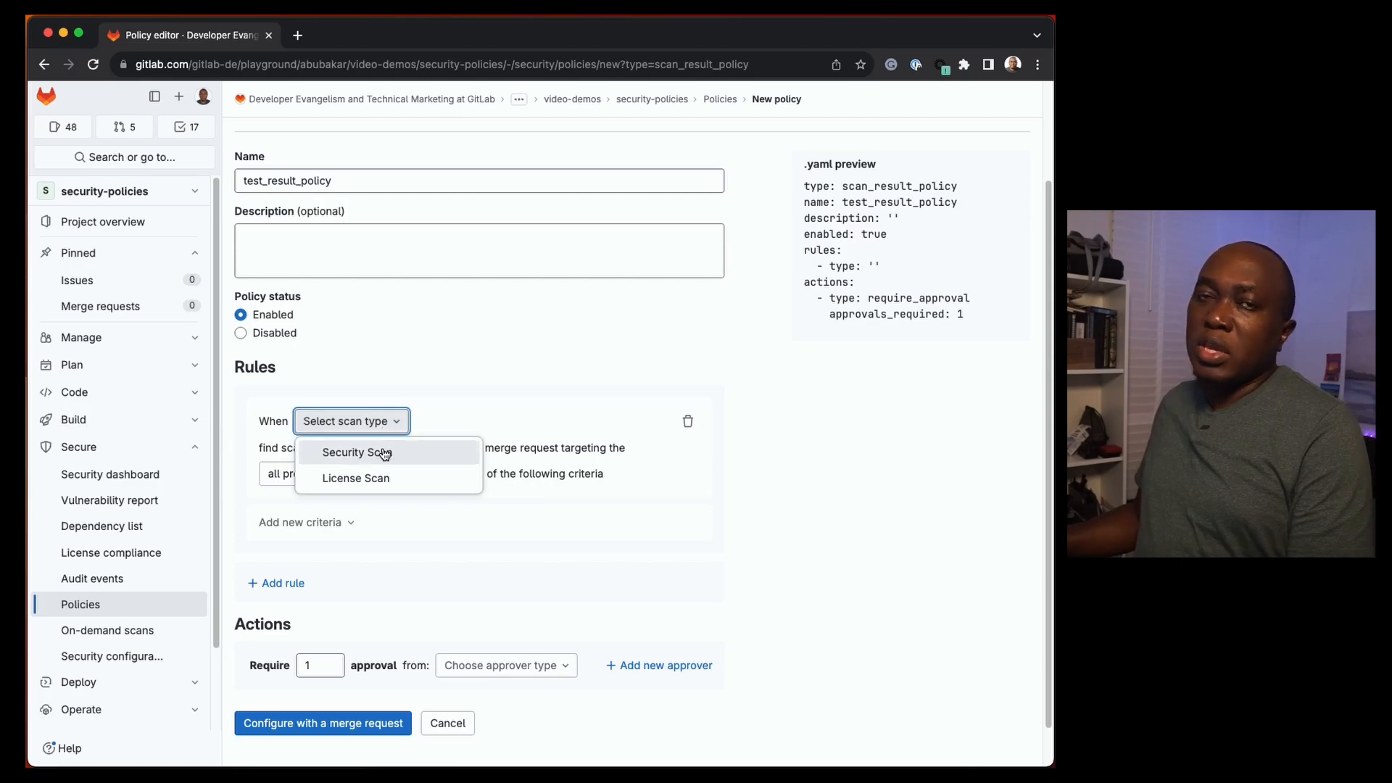
click(384, 453)
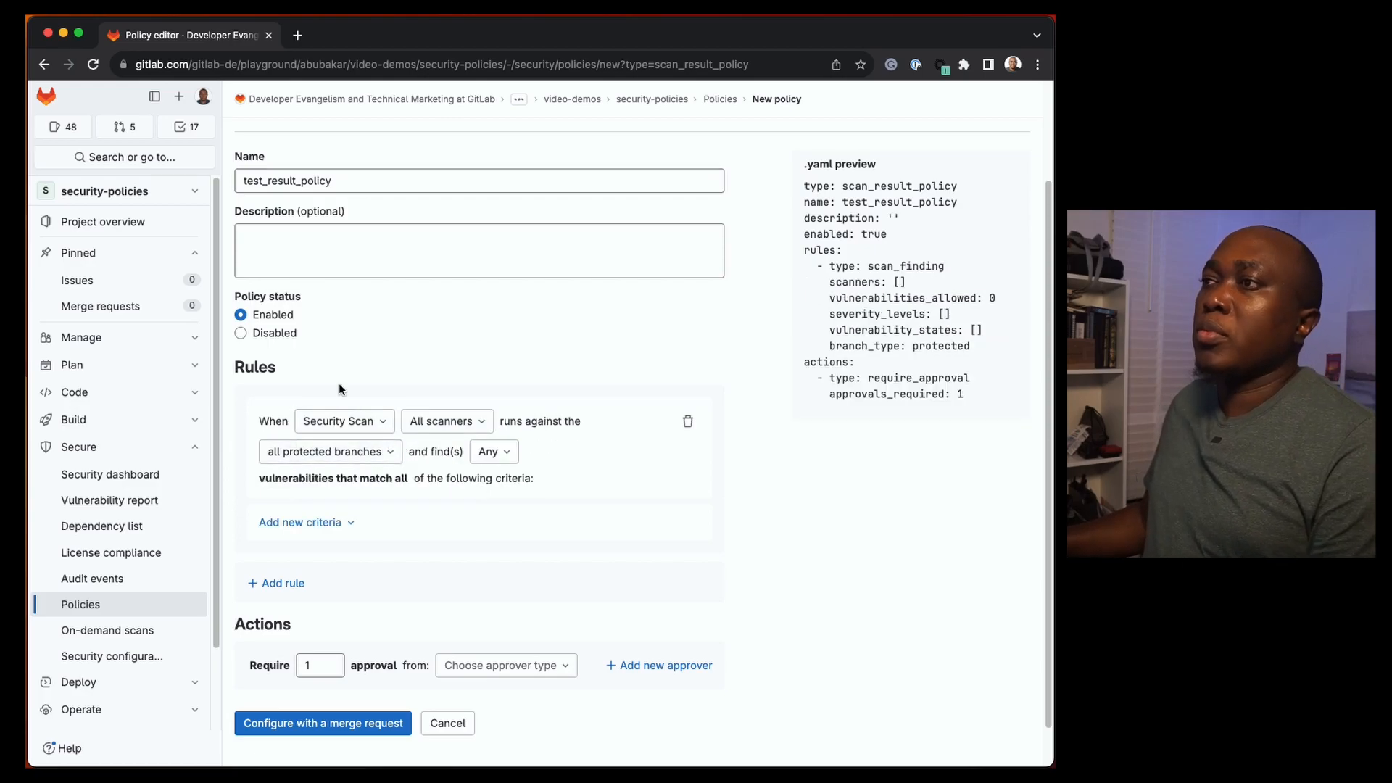
click(492, 423)
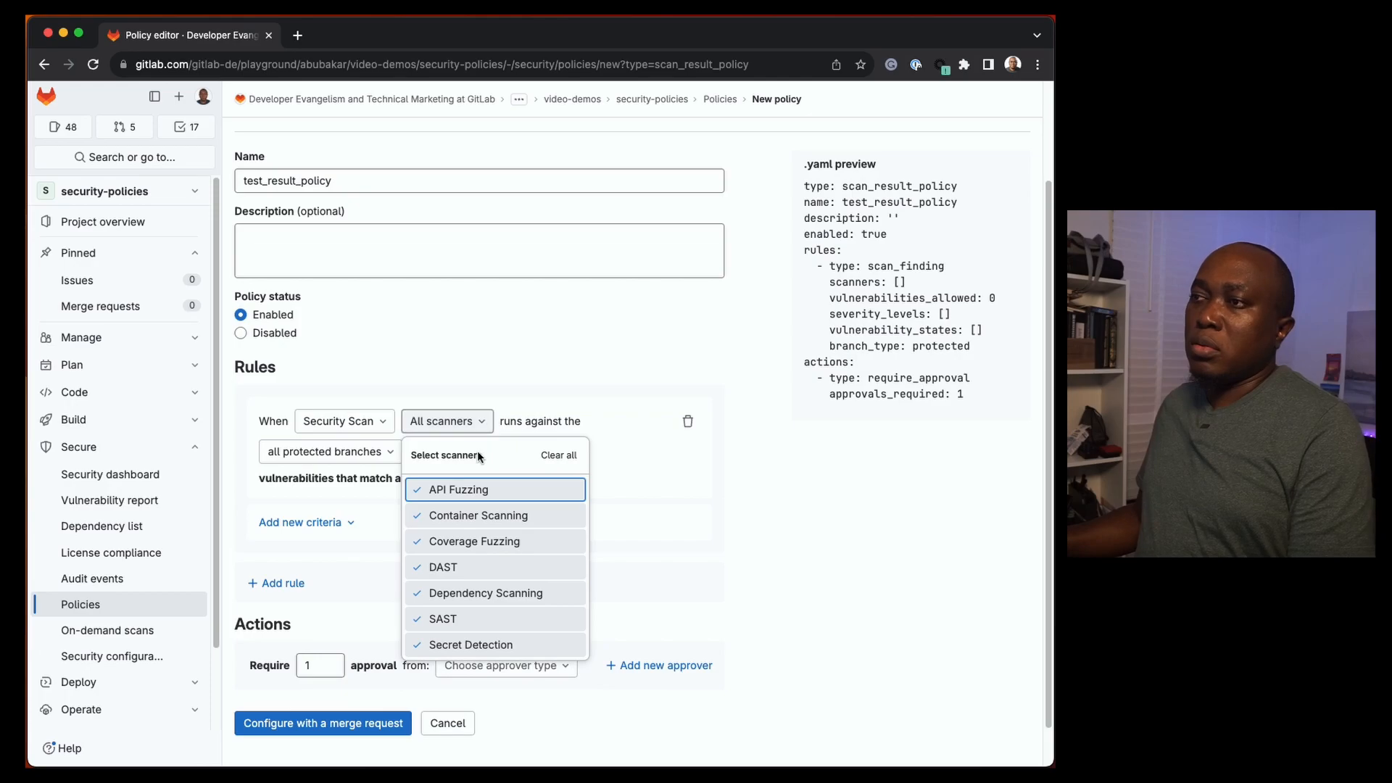
click(551, 457)
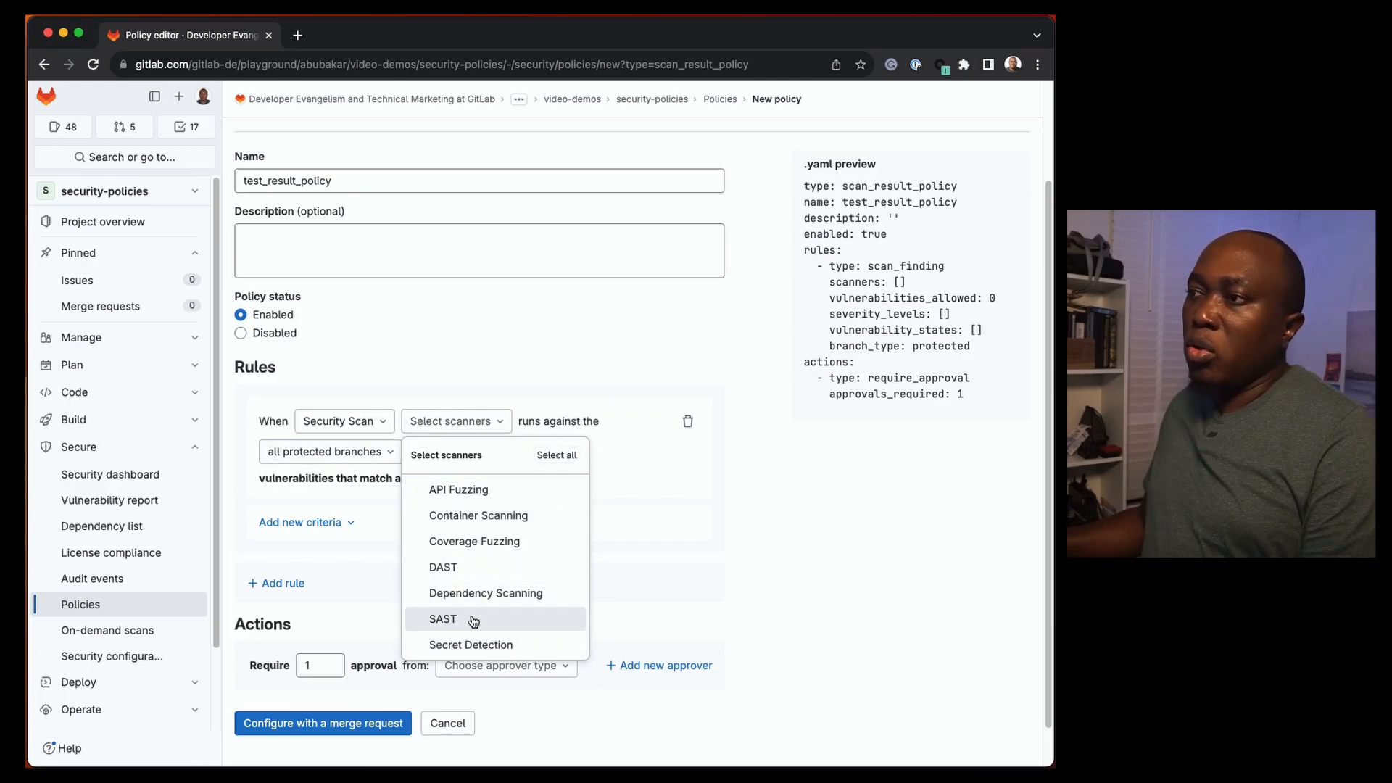
click(482, 644)
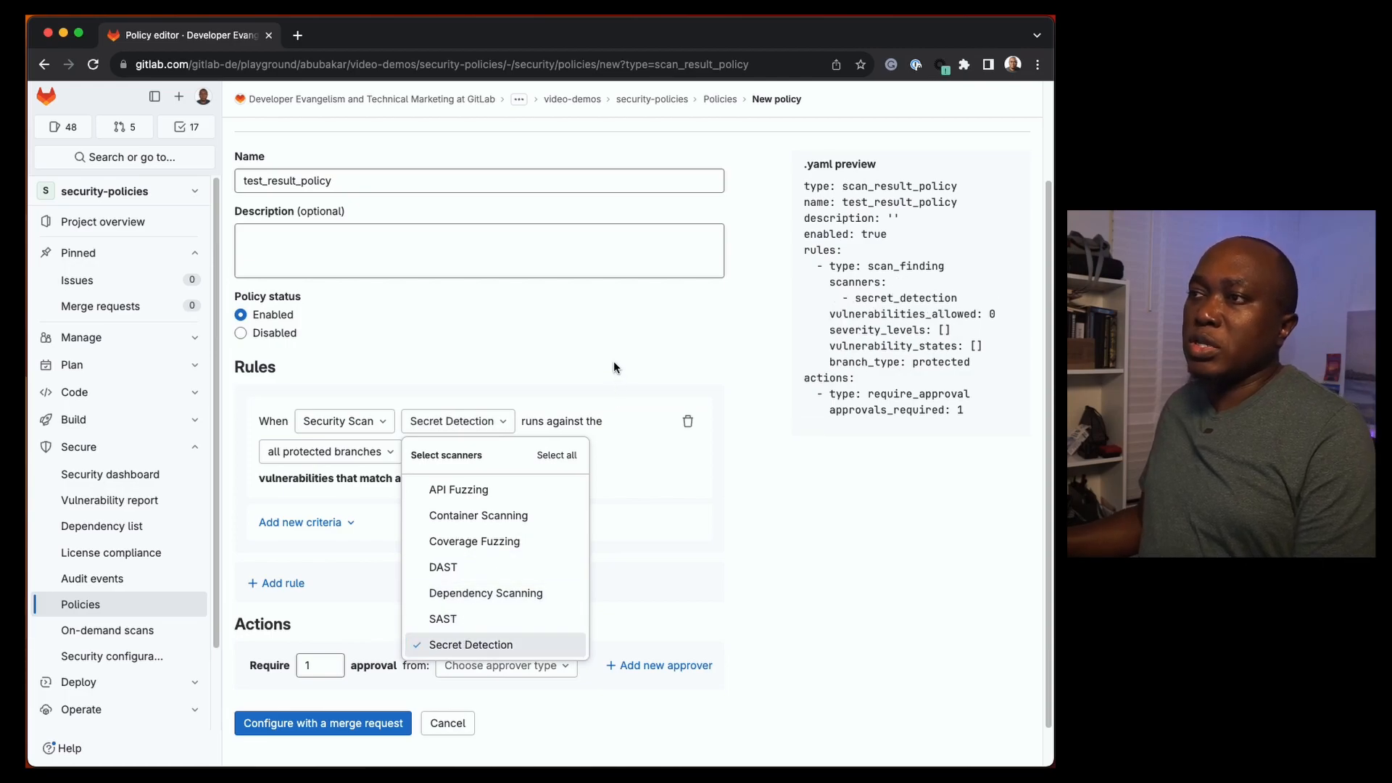
click(561, 425)
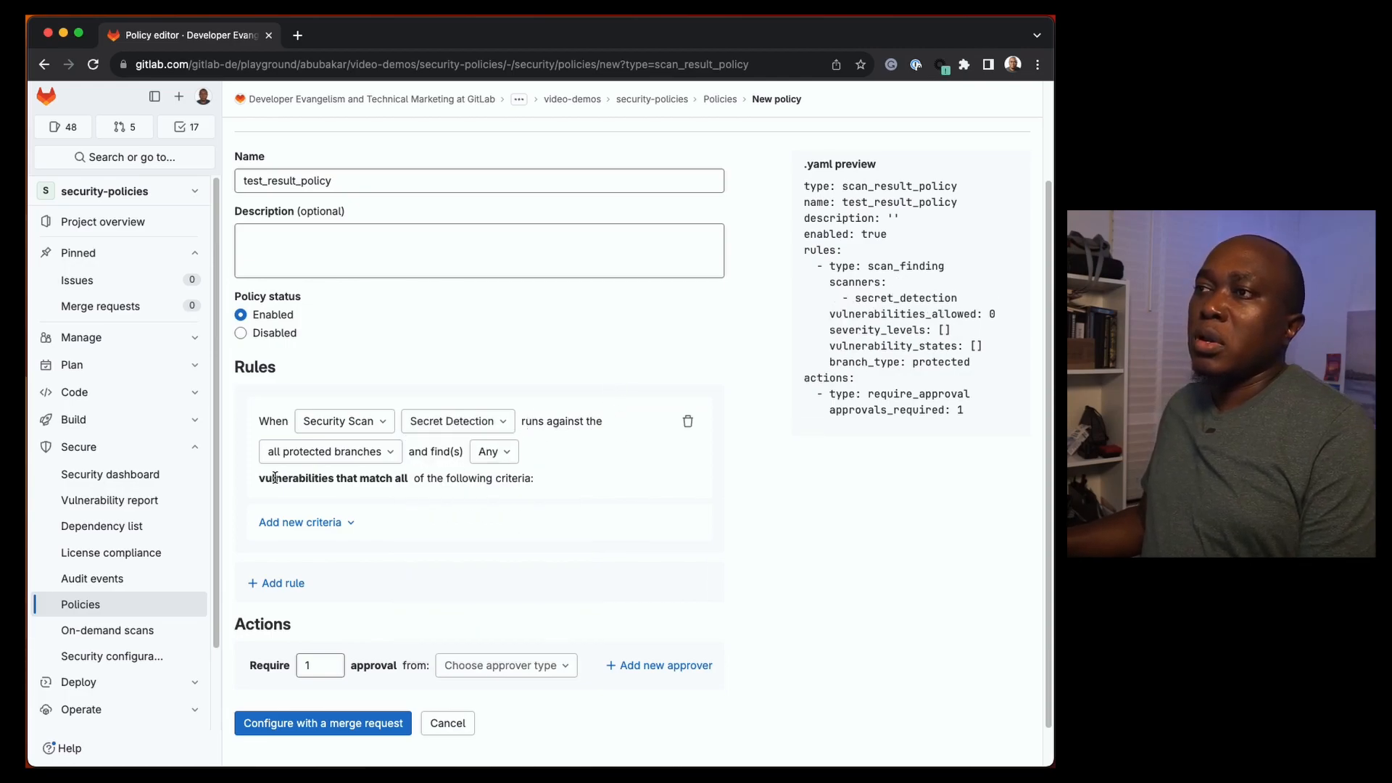
Keep the rule on all protected branches with Any vulnerabilities found, and add a severity criterion to it
click(376, 451)
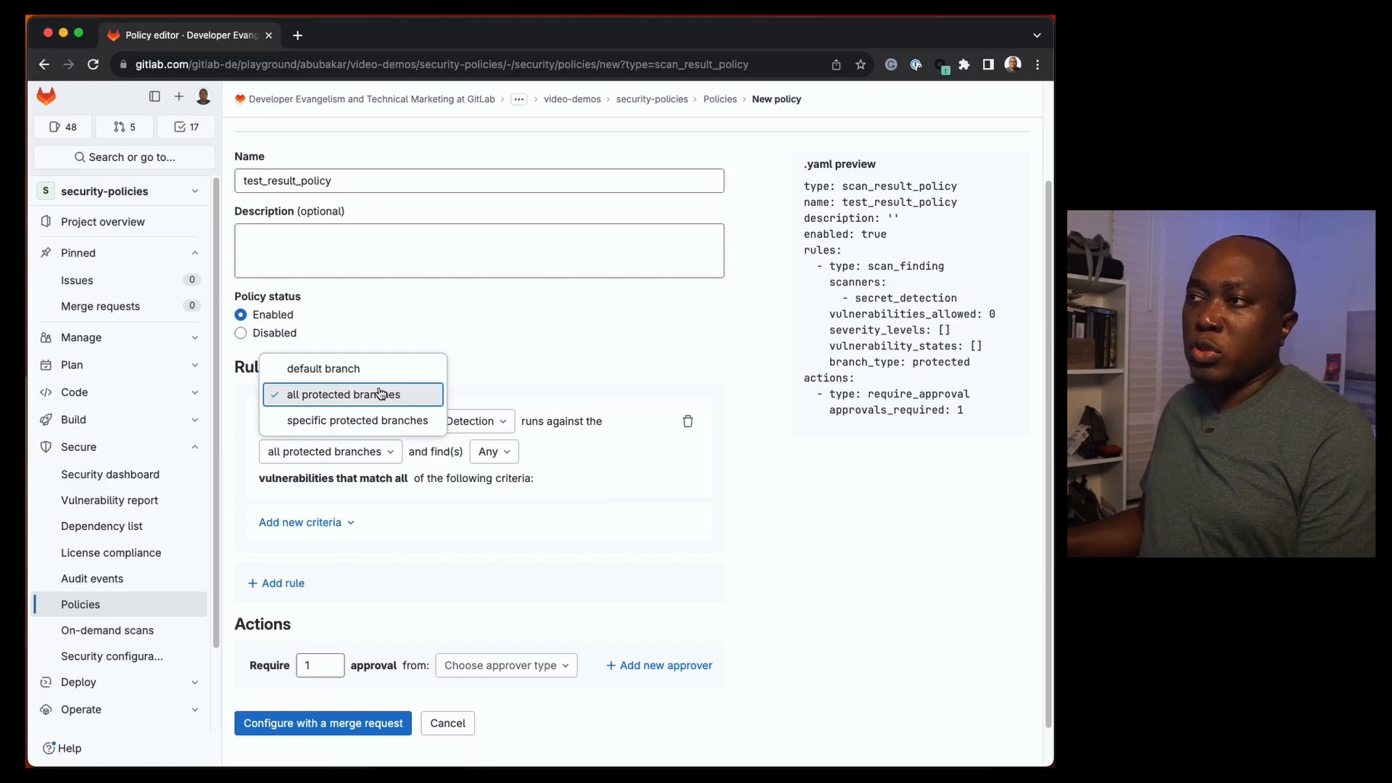
click(563, 468)
click(500, 452)
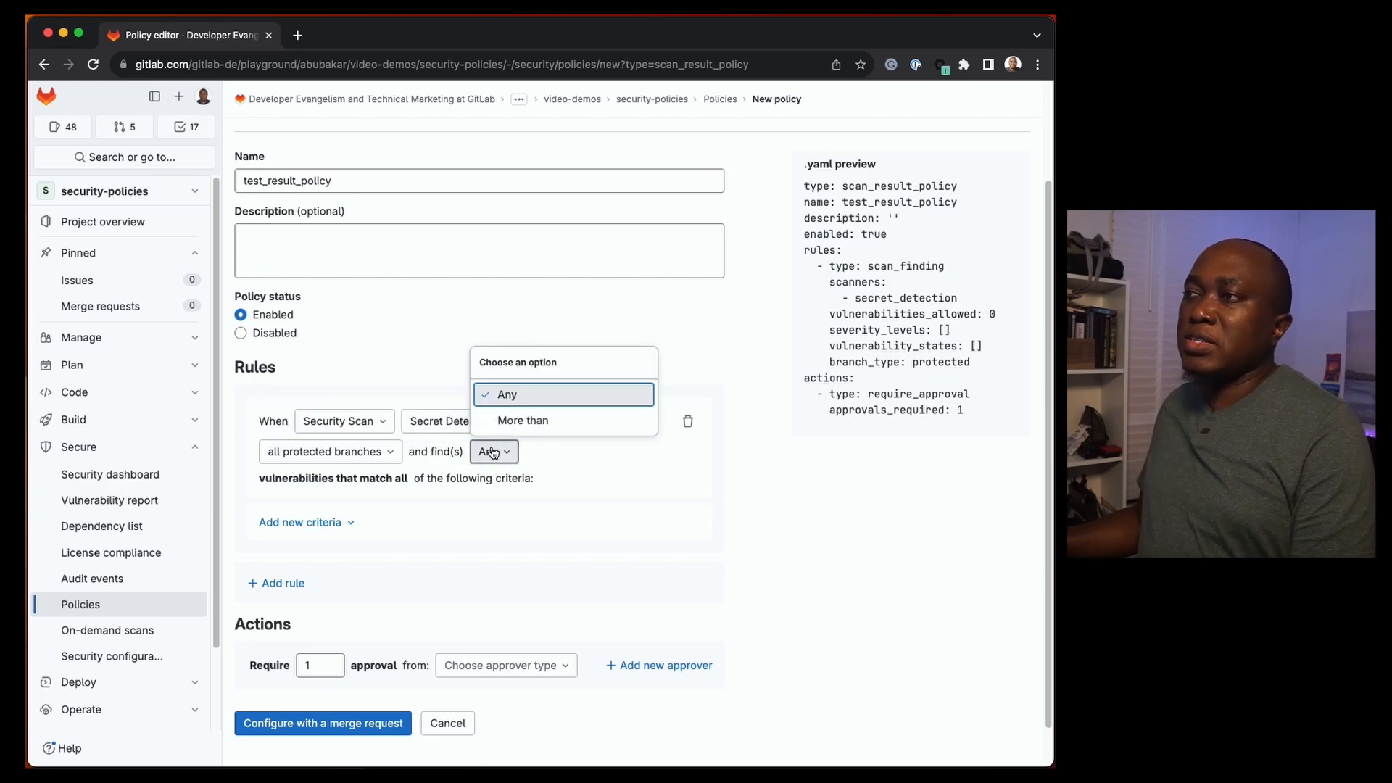
click(513, 398)
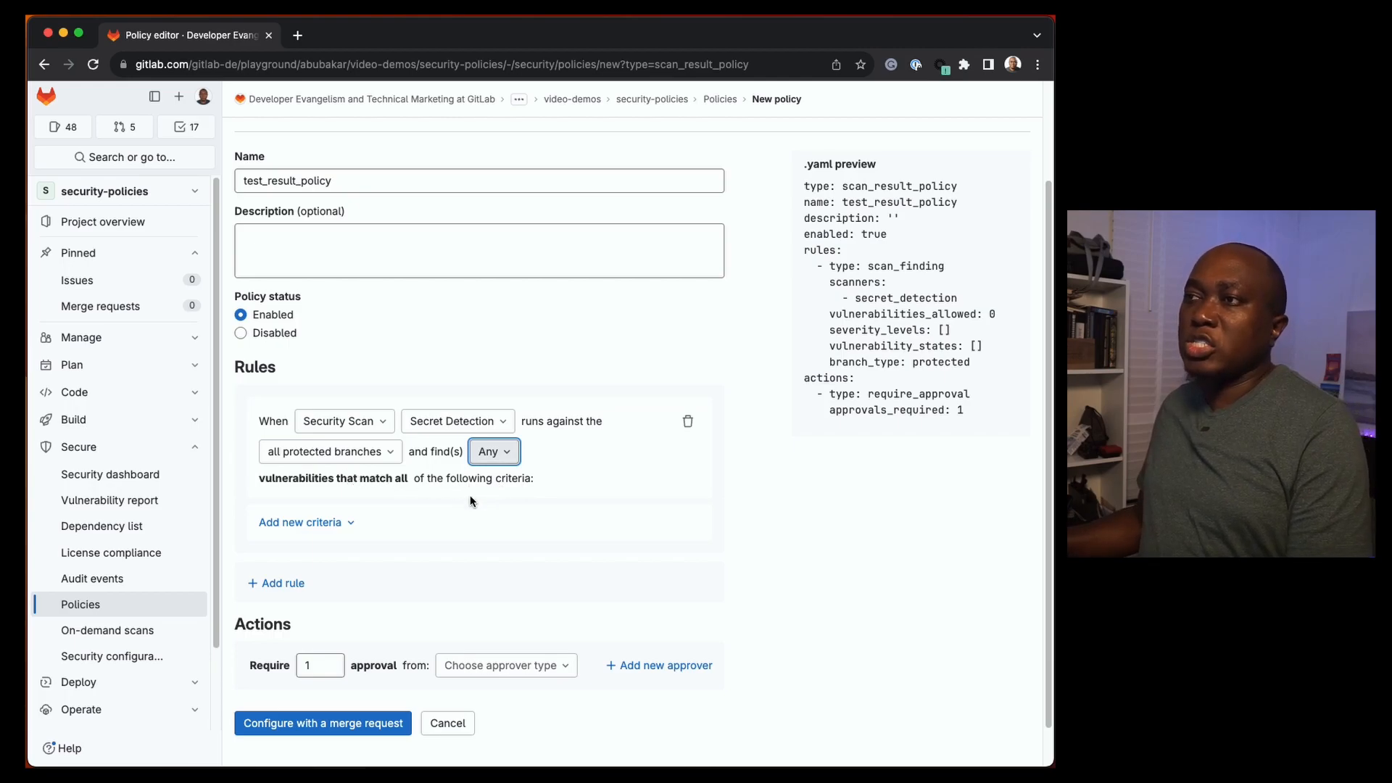
click(343, 528)
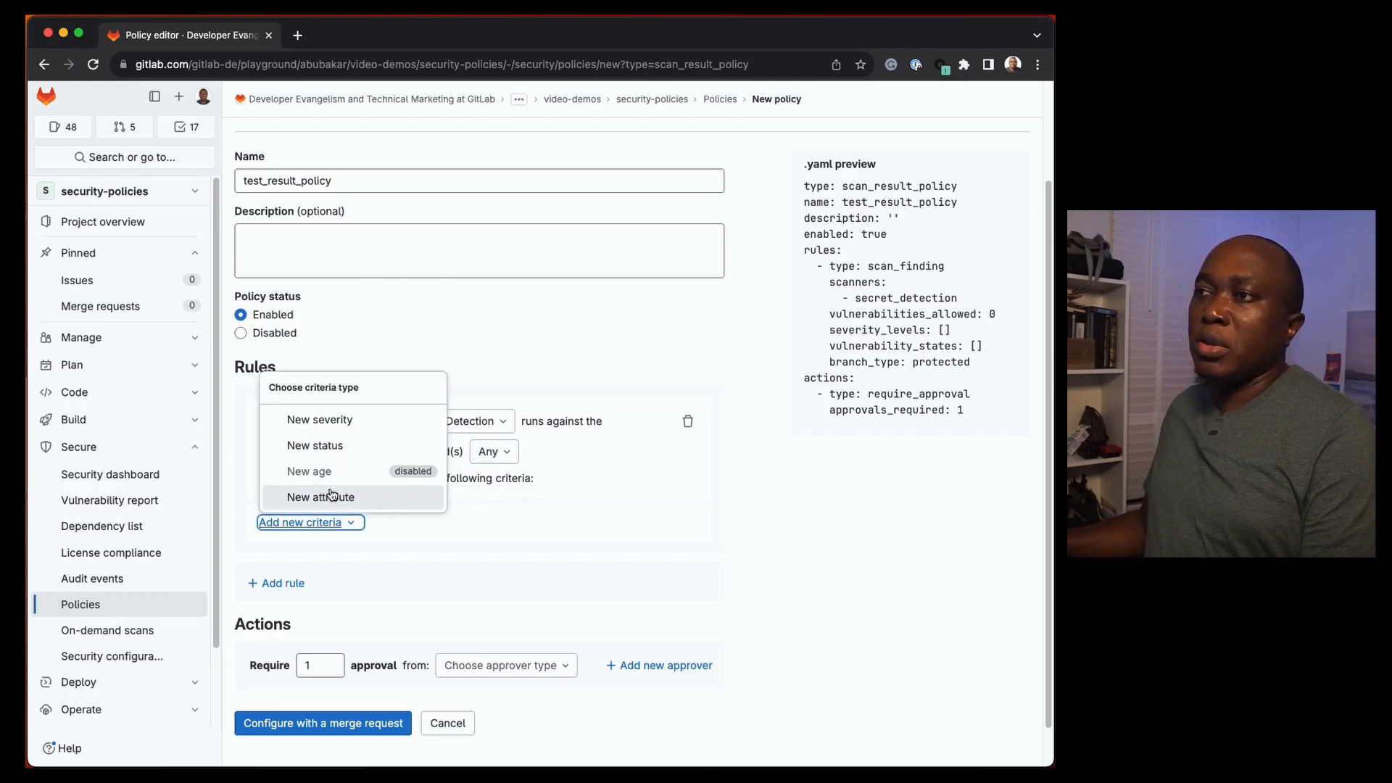
click(343, 430)
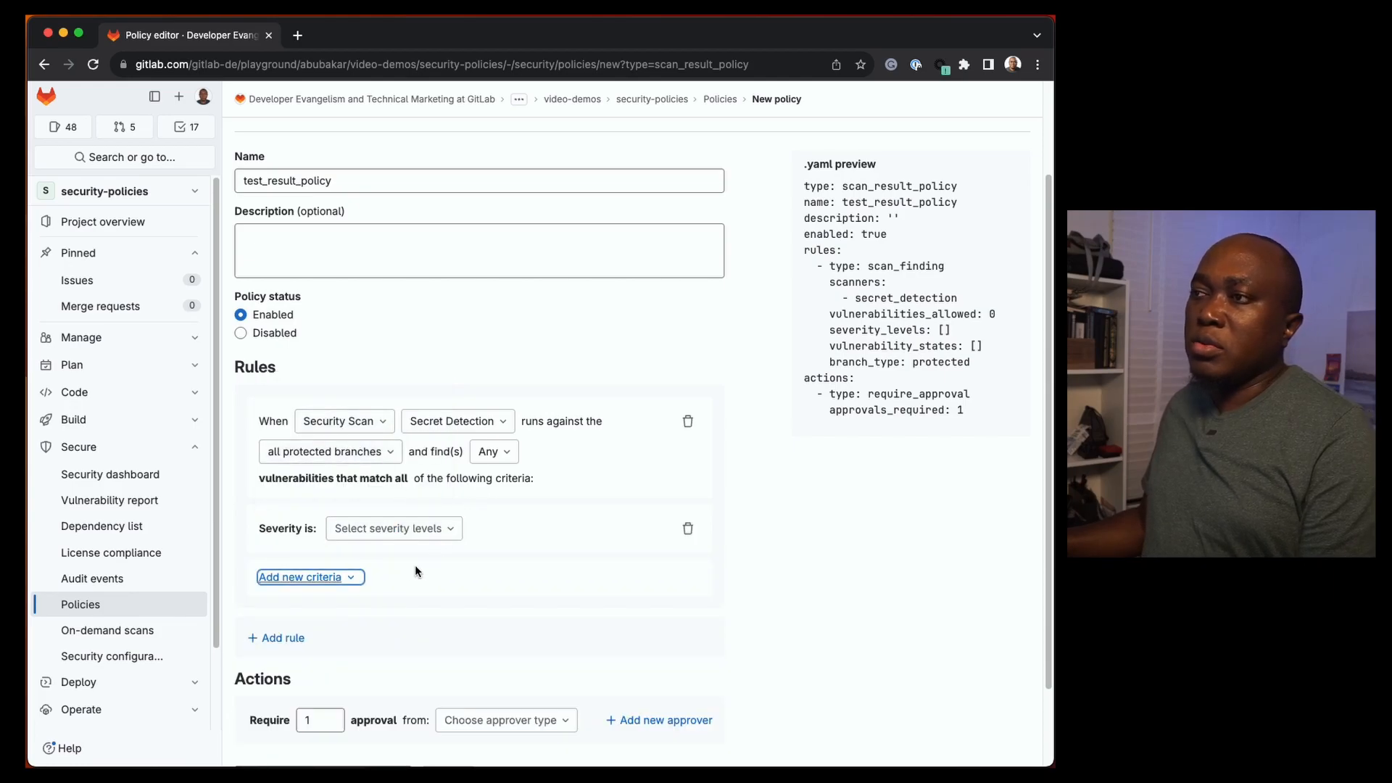
Set the rule's severity criterion to Critical, High, Medium, Low and Unknown, leaving out Info
click(388, 535)
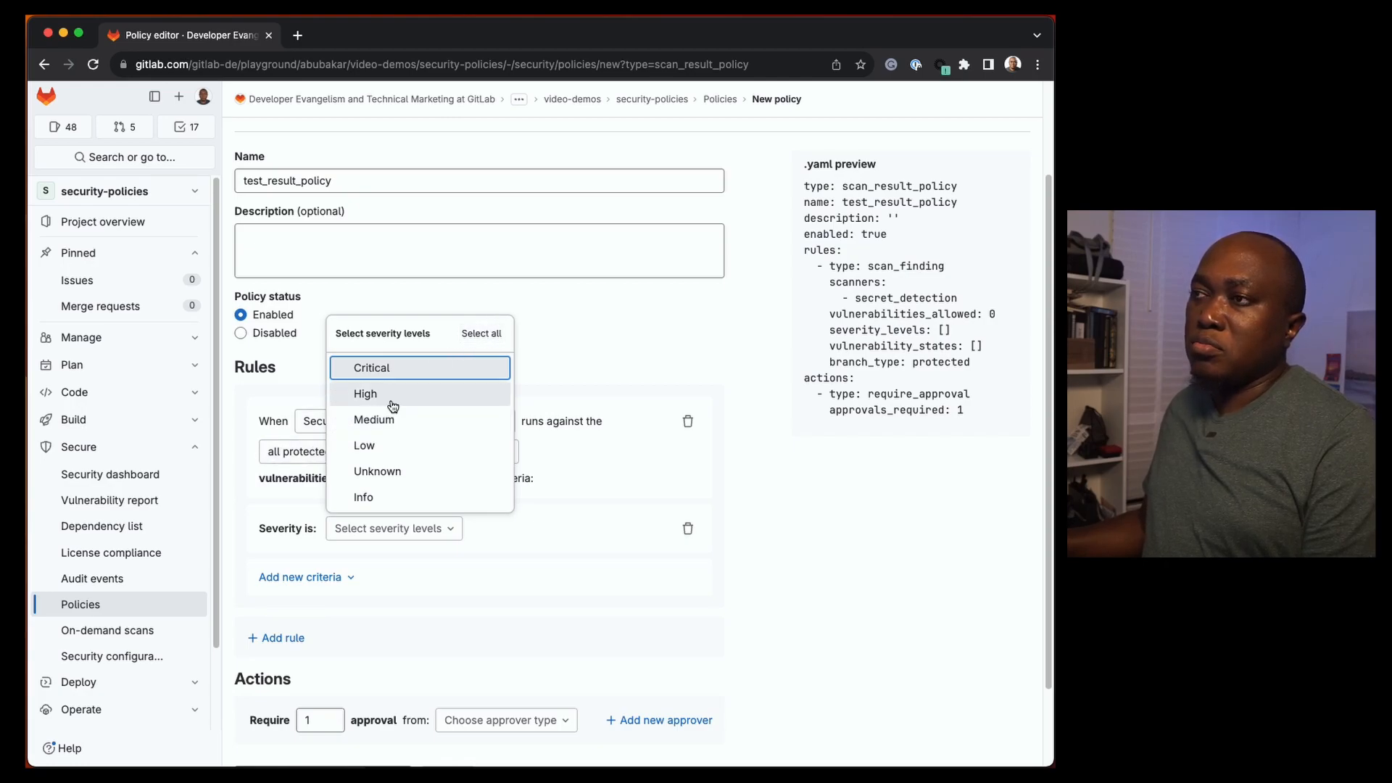
click(484, 334)
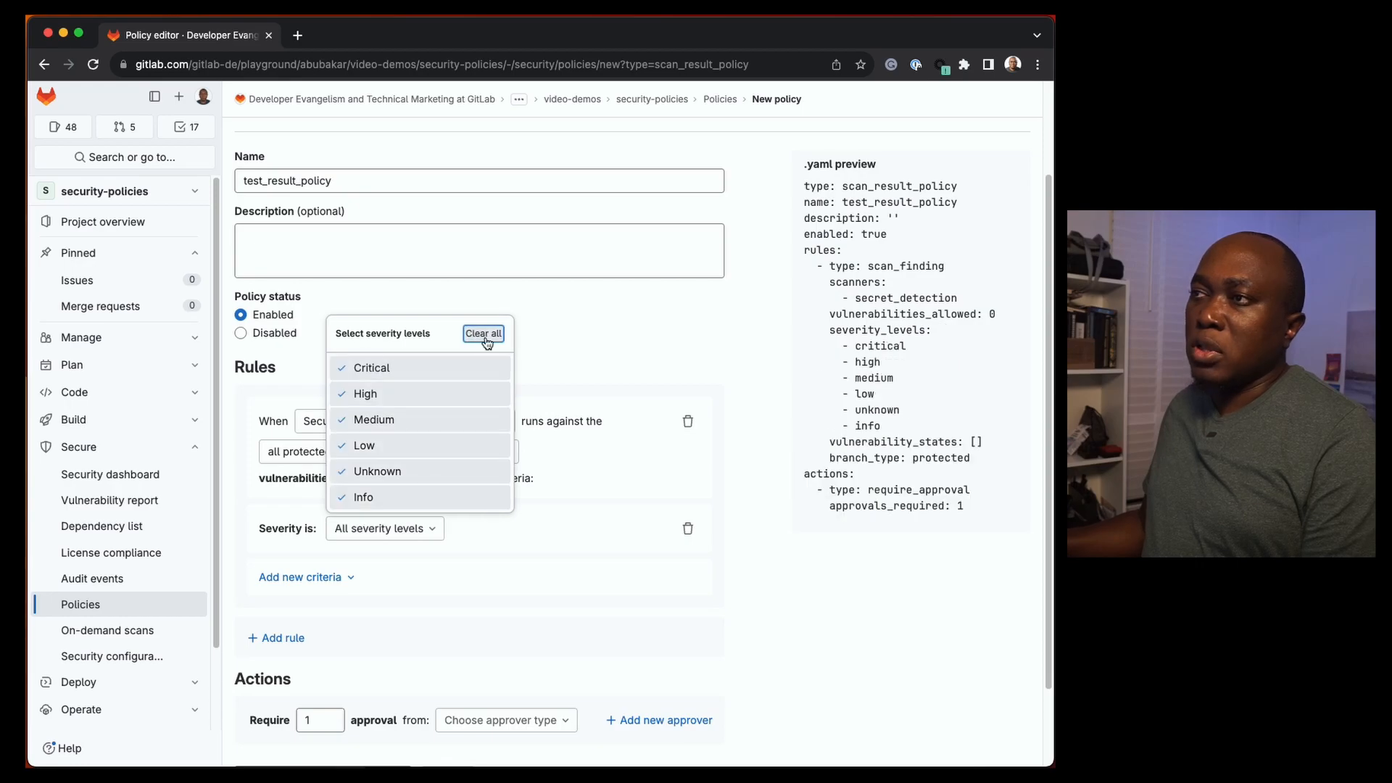
click(386, 500)
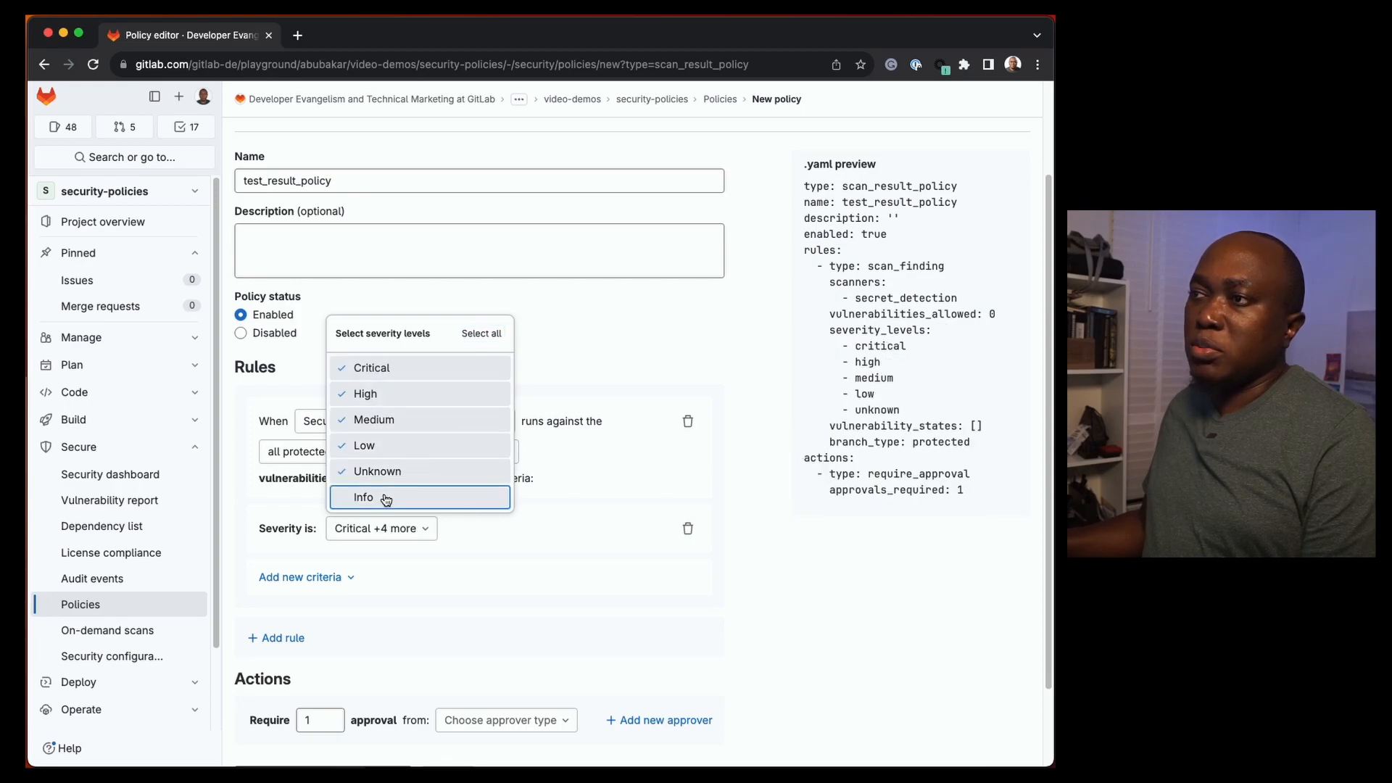
click(505, 593)
Add a status criterion for Previously existing vulnerabilities in the states Needs triage, Confirmed and Dismissed
click(342, 577)
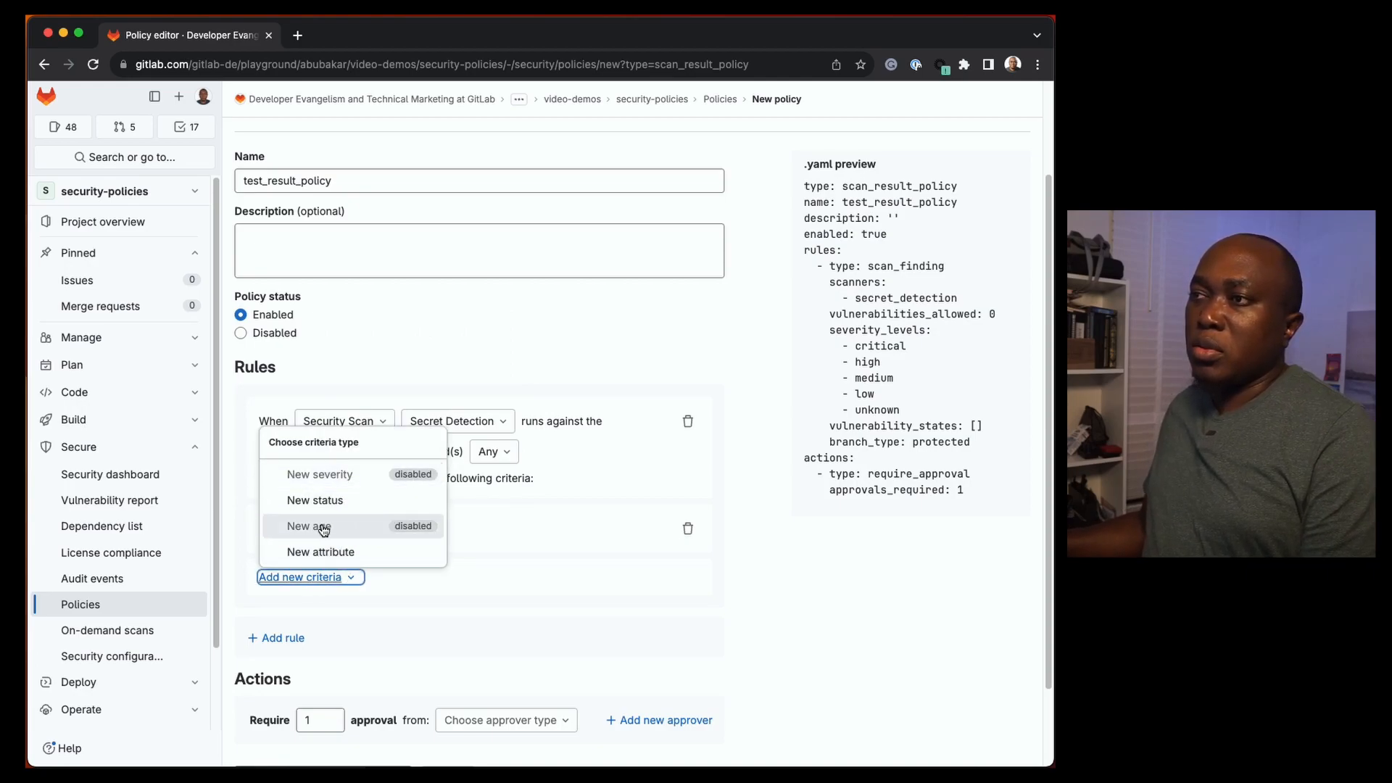
click(351, 501)
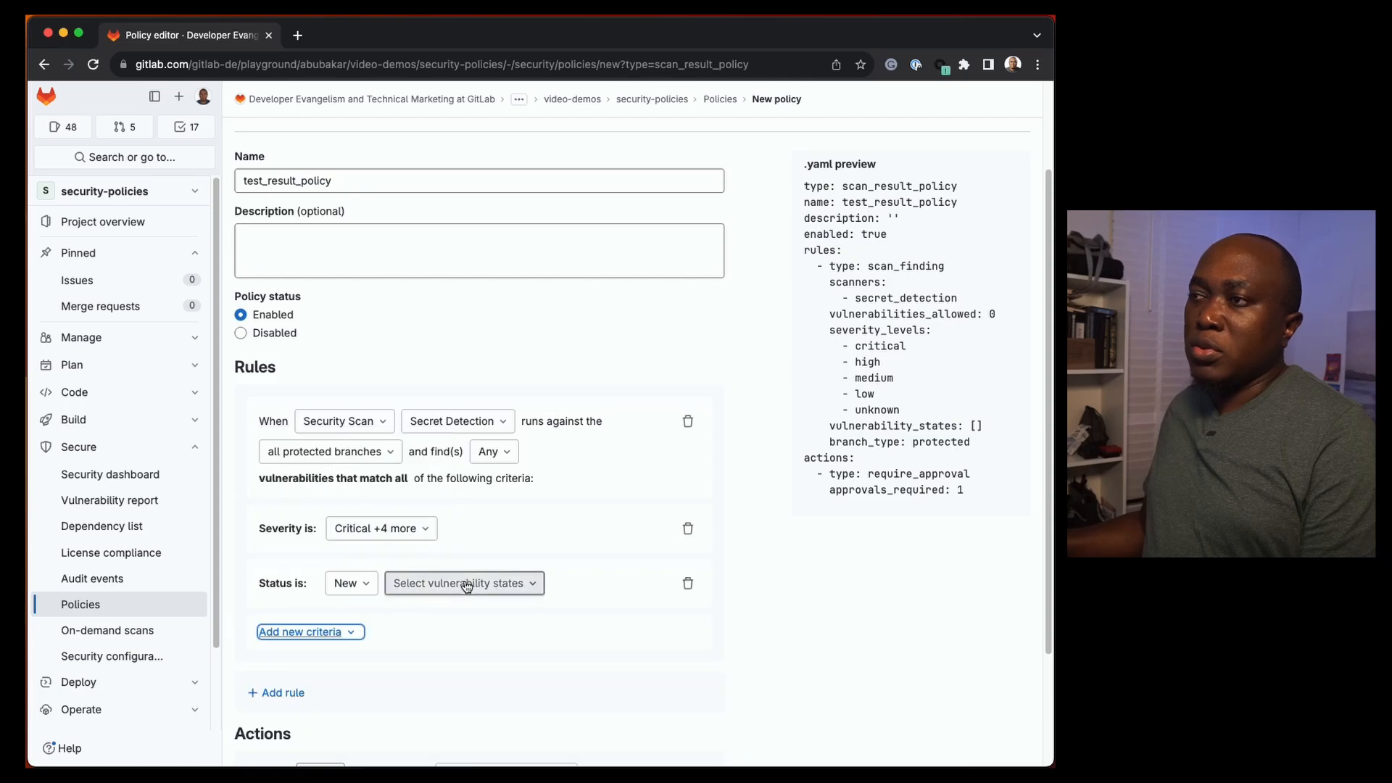
click(439, 589)
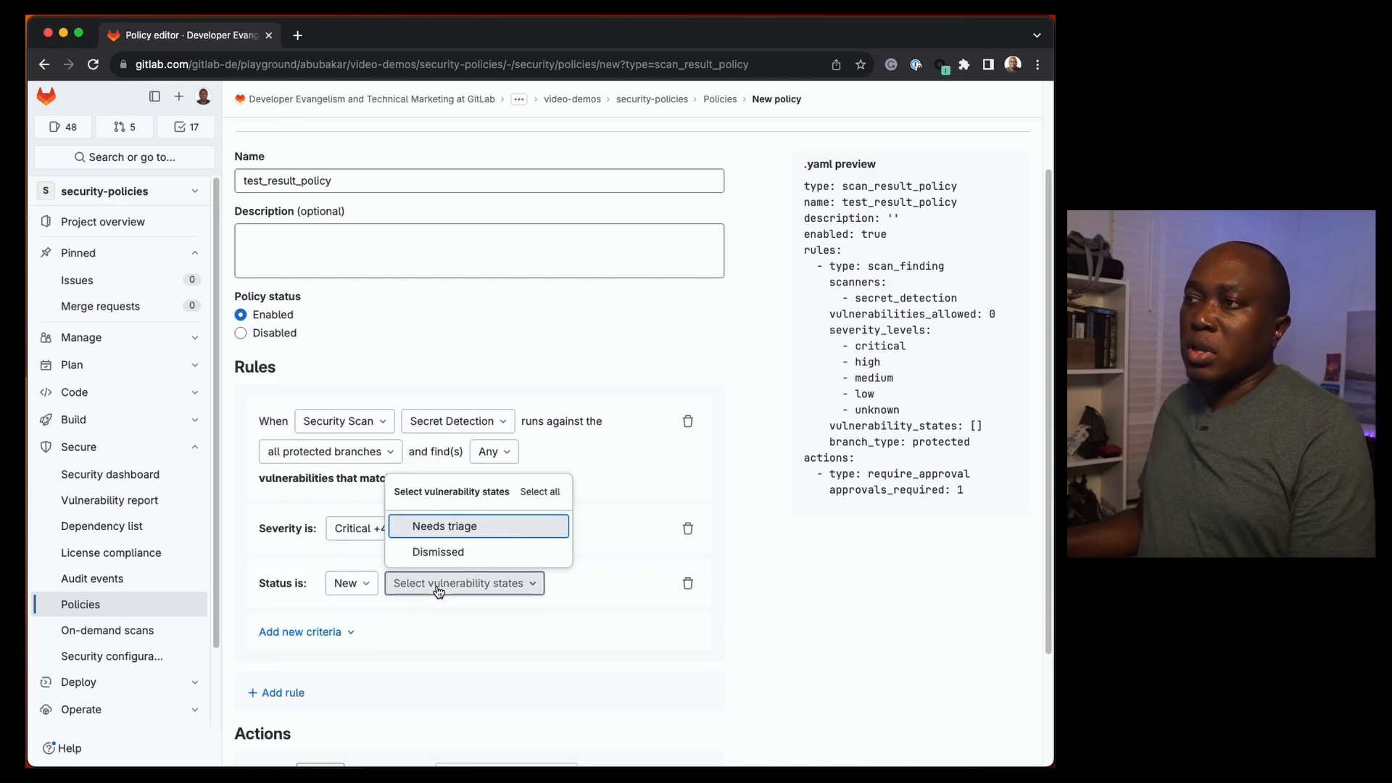
click(351, 583)
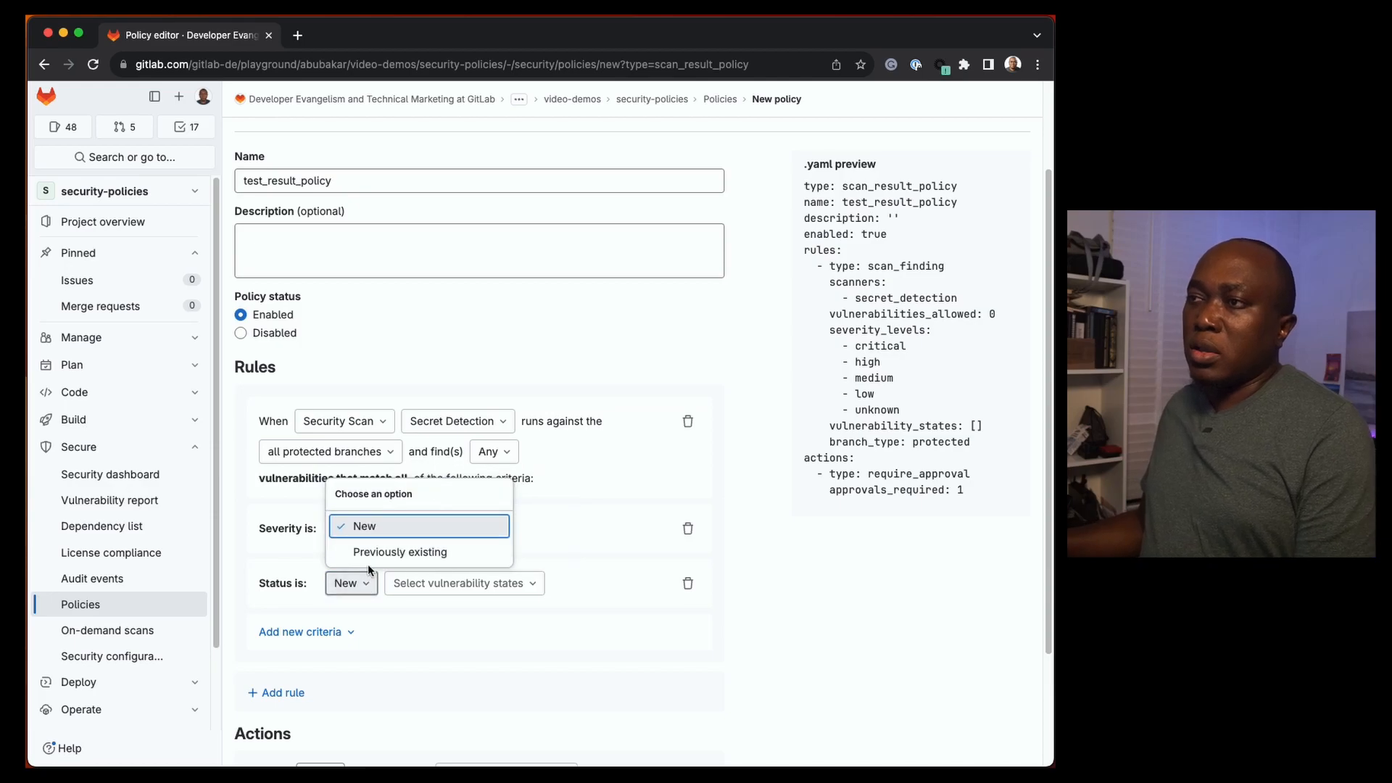
click(373, 557)
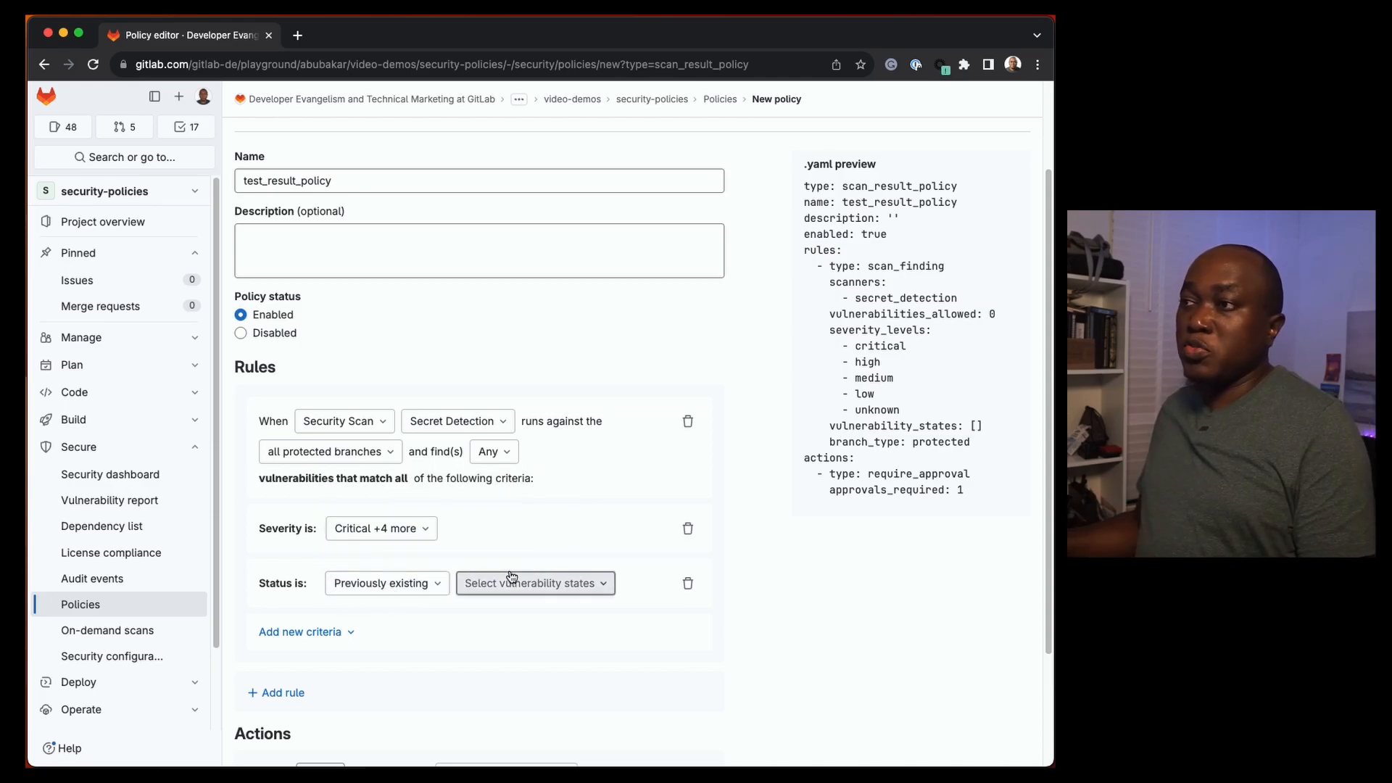
click(527, 588)
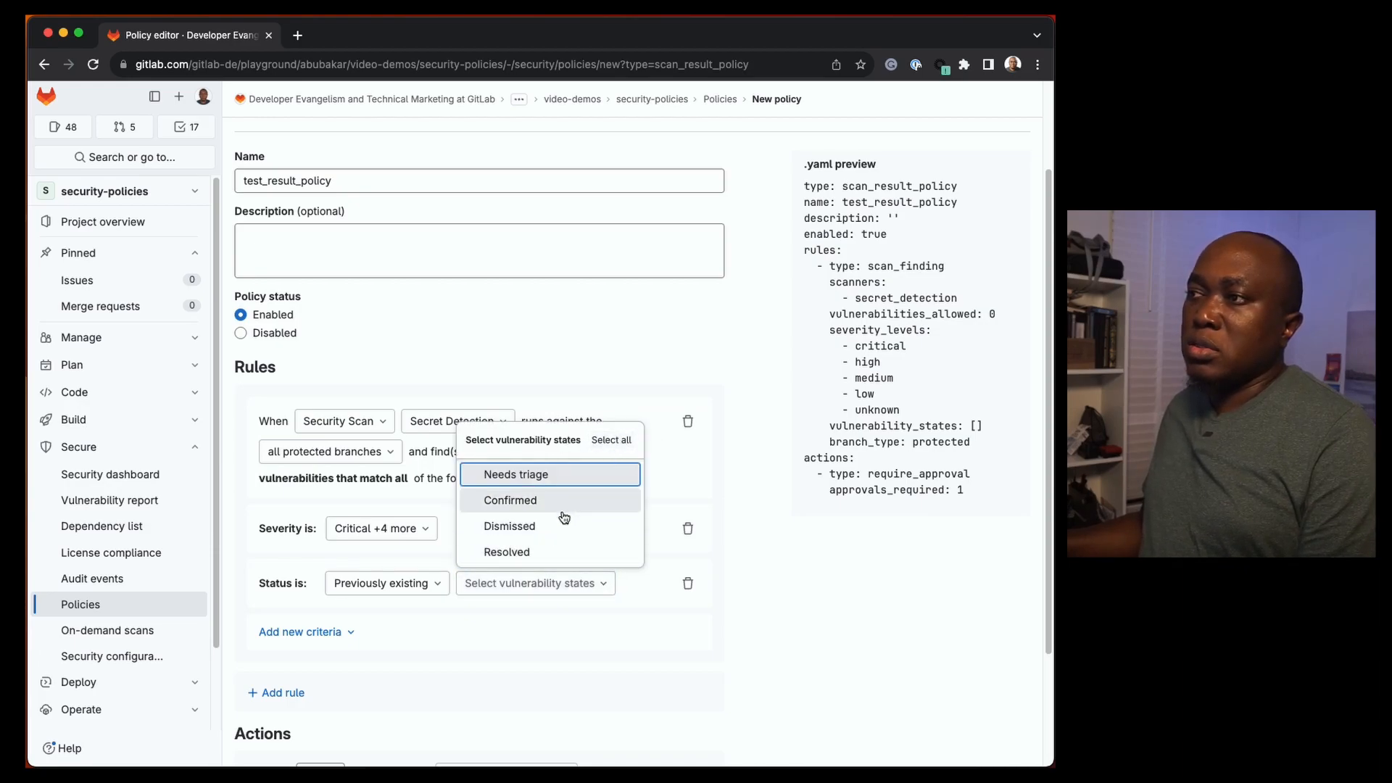
click(627, 441)
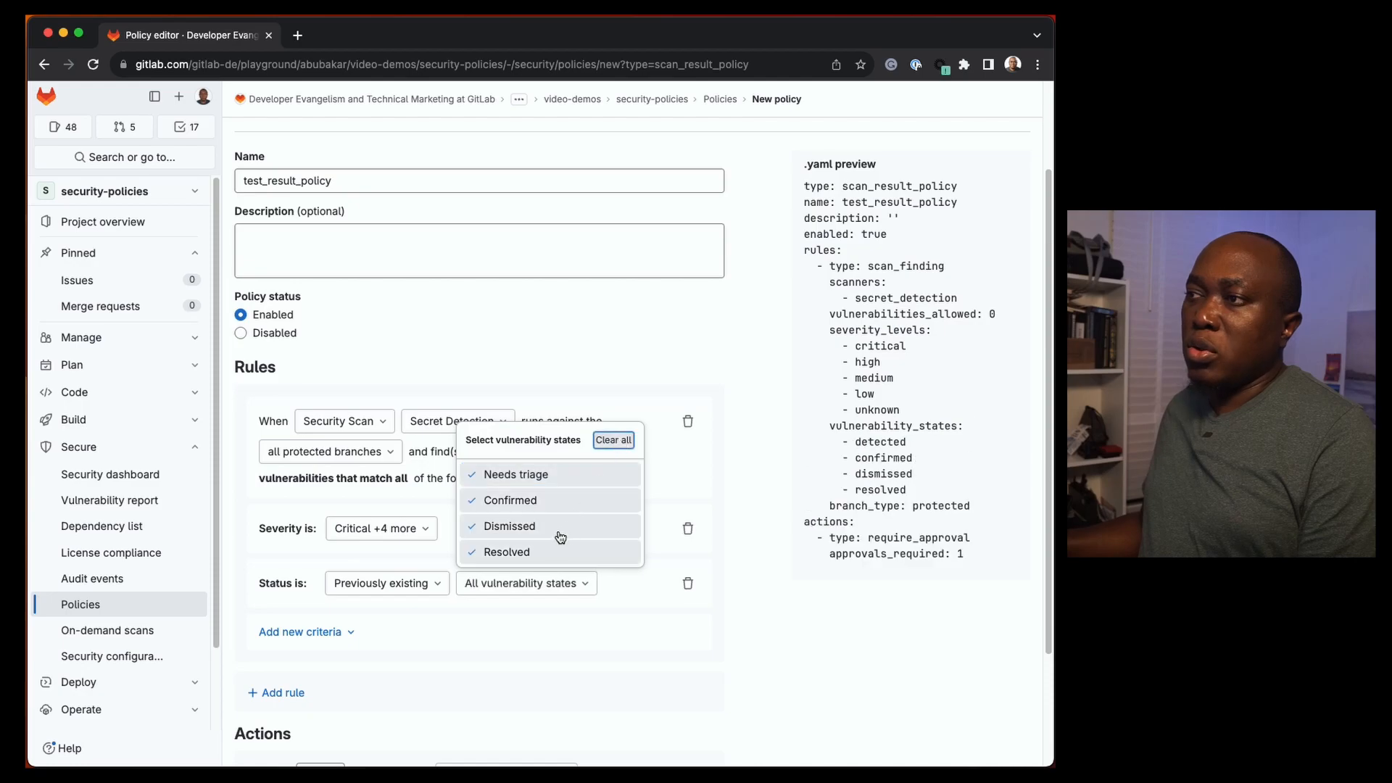
click(508, 552)
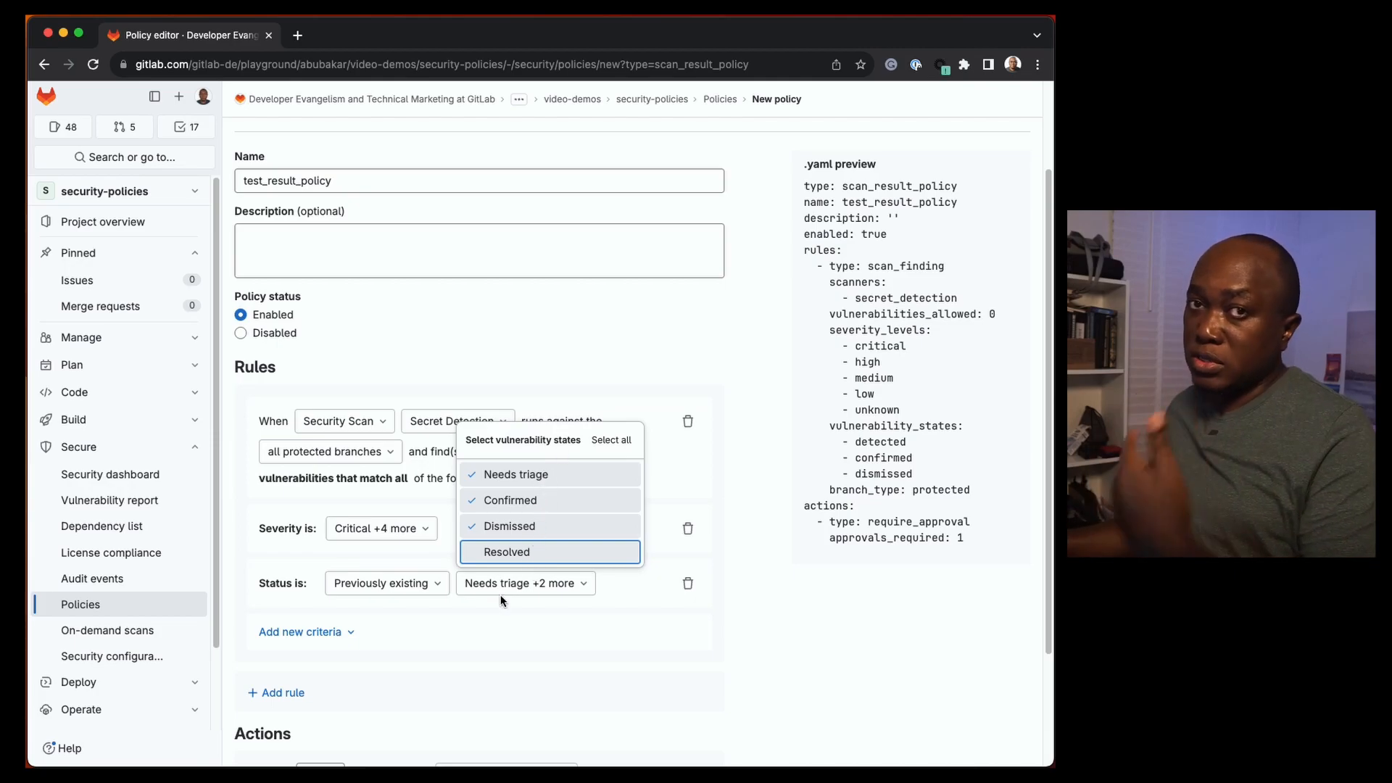
click(637, 621)
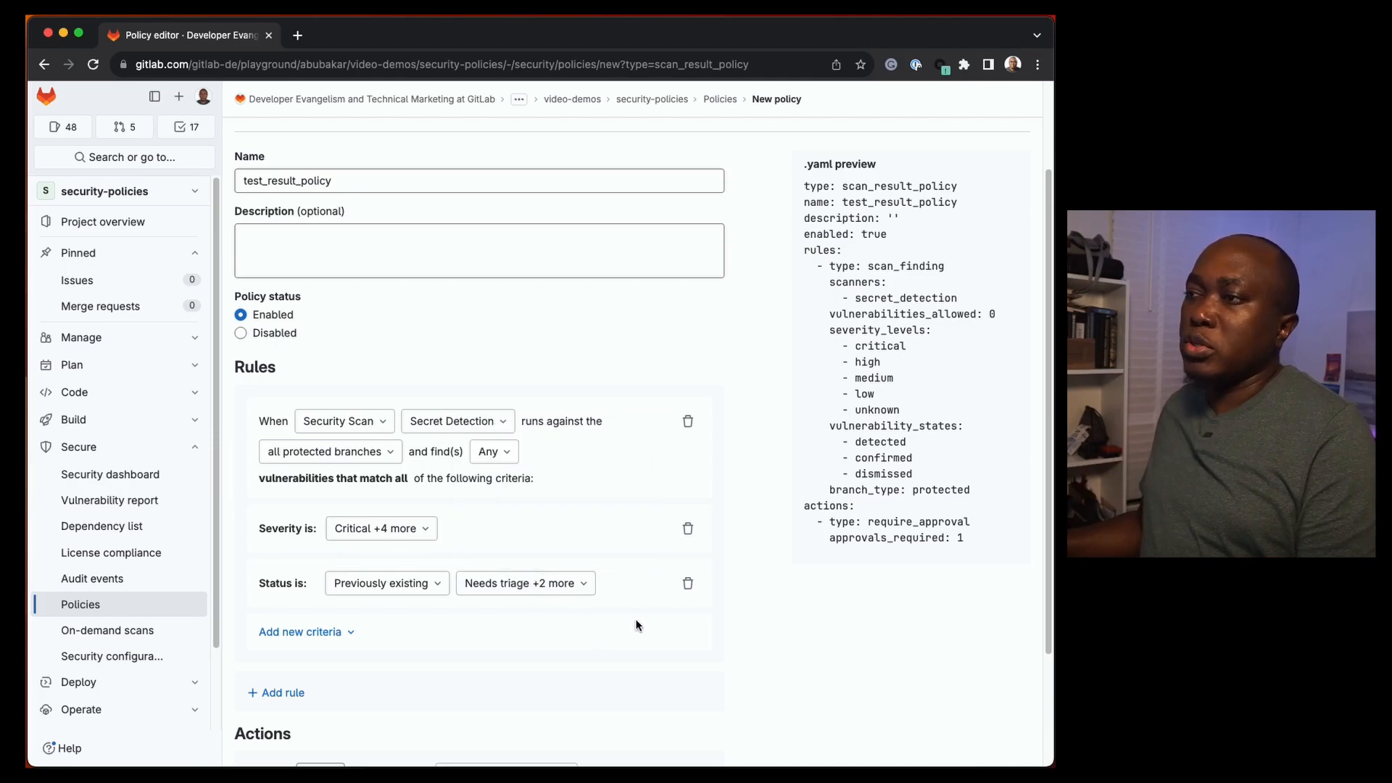
scroll(617, 631, down, 5)
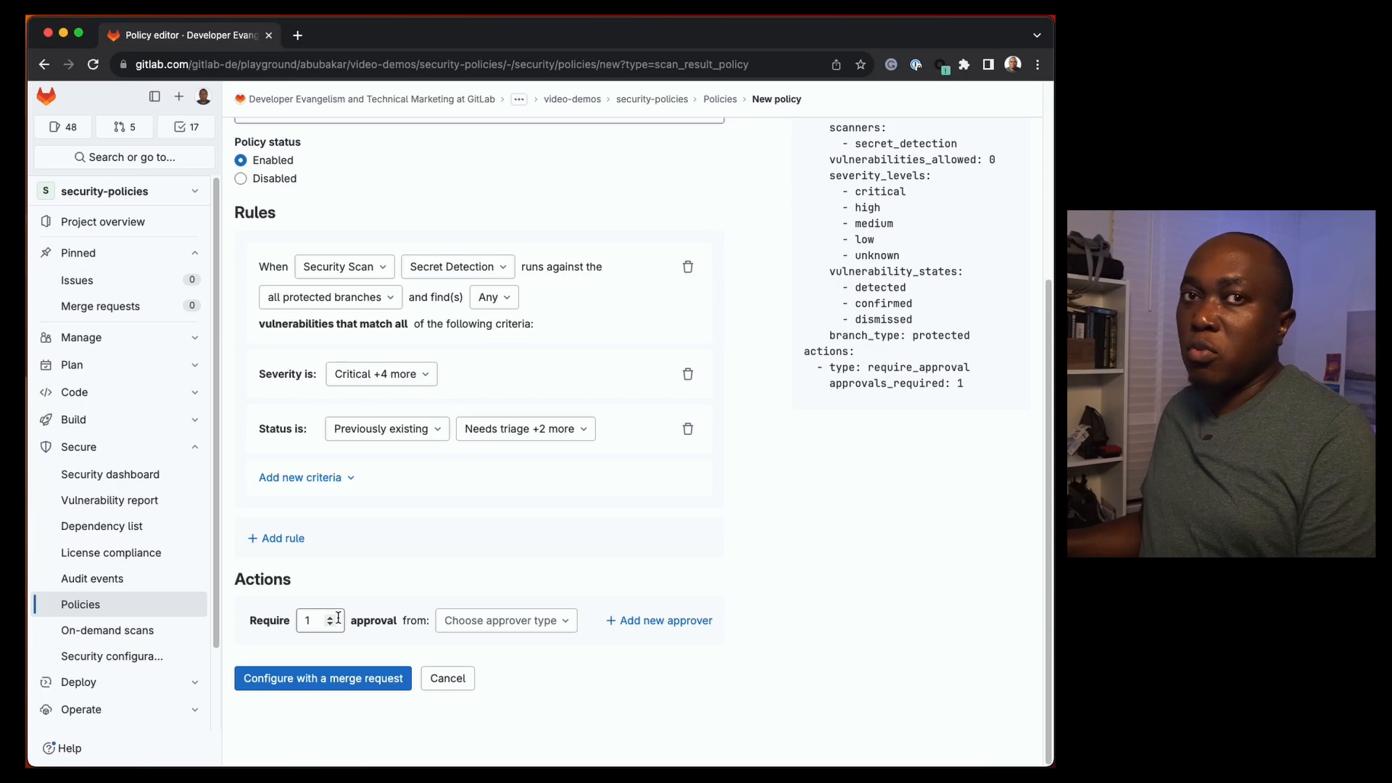
click(518, 621)
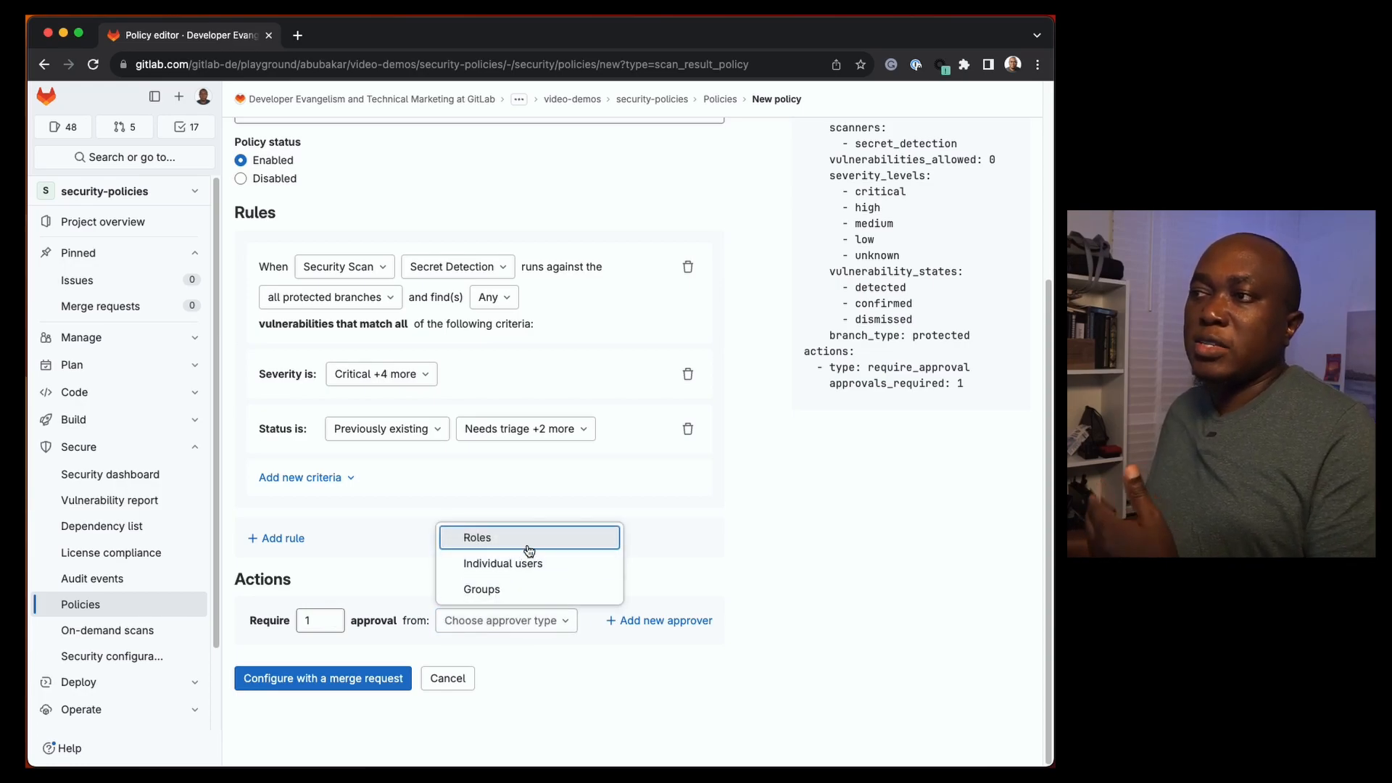
click(534, 588)
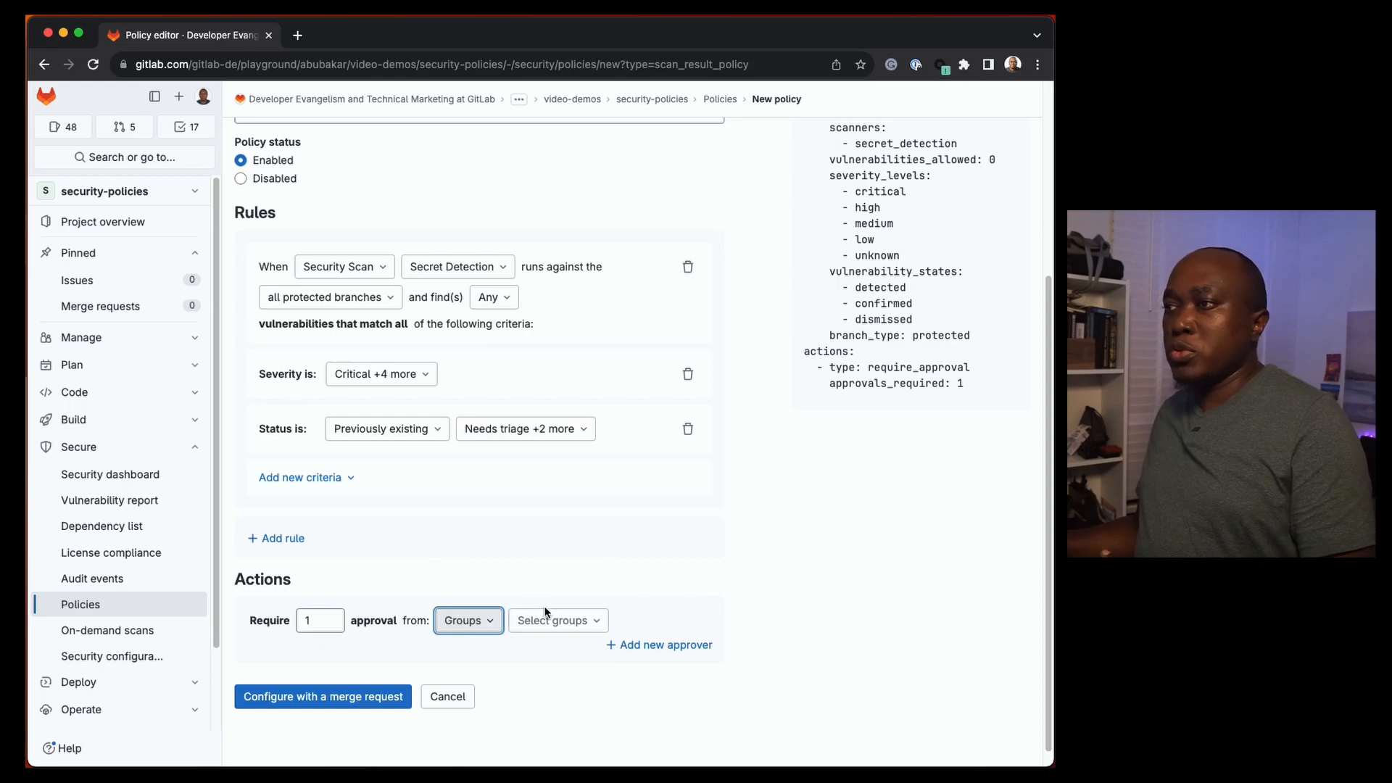
click(555, 622)
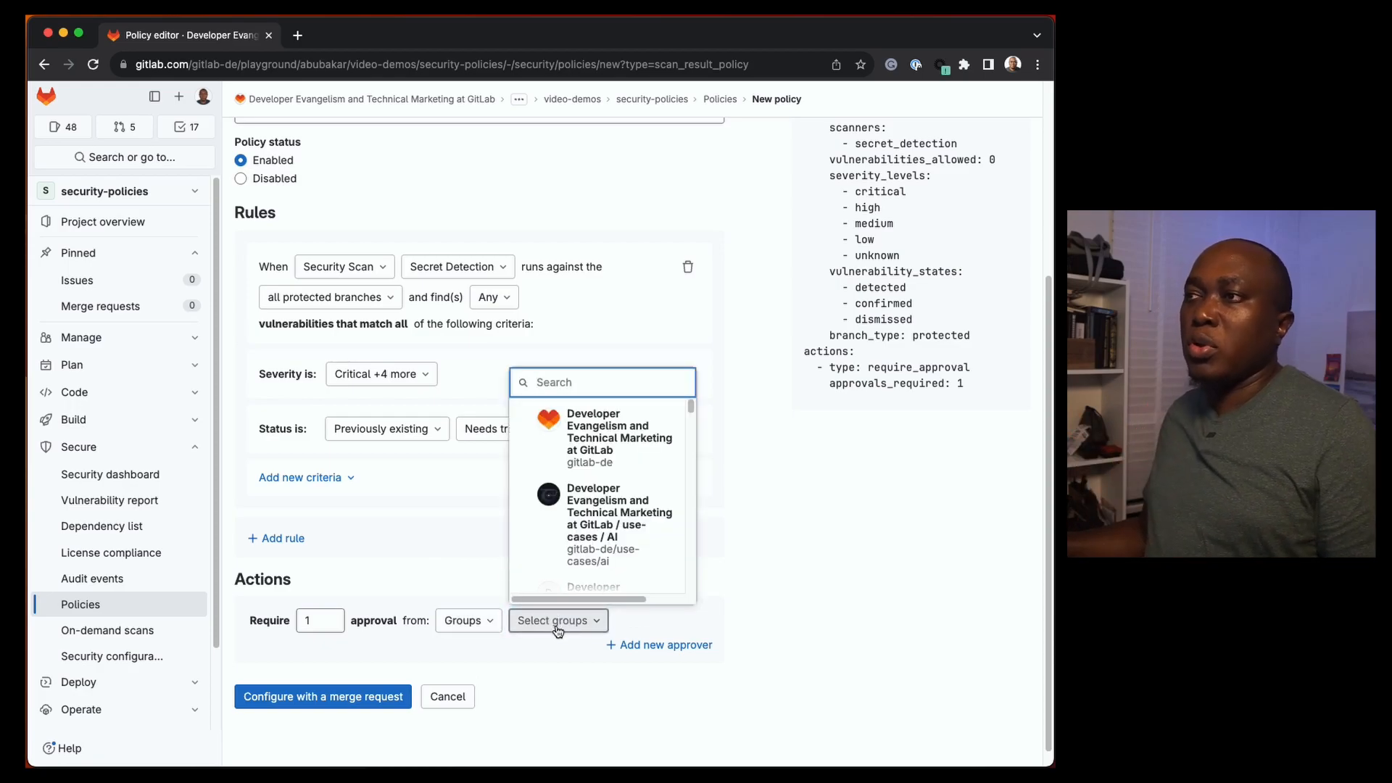
click(529, 676)
click(465, 630)
click(481, 565)
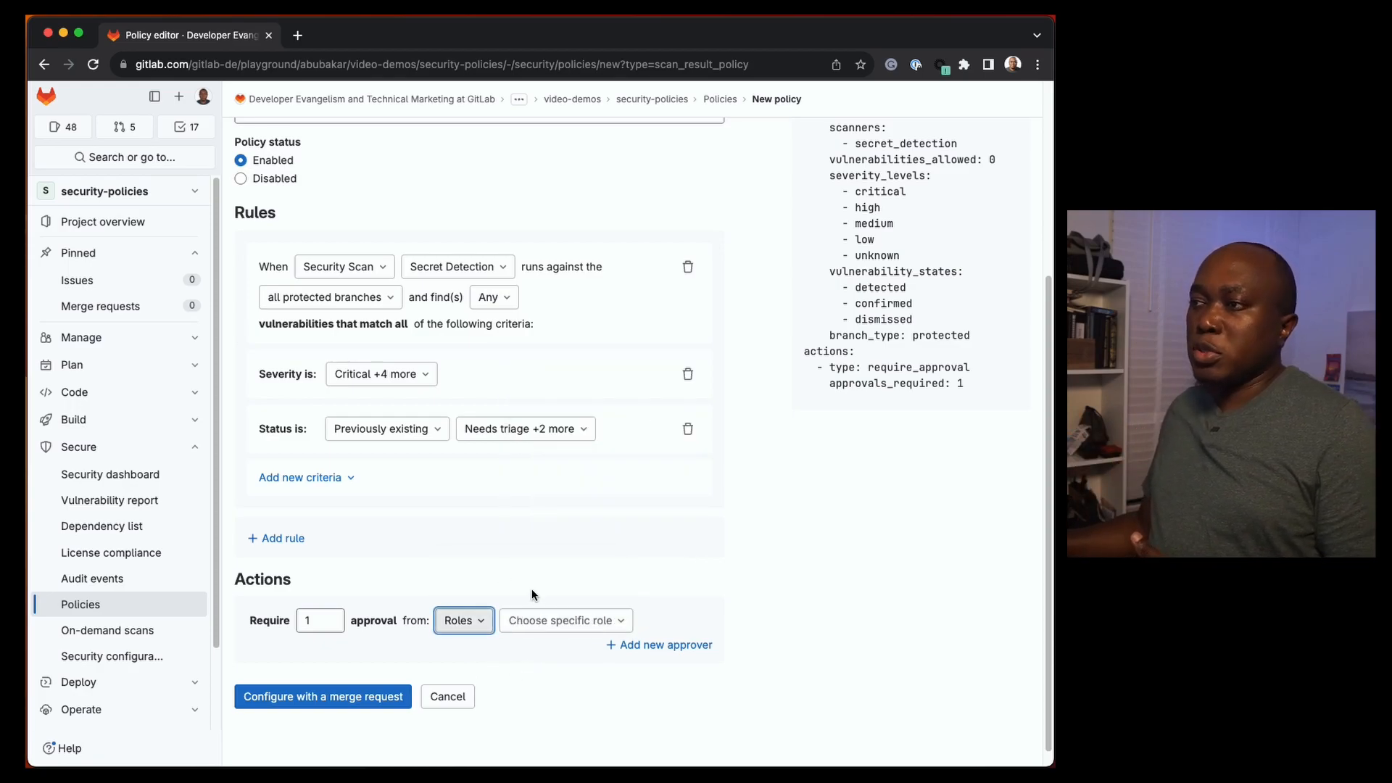
click(566, 621)
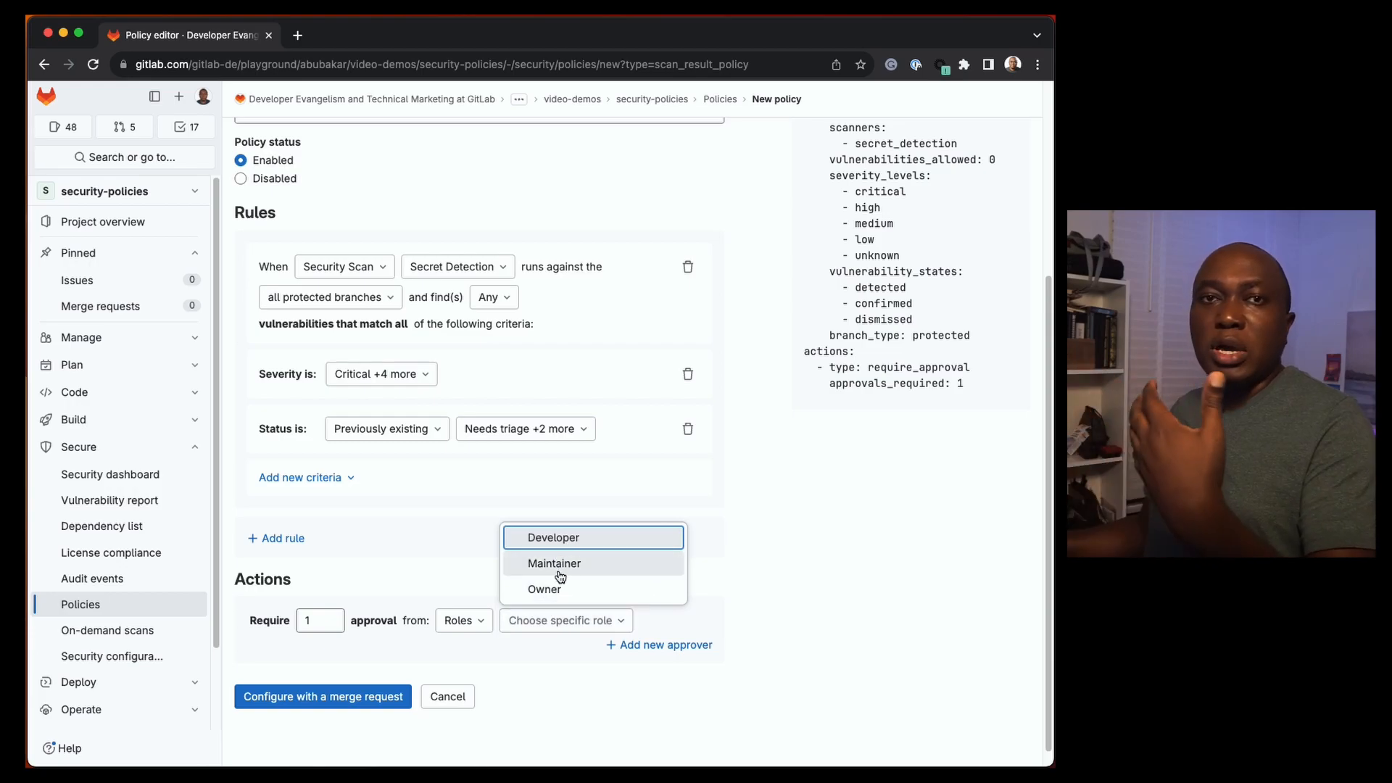
Make the action's required approval come from individual users and select one team member as the approver
click(466, 622)
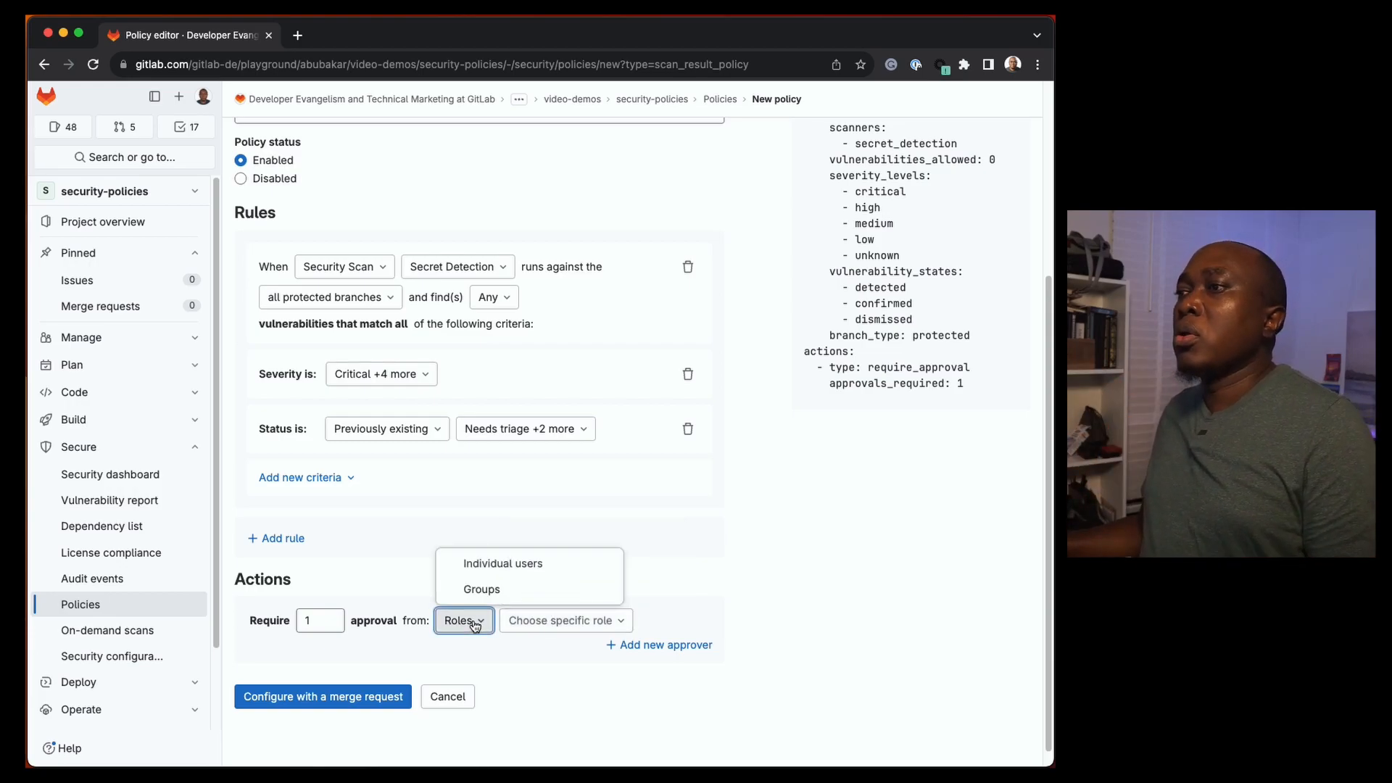
click(488, 560)
click(591, 620)
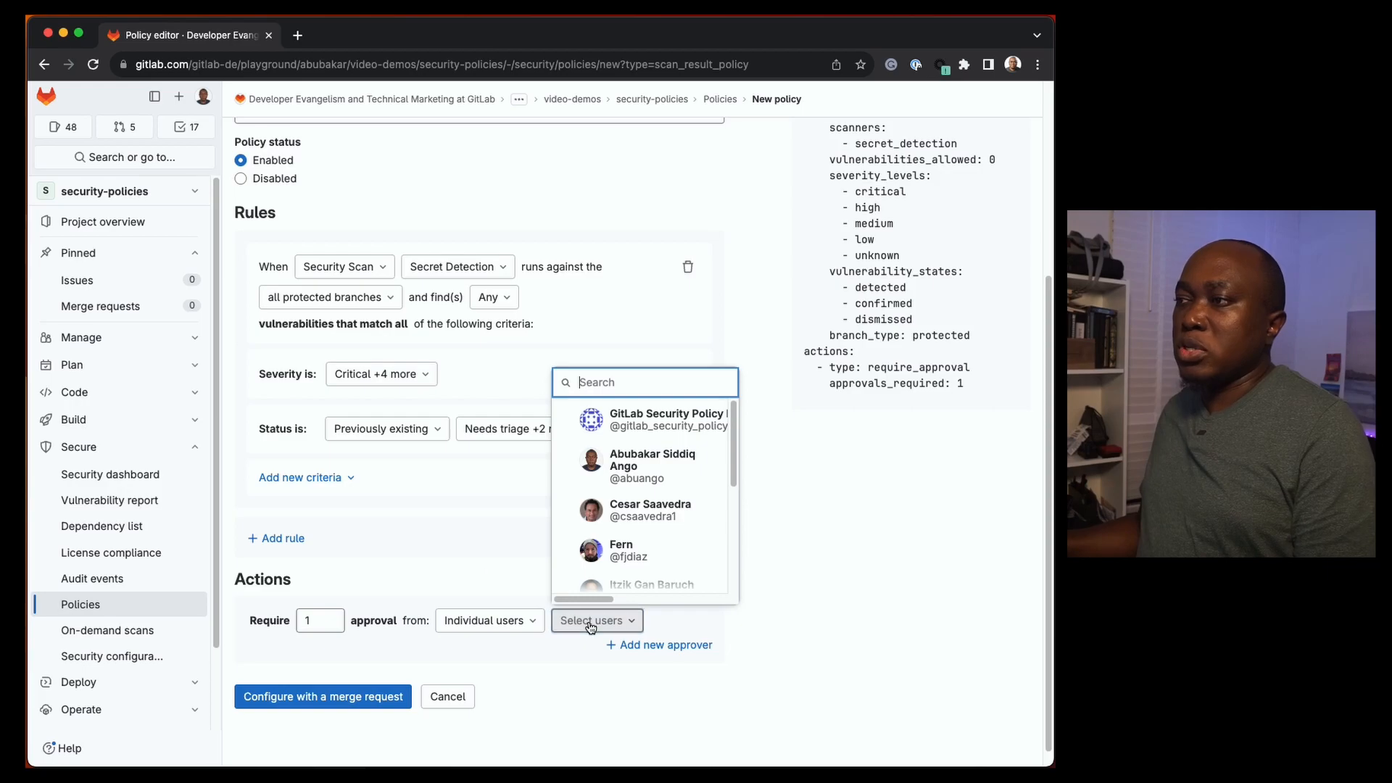
scroll(609, 470, down, 5)
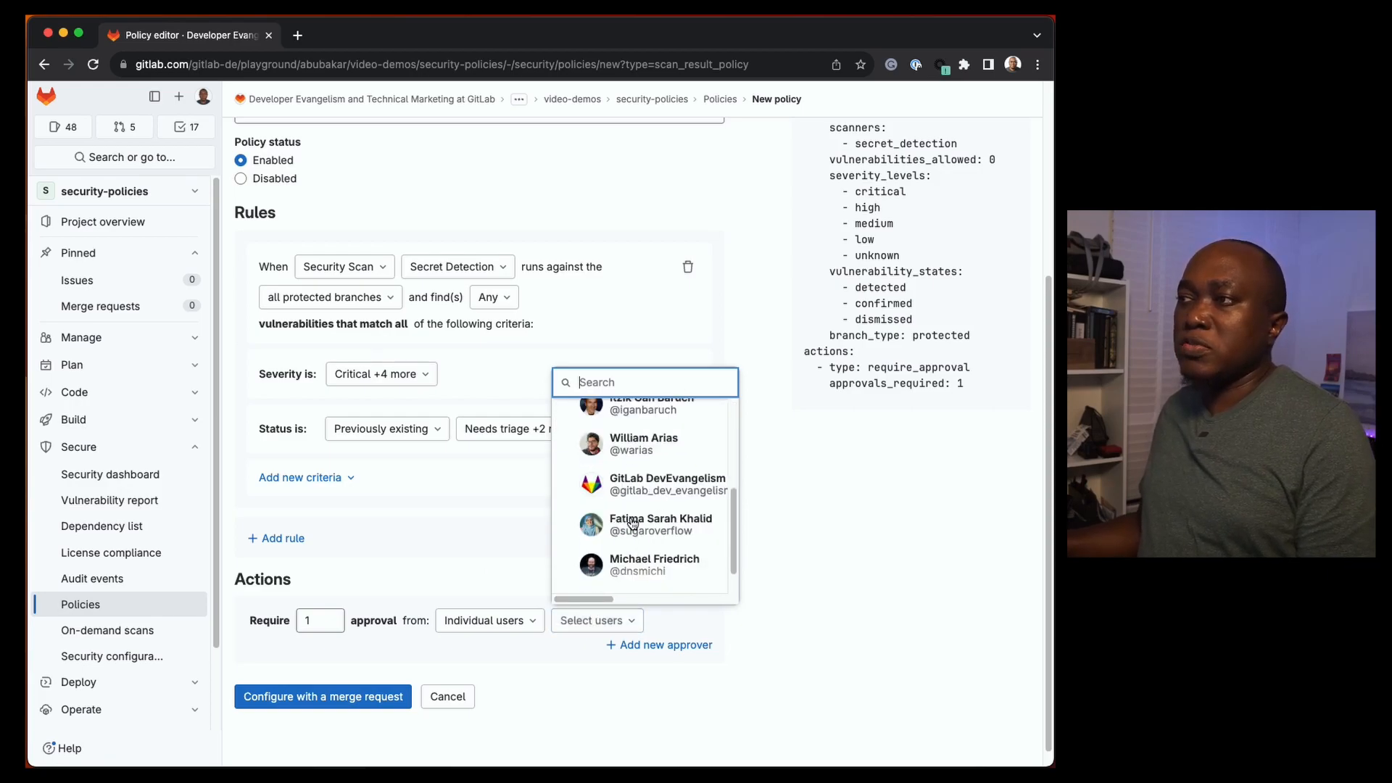
click(660, 531)
click(855, 569)
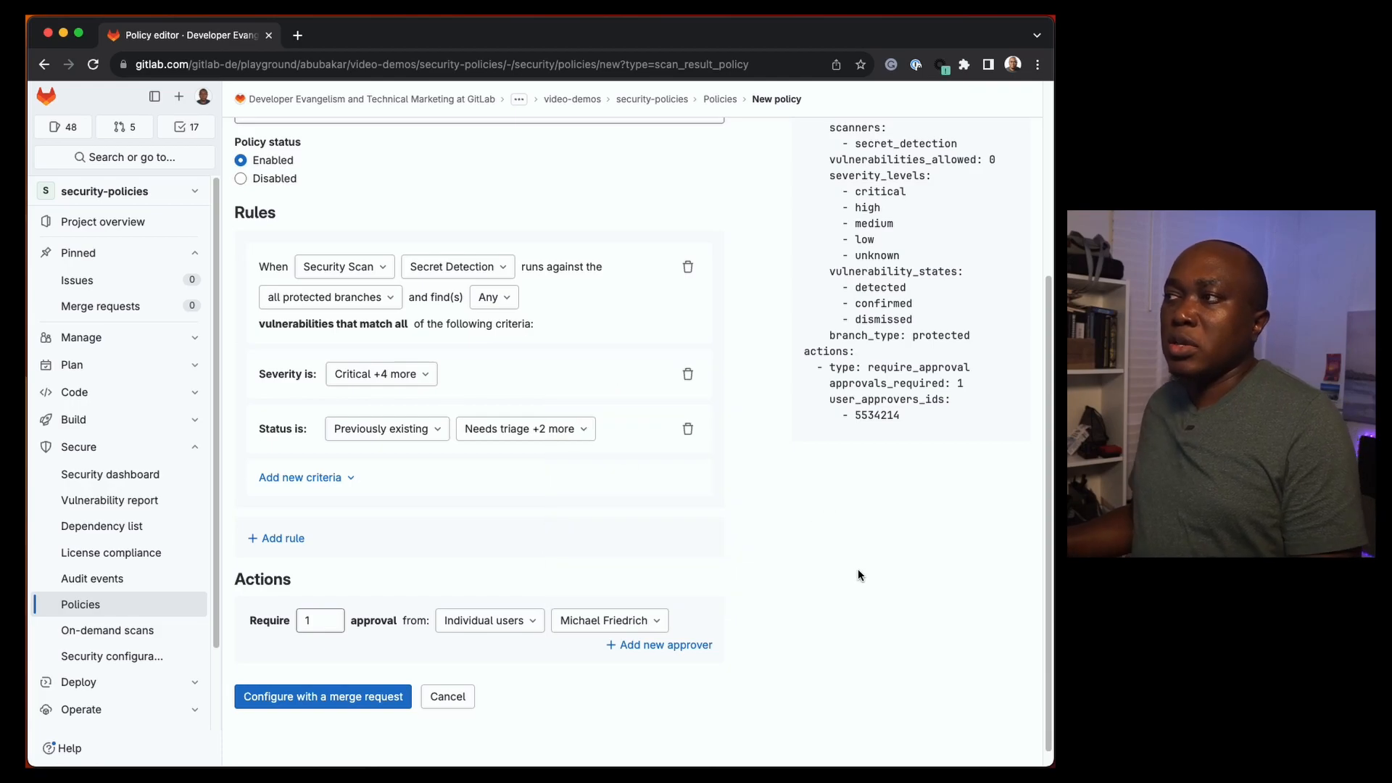
Check the policy's YAML preview and submit the policy by configuring it with a merge request
scroll(879, 413, up, 5)
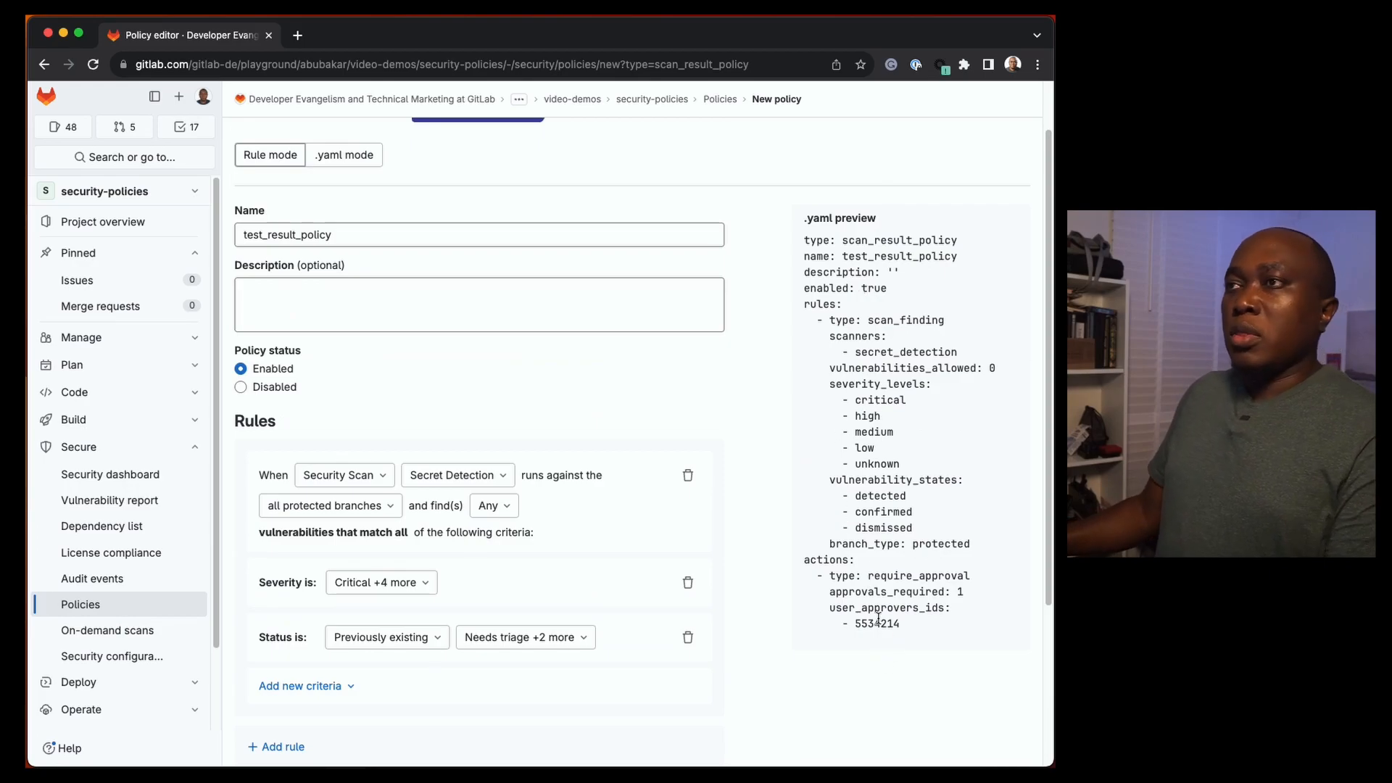
scroll(863, 609, down, 5)
click(283, 682)
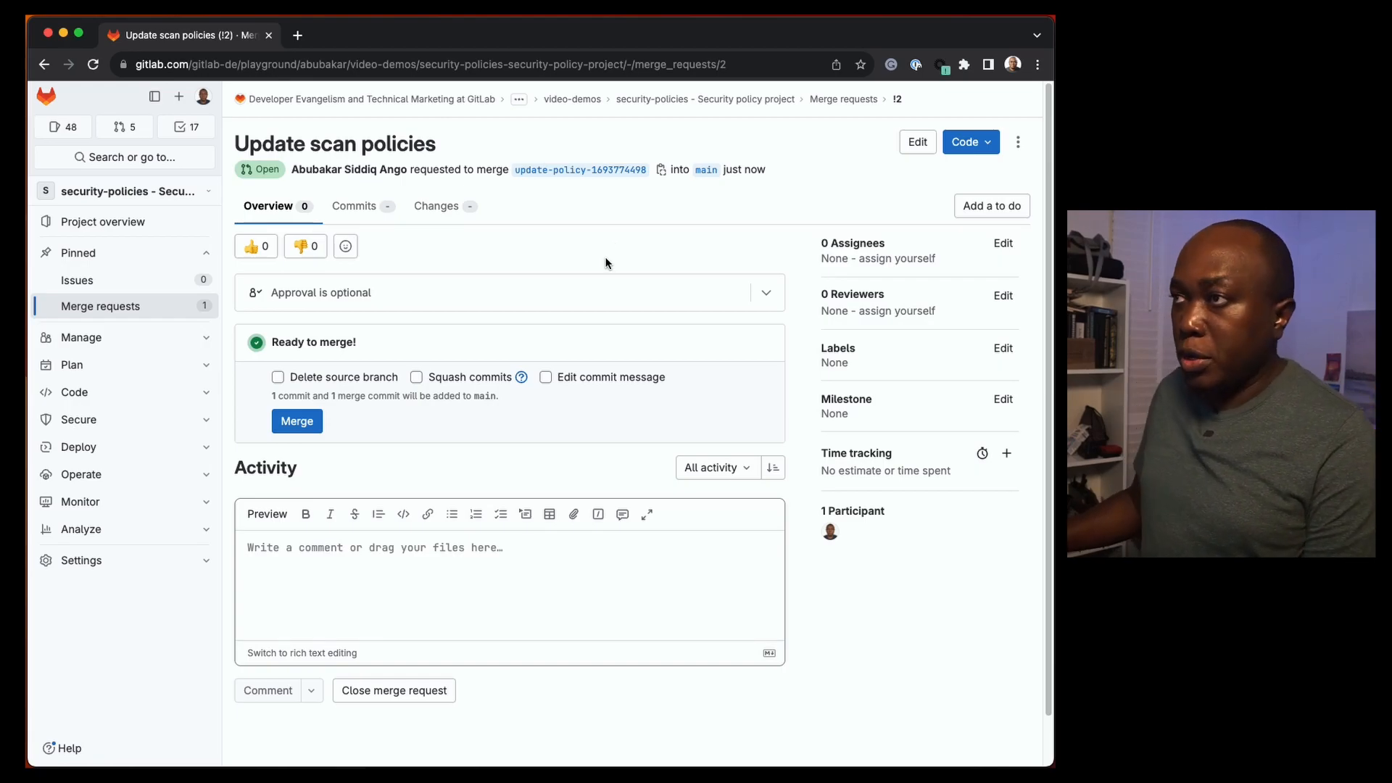
Review the policy.yml changes in the Update scan policies merge request and merge it into main
click(457, 213)
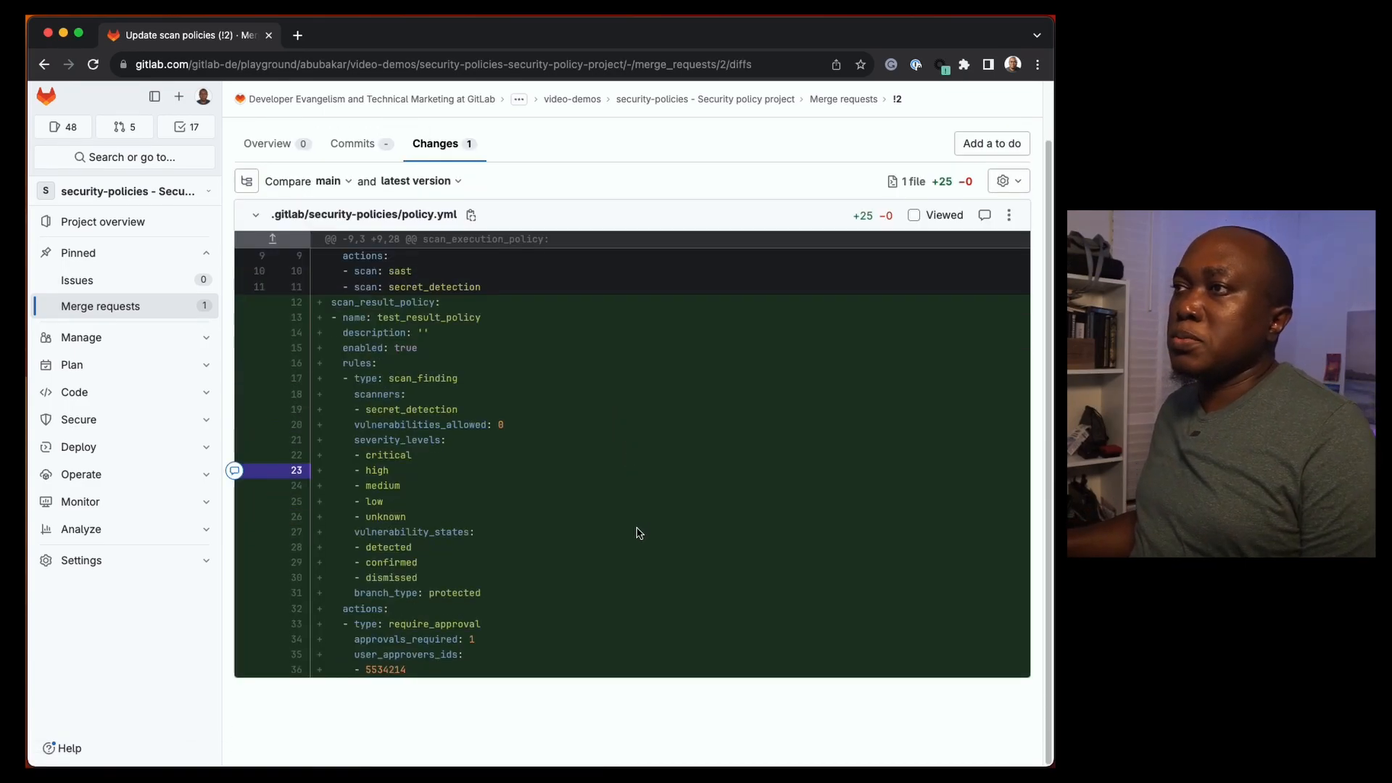
scroll(638, 533, up, 1)
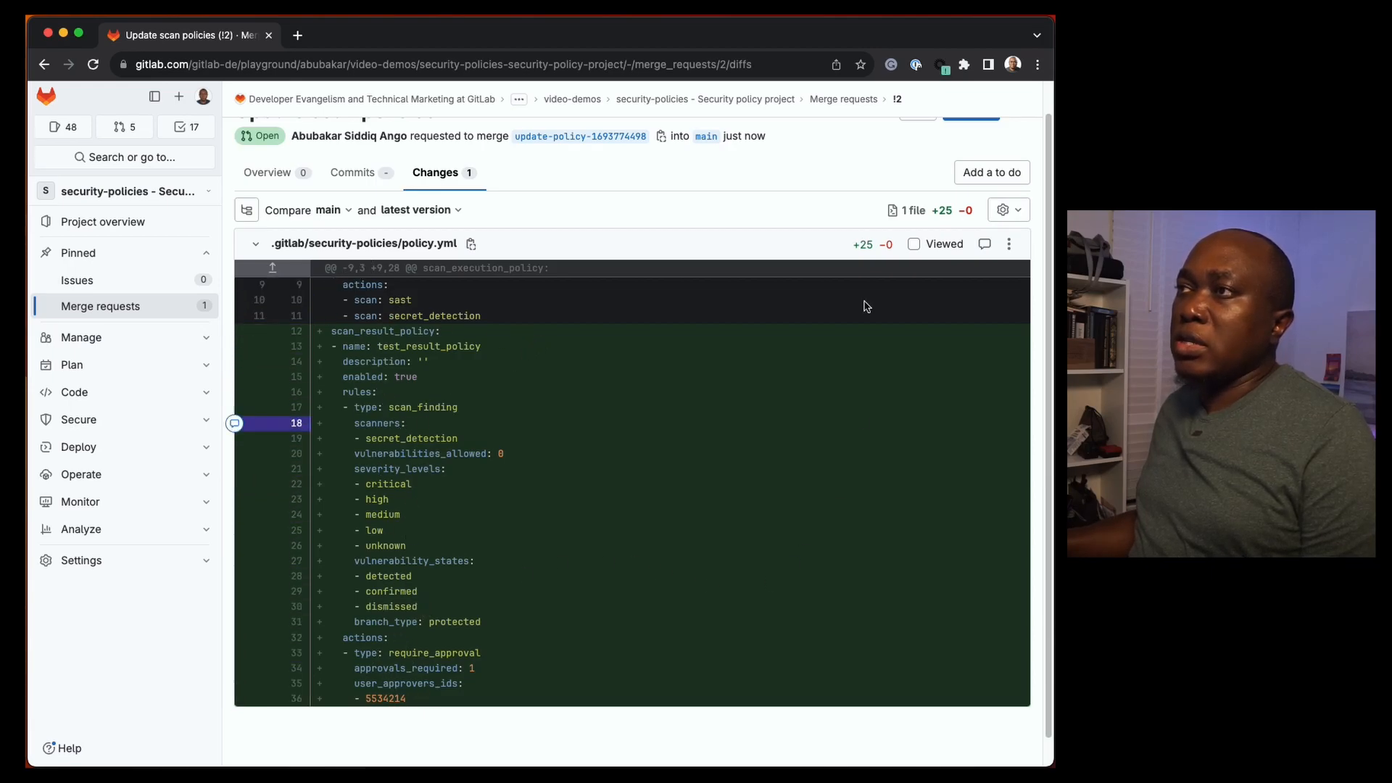
click(290, 175)
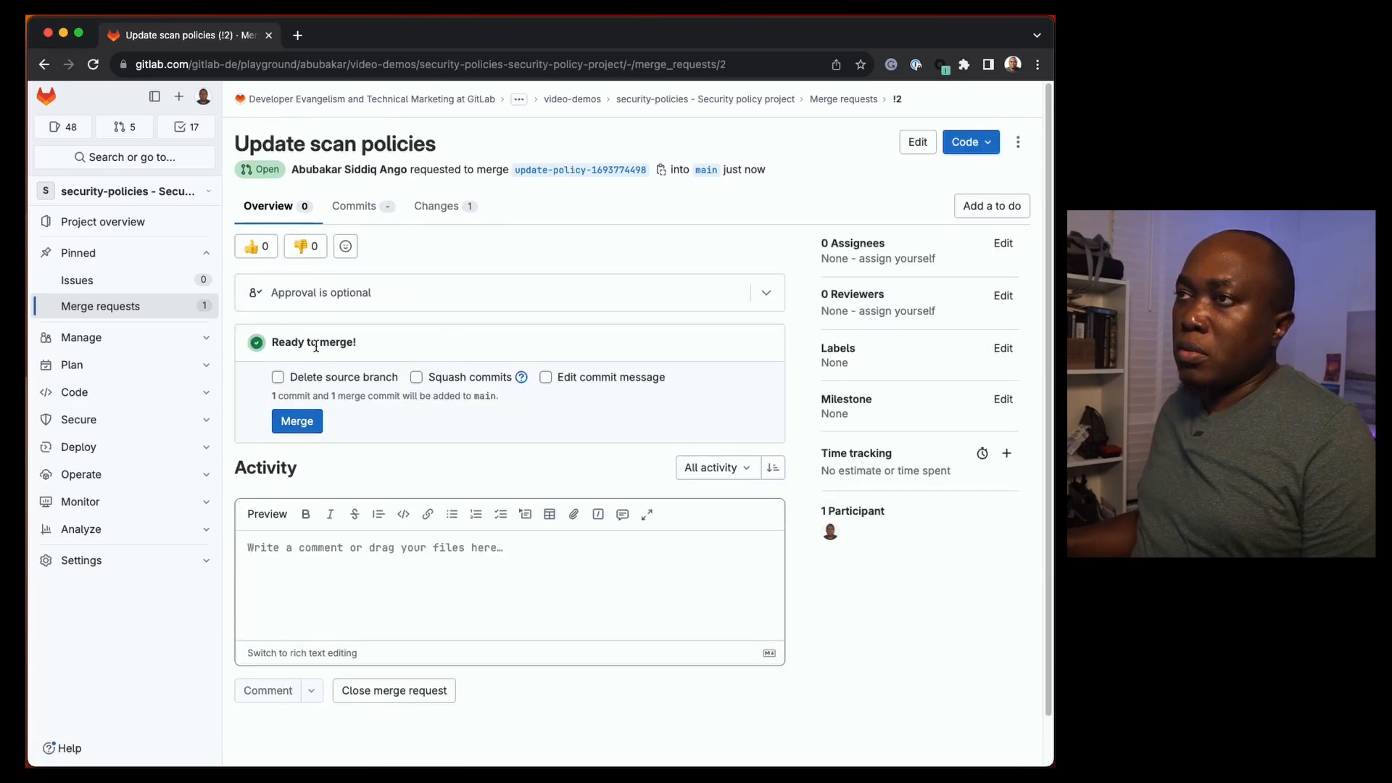
click(292, 422)
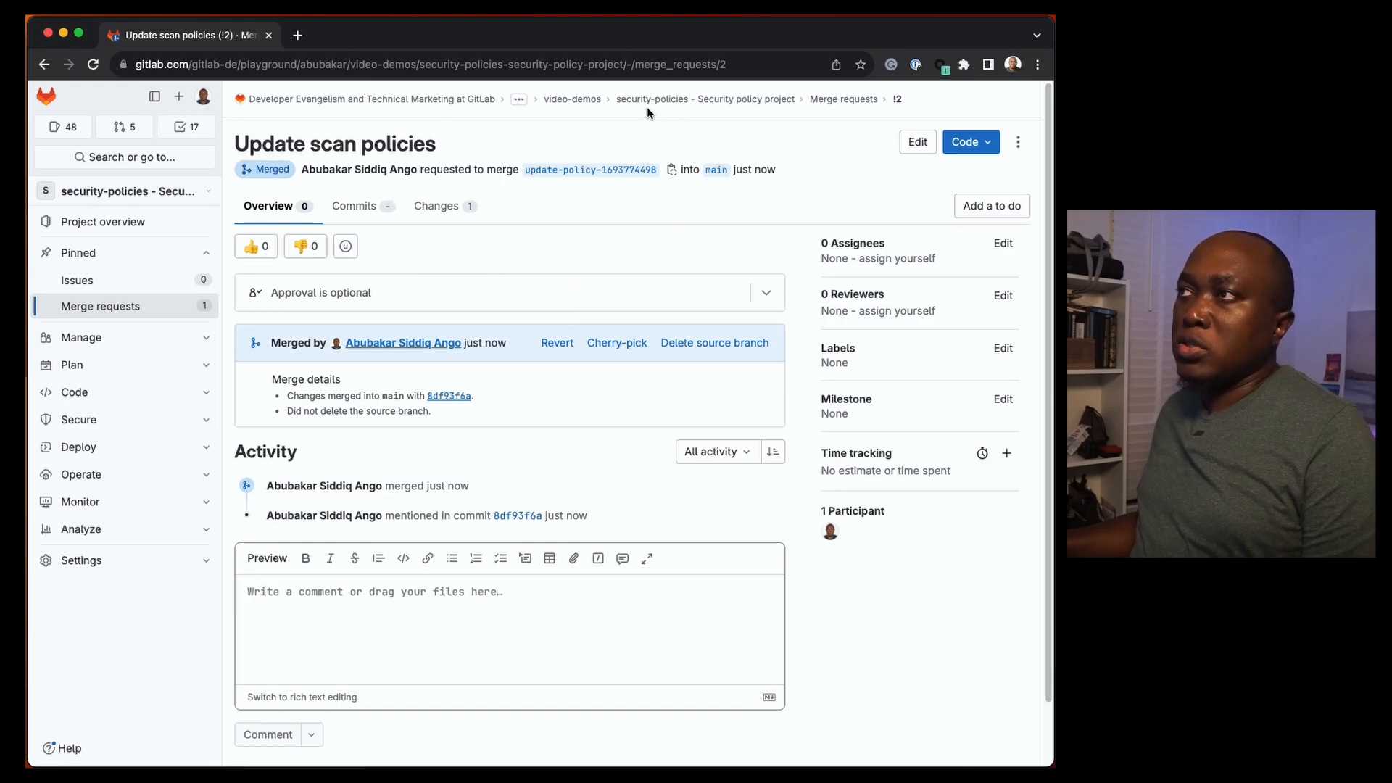
Open policy.yml from the .gitlab/security-policies folder in the security policy project's repository
click(133, 345)
click(131, 443)
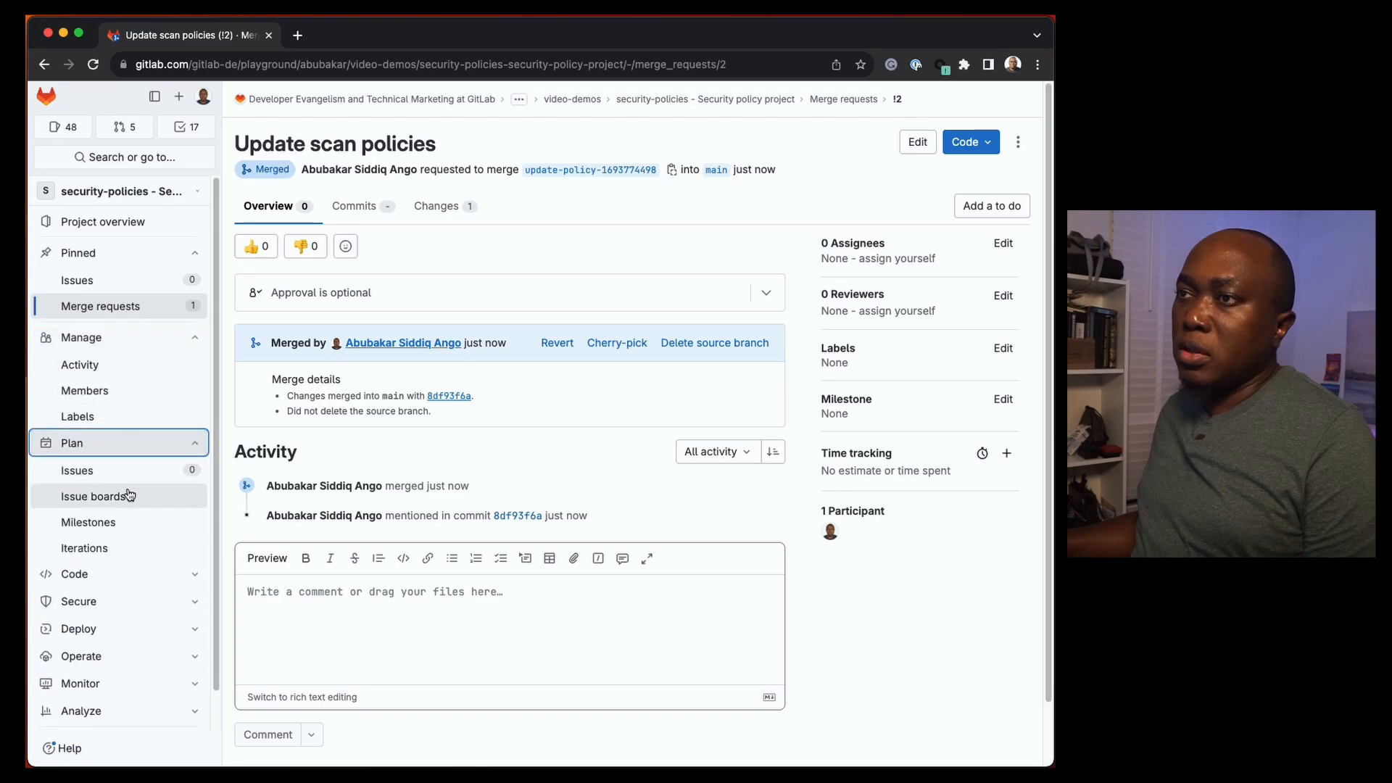
click(130, 572)
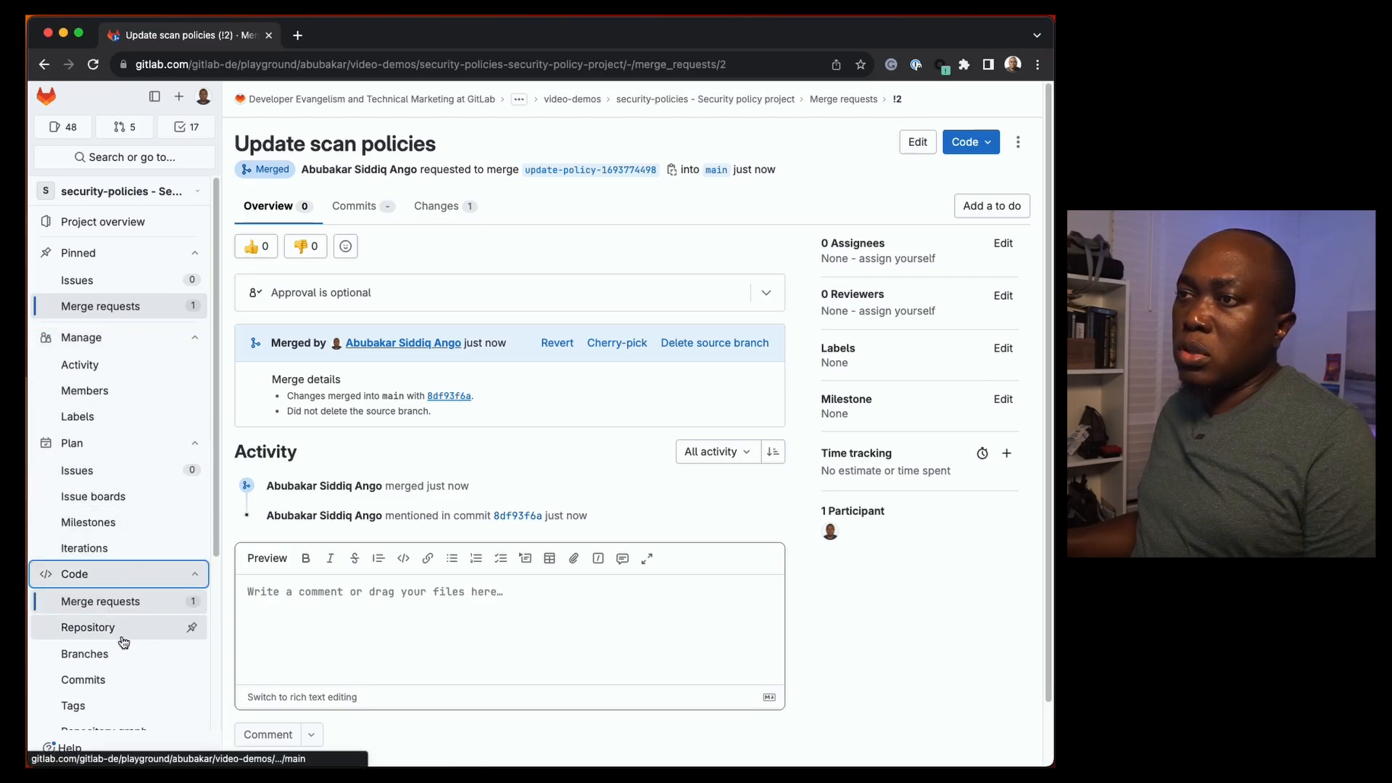
click(161, 629)
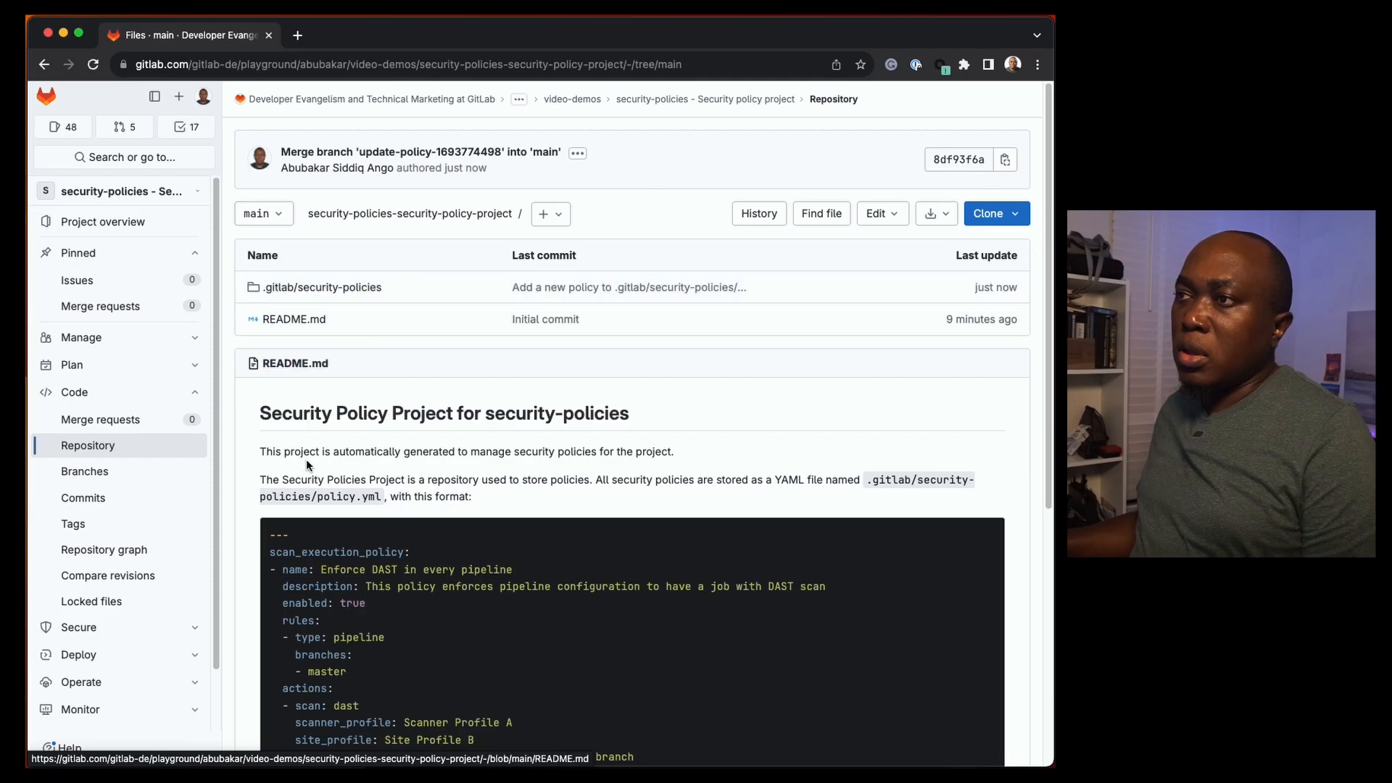
click(339, 289)
click(307, 395)
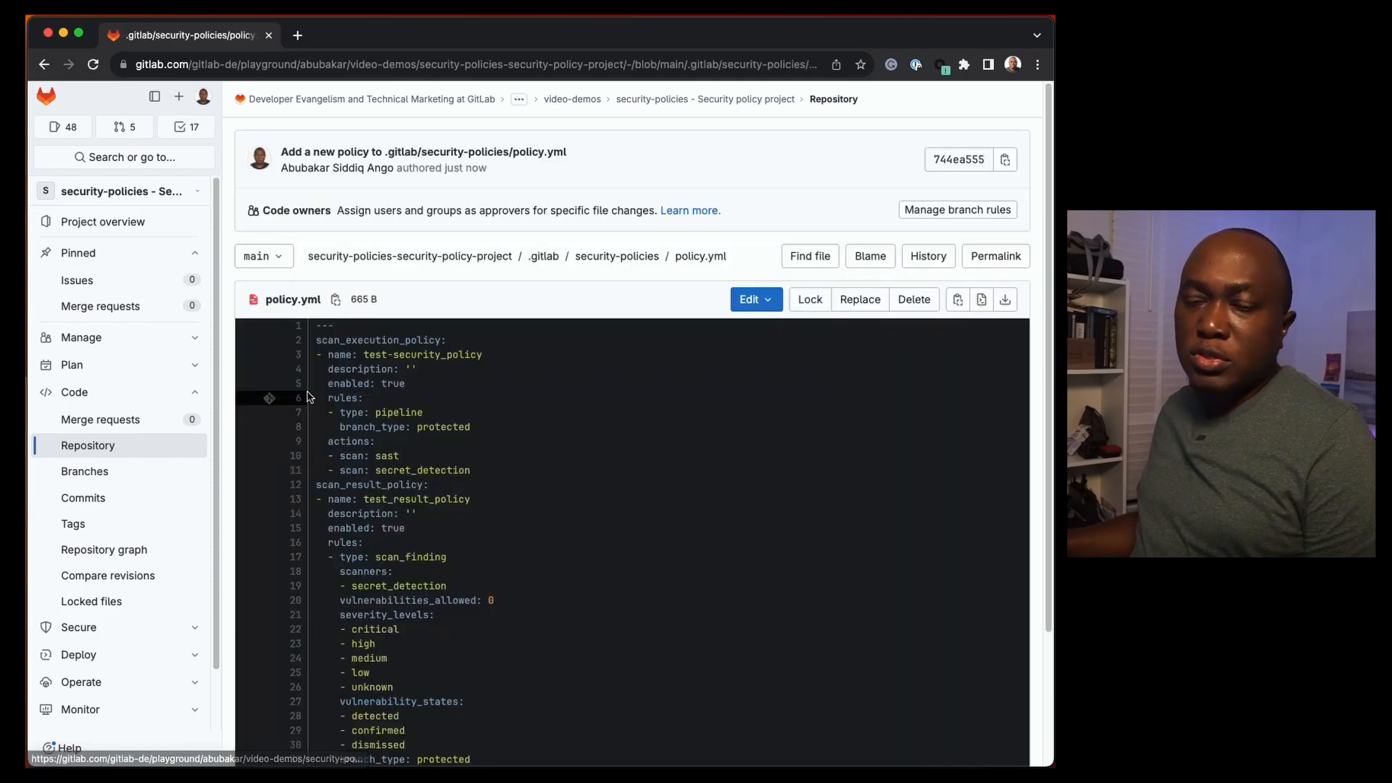
Examine the scan_execution_policy and scan_result_policy sections of policy.yml, highlighting each block
scroll(622, 472, down, 2)
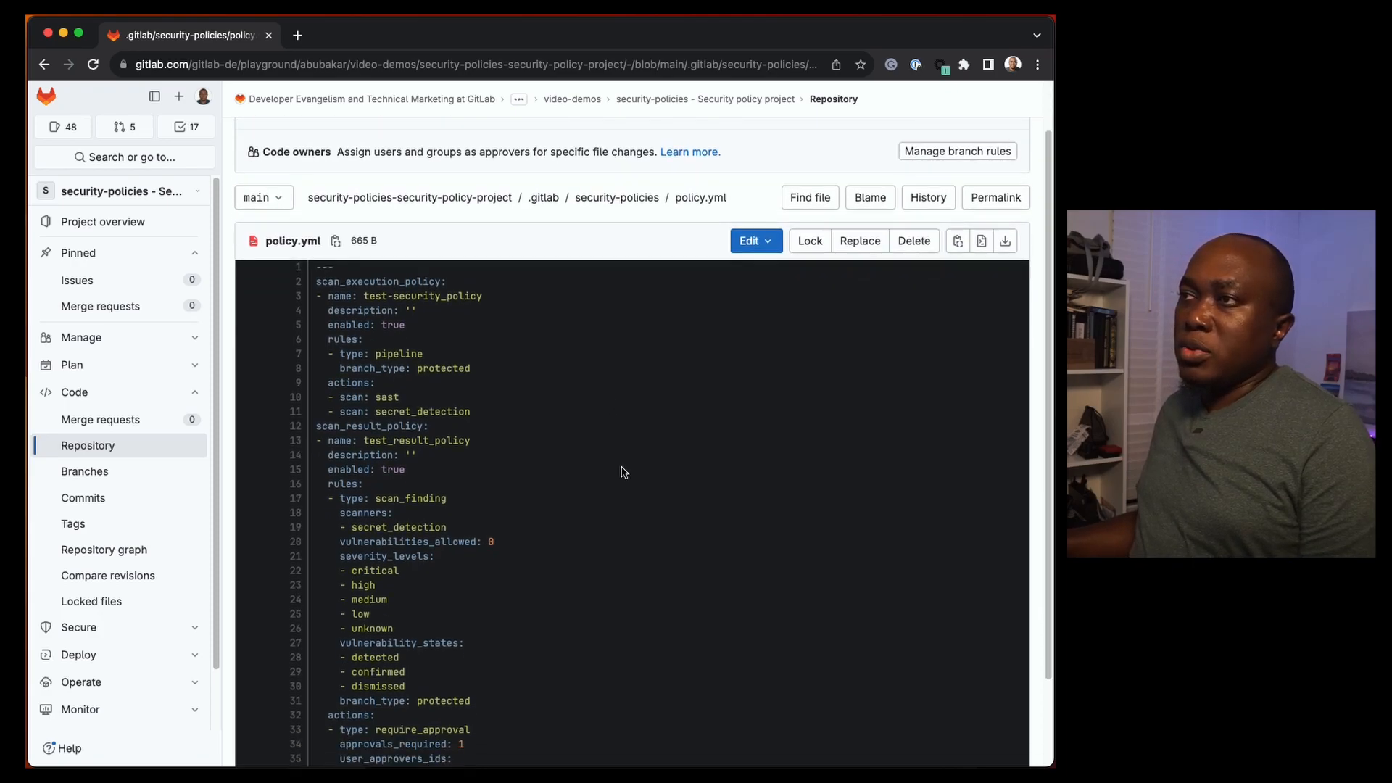
drag(486, 415, 314, 287)
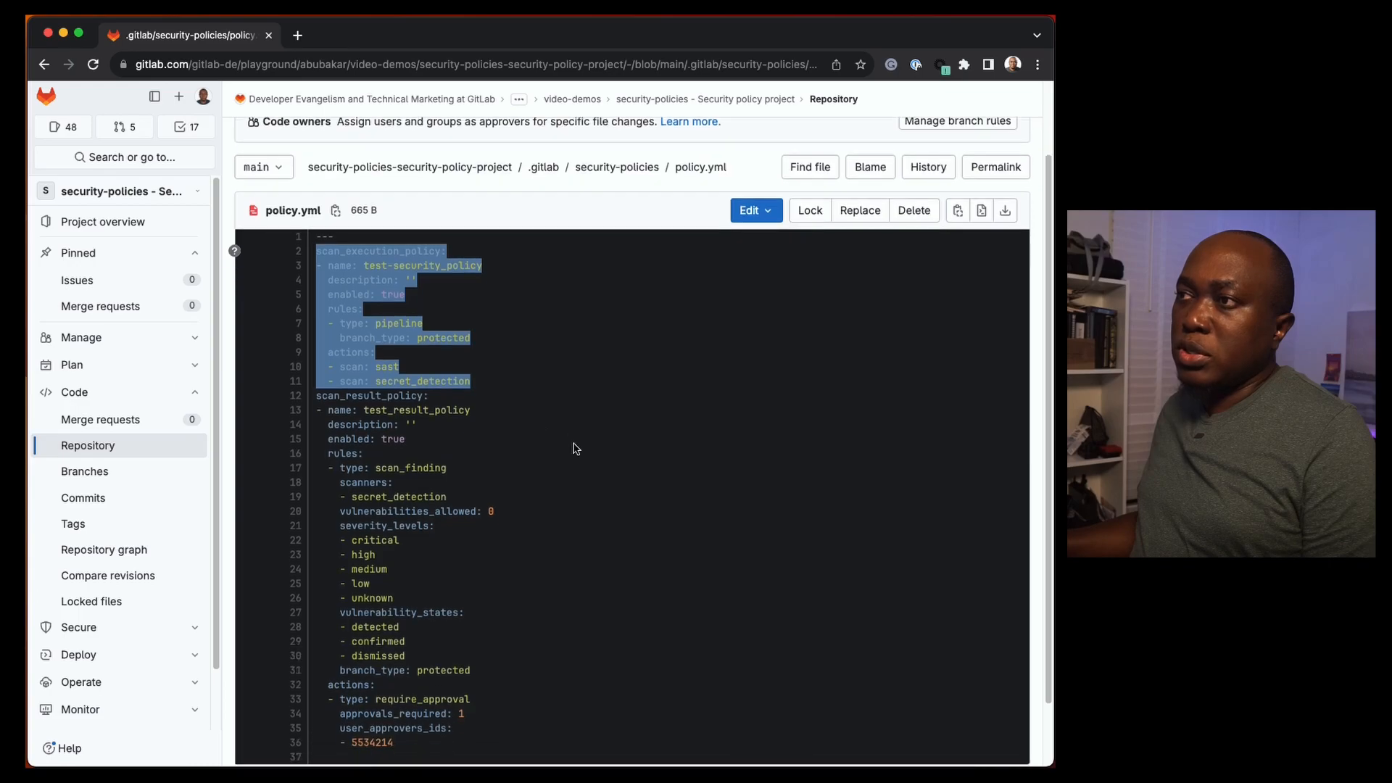
scroll(572, 444, down, 2)
drag(410, 727, 316, 366)
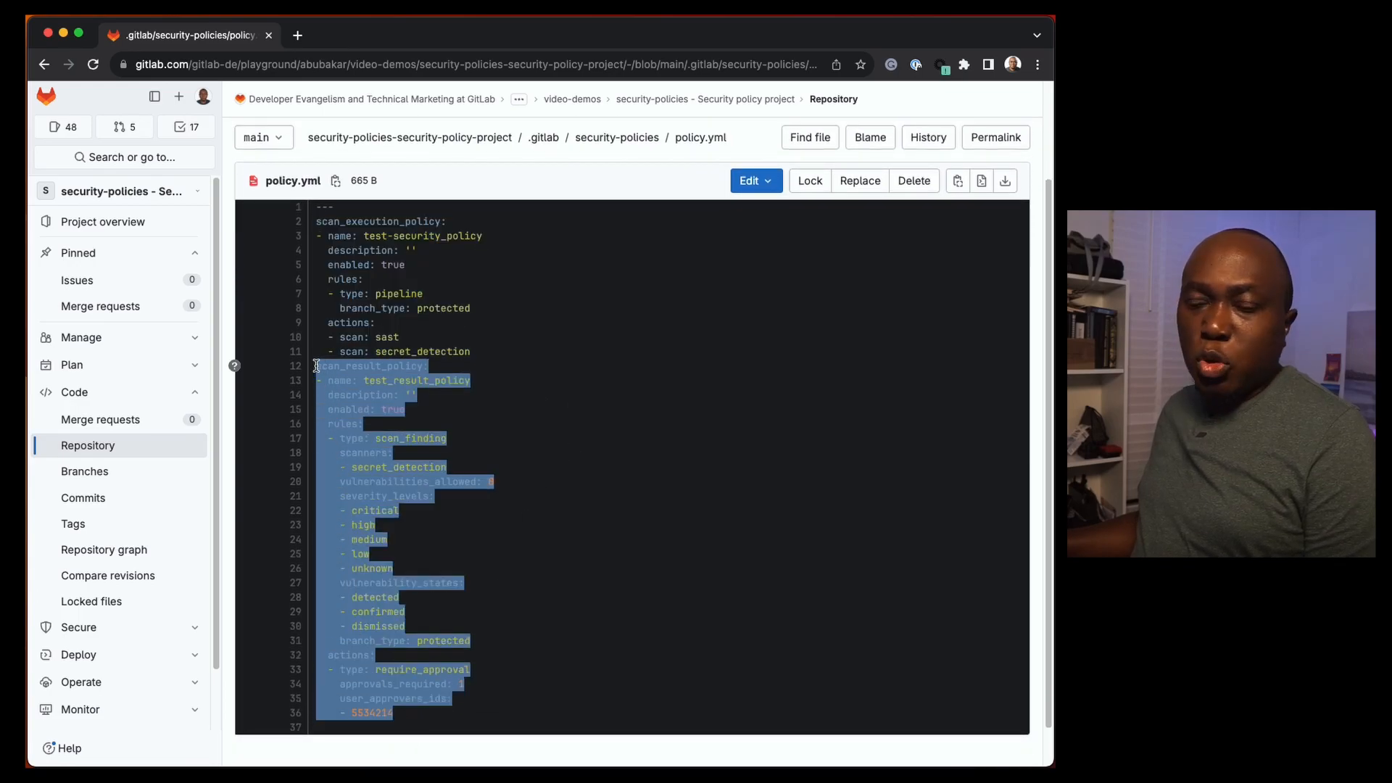
Open the security-policies project from the video-demos group in the Web IDE
click(652, 351)
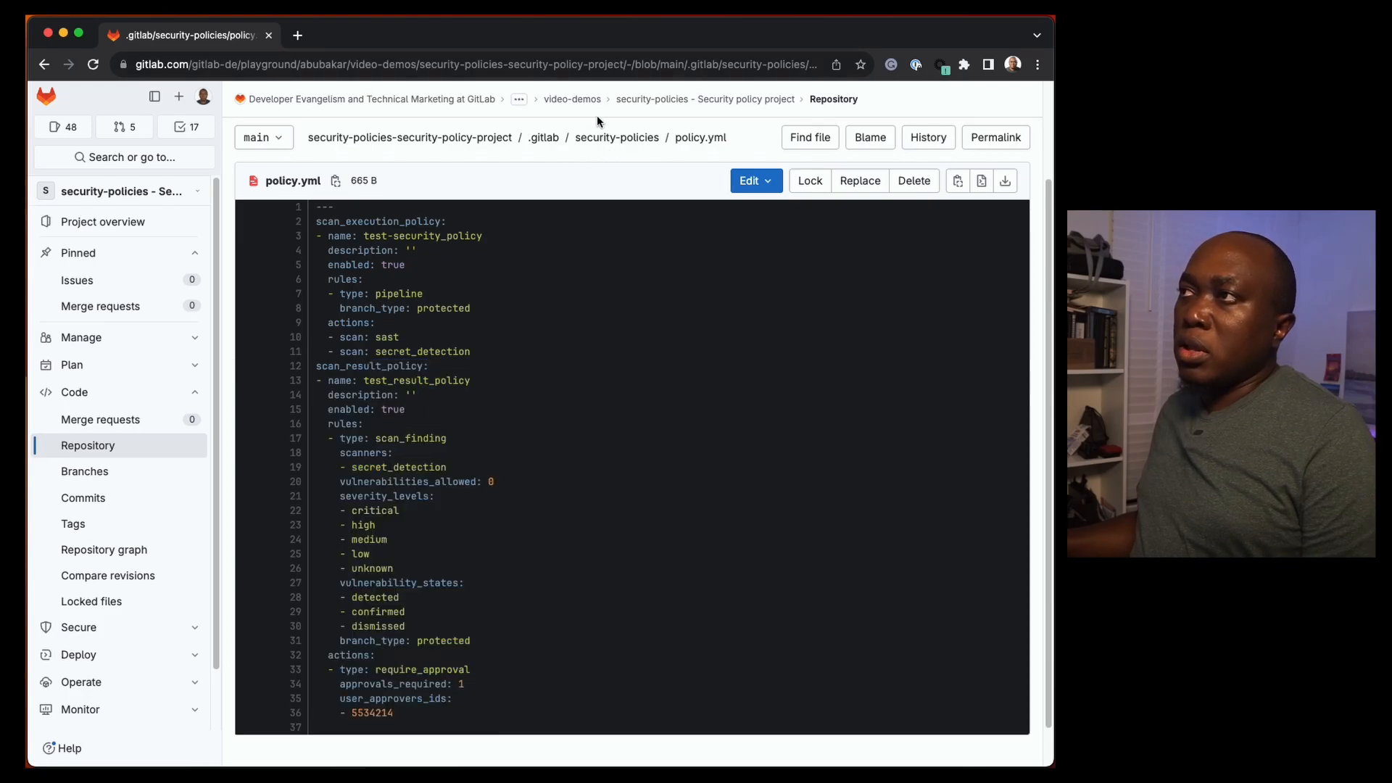
click(576, 99)
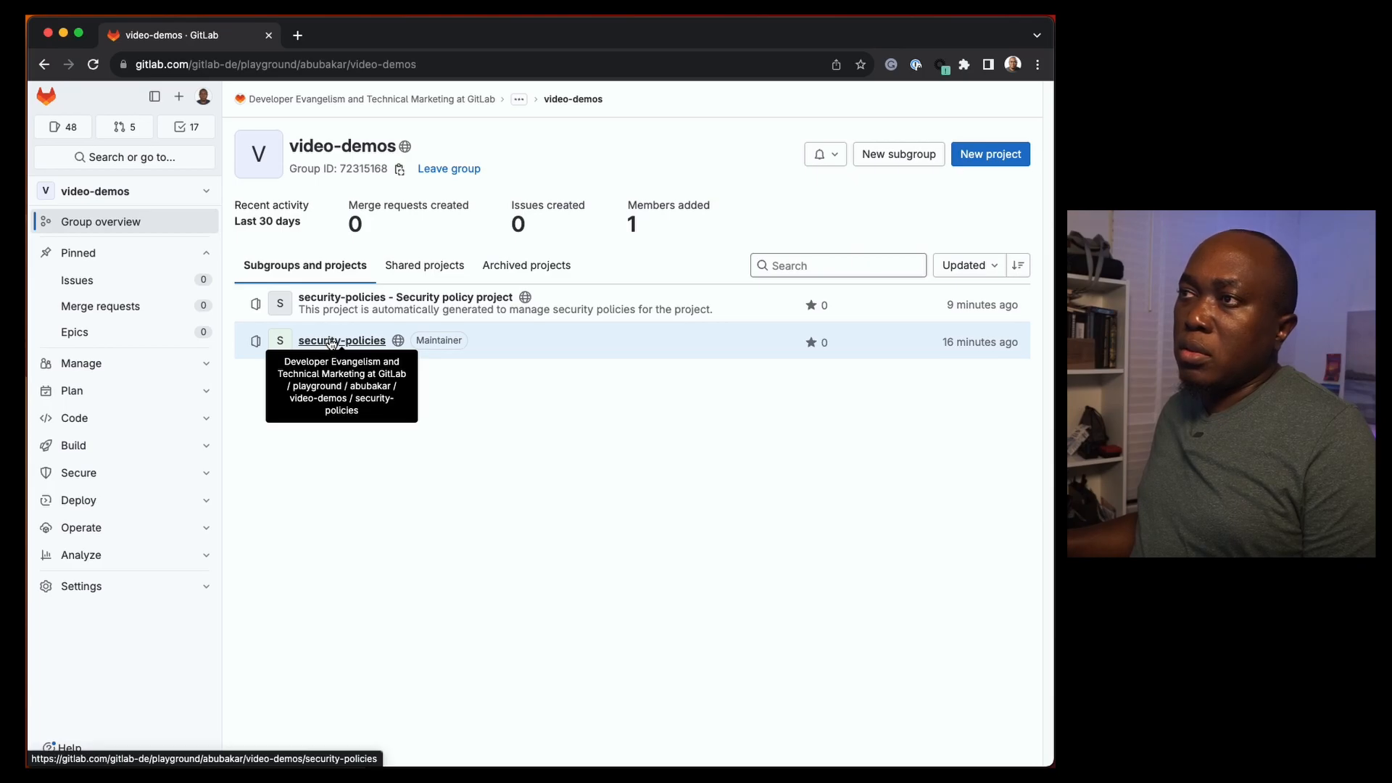
click(332, 343)
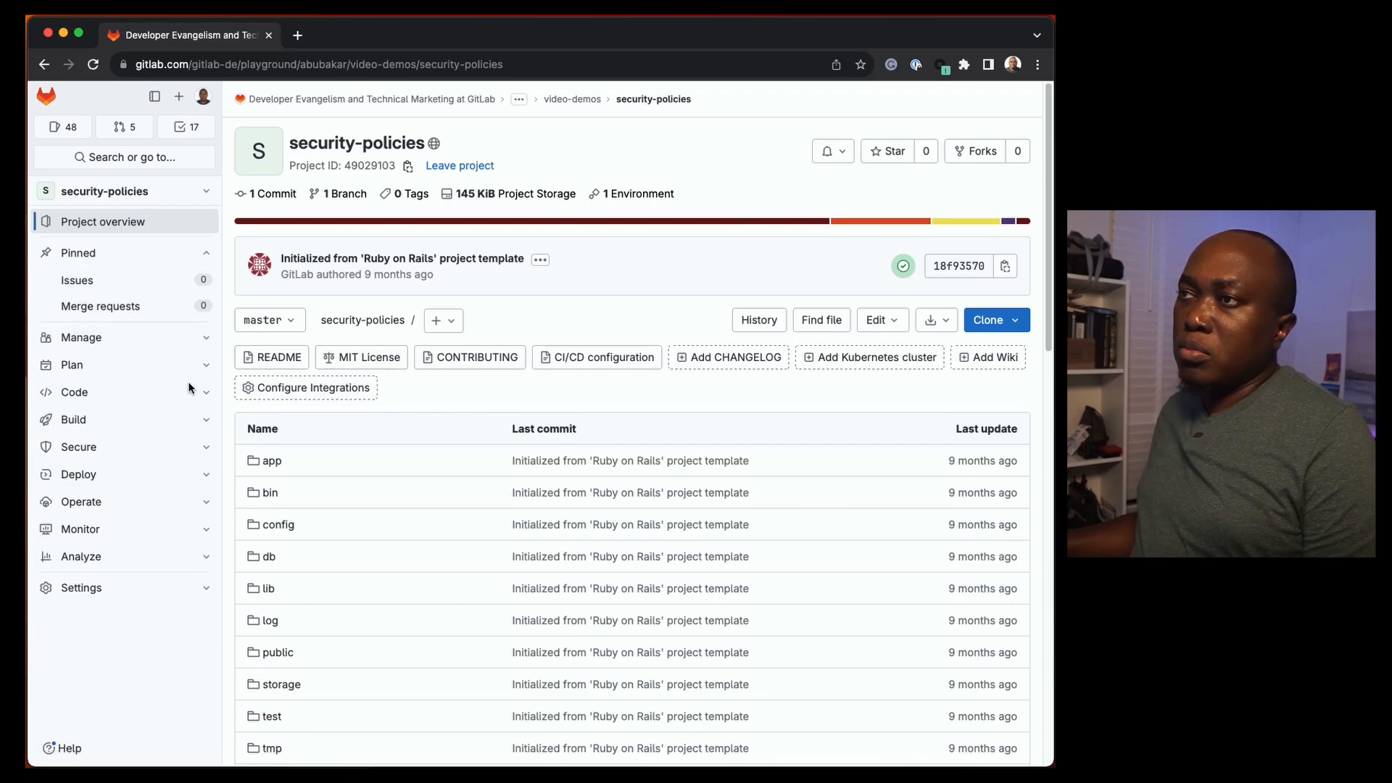
click(889, 322)
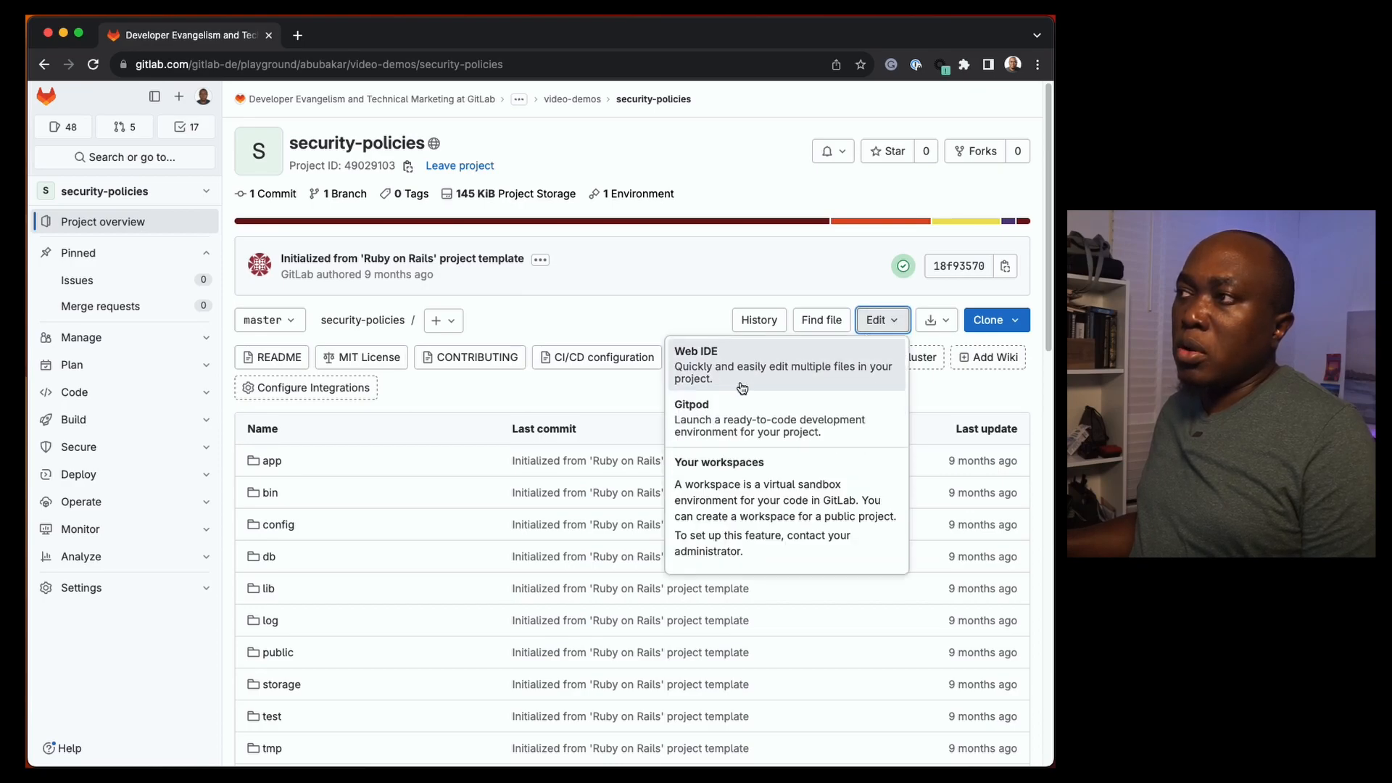
click(743, 362)
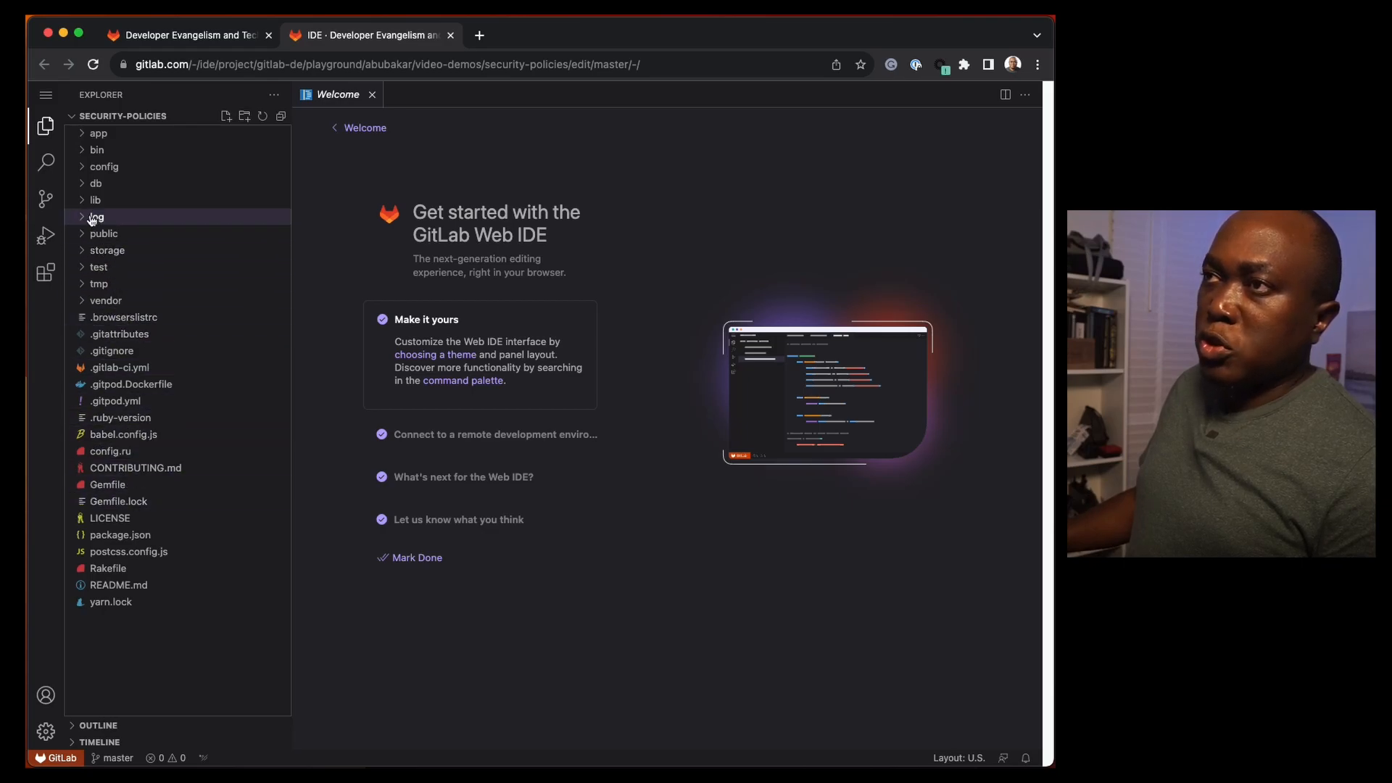
Open app/views/welcome/index.html.erb and replace the word after "Hello," in the heading with "GitLab"
click(86, 134)
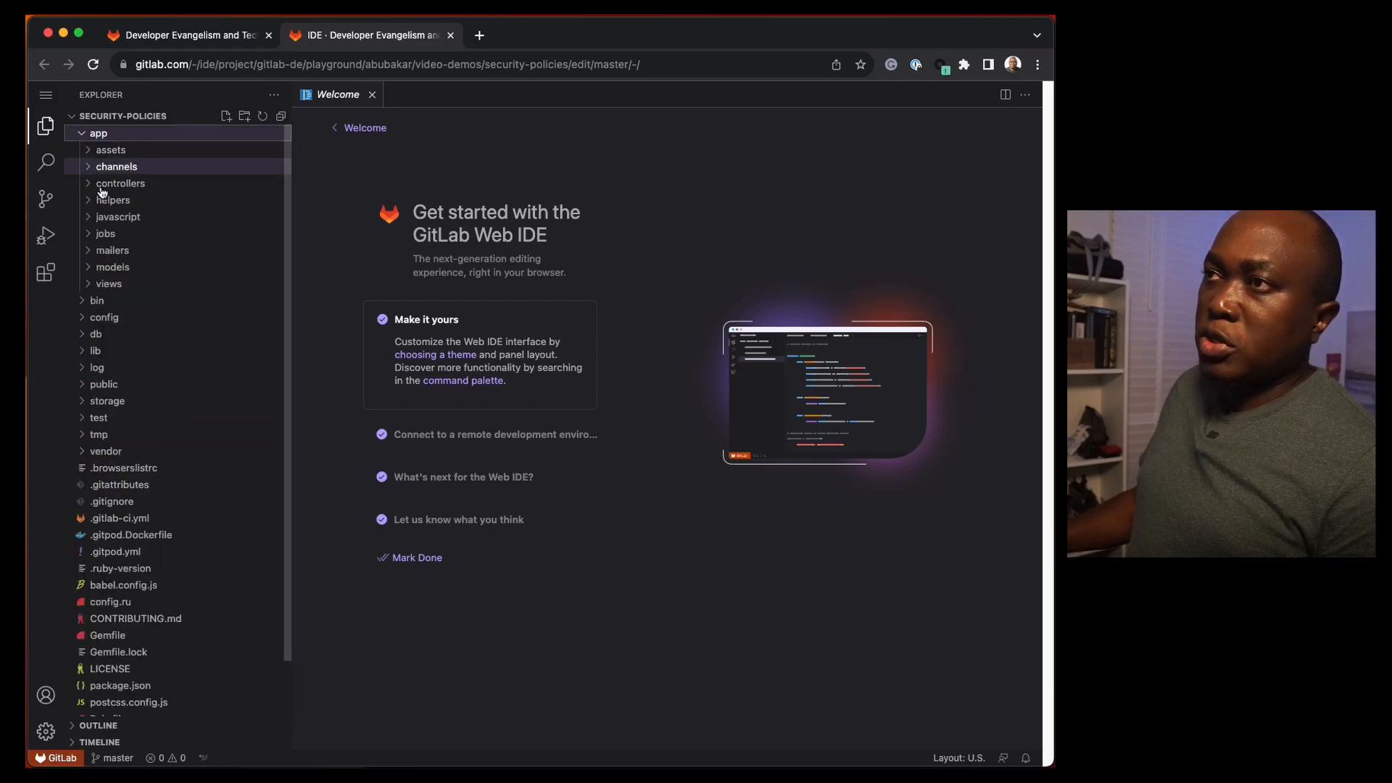
click(90, 286)
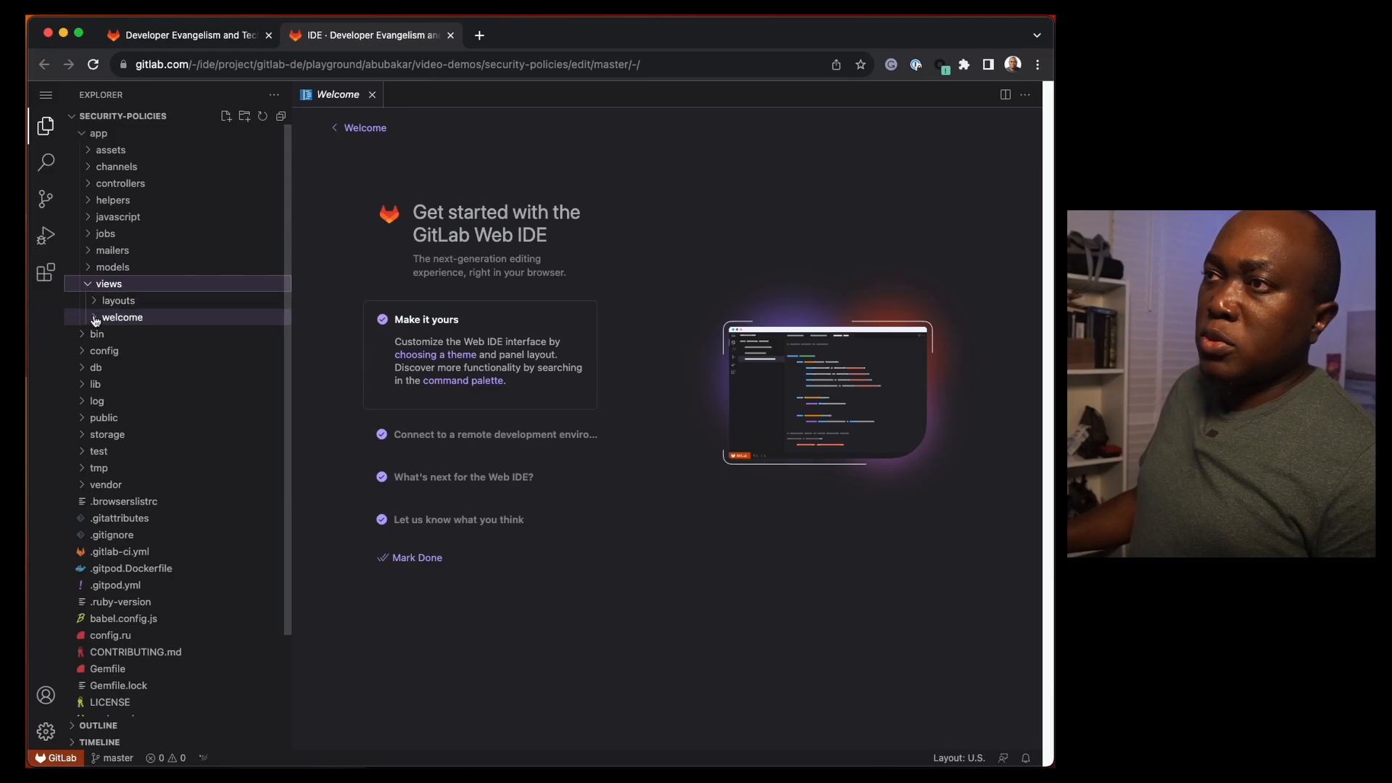
click(96, 324)
click(118, 333)
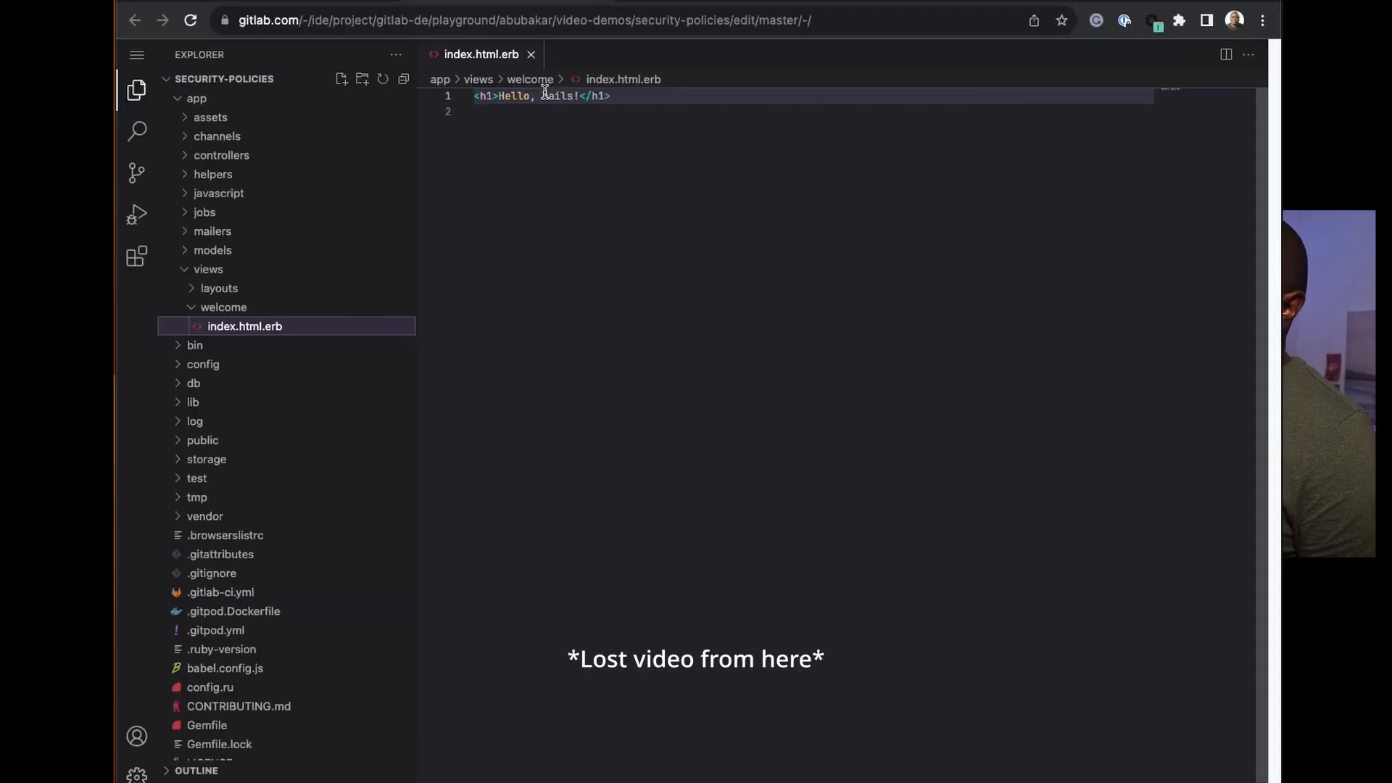
drag(403, 128, 430, 127)
drag(572, 90, 576, 92)
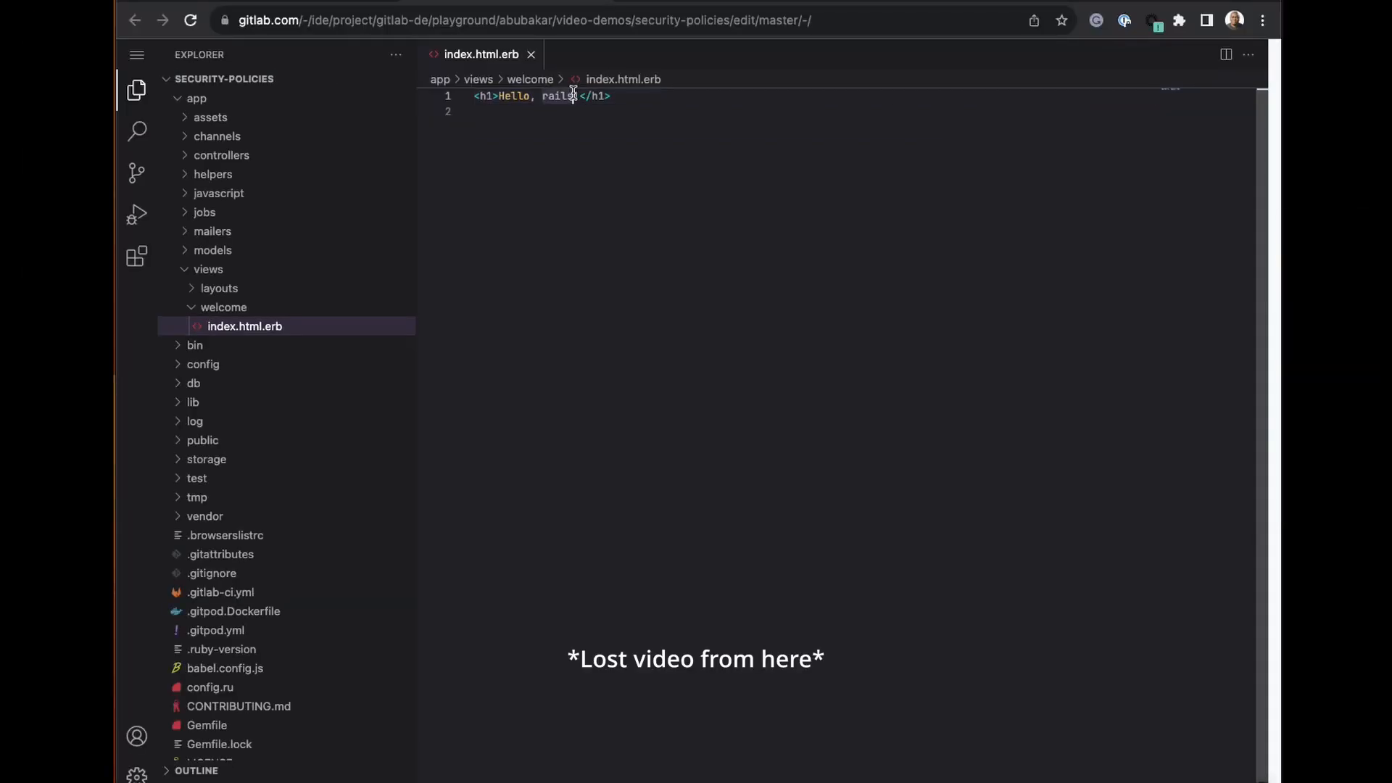
text(GitLab)
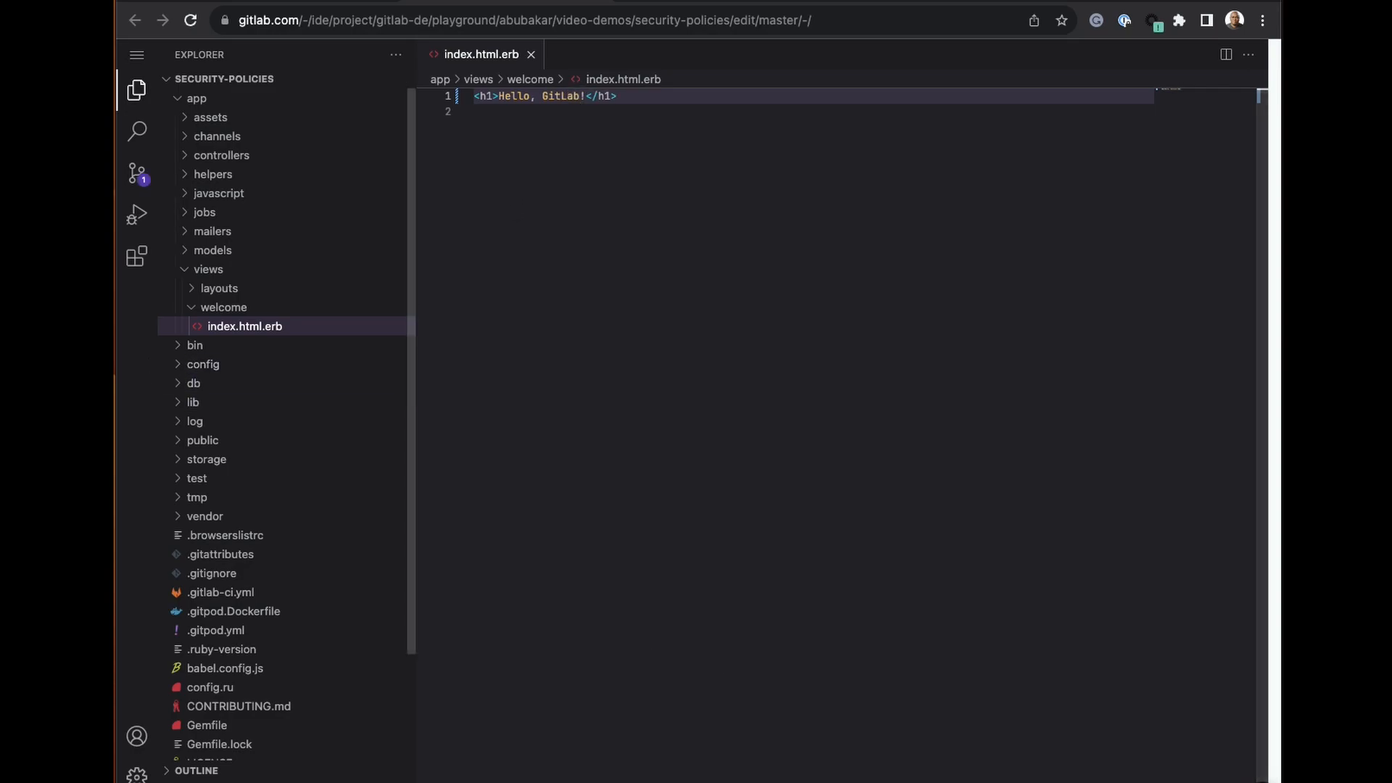
Commit the index.html.erb change with the message "Welcome GitLab" to a new branch, keeping the suggested branch name
click(143, 171)
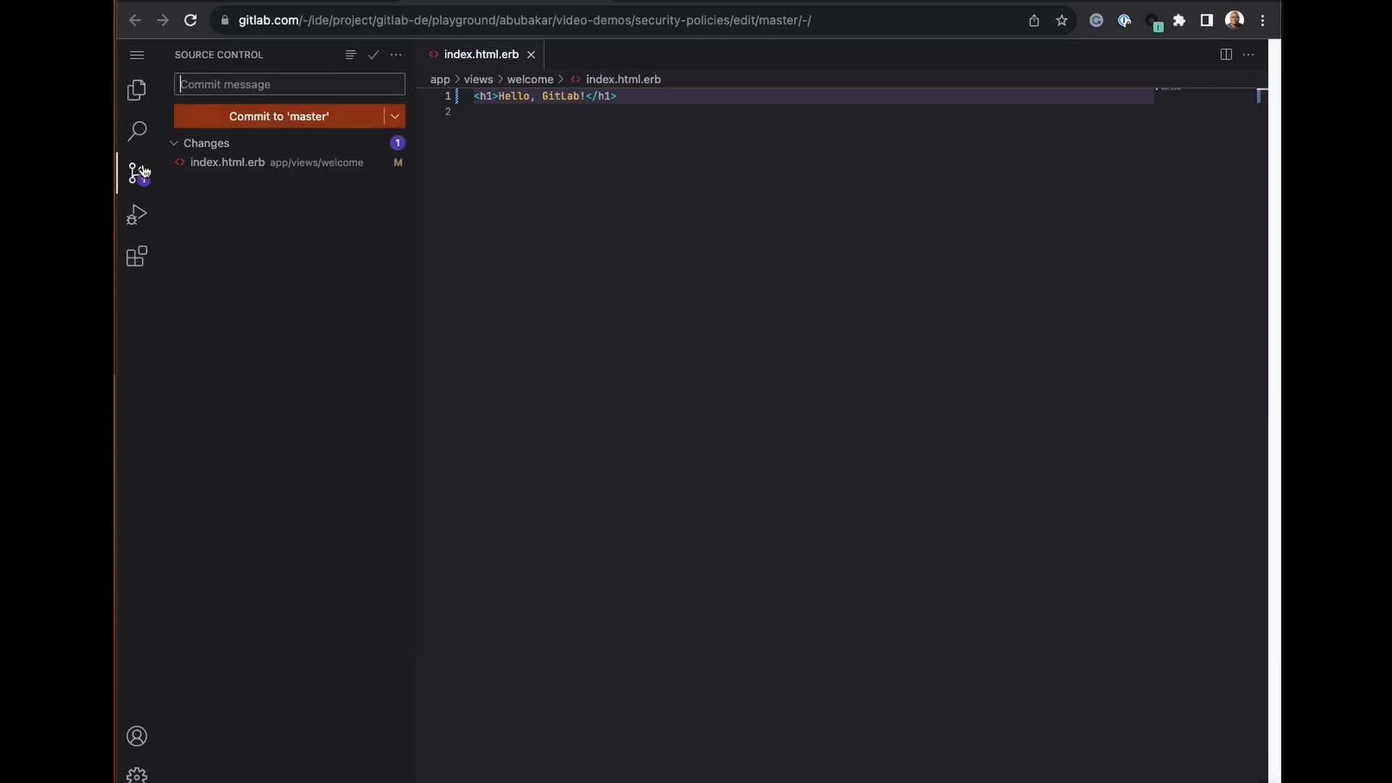
click(278, 80)
text(welcome GitLab)
click(188, 82)
key(BackSpace)
text(W)
click(395, 120)
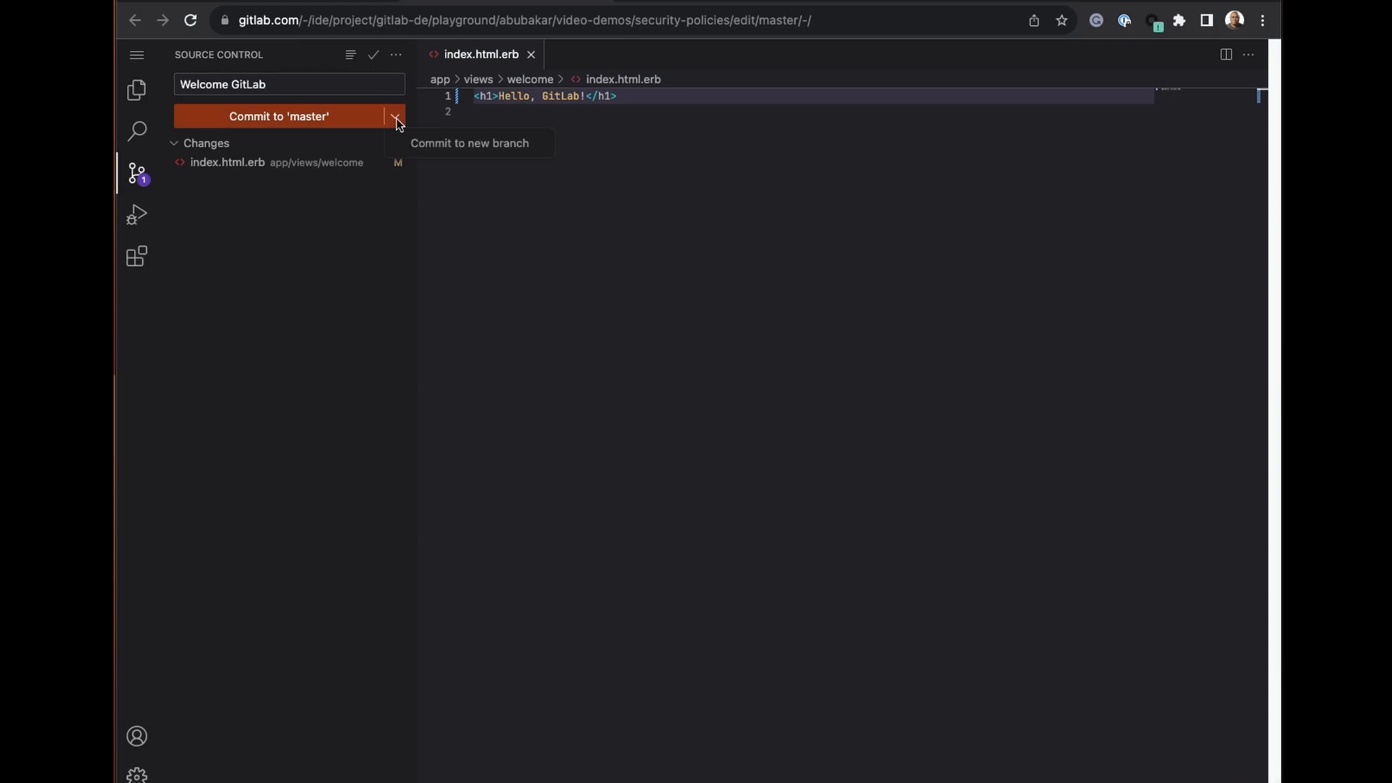
click(496, 144)
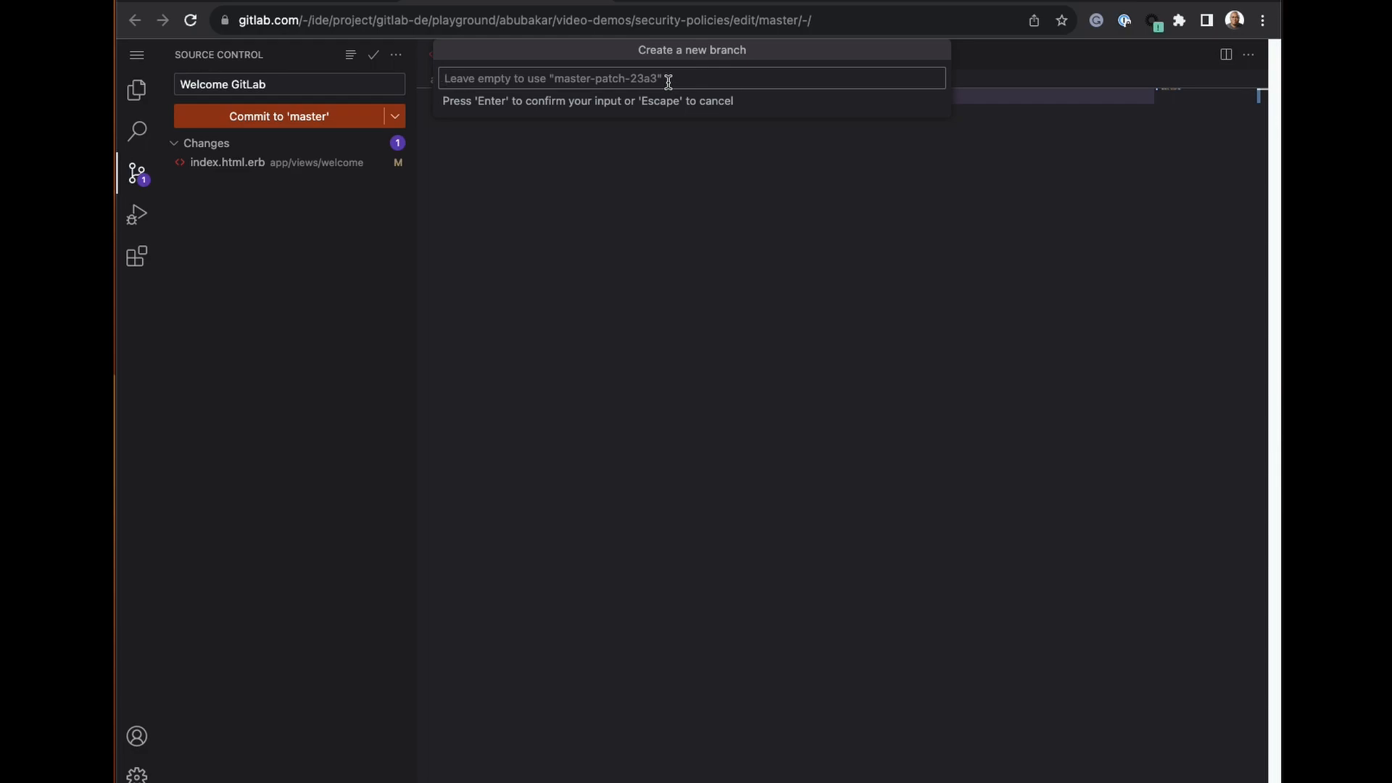
key(Return)
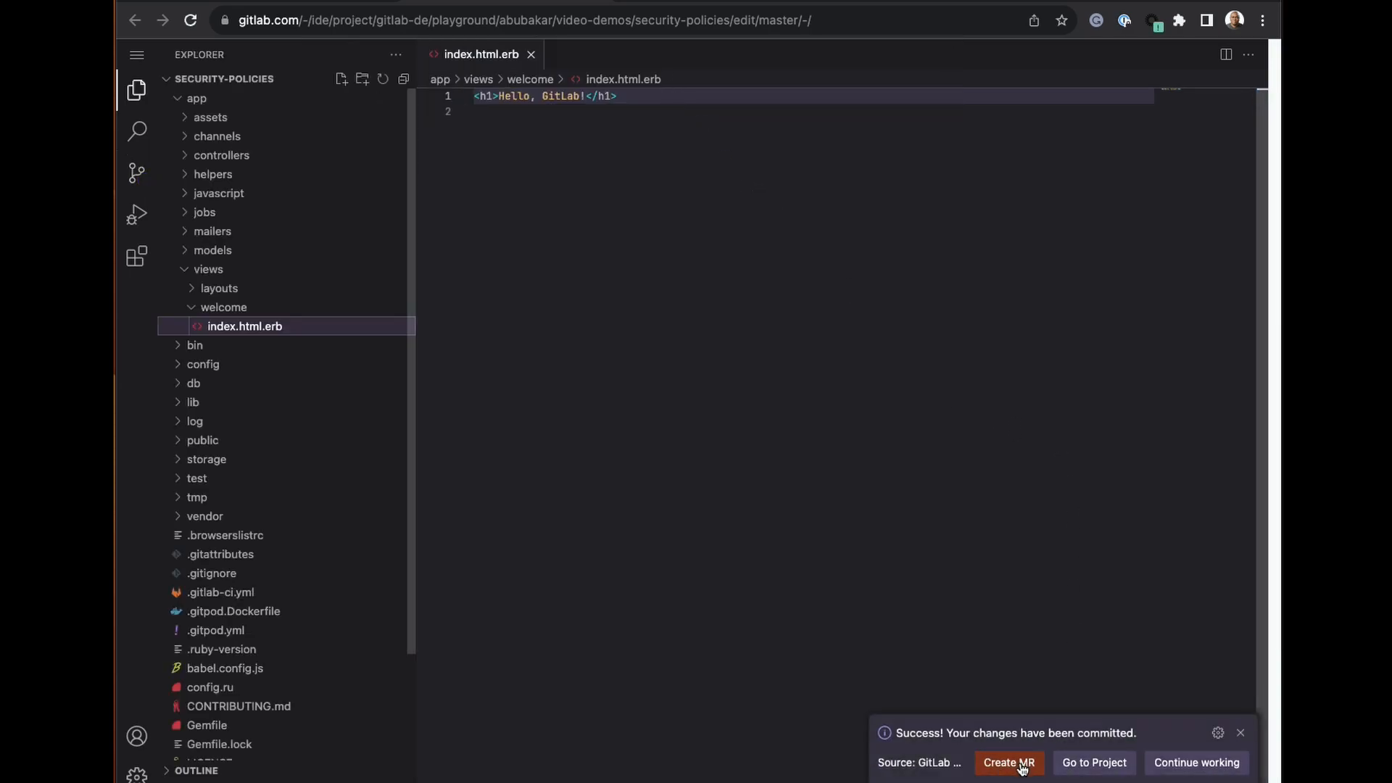
Create a merge request titled "Welcome GitLab MR" from the new branch into master, assigned to yourself
click(1010, 763)
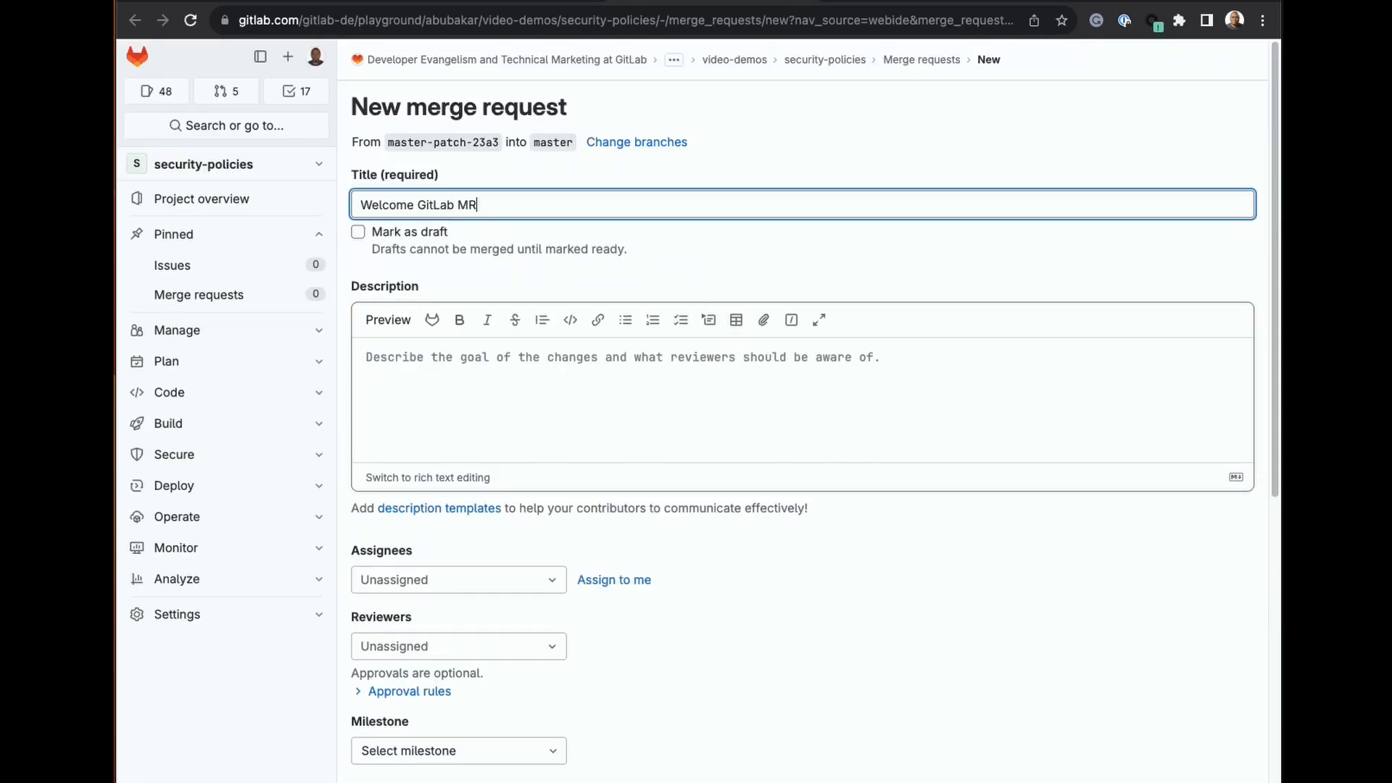
click(617, 581)
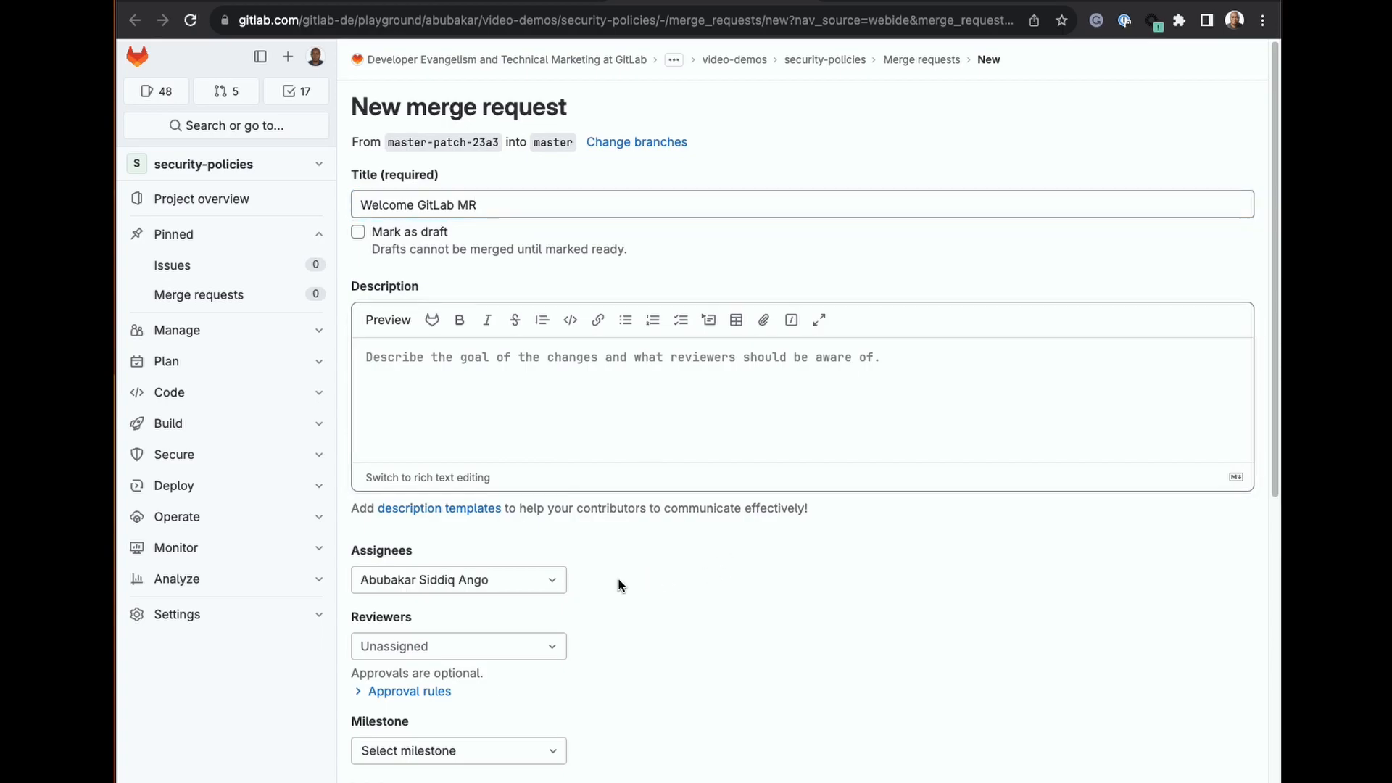
scroll(653, 588, down, 5)
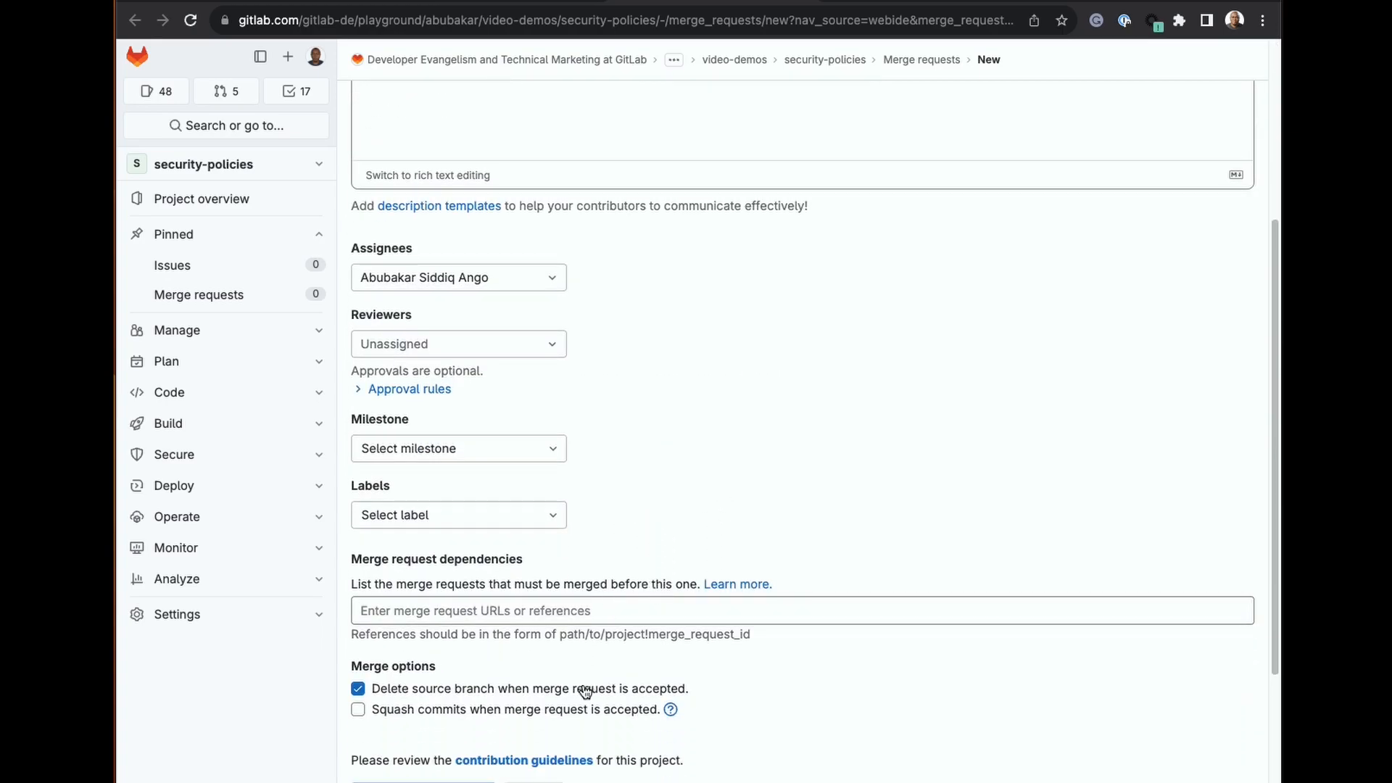
scroll(827, 699, down, 3)
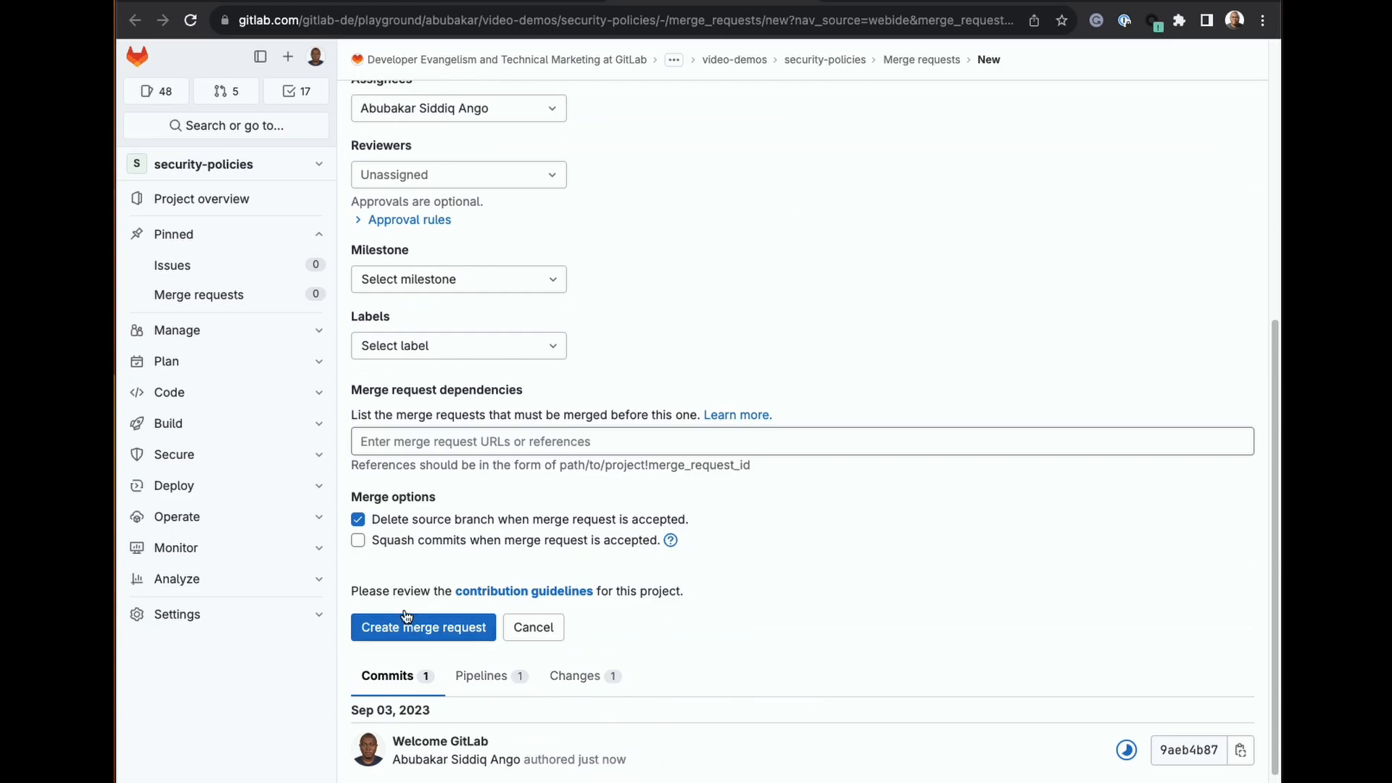
click(412, 632)
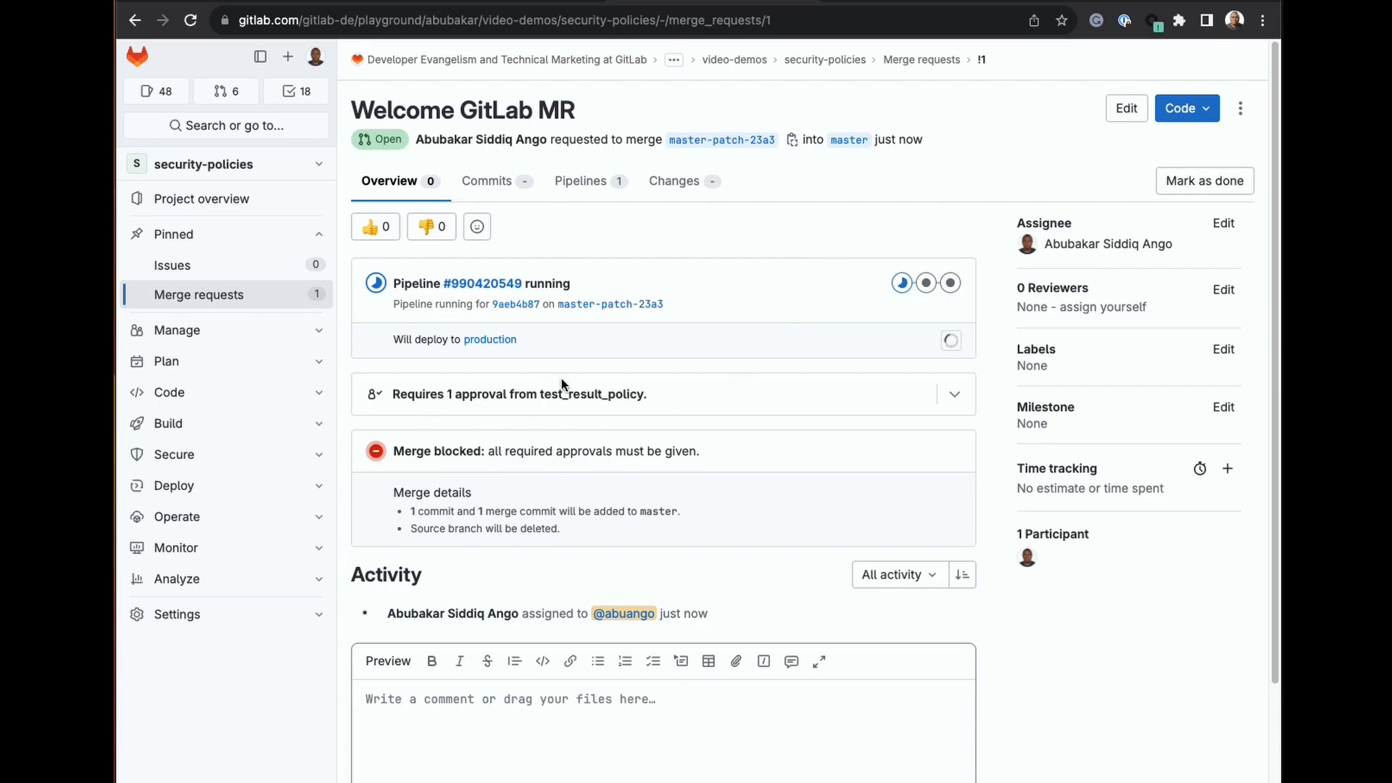
Examine the merge request's eligible approvers for test_result_policy and the jobs in the pipeline's test stage
click(954, 395)
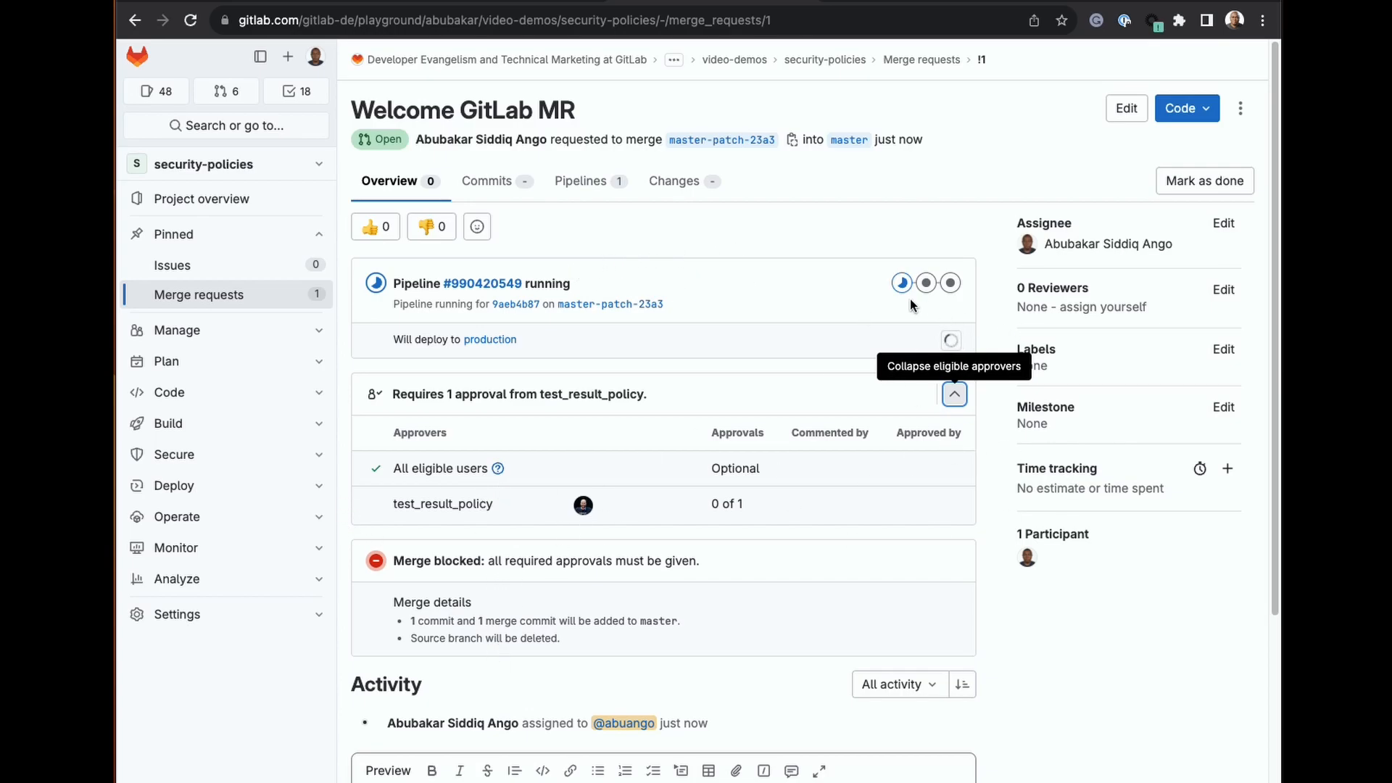
mouse_move(586, 506)
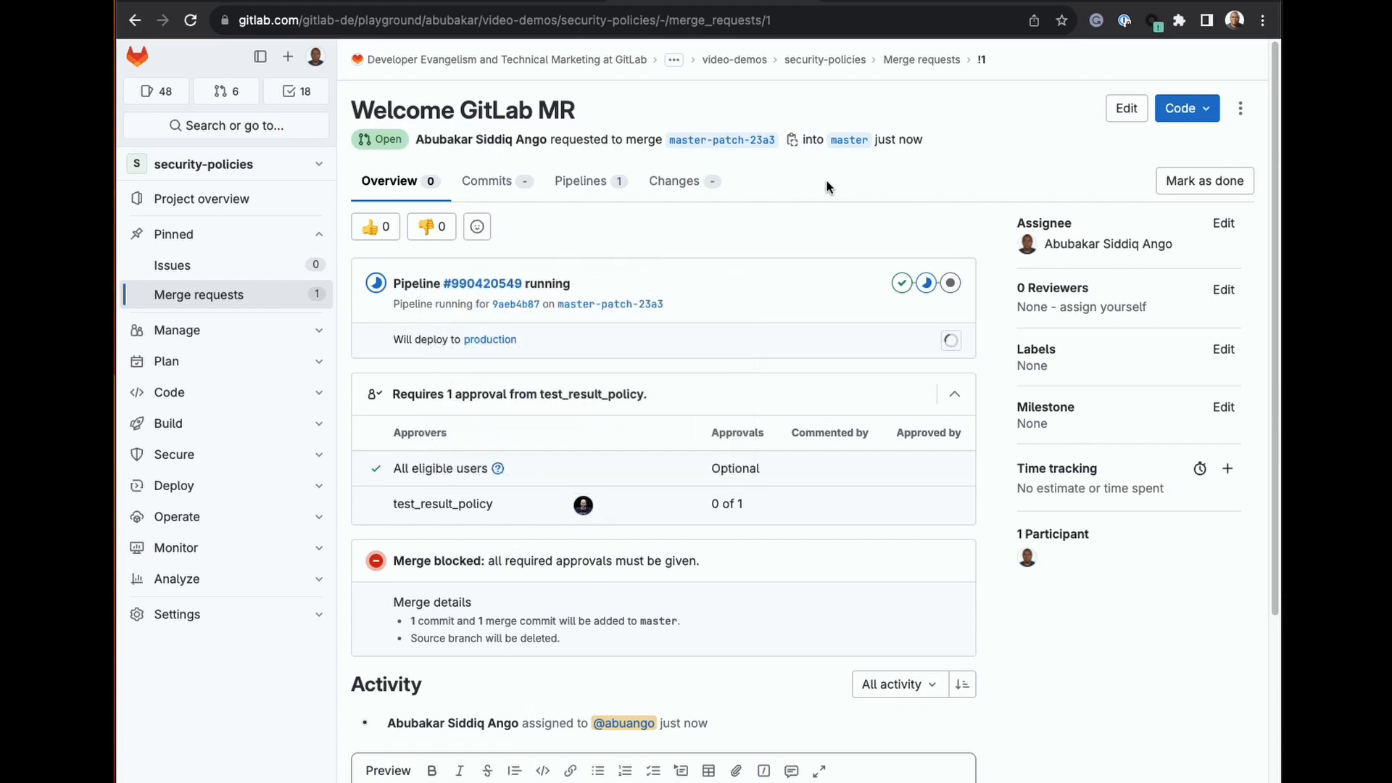
click(928, 282)
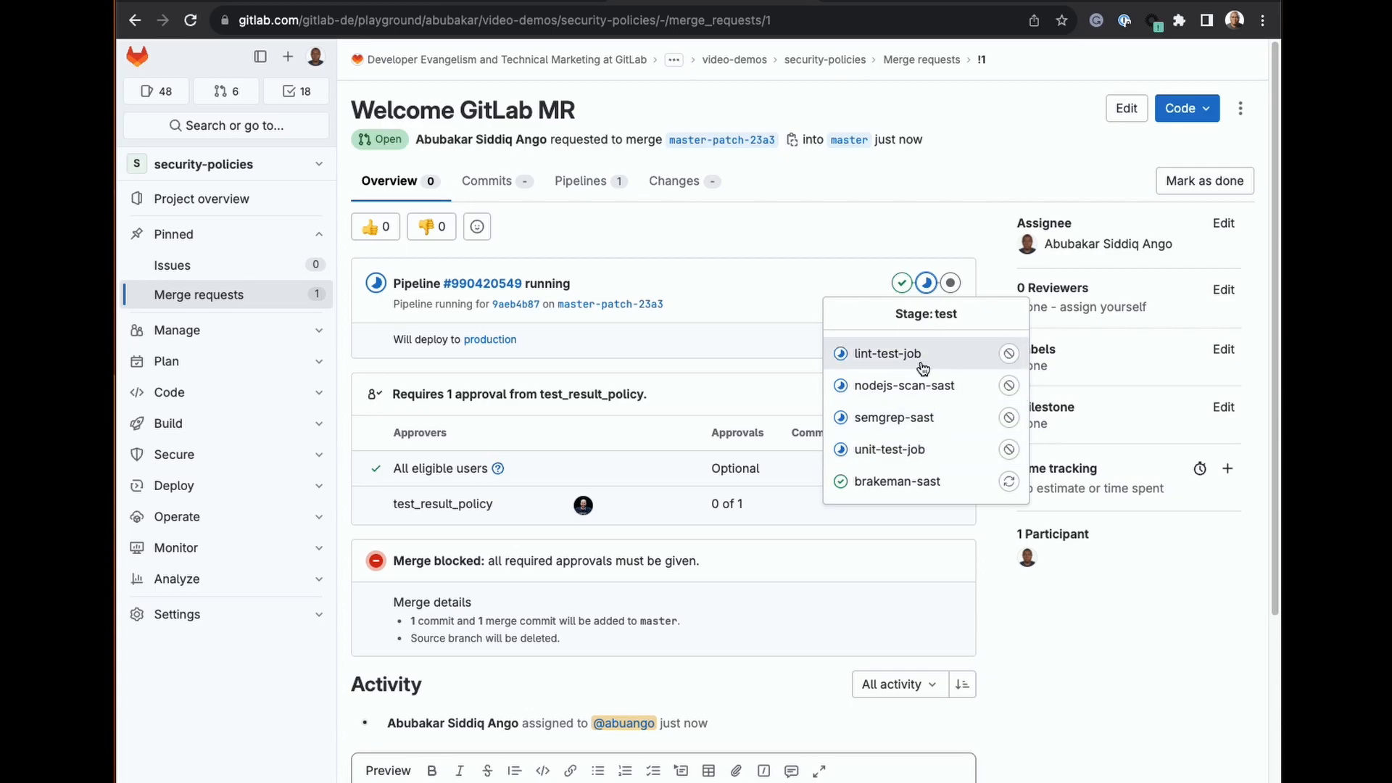
scroll(918, 356, down, 1)
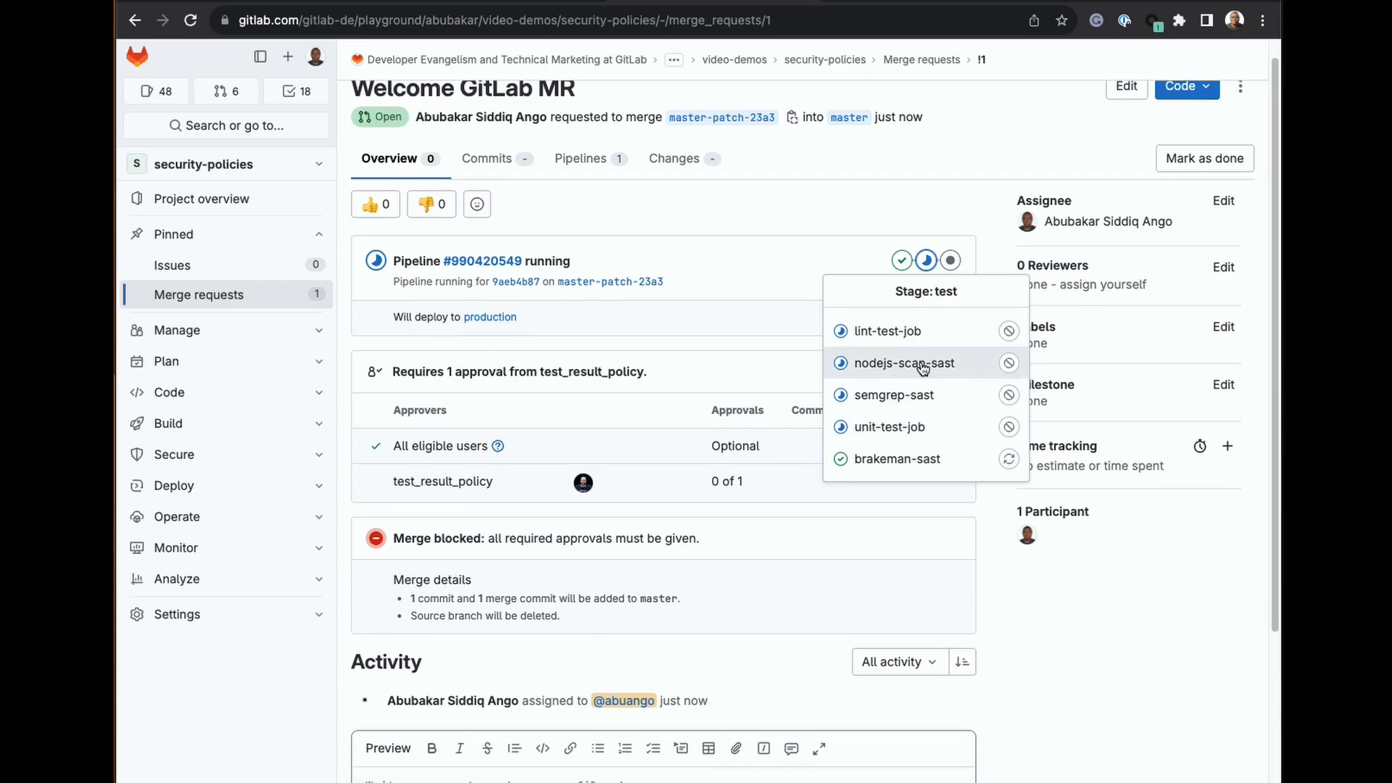
click(924, 195)
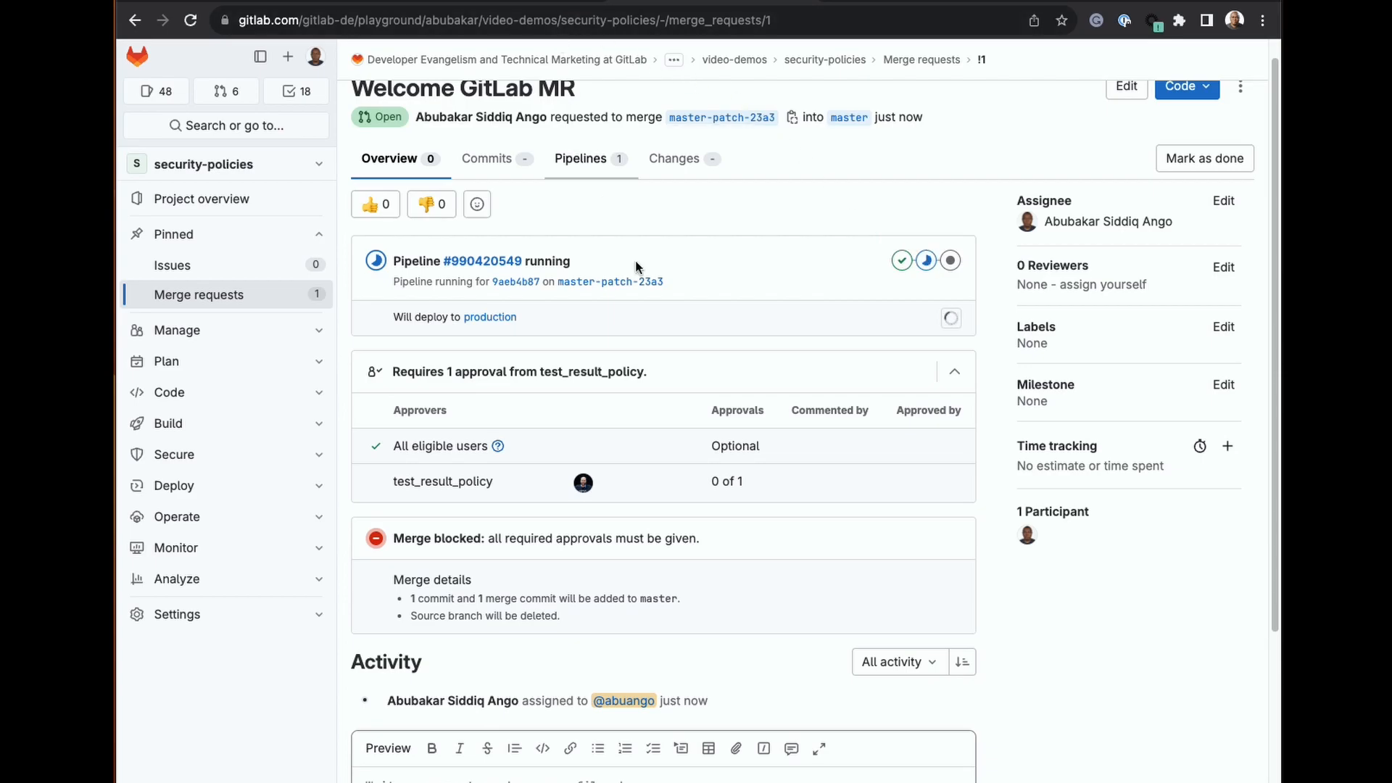
click(928, 261)
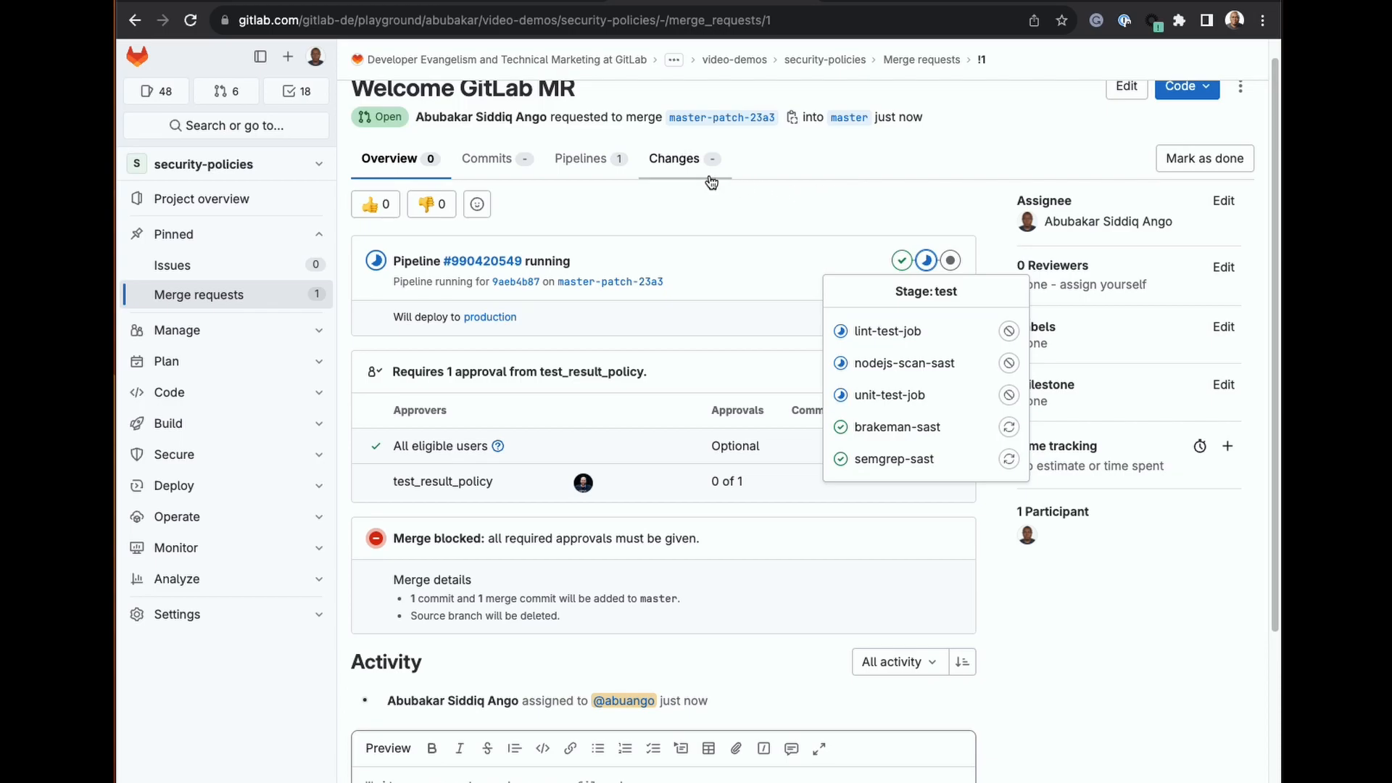
Edit the test-security_policy scan execution policy so that it triggers every time a pipeline runs for all branches
click(283, 616)
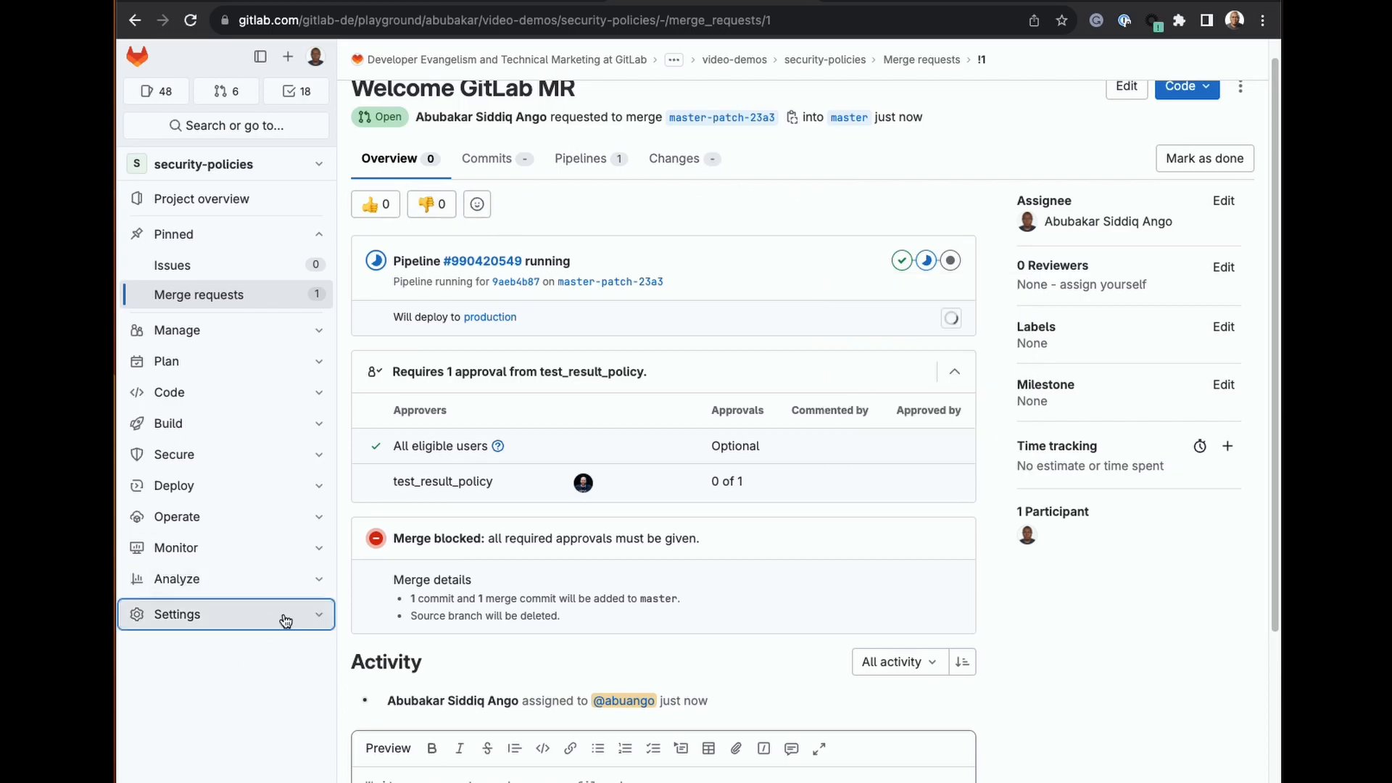
click(290, 458)
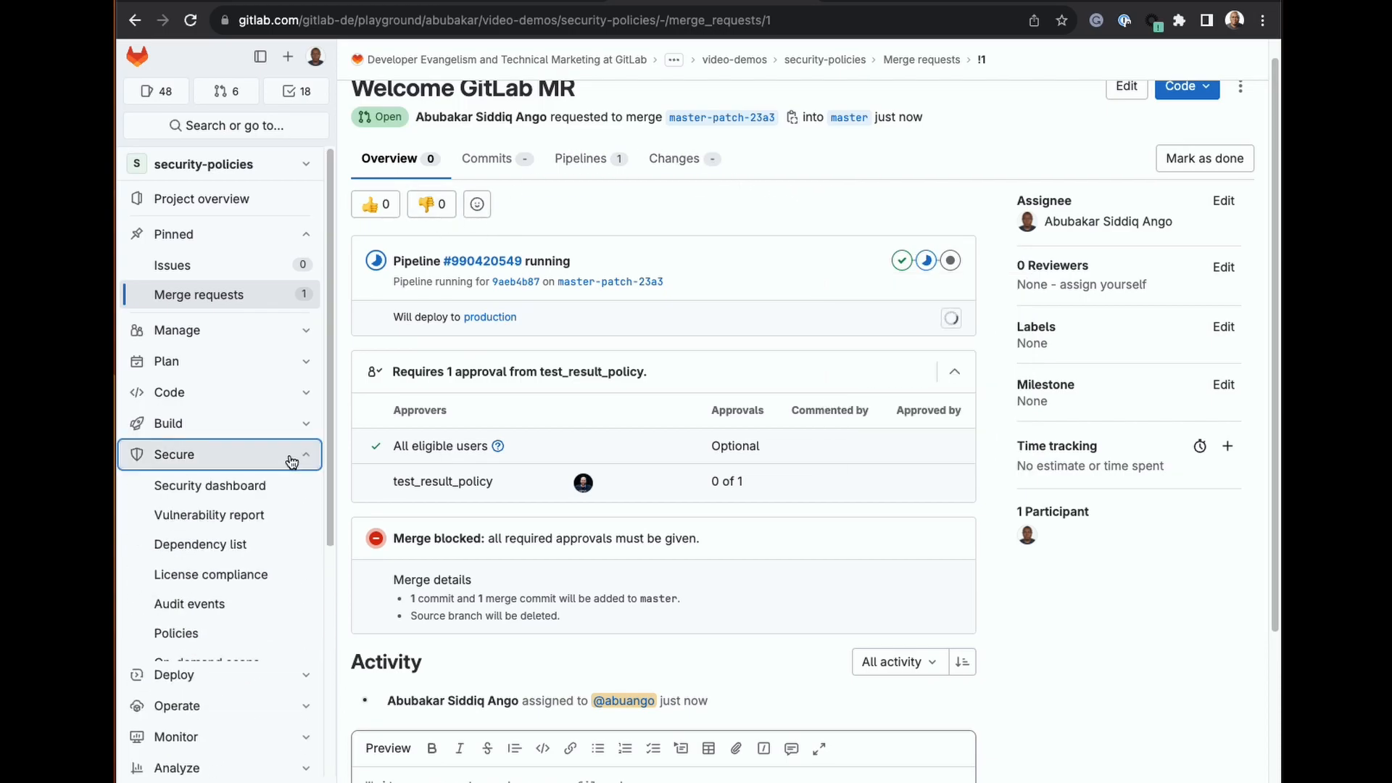
click(212, 634)
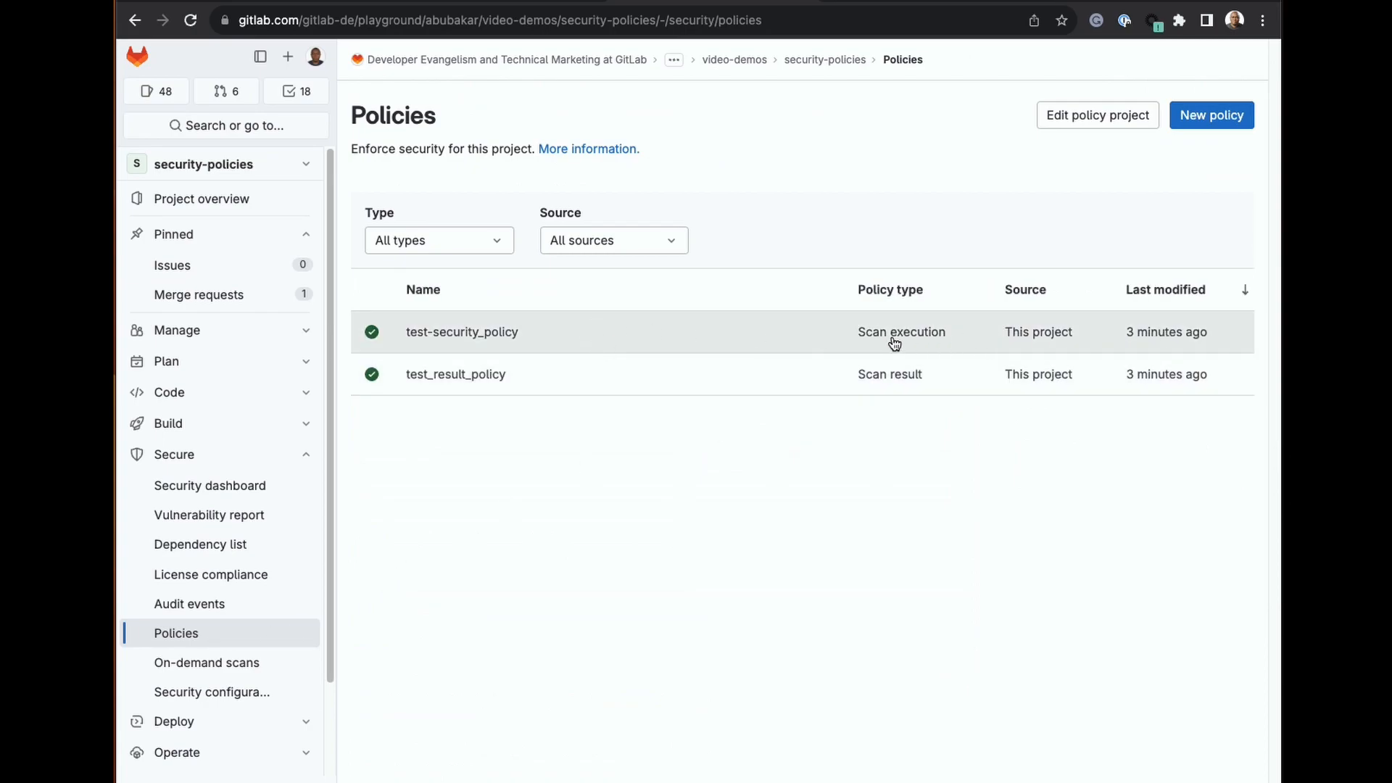
click(835, 337)
click(979, 102)
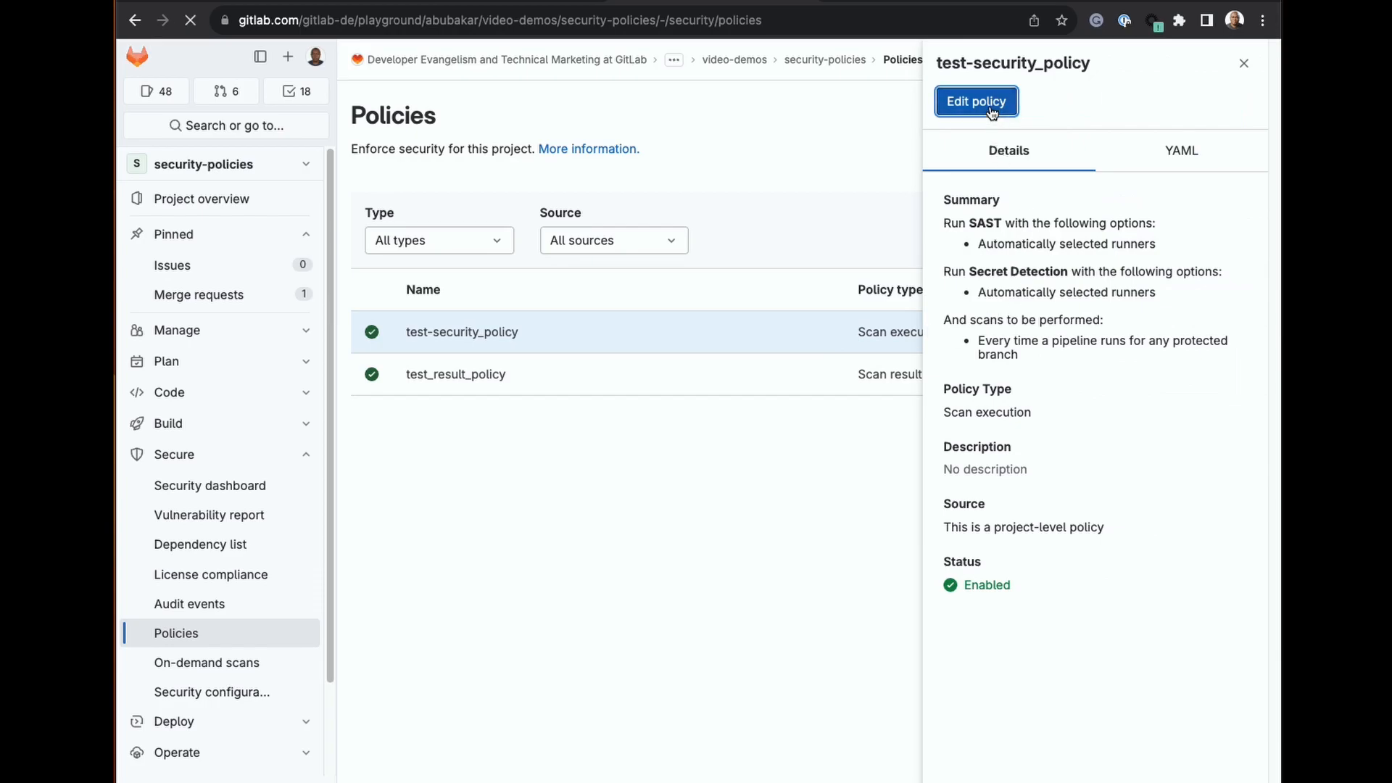
scroll(751, 500, down, 5)
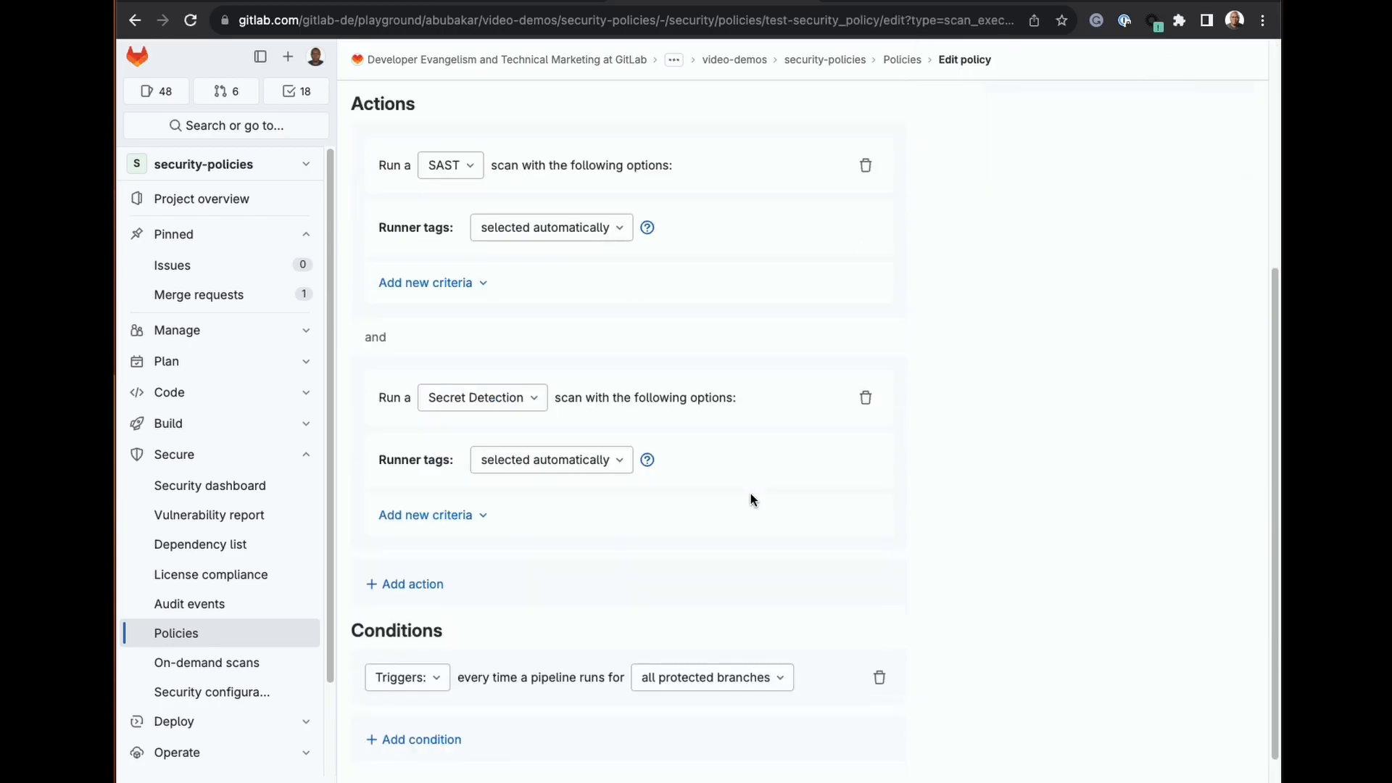
click(715, 661)
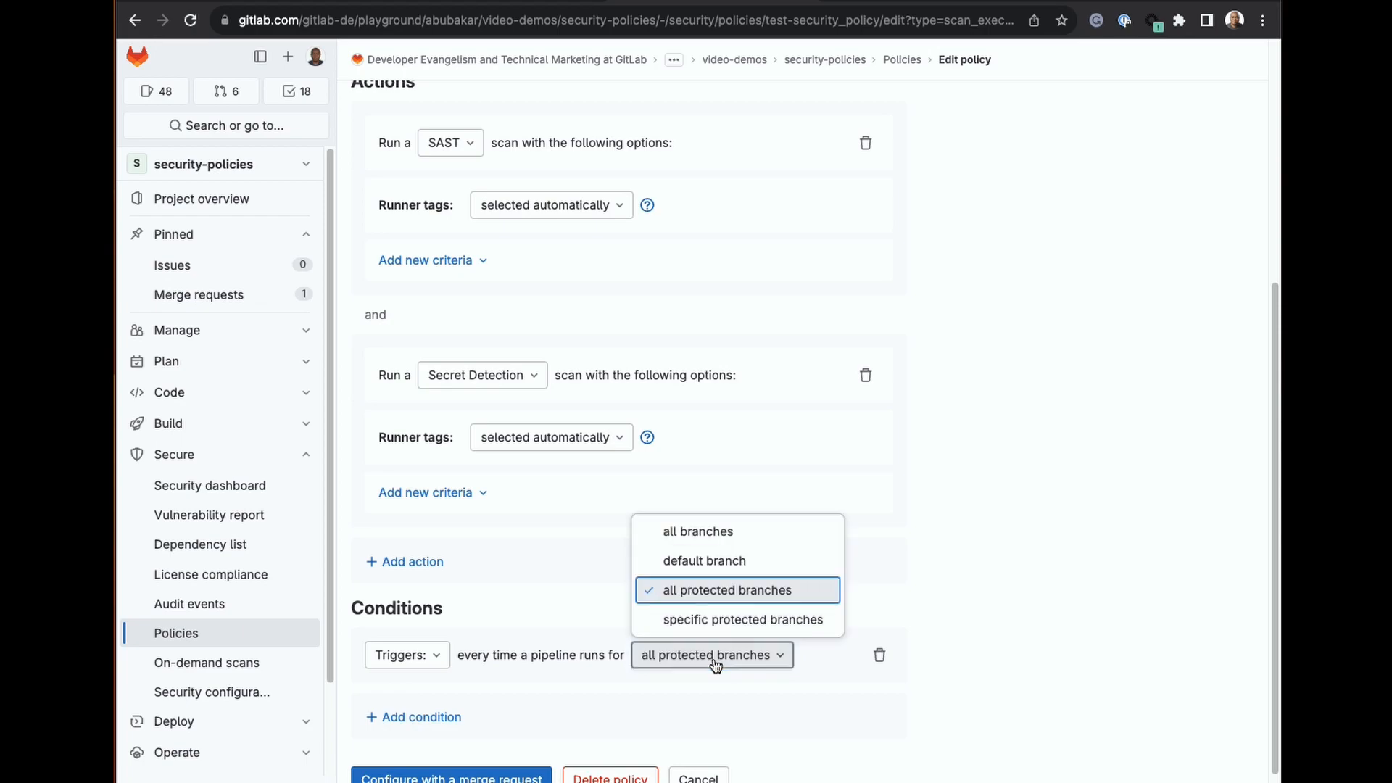
click(718, 535)
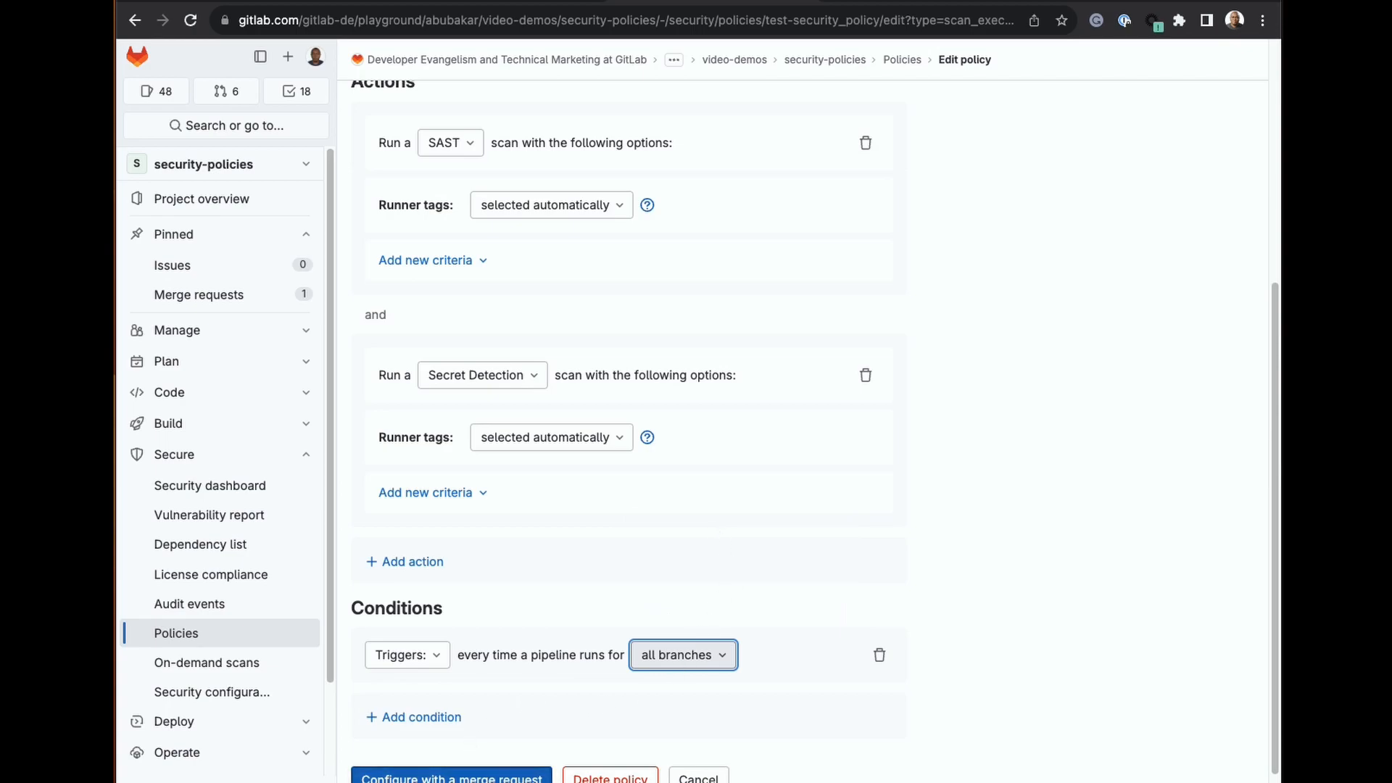
Submit the edited policy by configuring it with a merge request and review the branch_type change in policy.yml
click(451, 777)
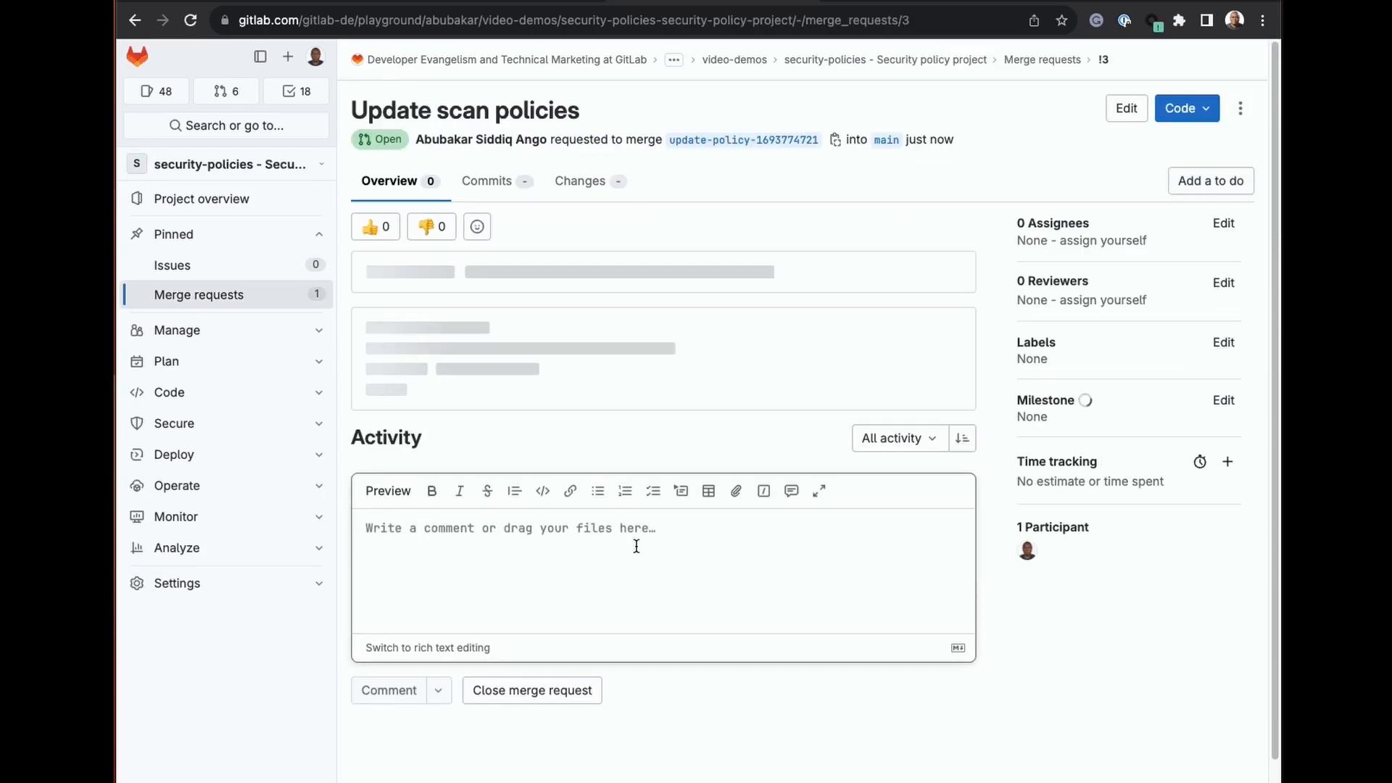
click(579, 185)
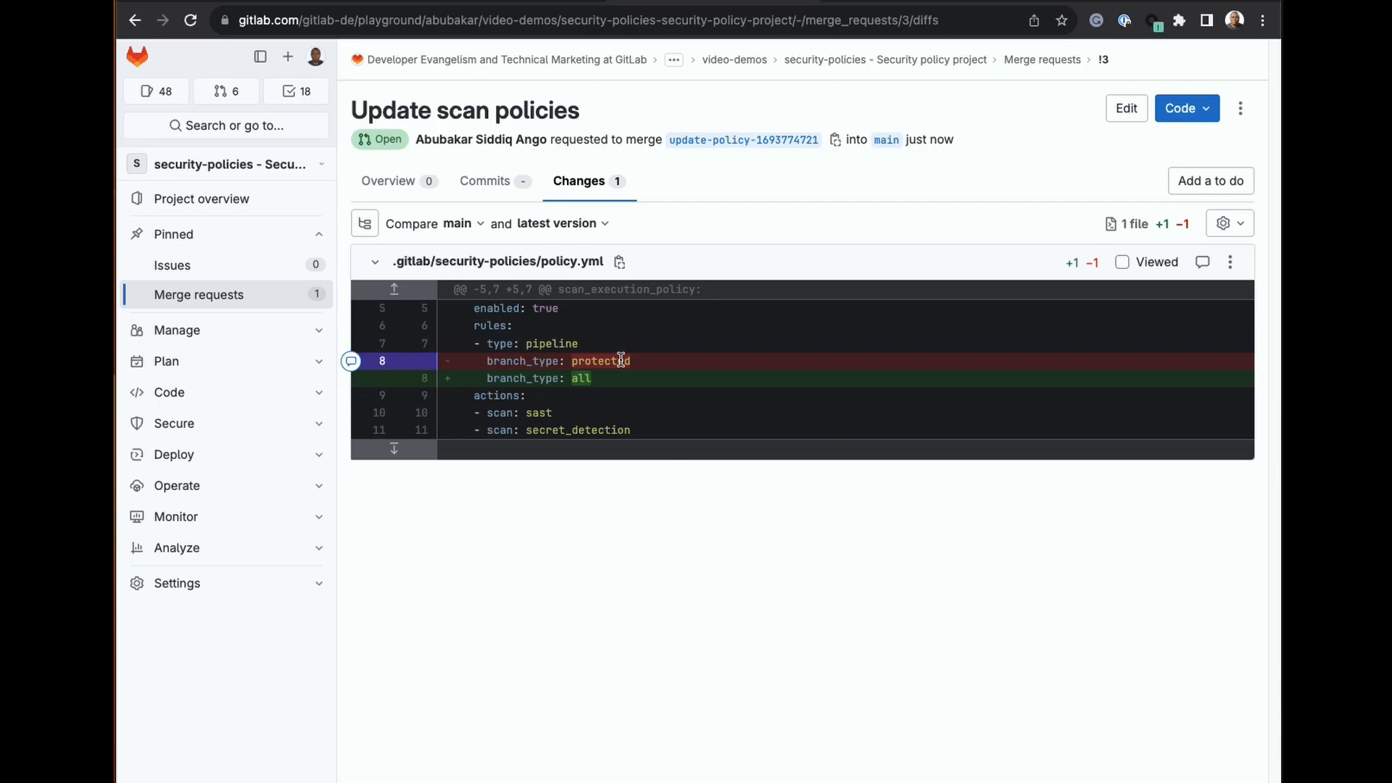
mouse_move(475, 141)
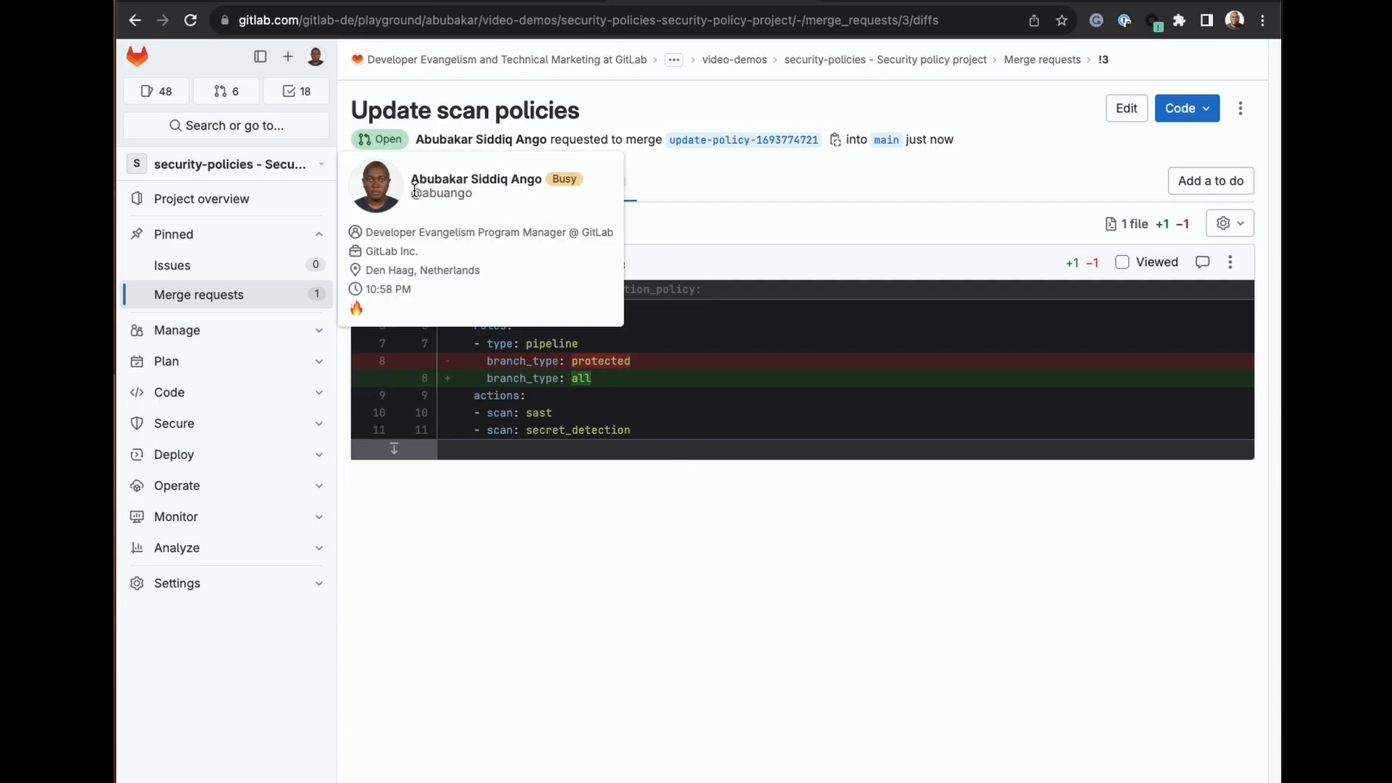
Merge the "Update scan policies" merge request into main and return to the security-policies project in video-demos
click(389, 182)
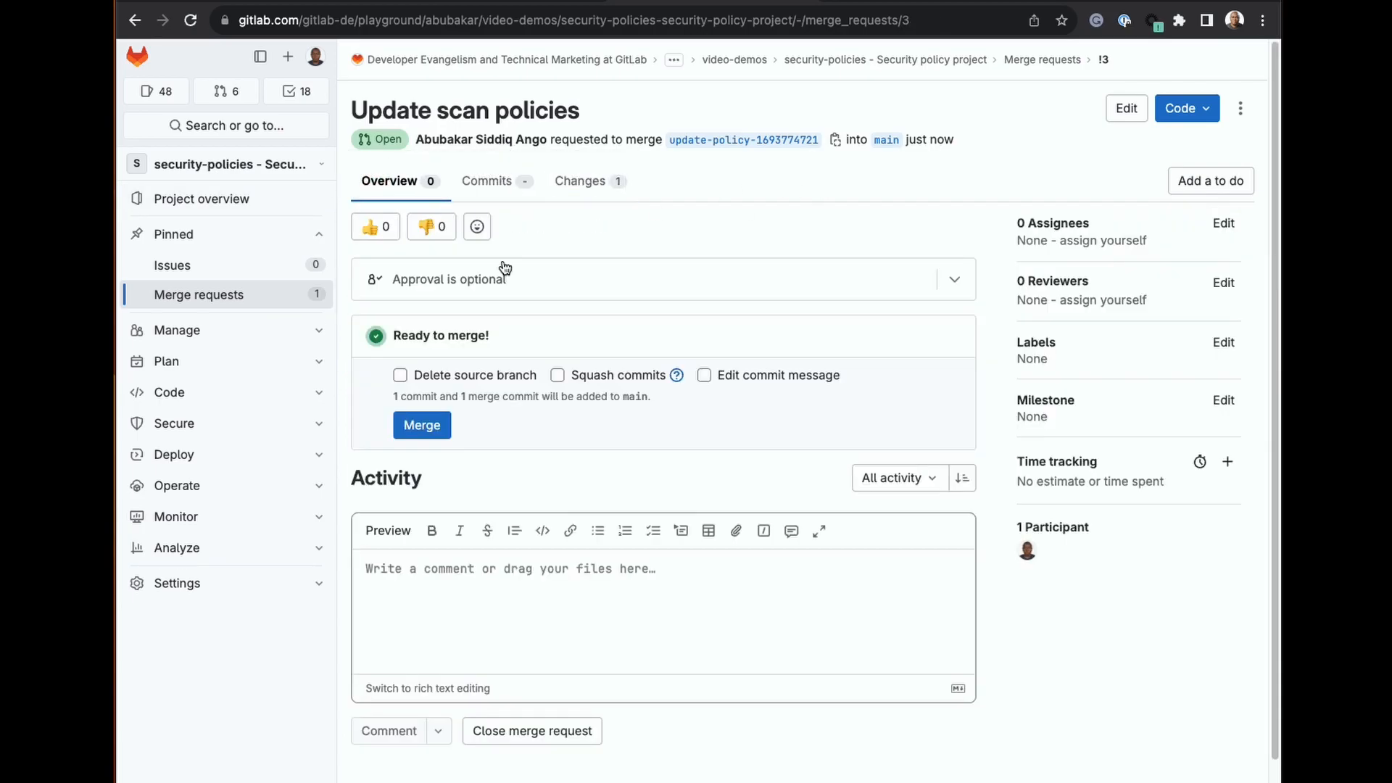
click(409, 428)
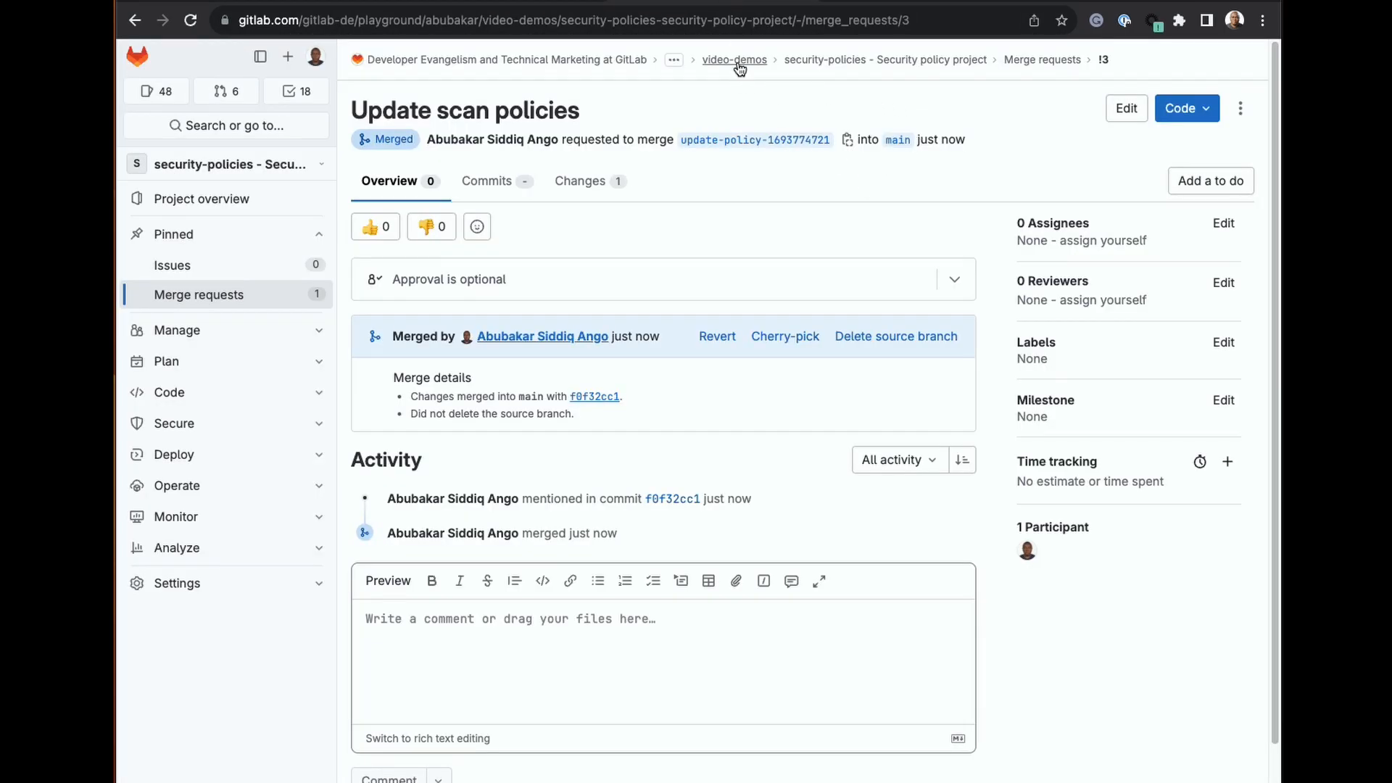
click(736, 64)
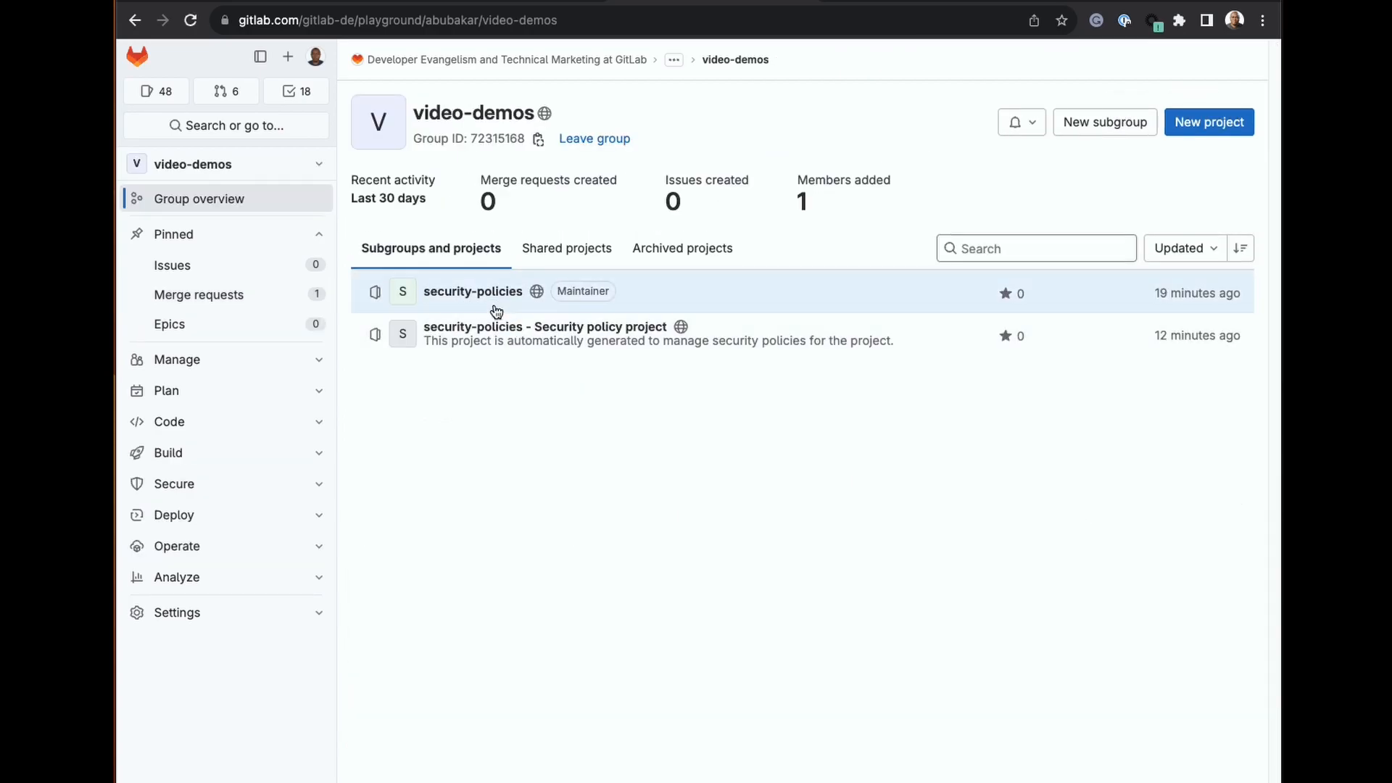
click(480, 291)
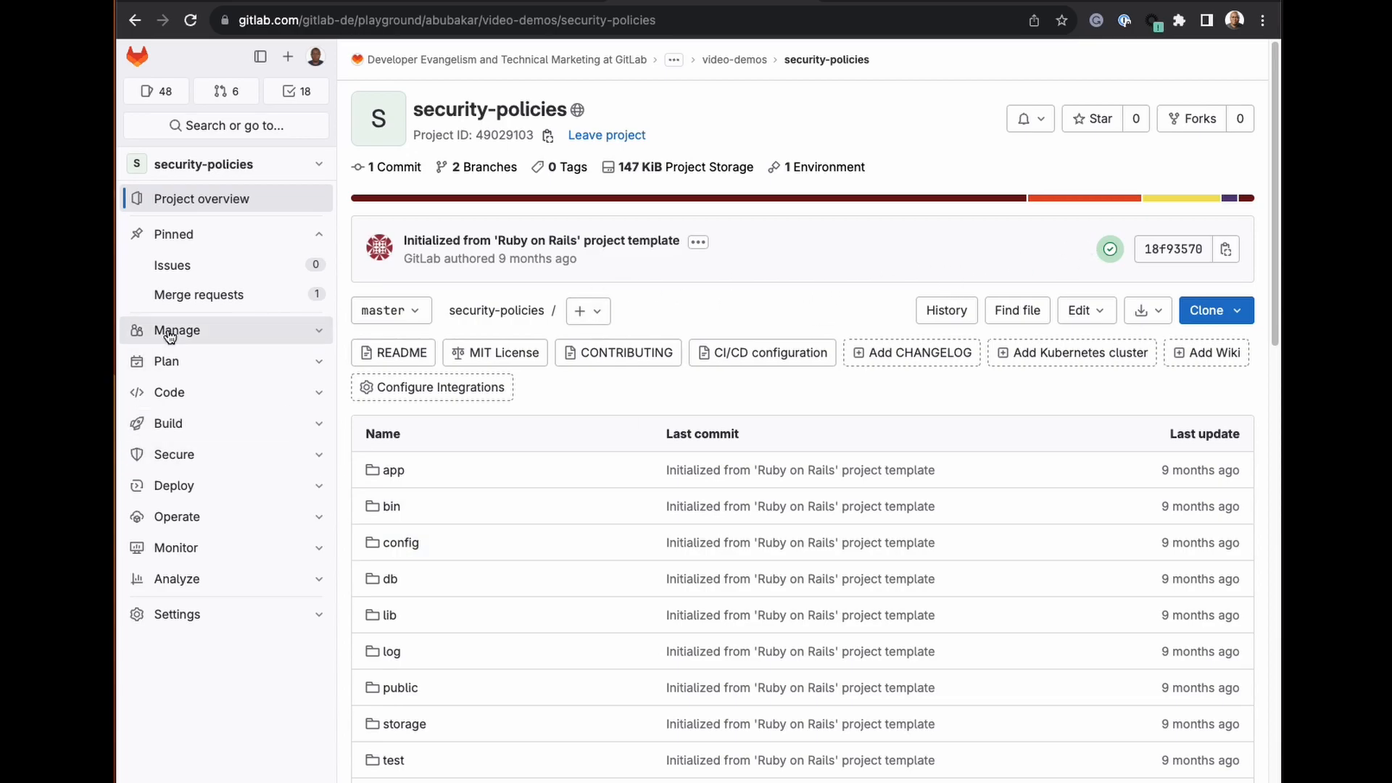
Examine the "Welcome GitLab MR" merge request's approval requirement, security scanning result and the security bot's comment
click(226, 295)
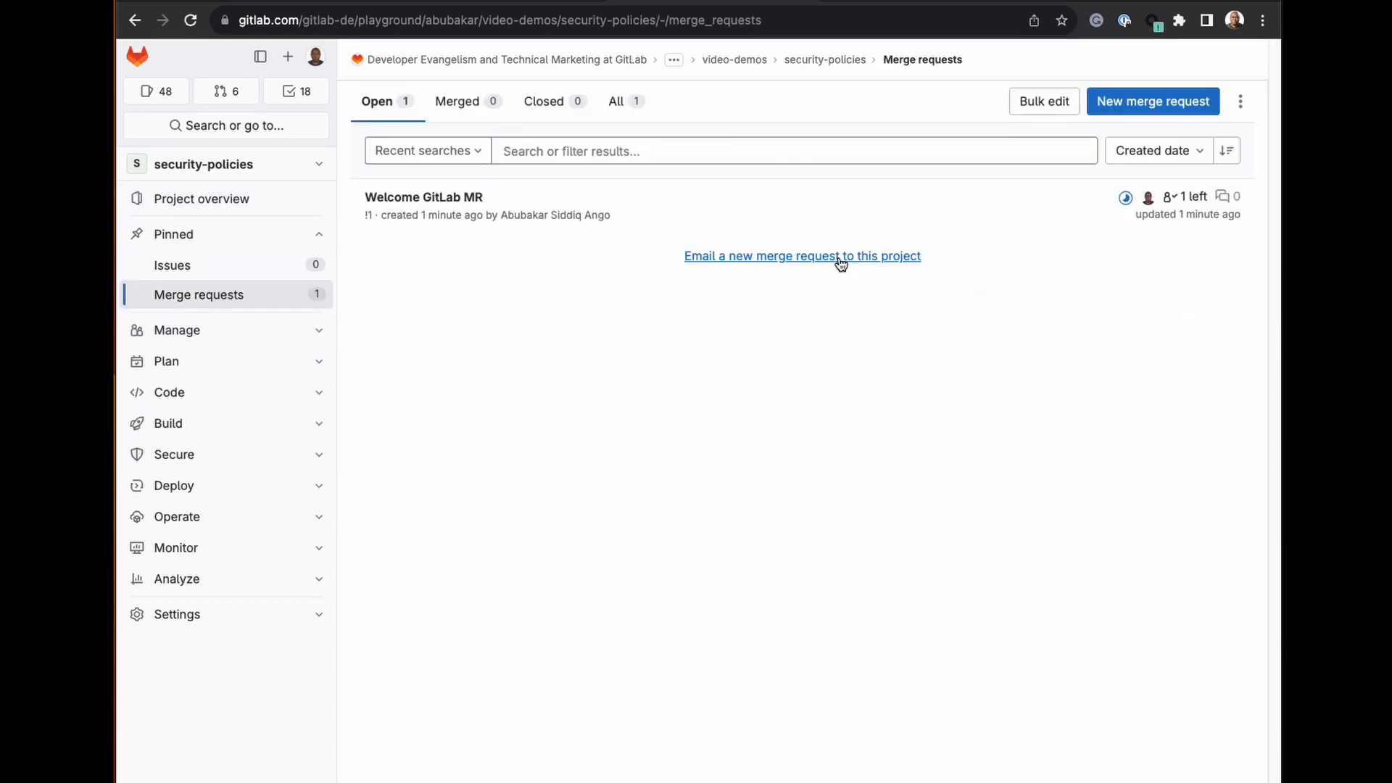
click(430, 199)
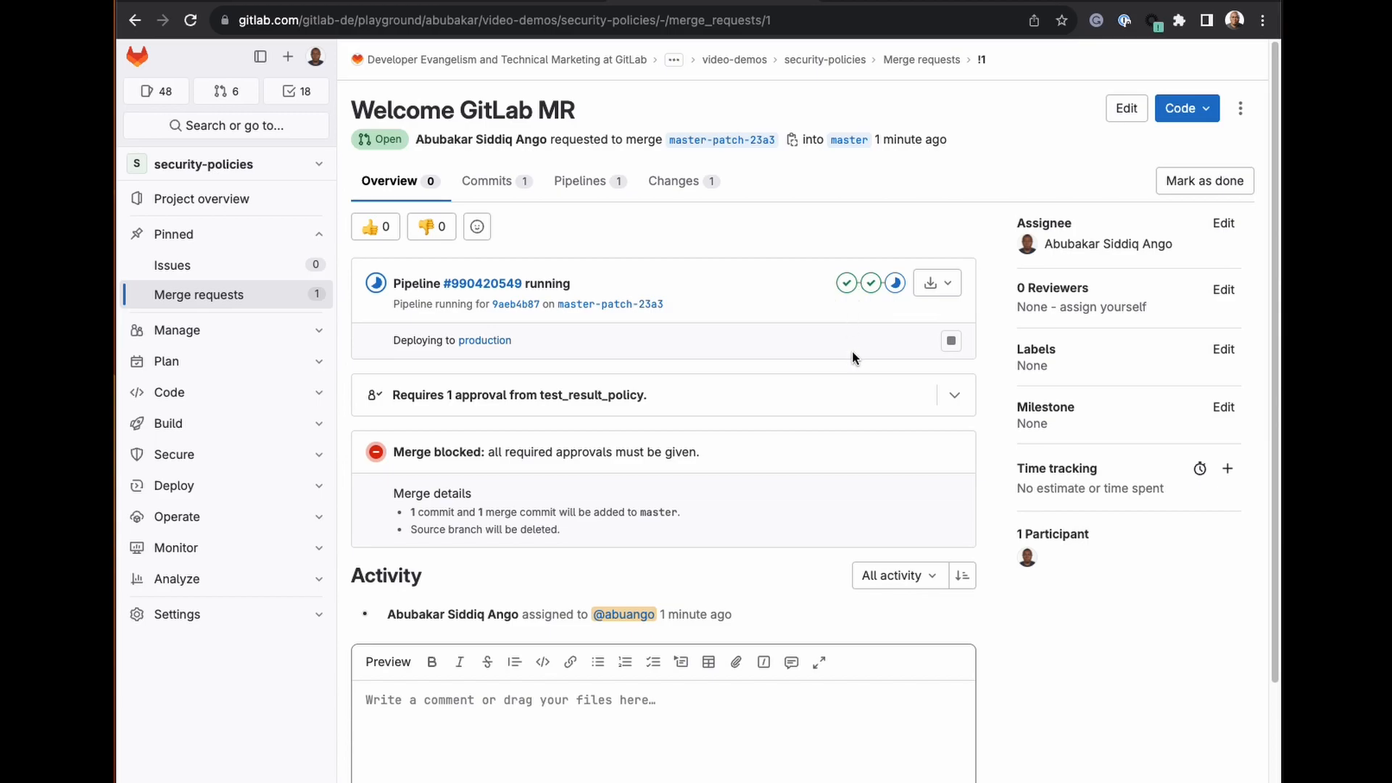
click(955, 392)
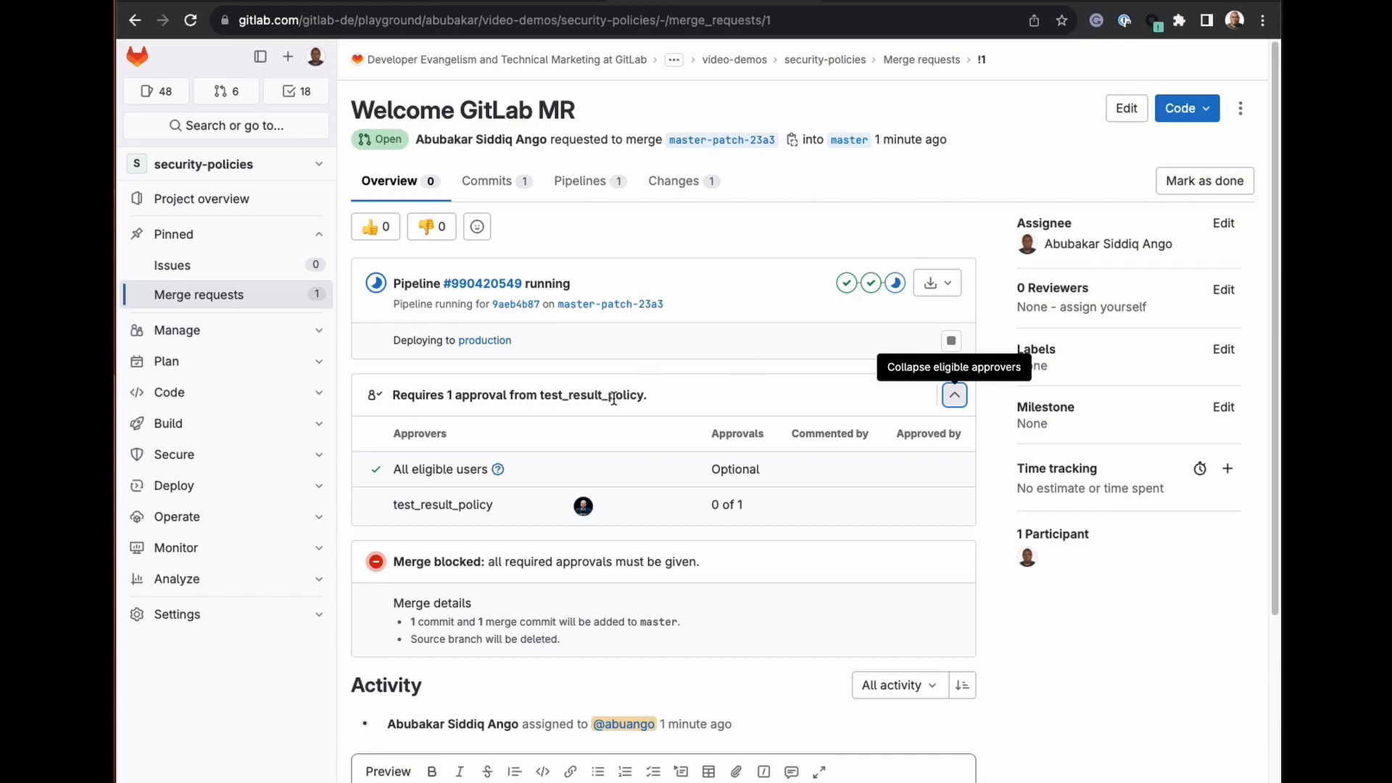
click(948, 403)
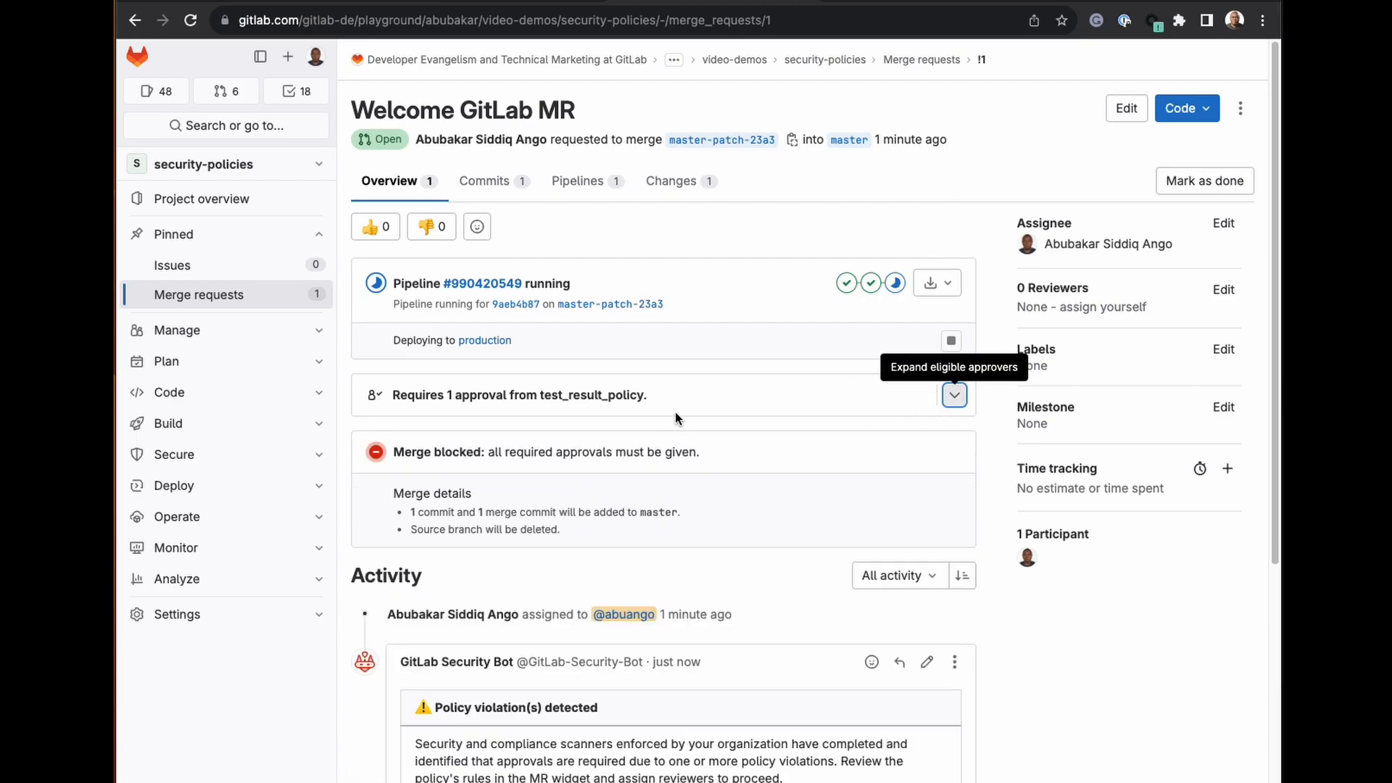
scroll(694, 411, down, 2)
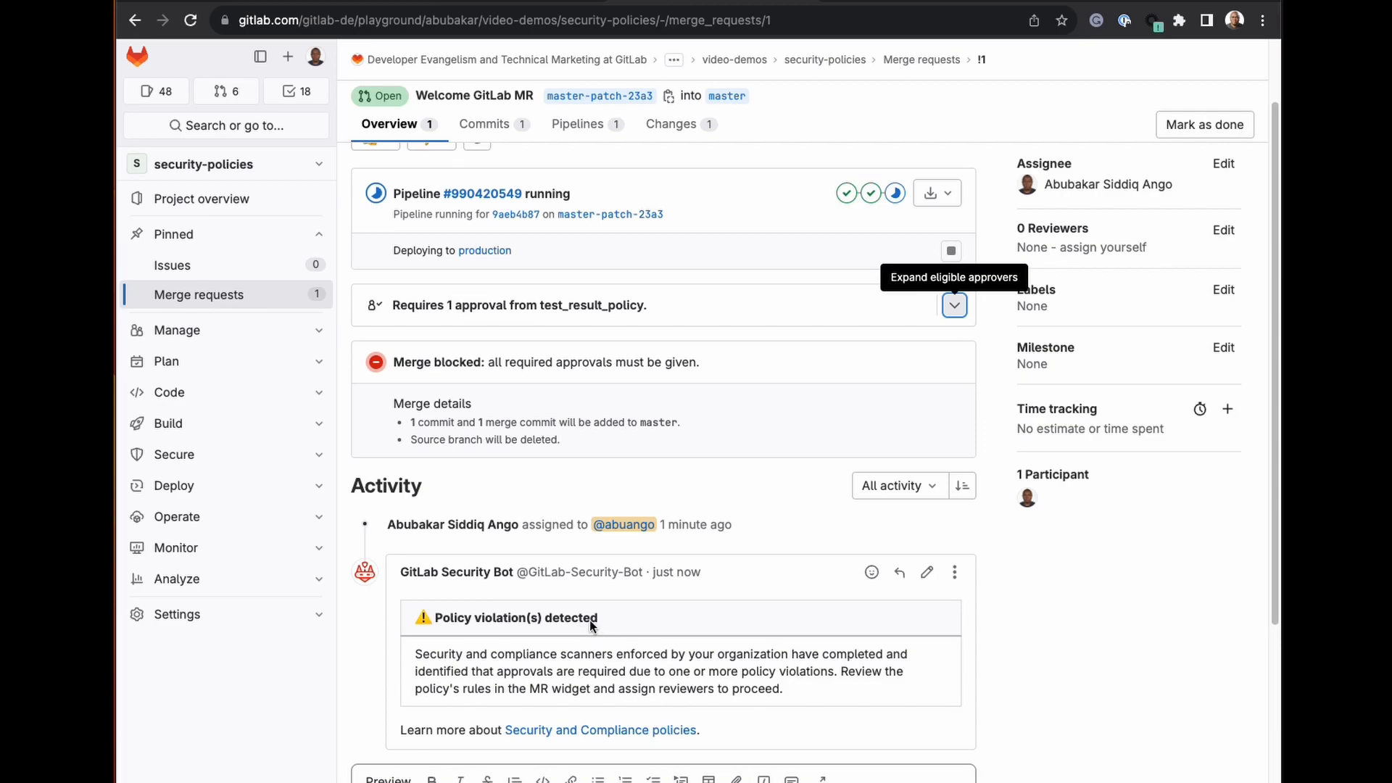
mouse_move(453, 580)
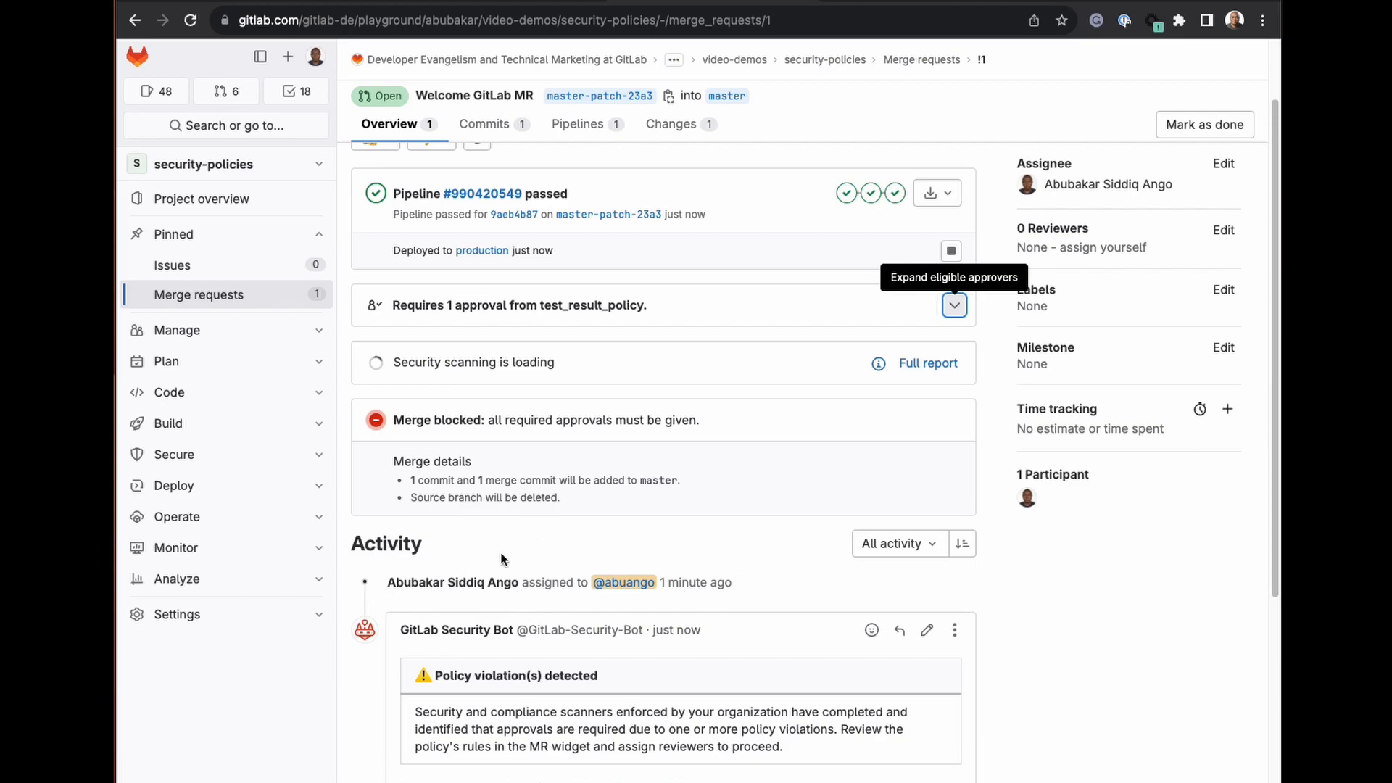
scroll(864, 515, down, 2)
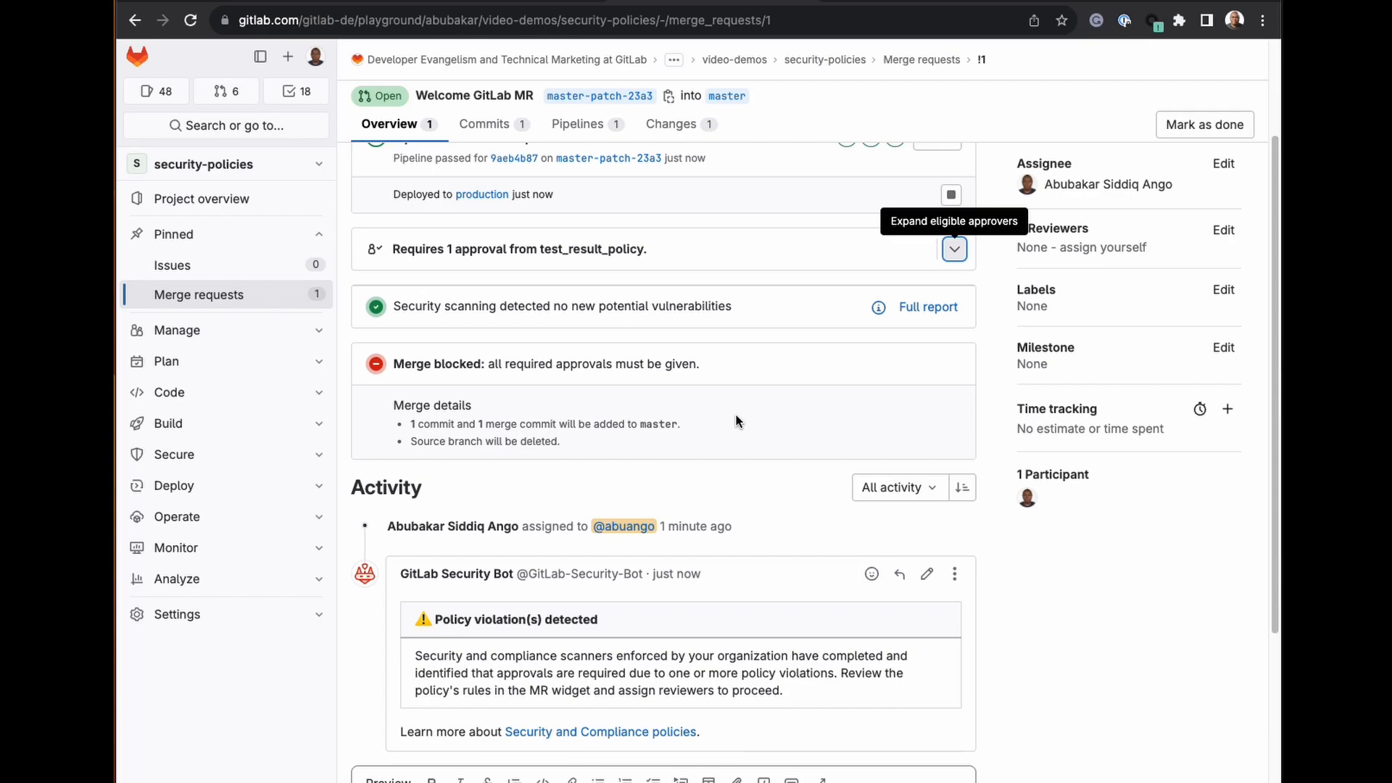
scroll(704, 416, up, 3)
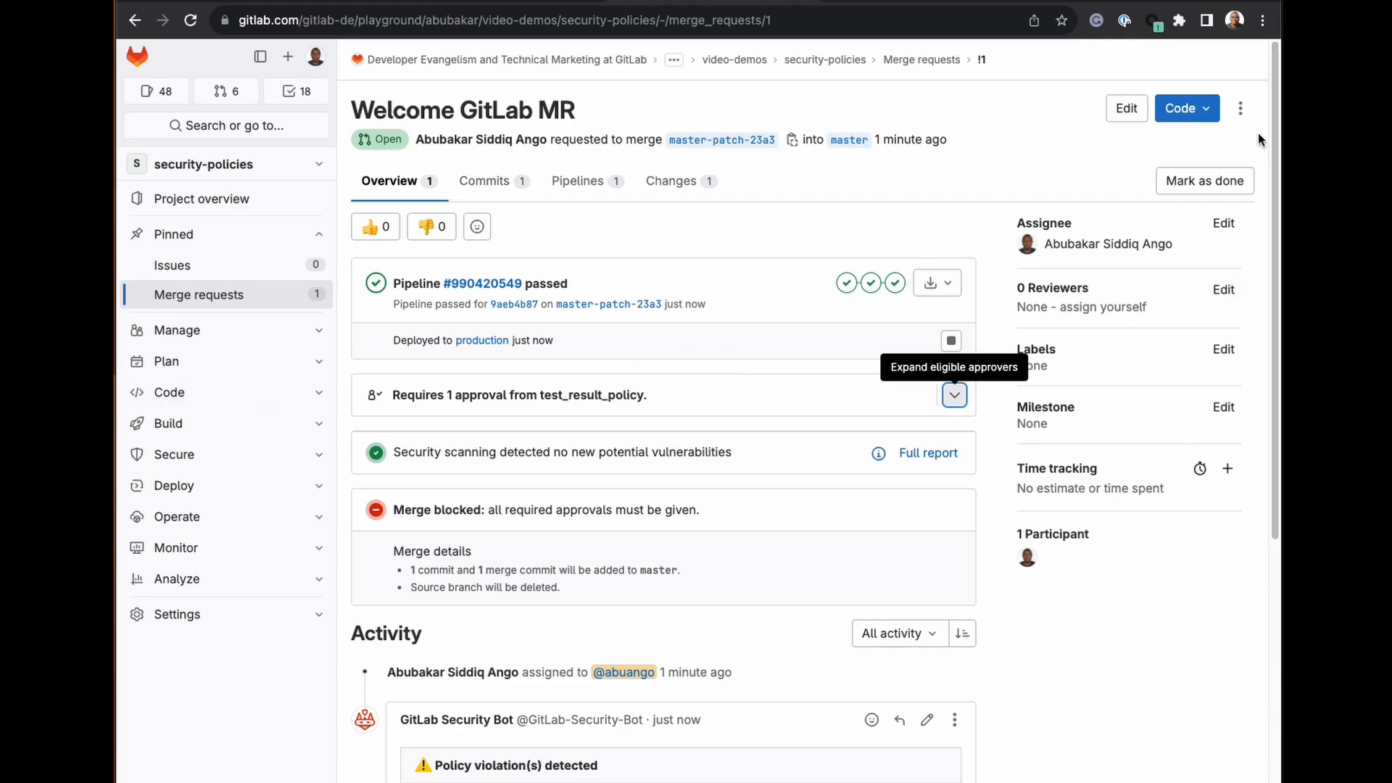
Close the "Welcome GitLab MR" merge request without merging it
click(1241, 108)
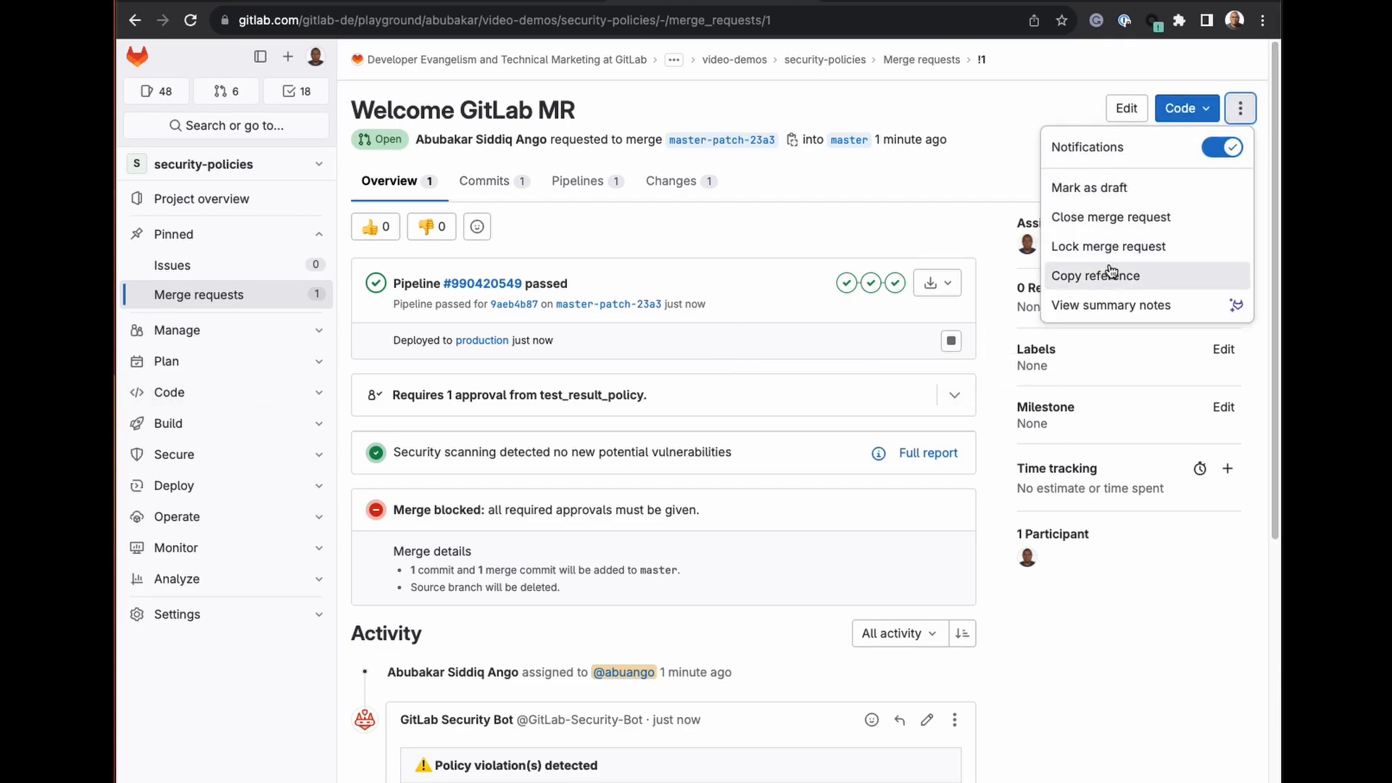
click(1117, 217)
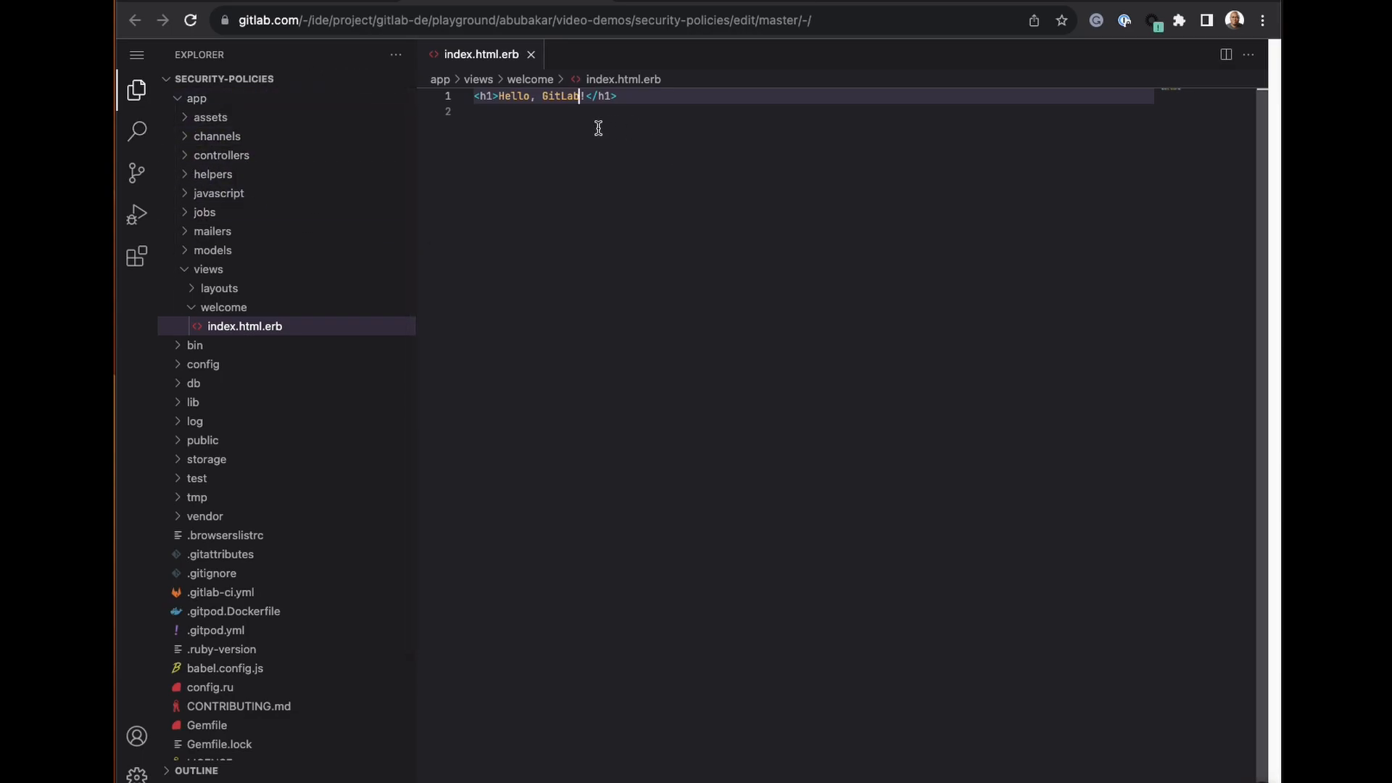
Change the heading in app/views/welcome/index.html.erb to "Hello, GitLab!!" in the Web IDE
key(BackSpace)
text(!)
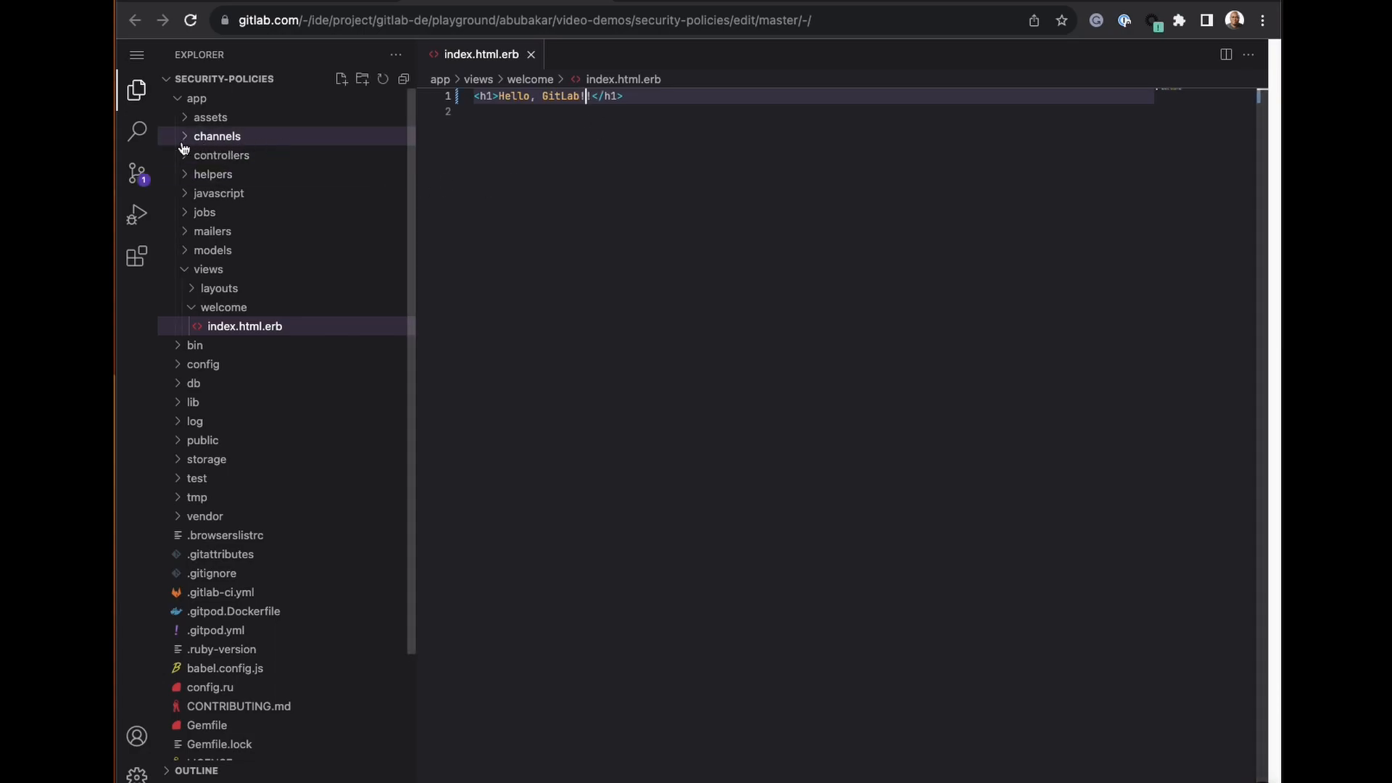
click(559, 205)
Commit the index.html.erb change to a new branch with the message "Welcome GitLab", keeping the suggested branch name
click(145, 169)
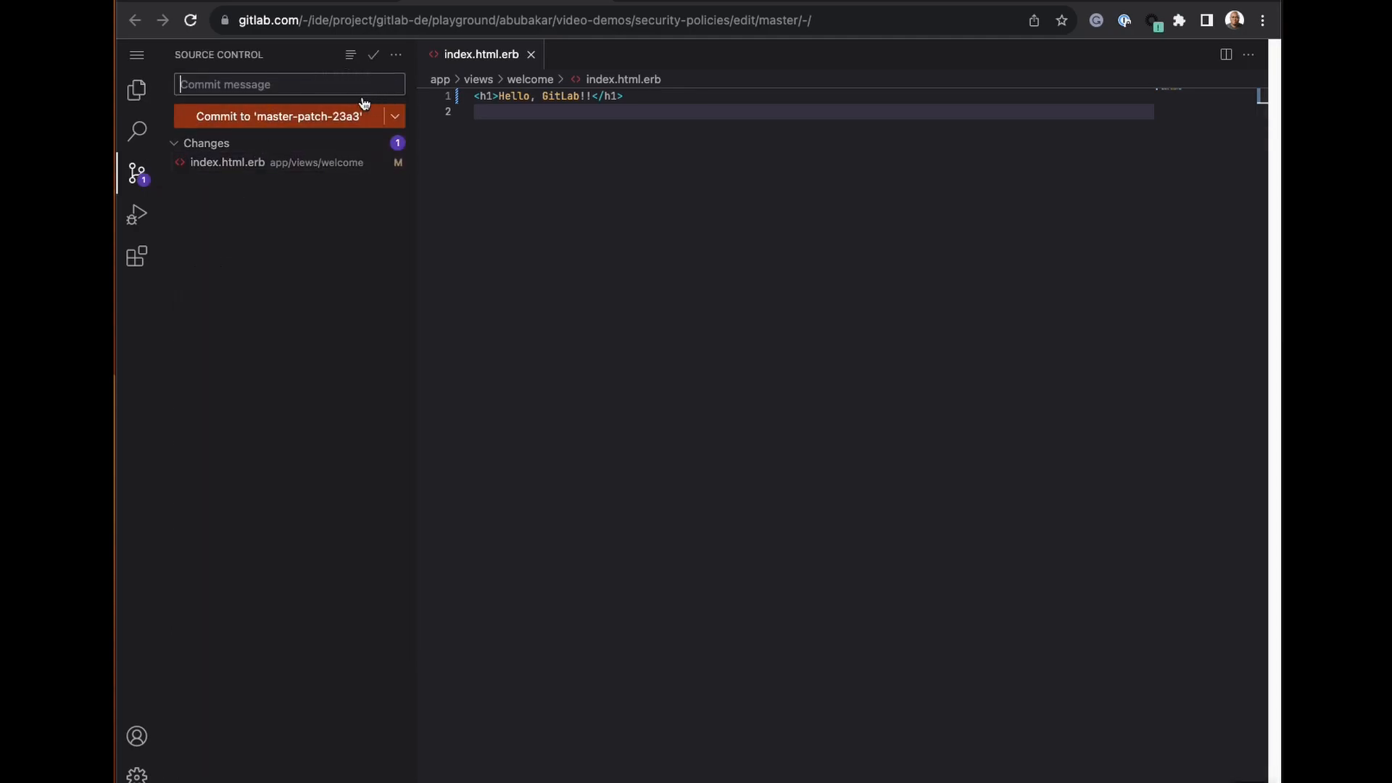
text(Welcome GitLab)
click(397, 118)
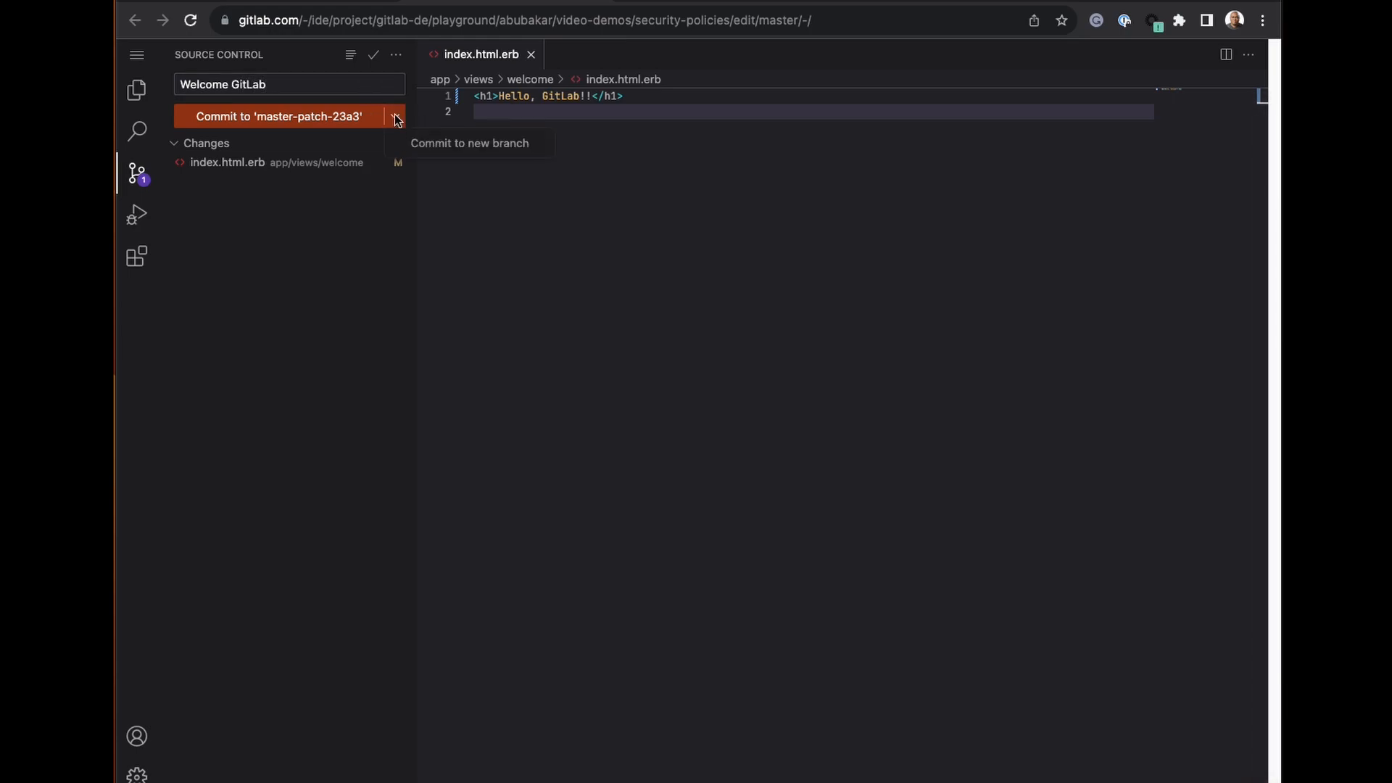
click(483, 144)
key(Escape)
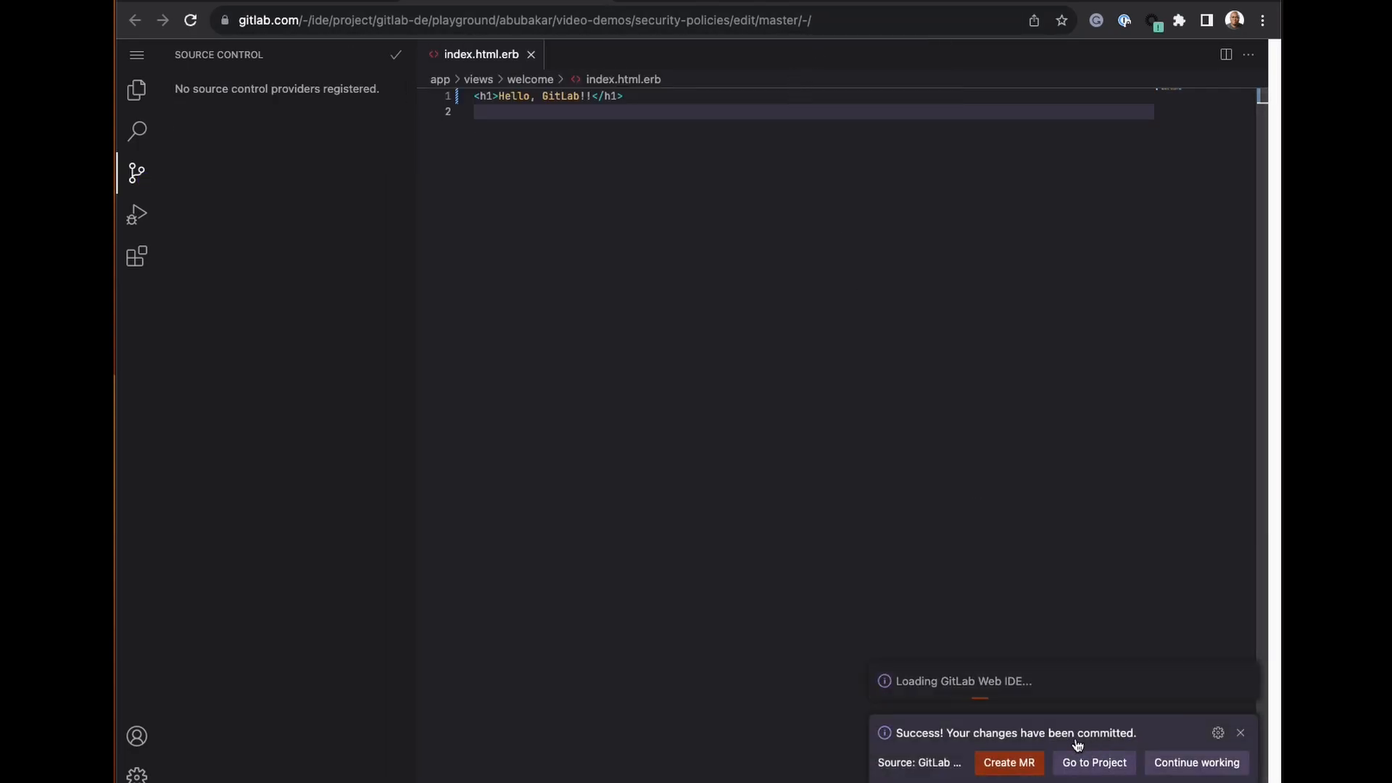
Create a merge request from the new branch into master with the default title, assigned to yourself
click(1014, 761)
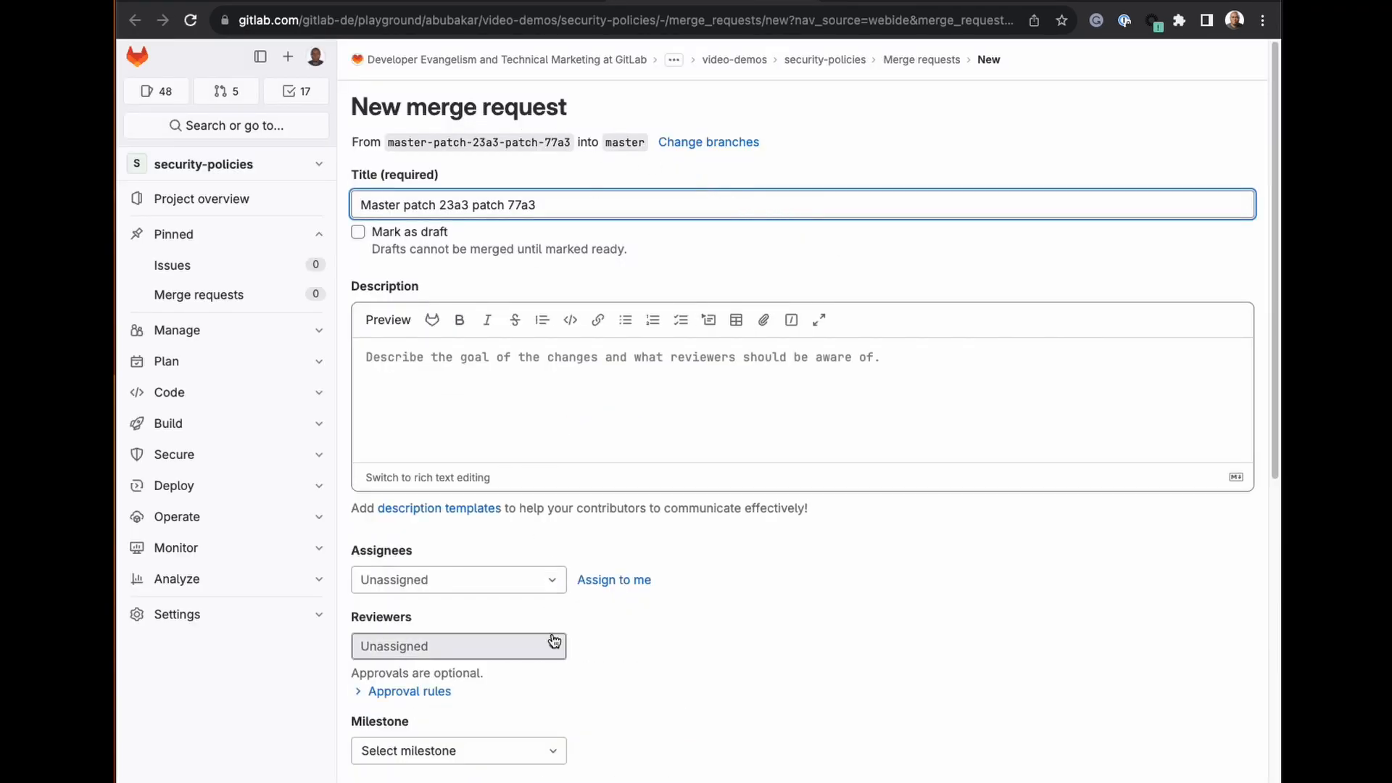
click(596, 580)
scroll(755, 587, down, 3)
scroll(755, 584, down, 3)
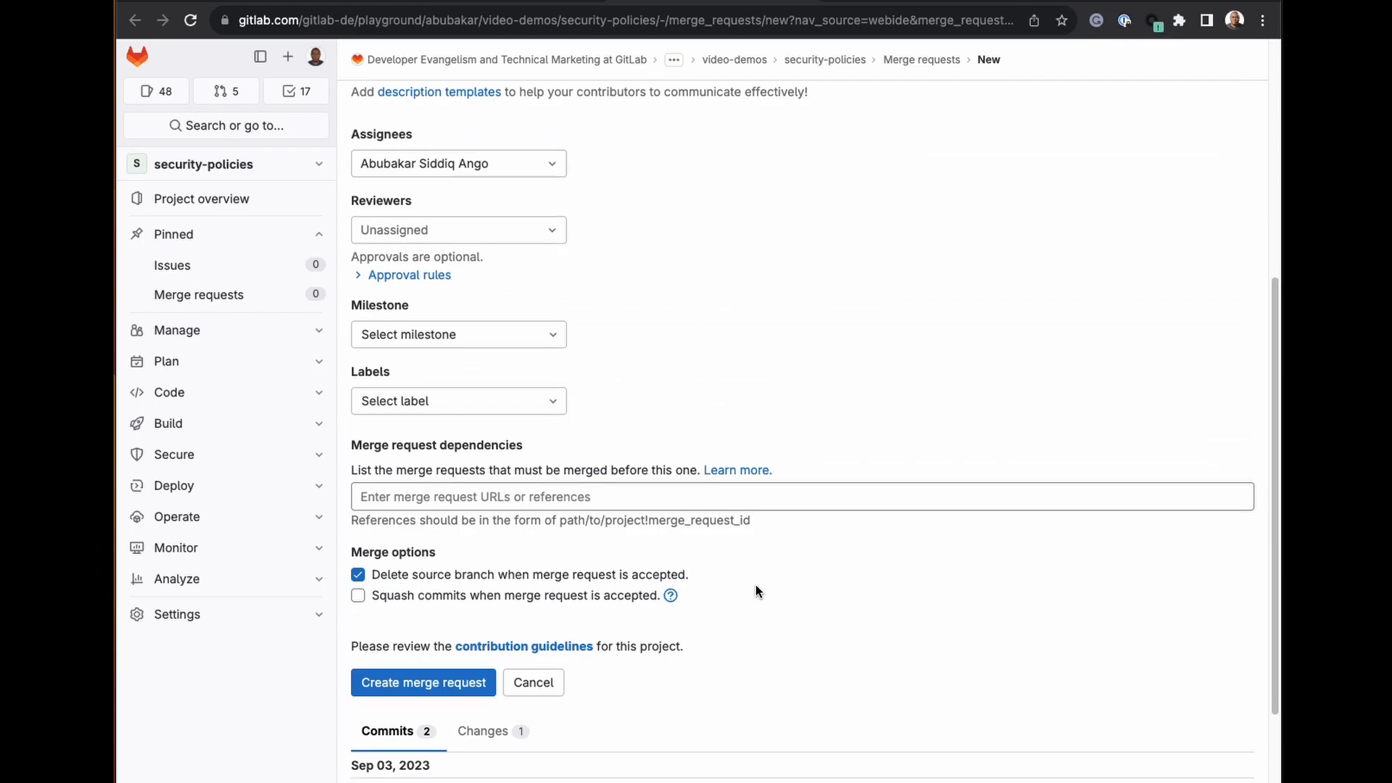
click(435, 691)
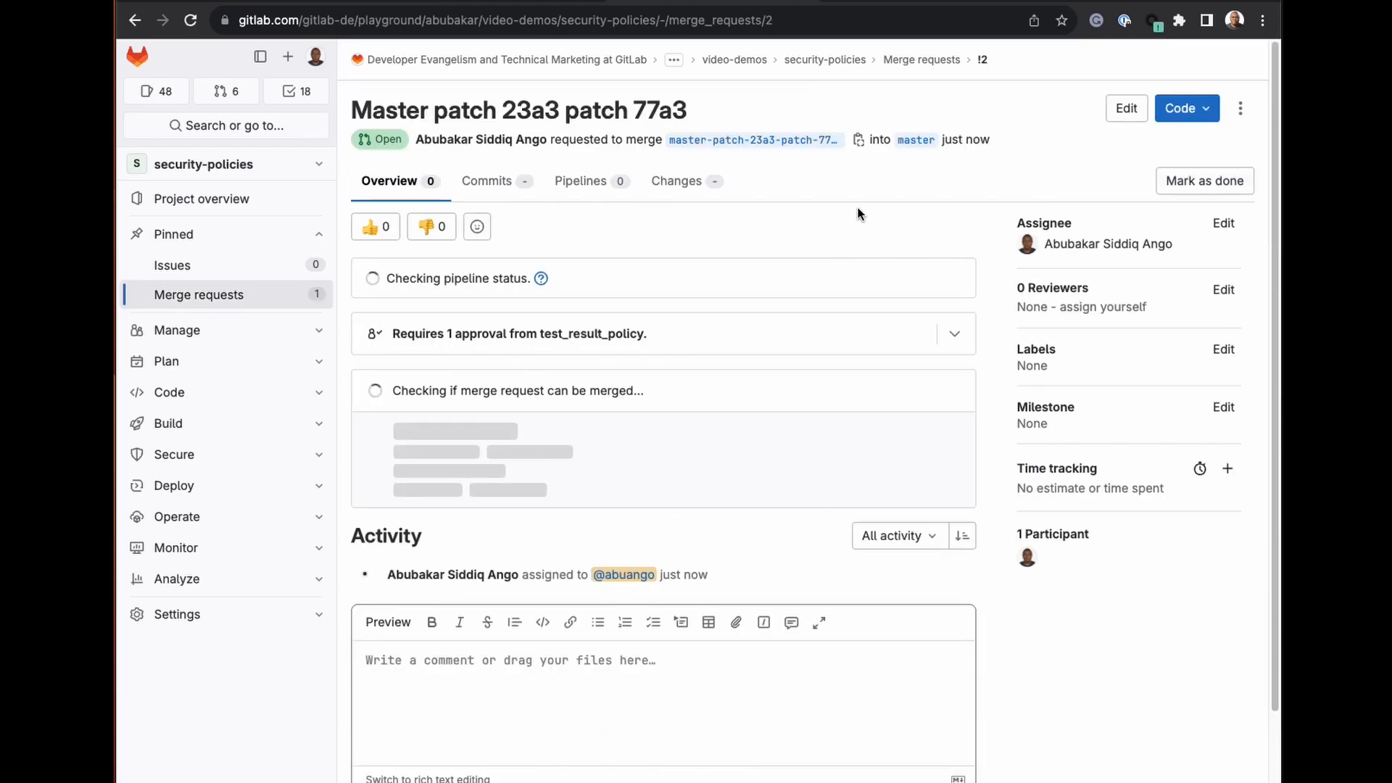
Examine the scan jobs in the new pipeline's test stage and the merge request's changes to index.html.erb
click(925, 287)
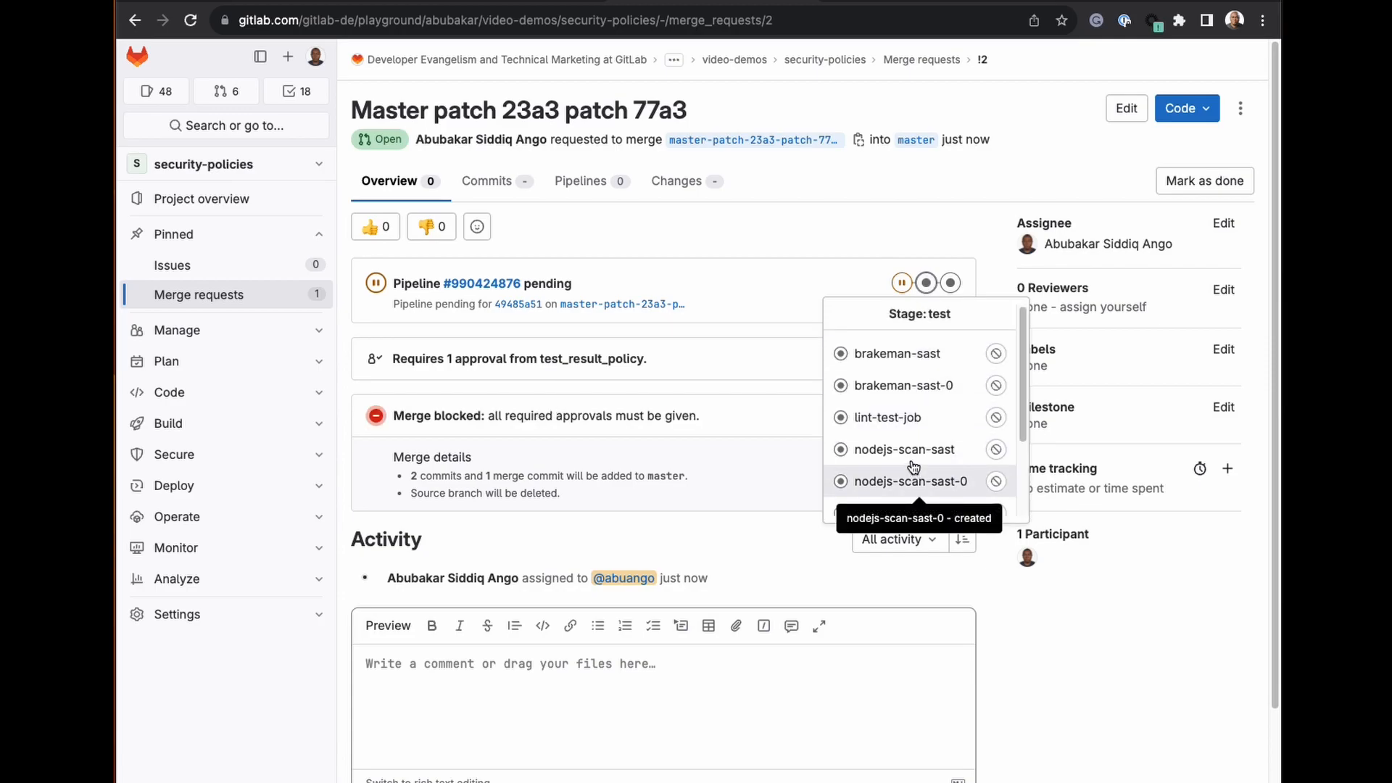
scroll(914, 470, down, 3)
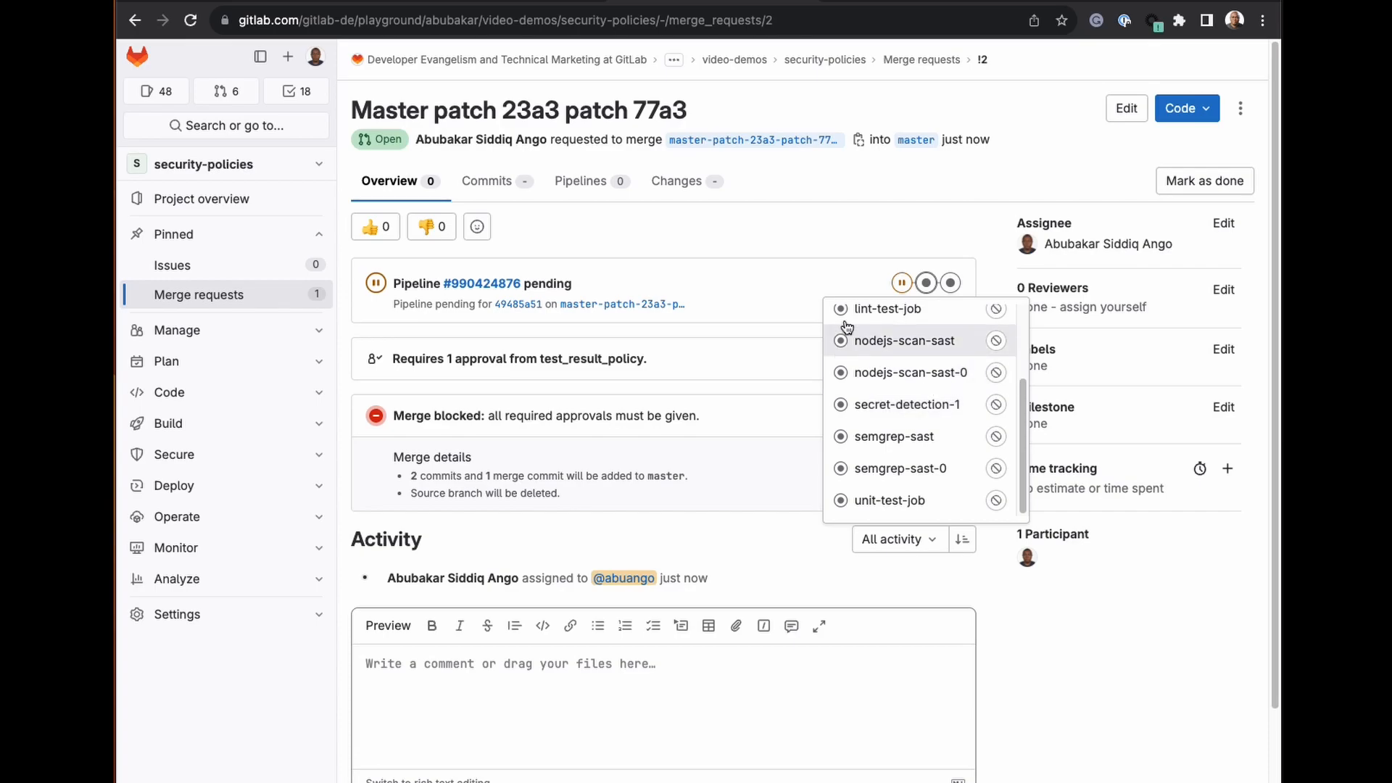
click(698, 207)
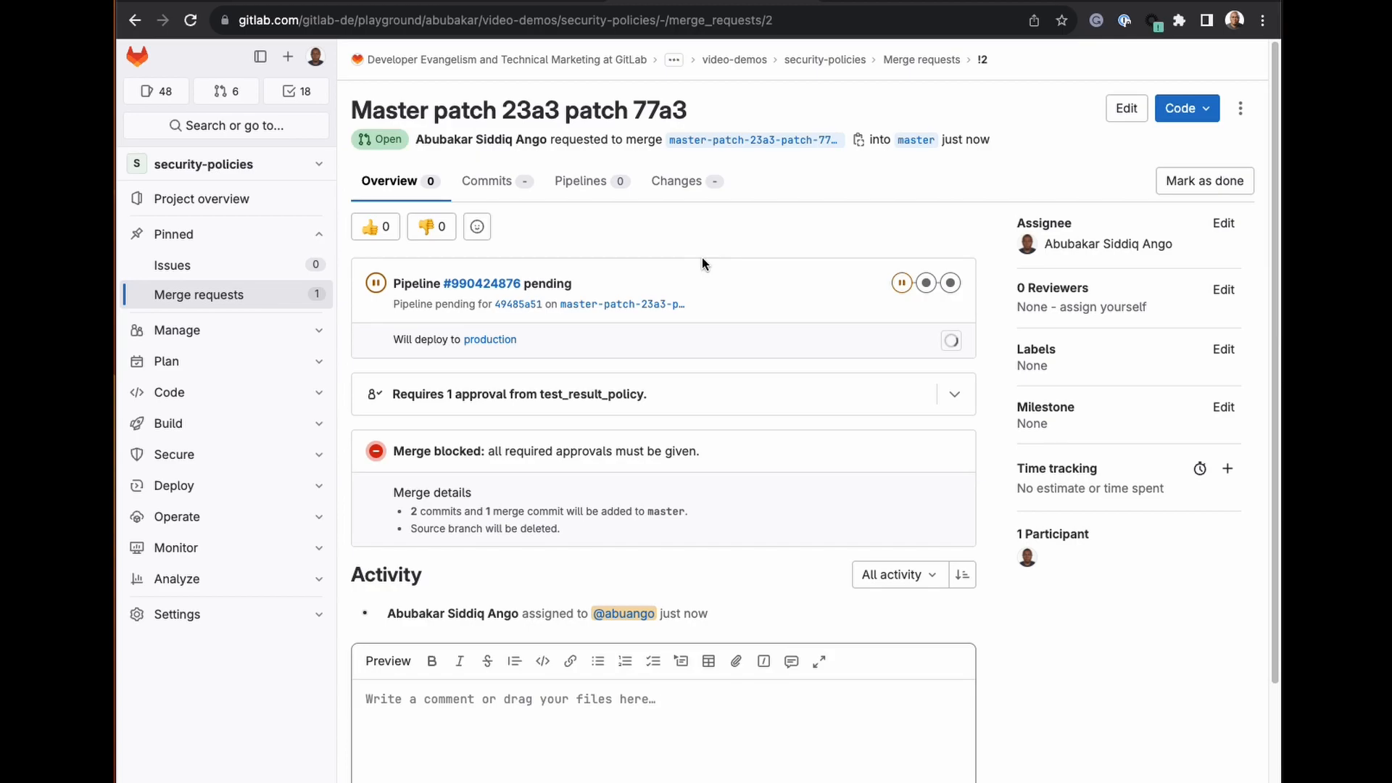
click(692, 186)
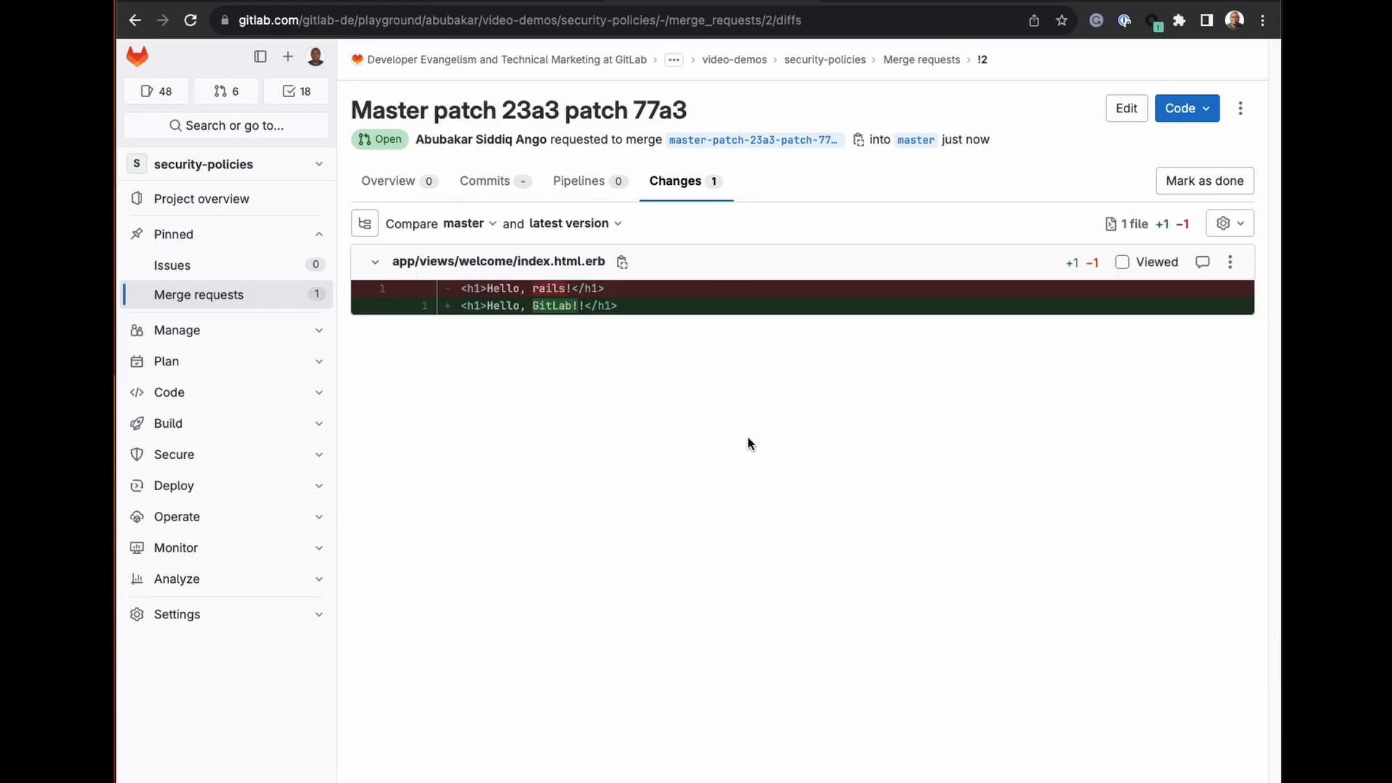
click(398, 188)
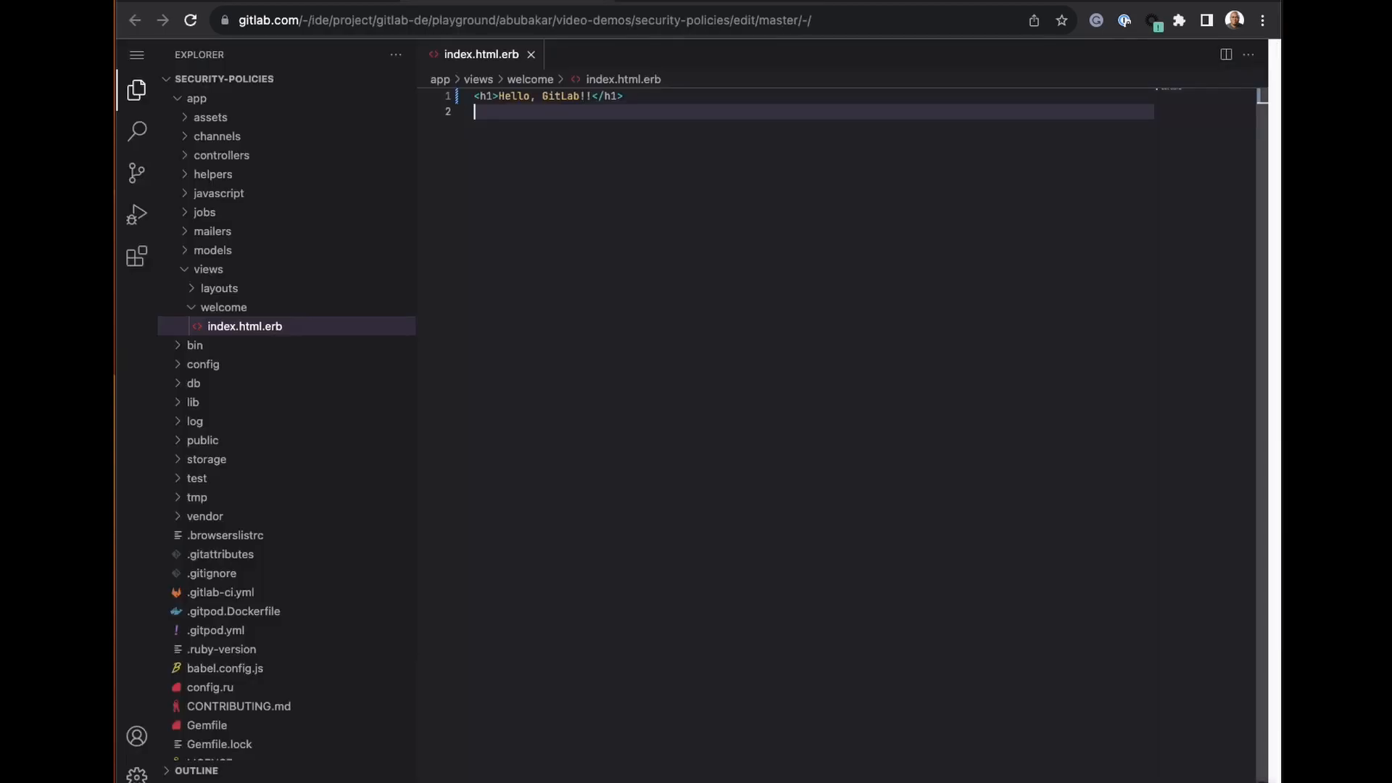
Compare the SAST template included in .gitlab-ci.yml with the jobs in the merge request pipeline's test stage
click(239, 592)
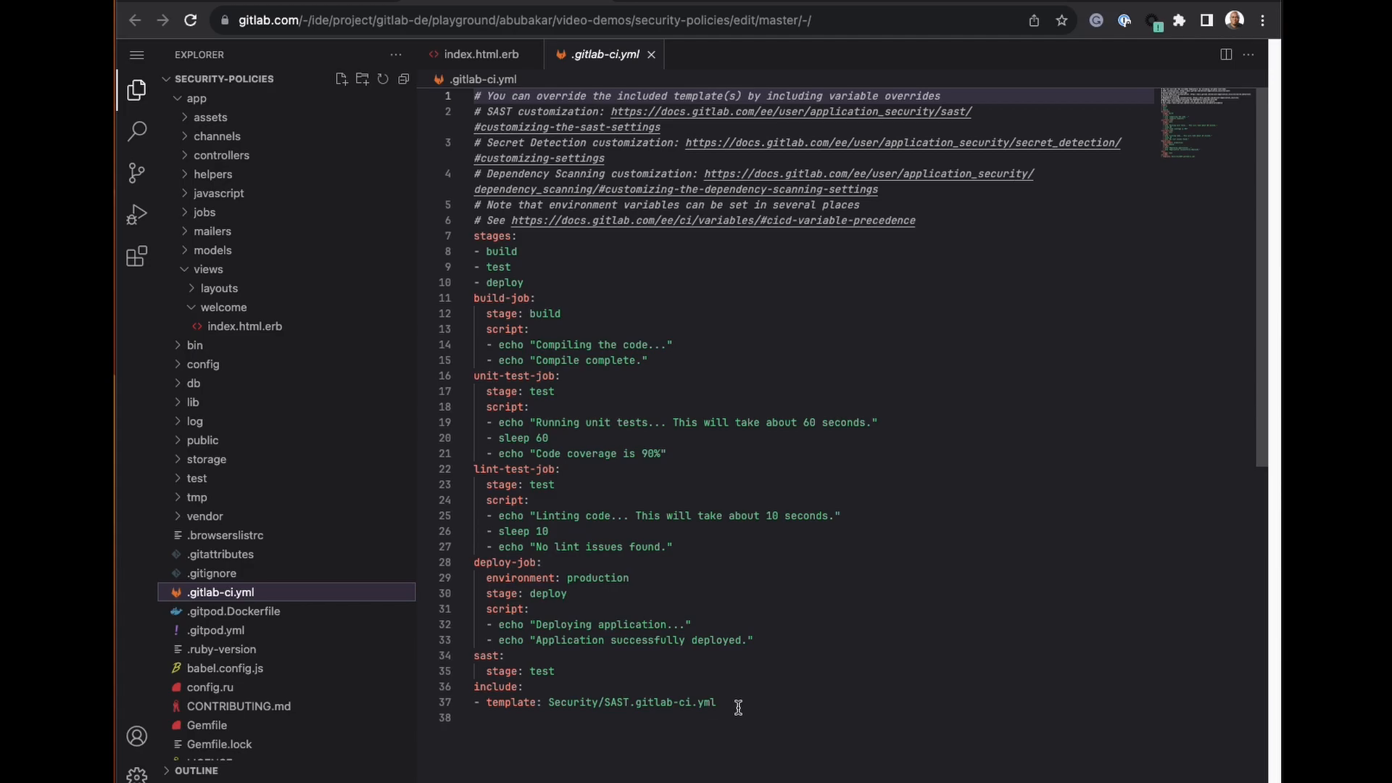
click(738, 708)
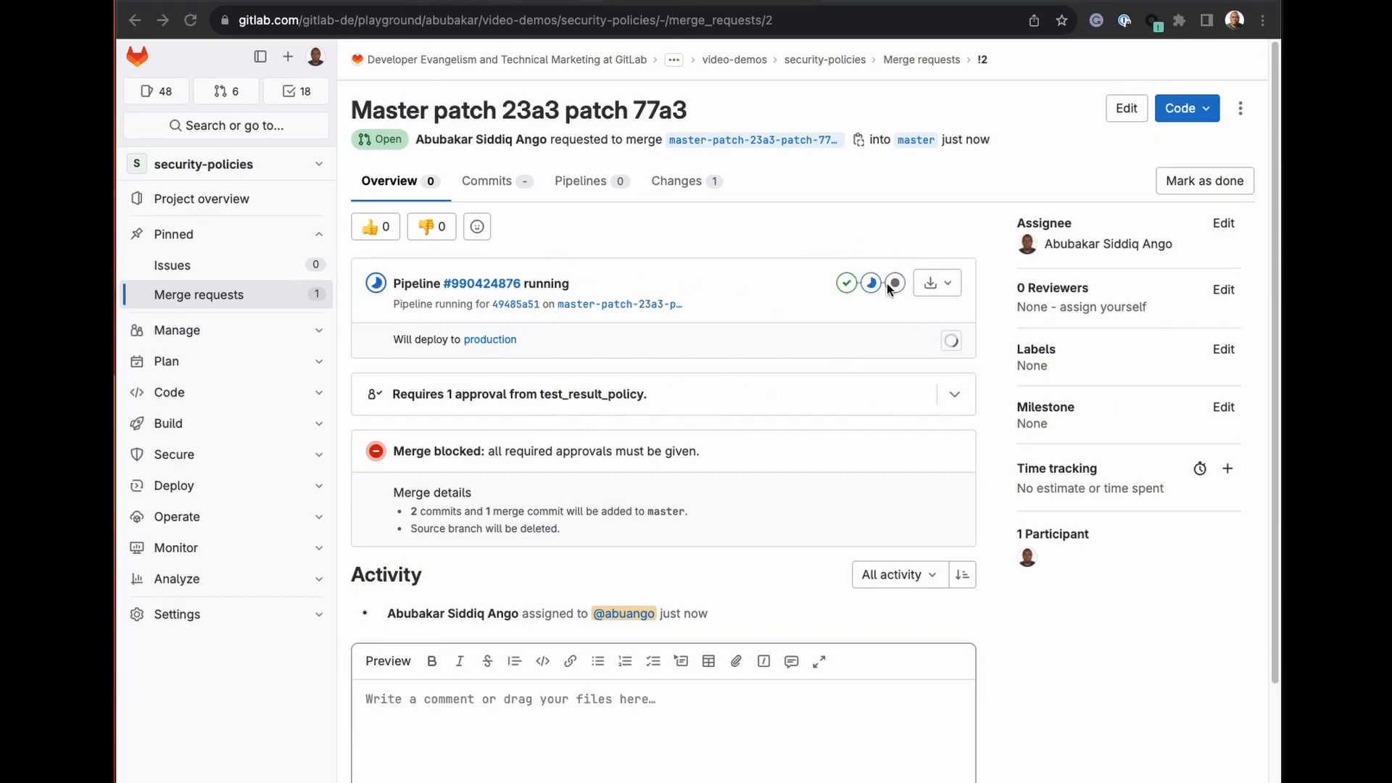
click(872, 285)
scroll(858, 439, down, 5)
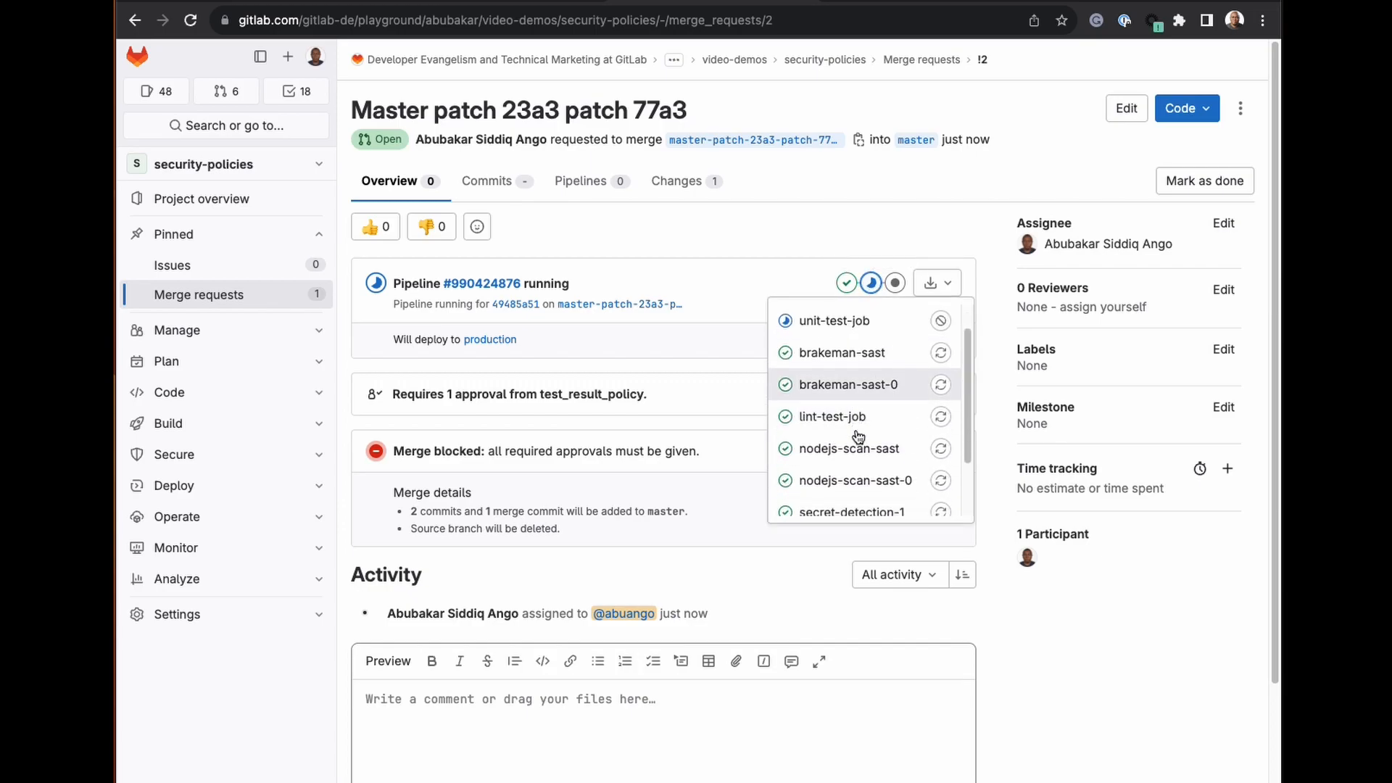
click(689, 242)
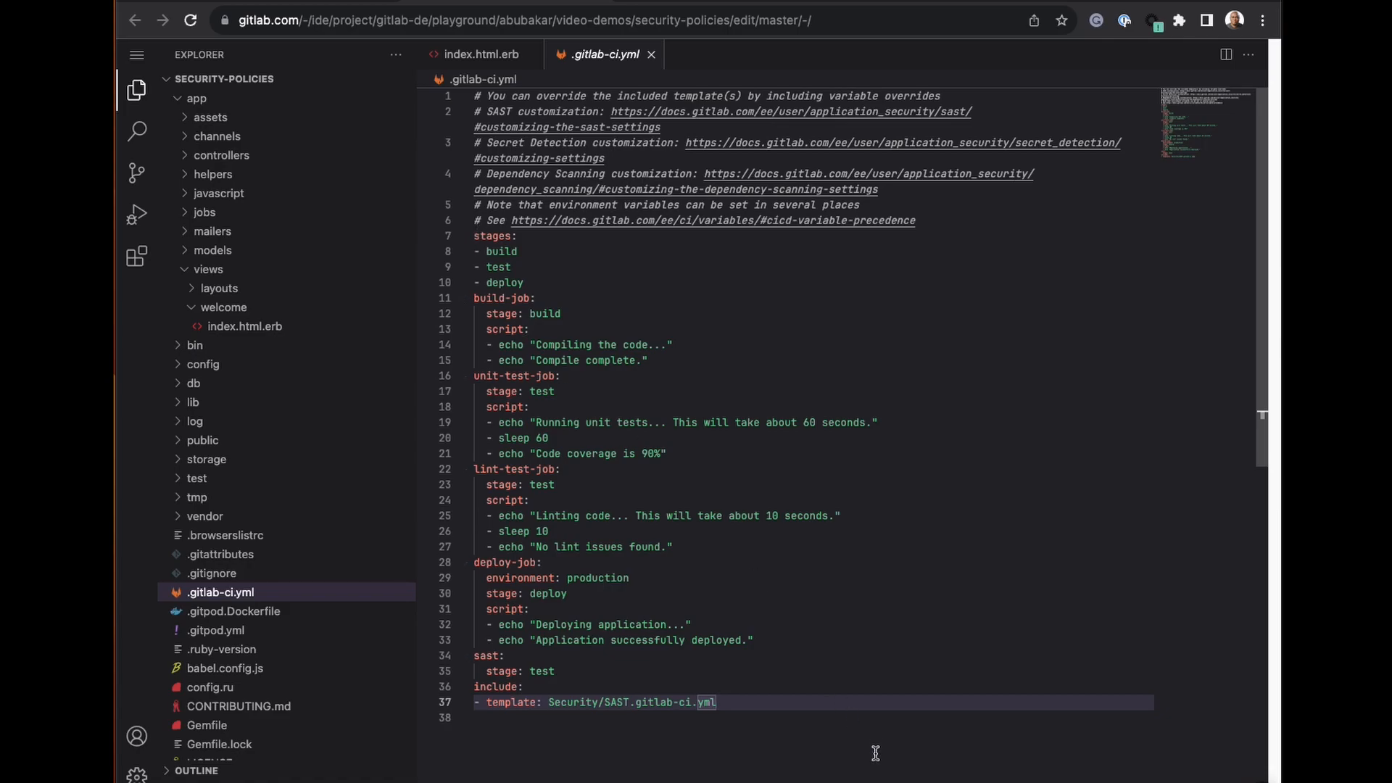
Add a variables section with SAST_DISABLED: "true" at the end of .gitlab-ci.yml
click(480, 236)
click(777, 703)
key(Return)
key(Return)
text(variables:   SAST_DISABLED: "true")
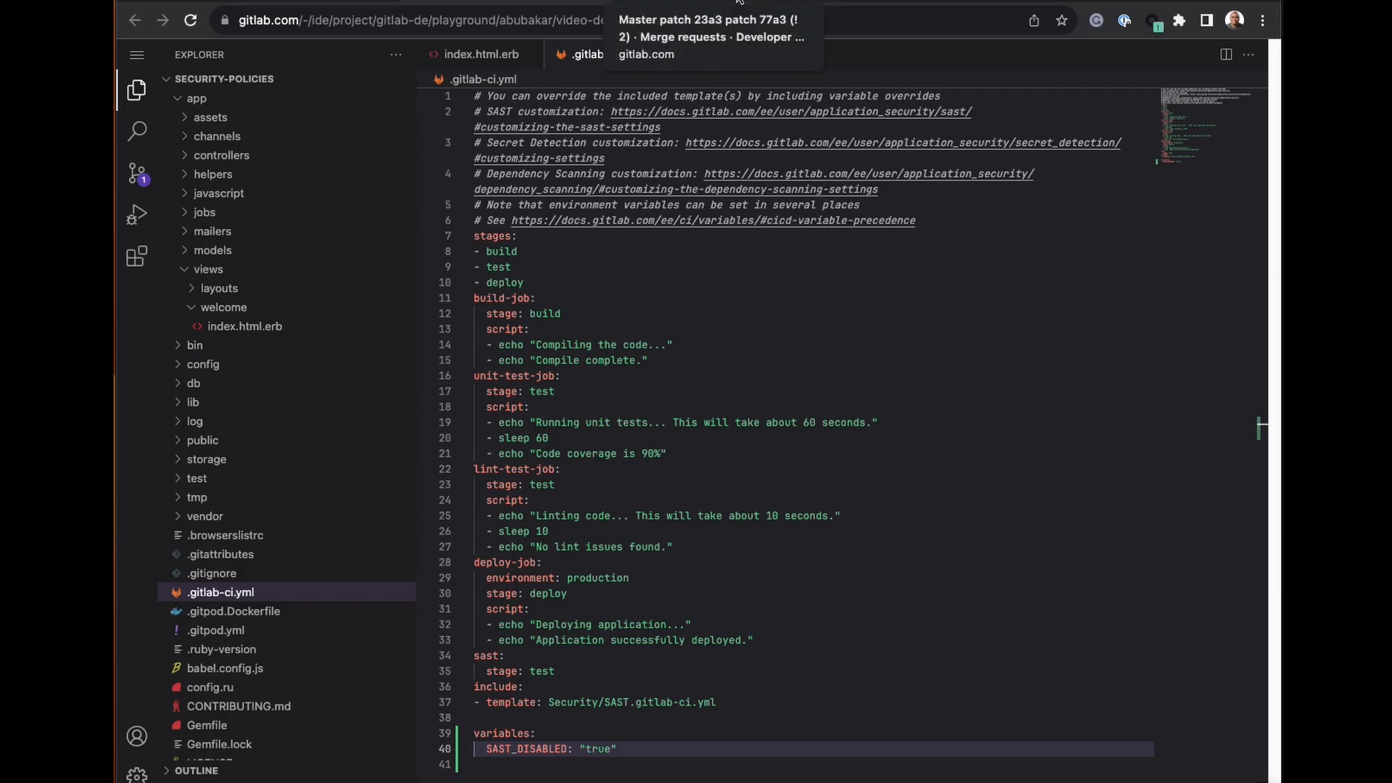
Return to the open merge request and review which SAST jobs run in its pipeline's test stage
click(739, 2)
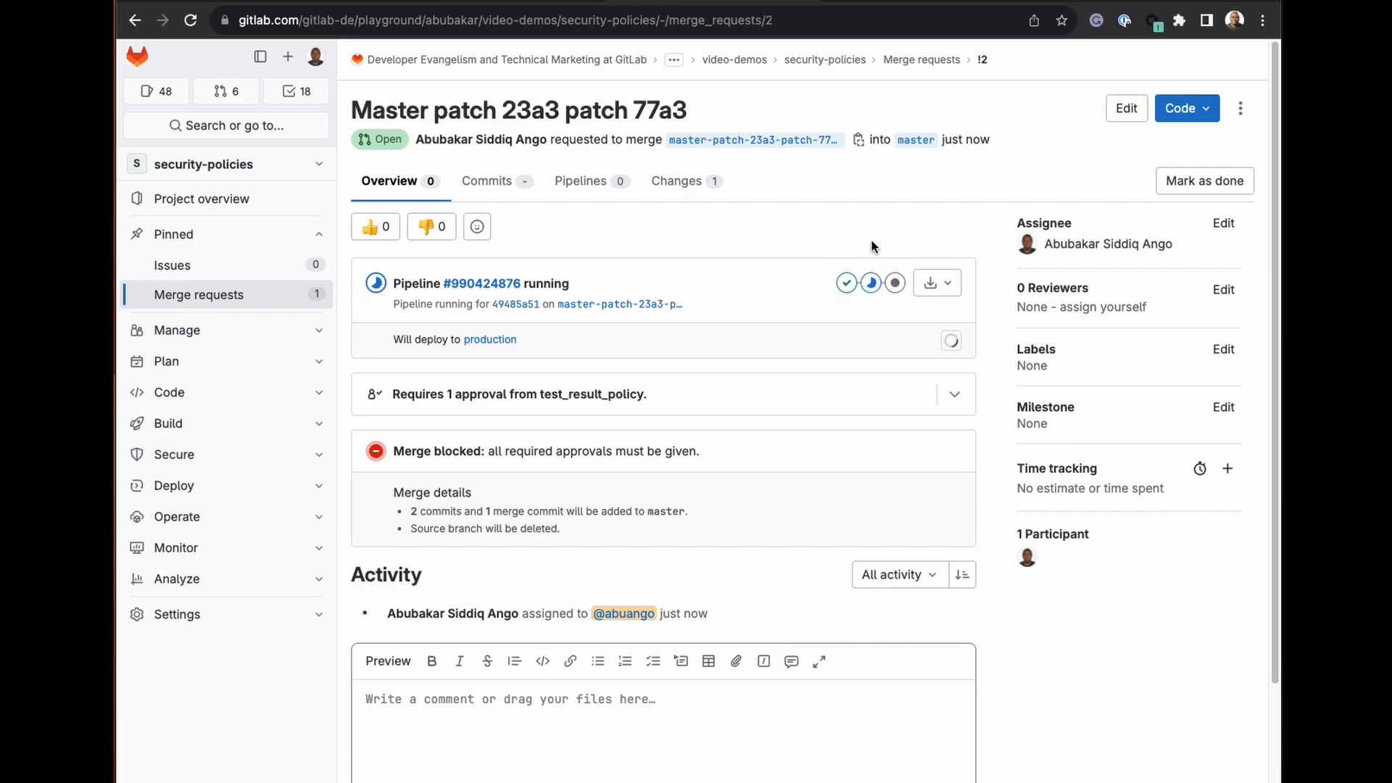
click(871, 284)
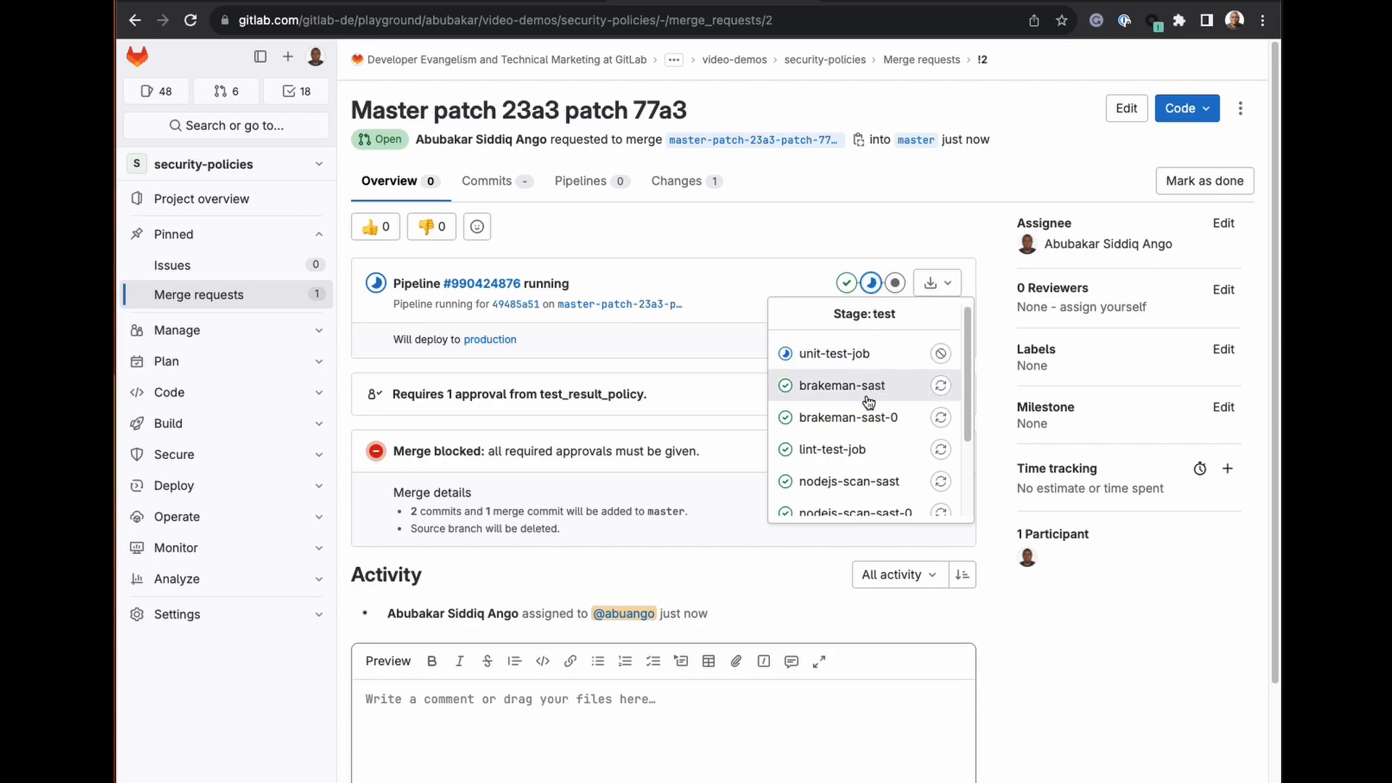
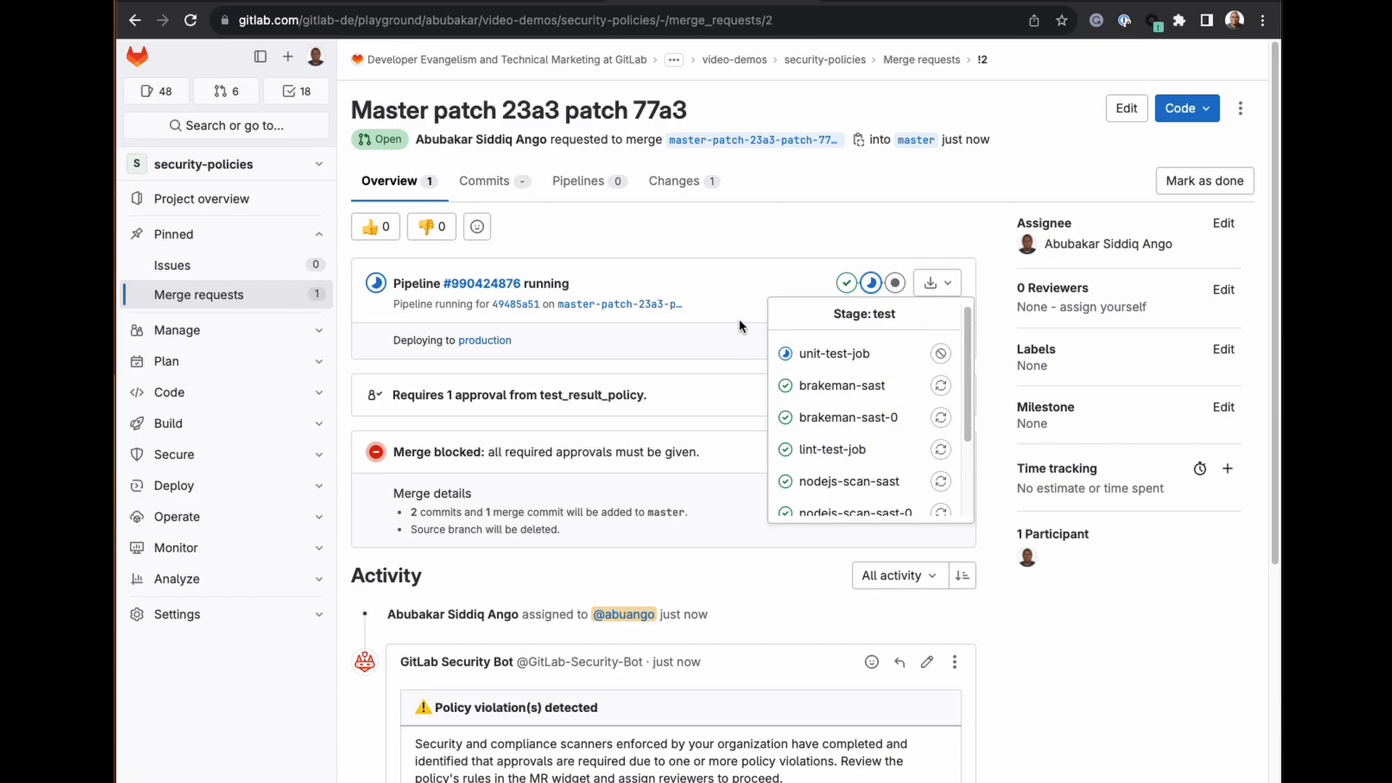
click(737, 245)
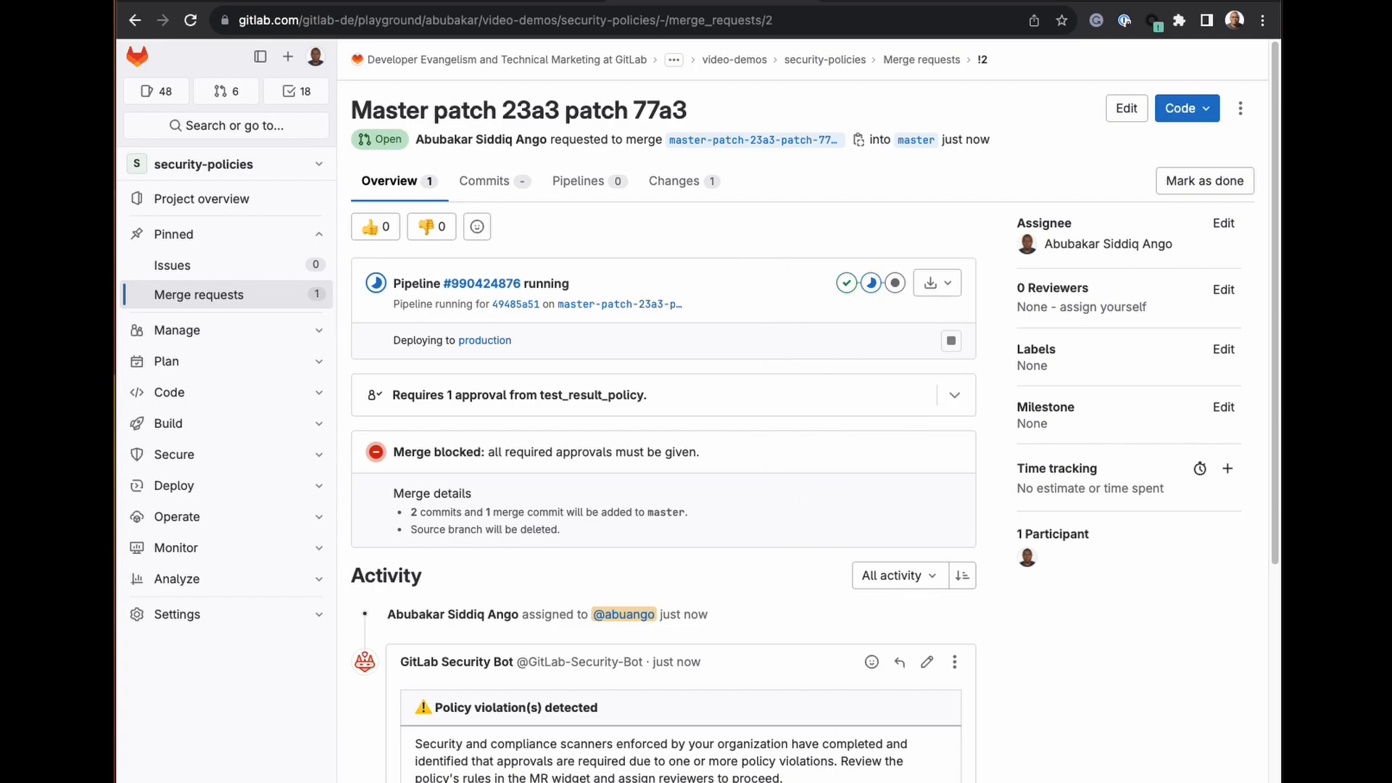
Review the security bot's policy violation comment, the approvers required by test_result_policy and the pipeline stage on the open merge request
mouse_move(435, 663)
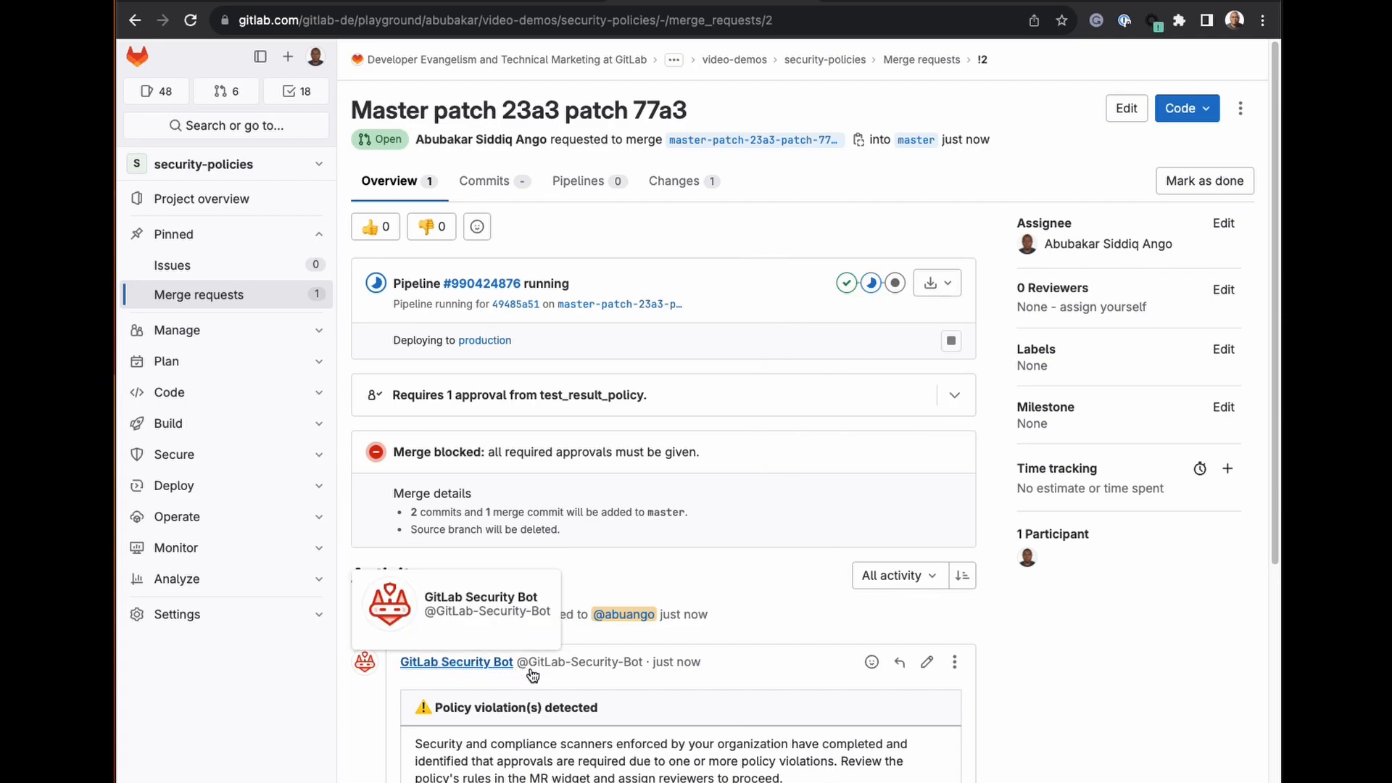
scroll(558, 696, down, 2)
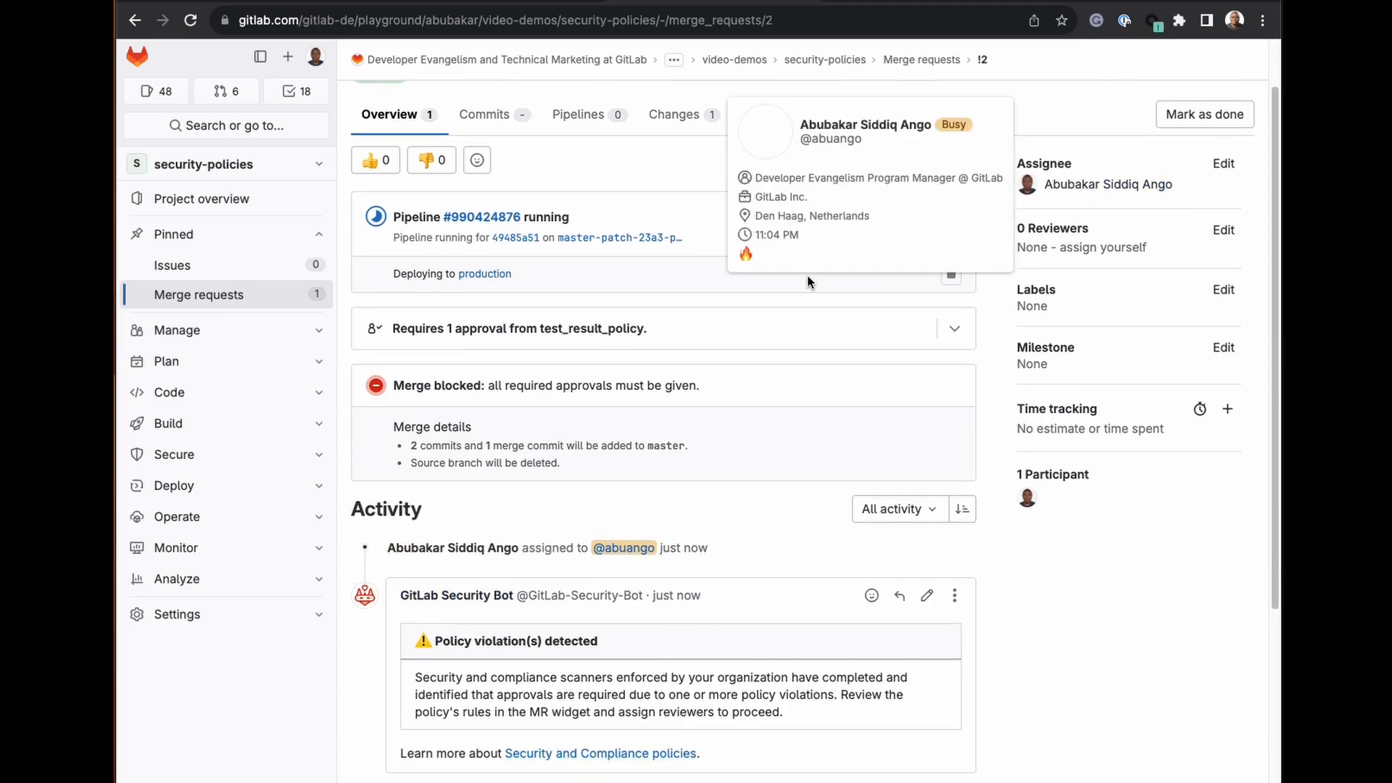
scroll(650, 428, up, 2)
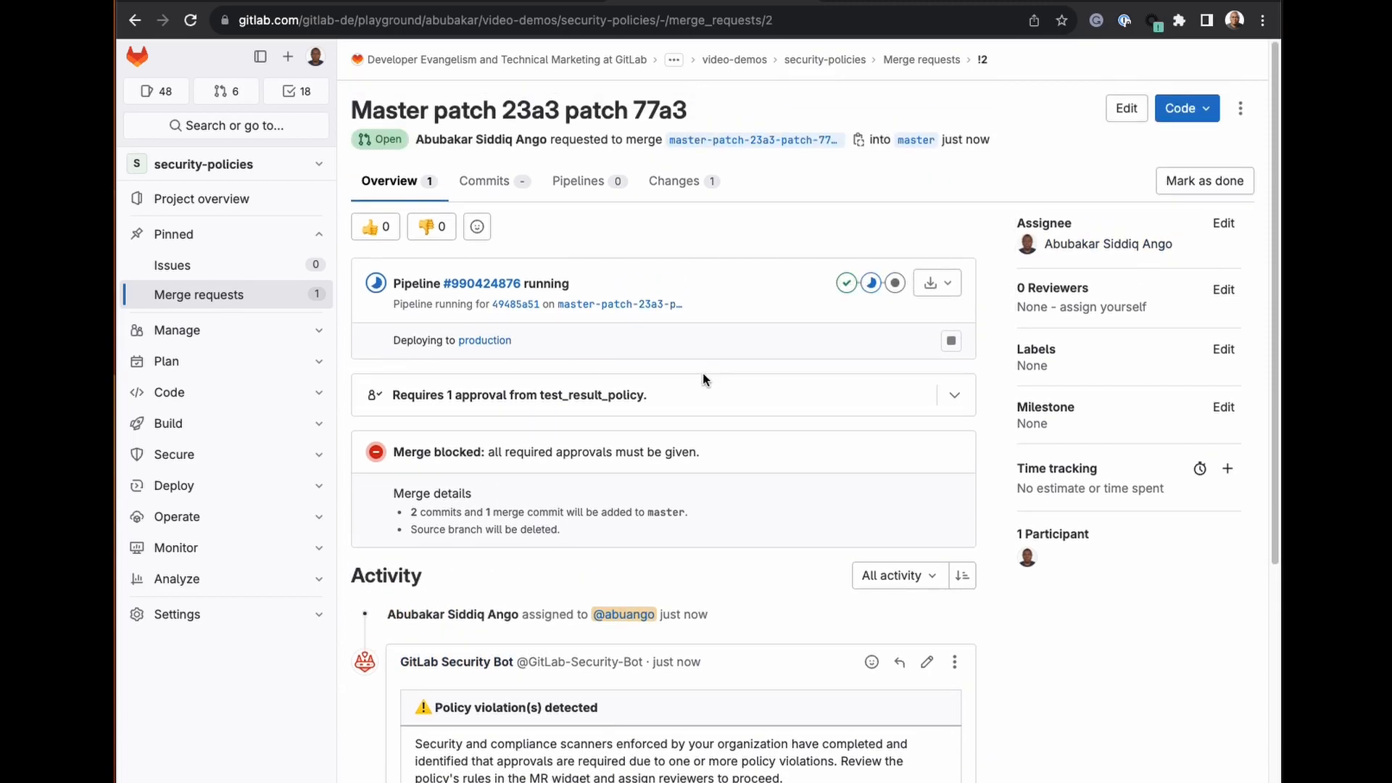
click(956, 396)
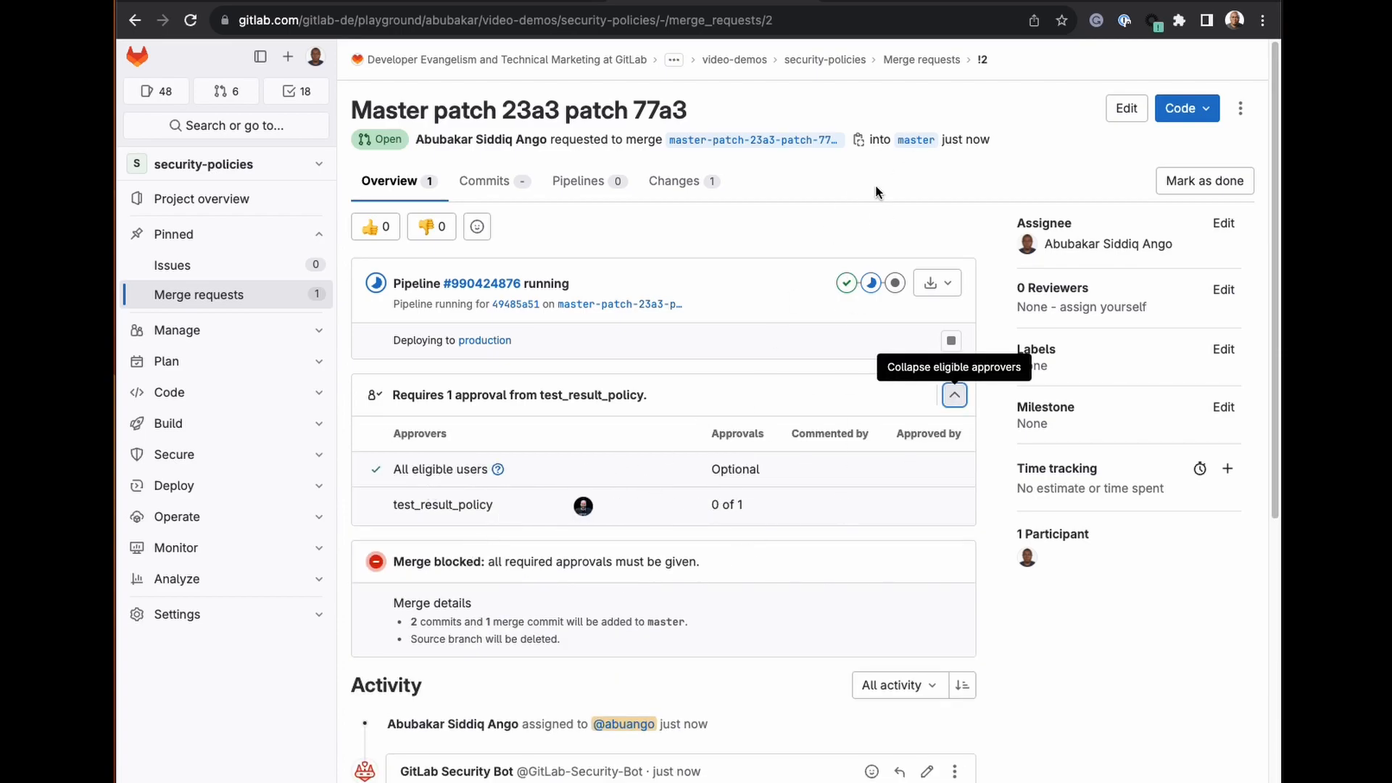
click(871, 283)
click(790, 216)
right_click(793, 216)
click(849, 265)
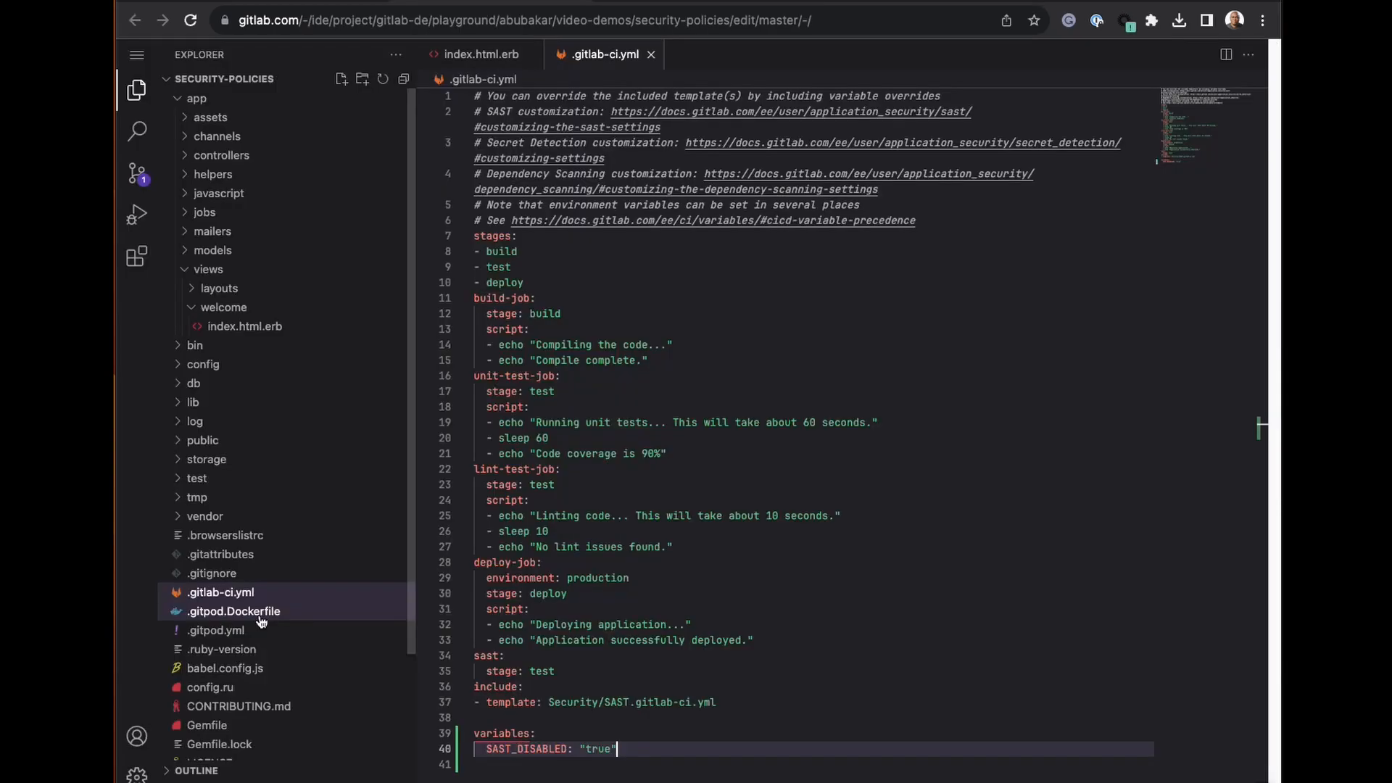
Return to the Web IDE and create a new file named .env-sample in the app folder
scroll(261, 622, down, 3)
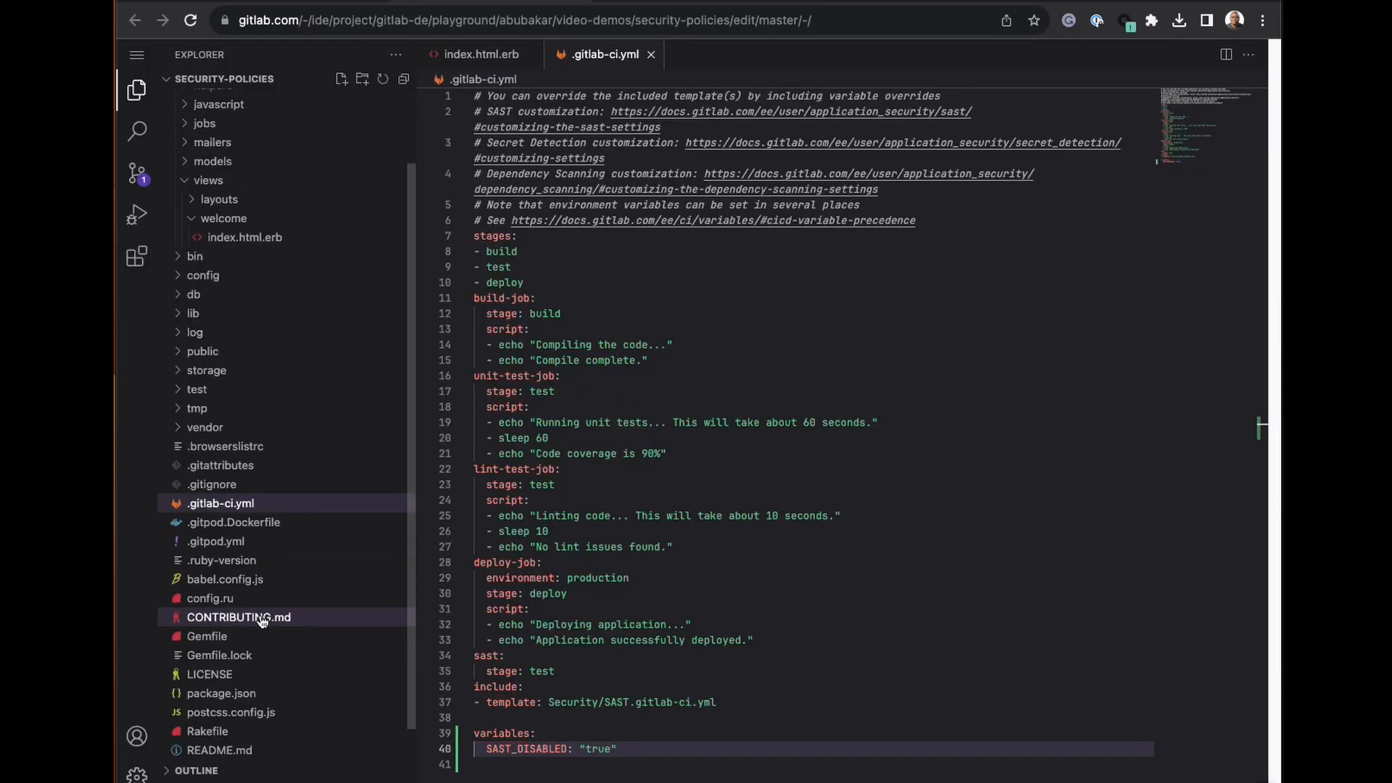
scroll(263, 622, up, 3)
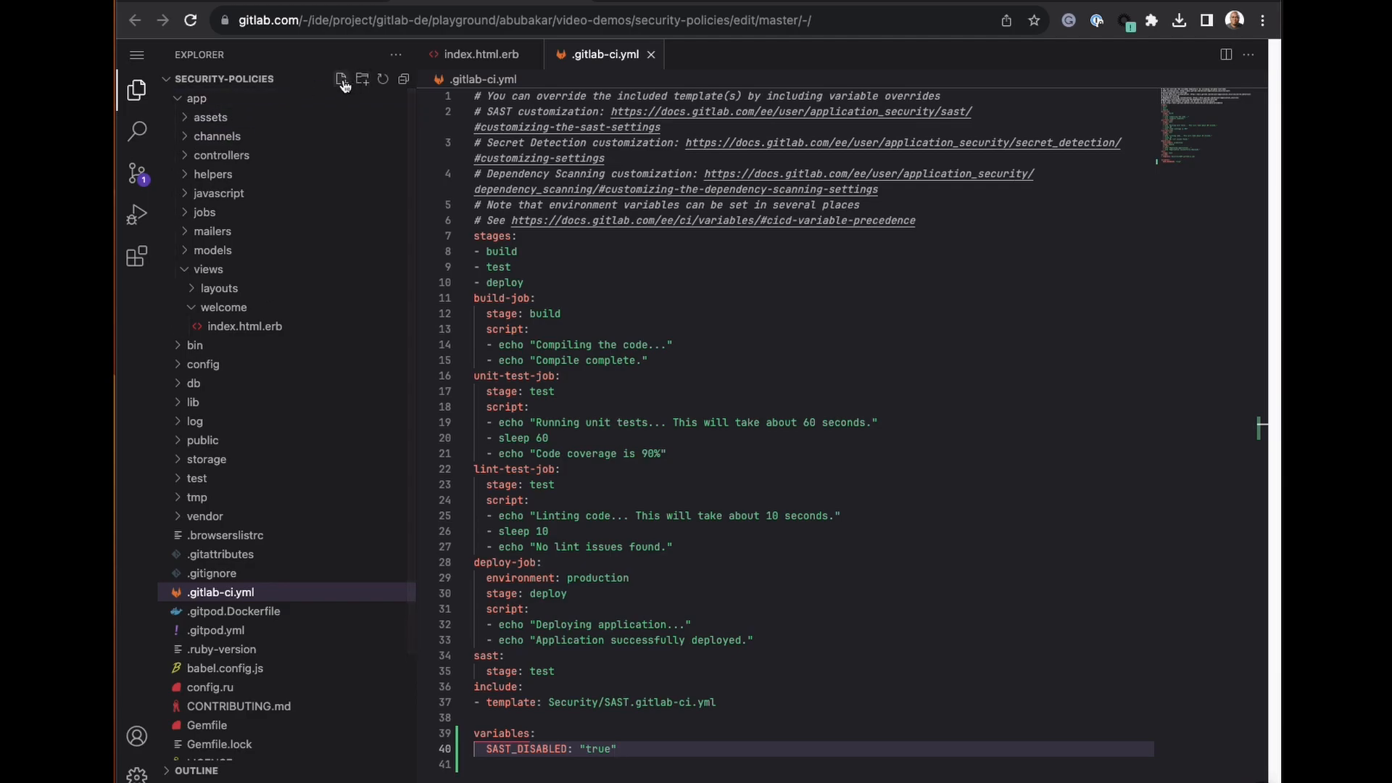
click(251, 100)
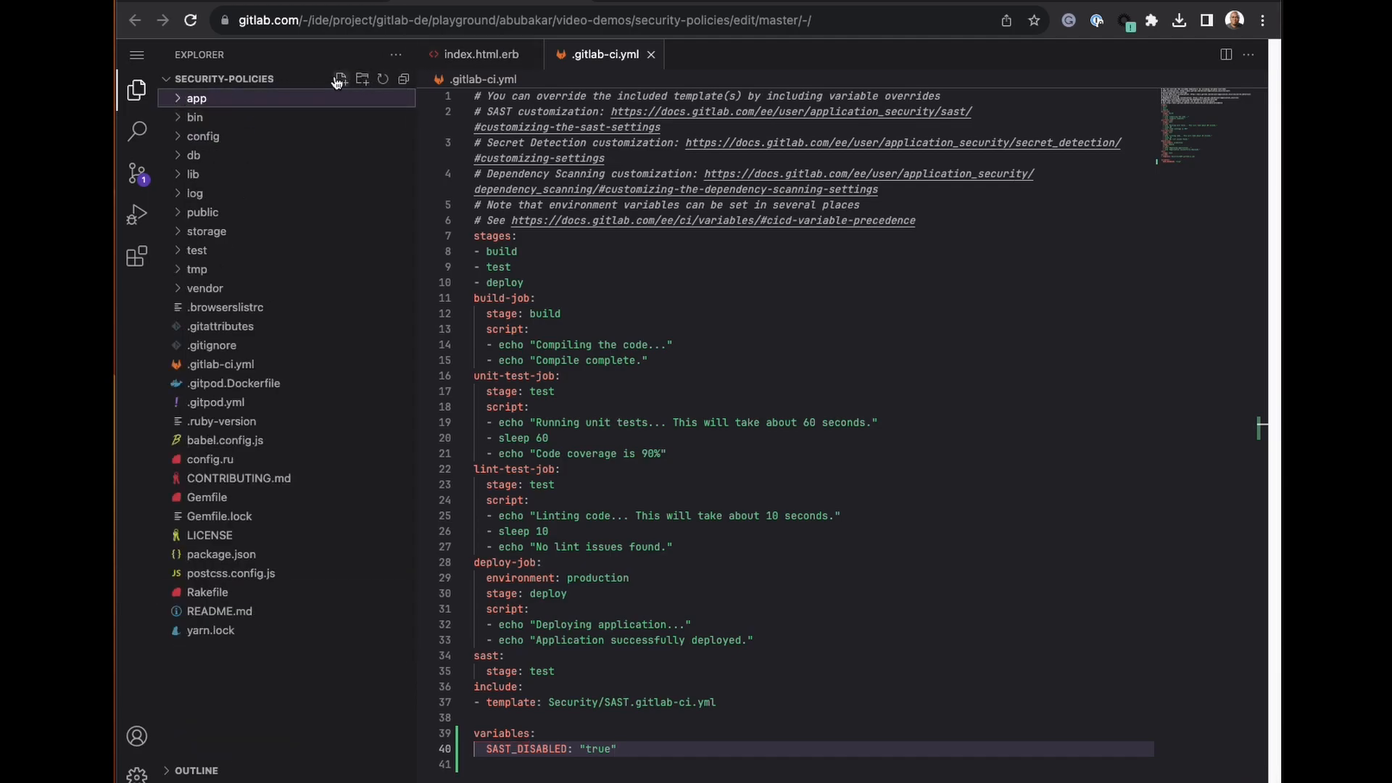
click(340, 79)
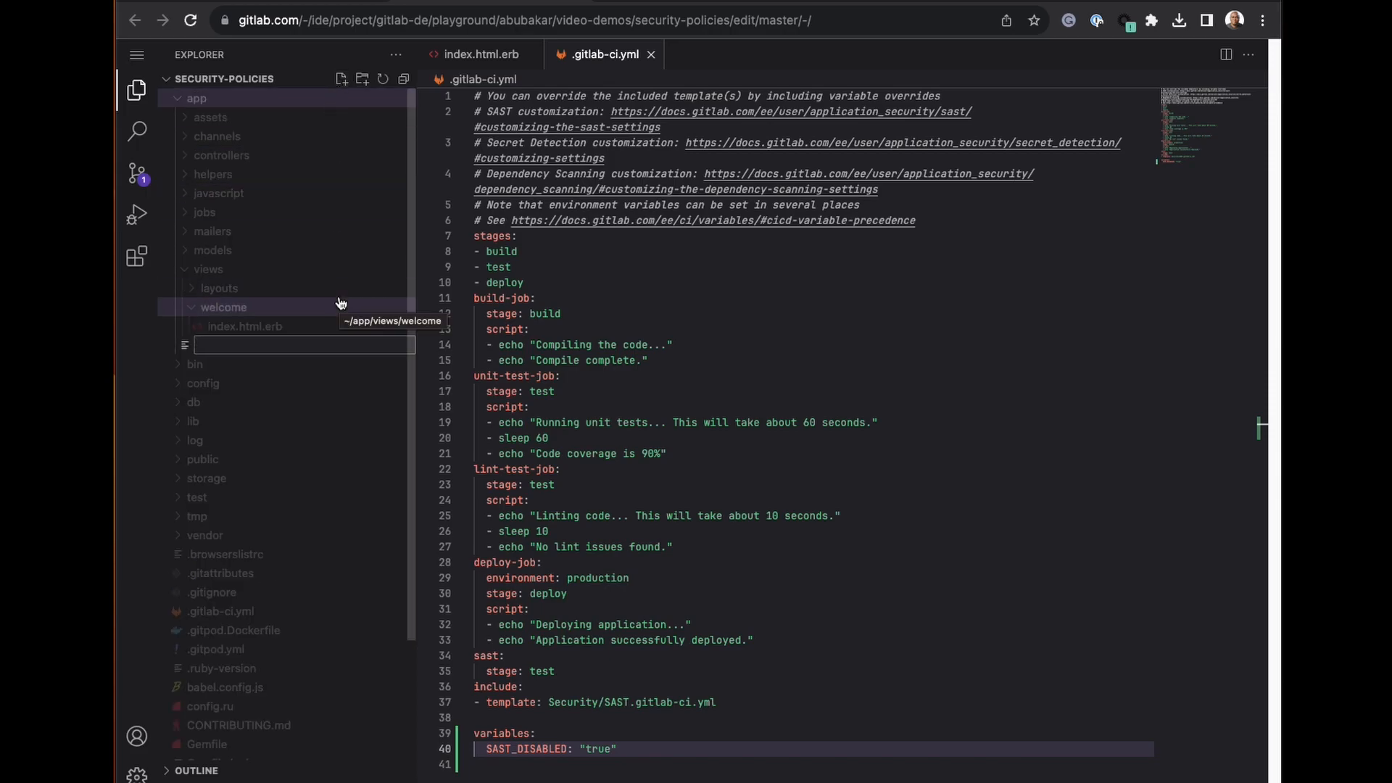
text(.env-sample)
key(Return)
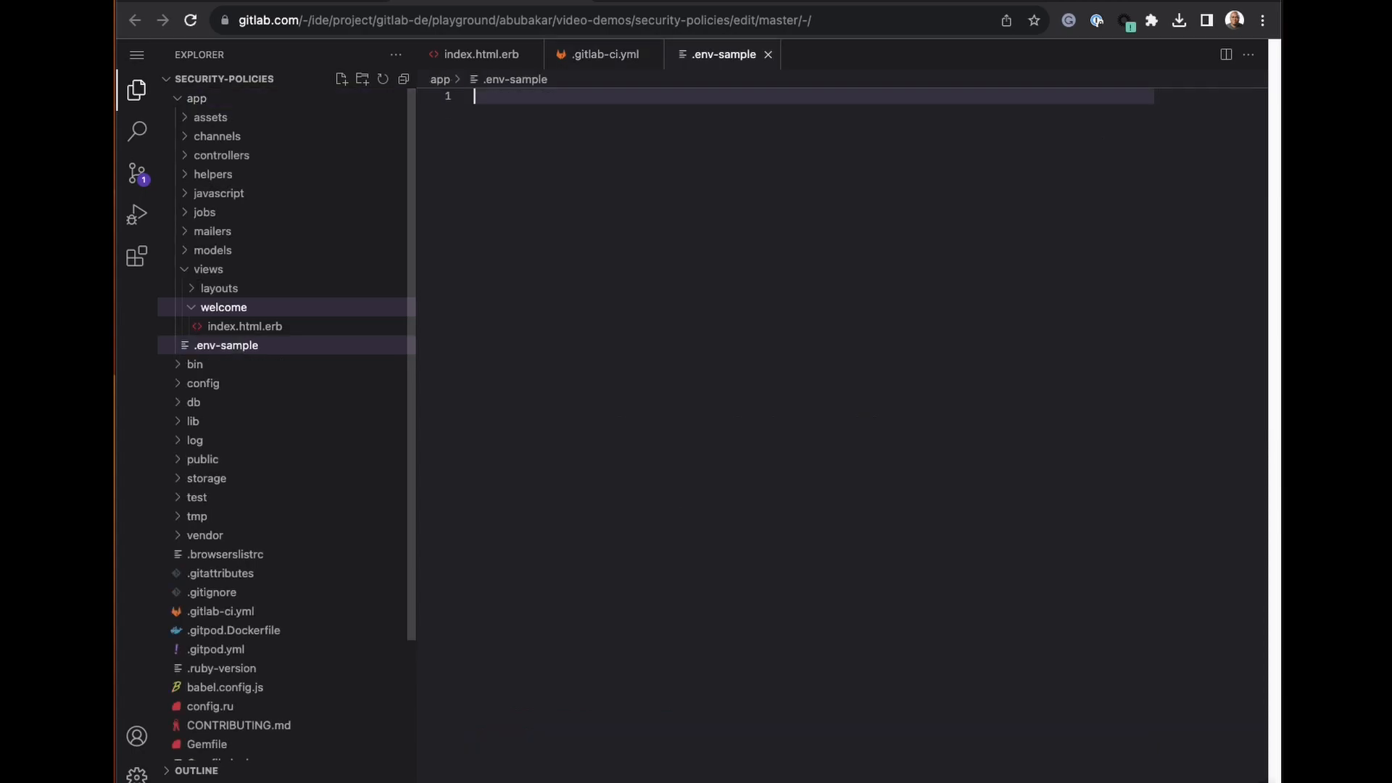
Add an AWS_KEY= line to .env-sample and paste the sample AWS access key as its value
text(API_KEY)
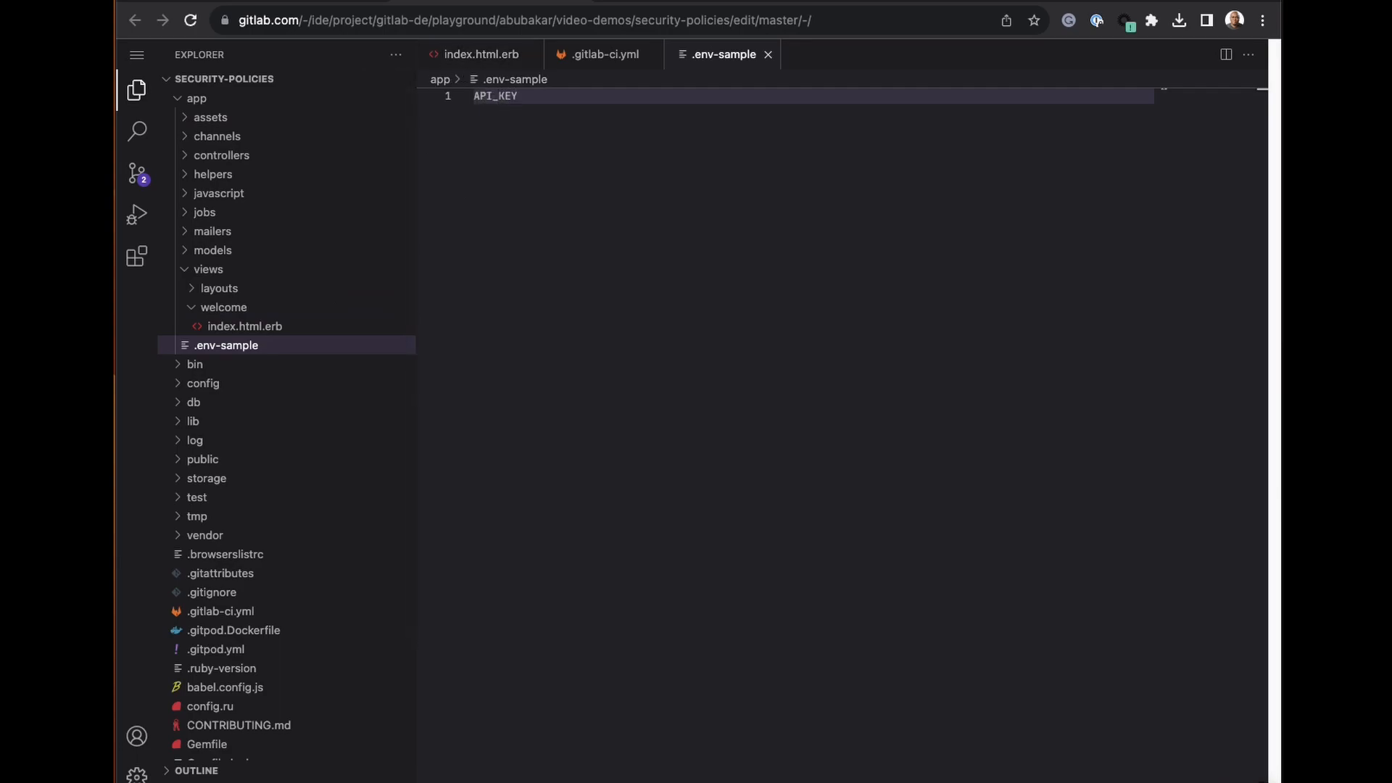
text(=)
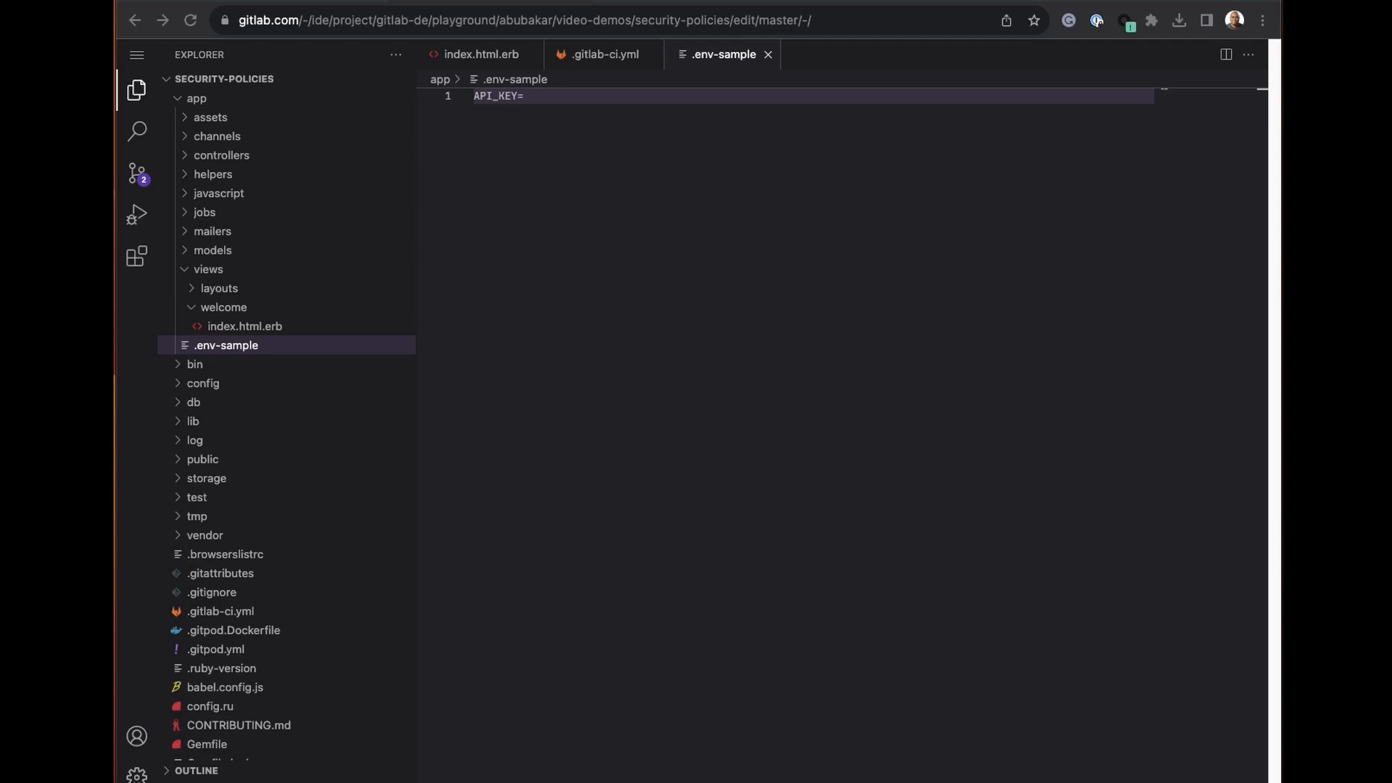
key(super+v)
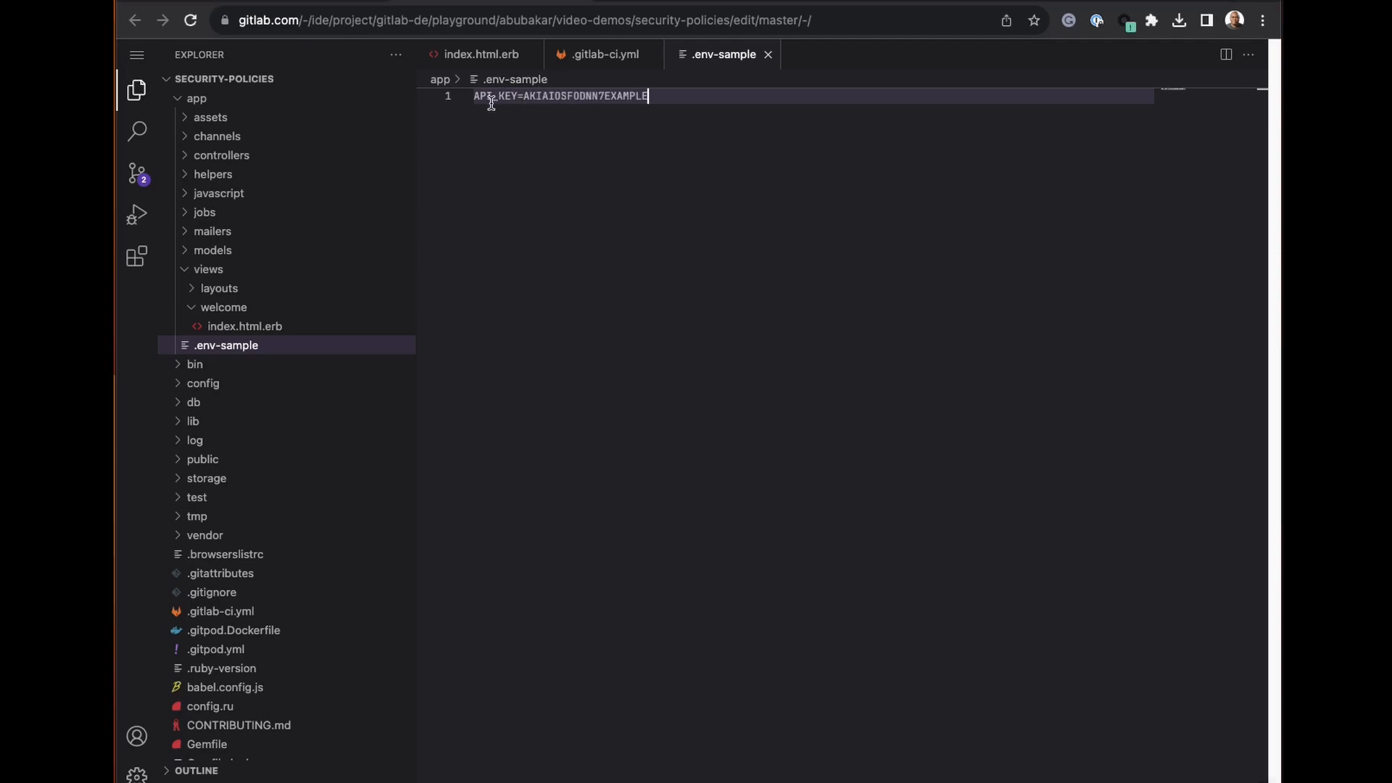
drag(493, 100, 473, 102)
text(AWS)
double_click(820, 90)
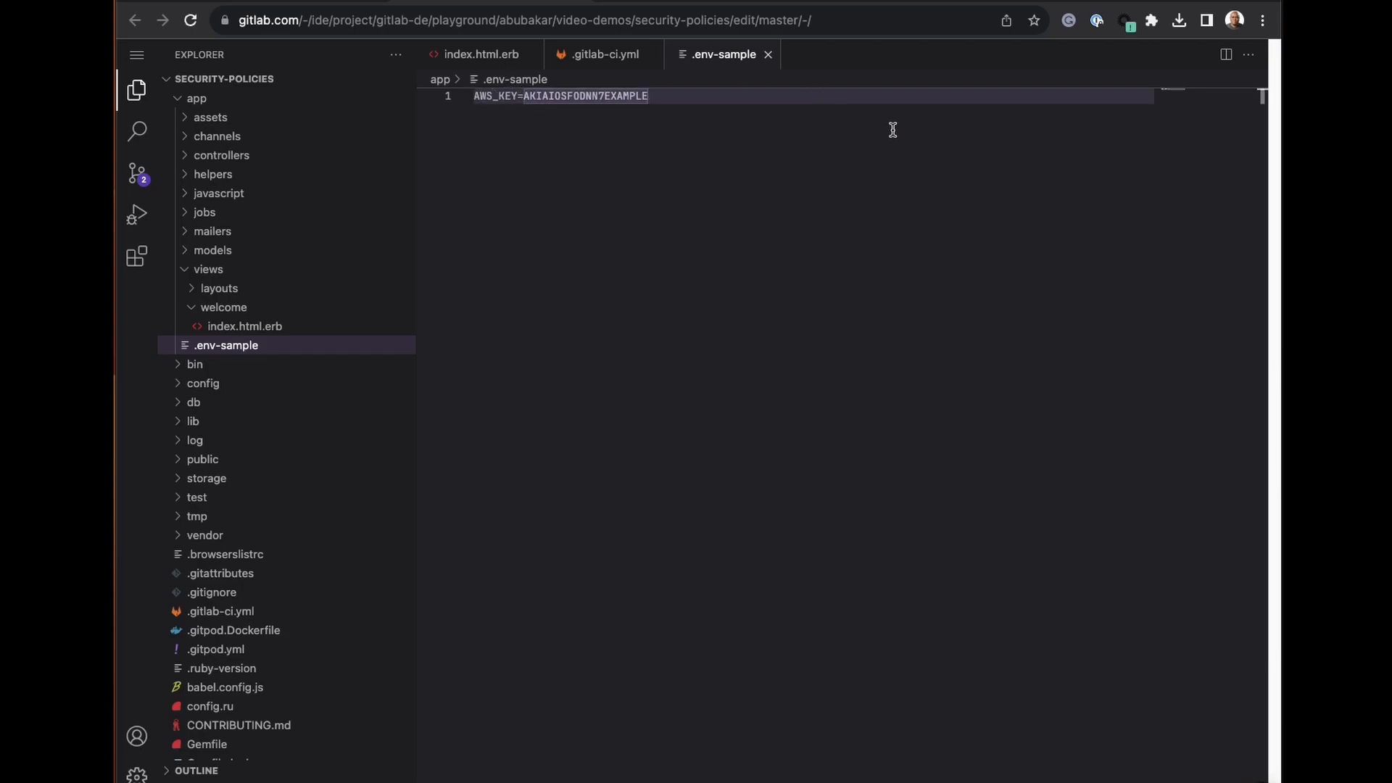
Add an AWS_SECRET= line below AWS_KEY and paste the sample AWS secret key as its value
key(Right)
key(Return)
text(AWS)
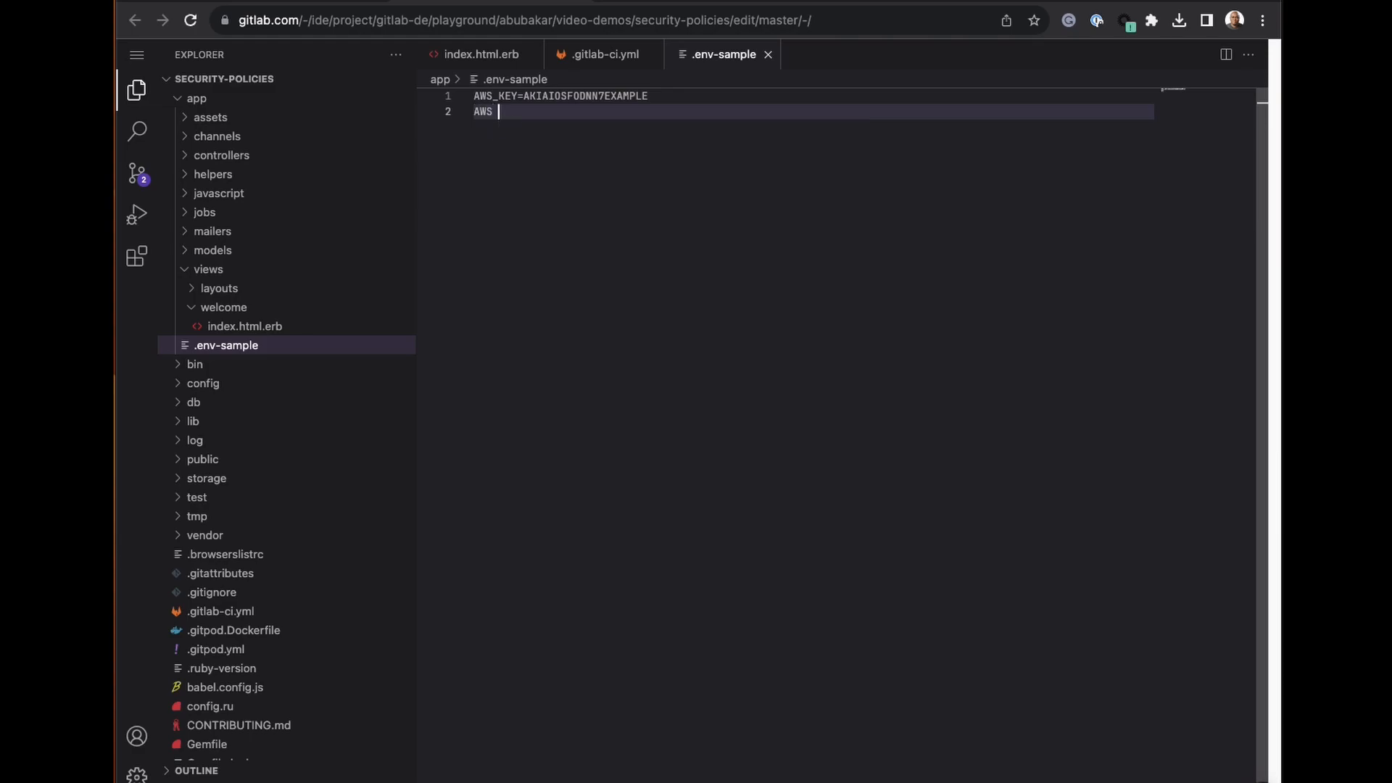
key(BackSpace)
text(_secre)
key(BackSpace)
key(BackSpace)
key(BackSpace)
key(BackSpace)
key(BackSpace)
text(SECRET=)
key(super+v)
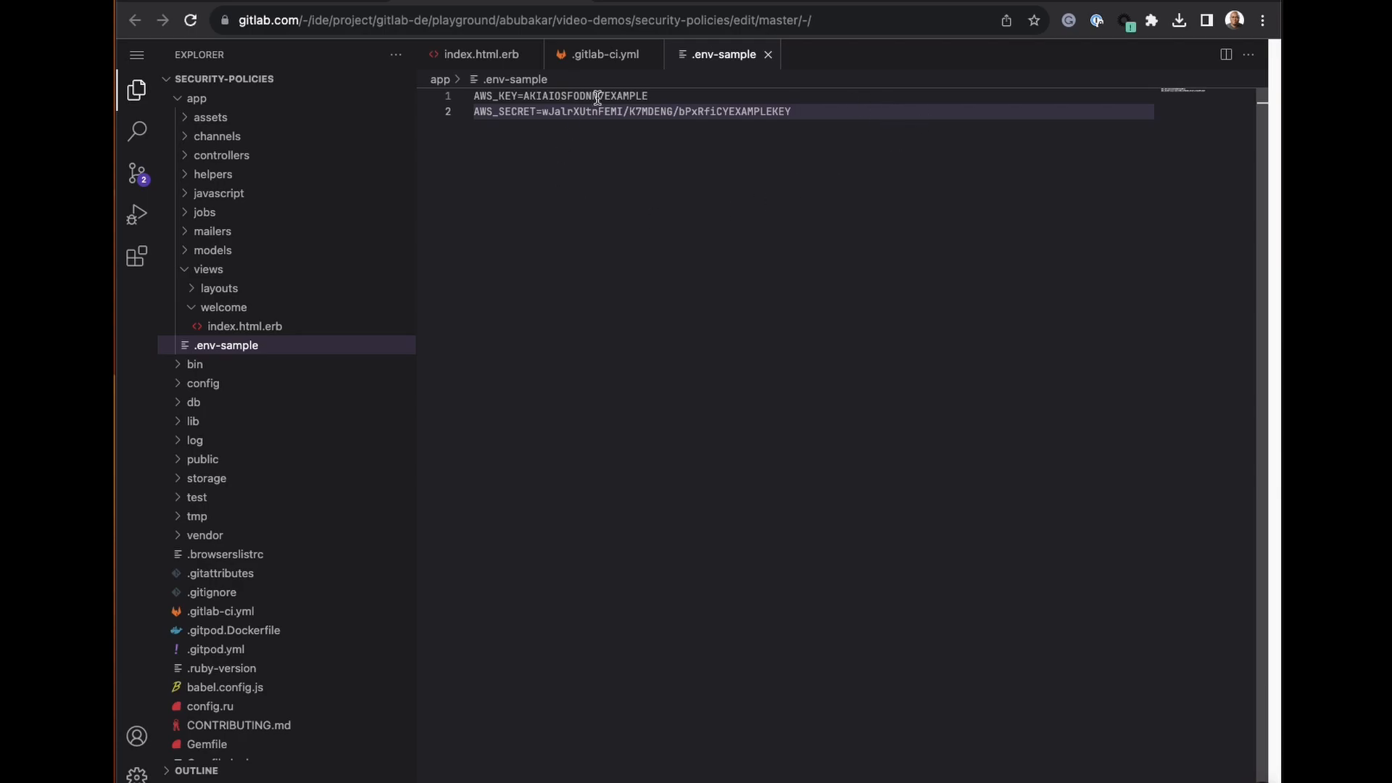
Commit the .gitlab-ci.yml and .env-sample changes with the message "add key" to a new branch, keeping the suggested branch name
click(138, 173)
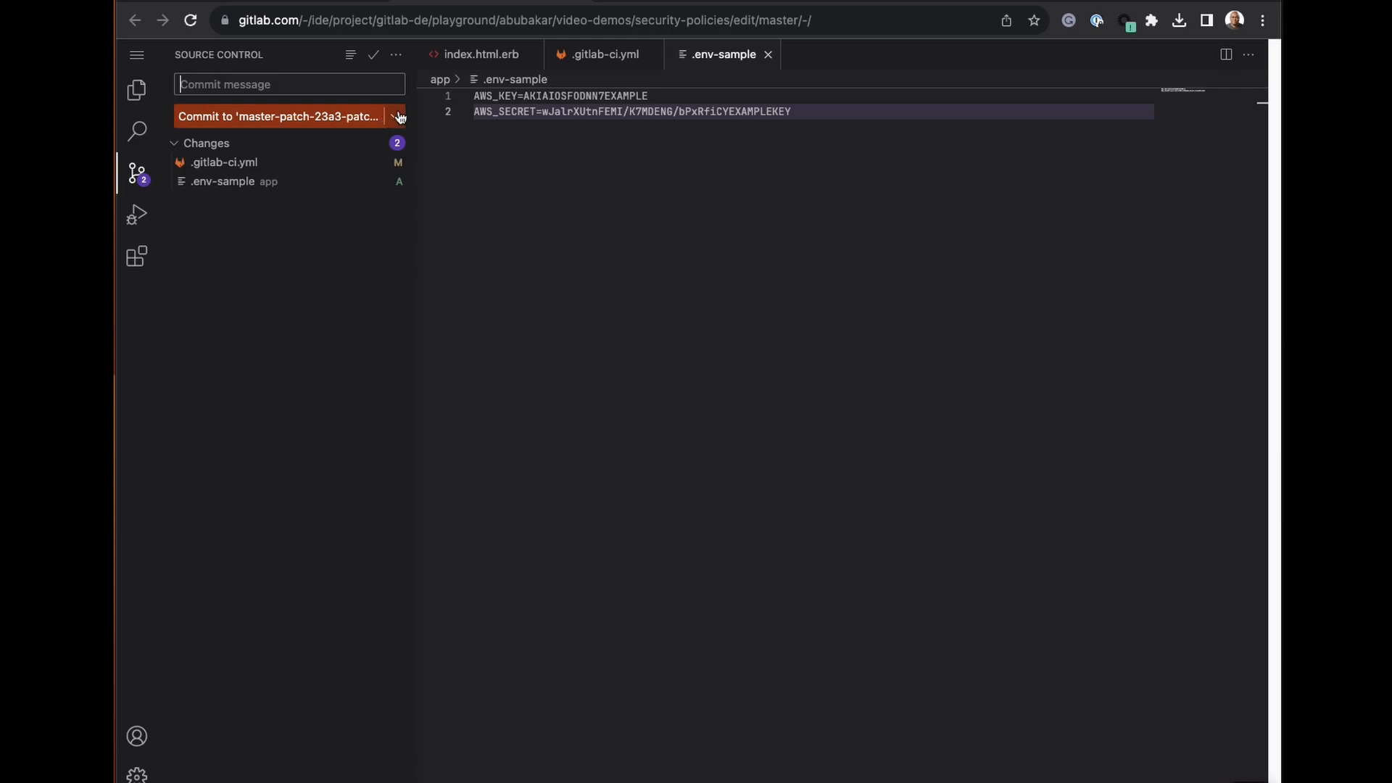
text(add key)
click(396, 116)
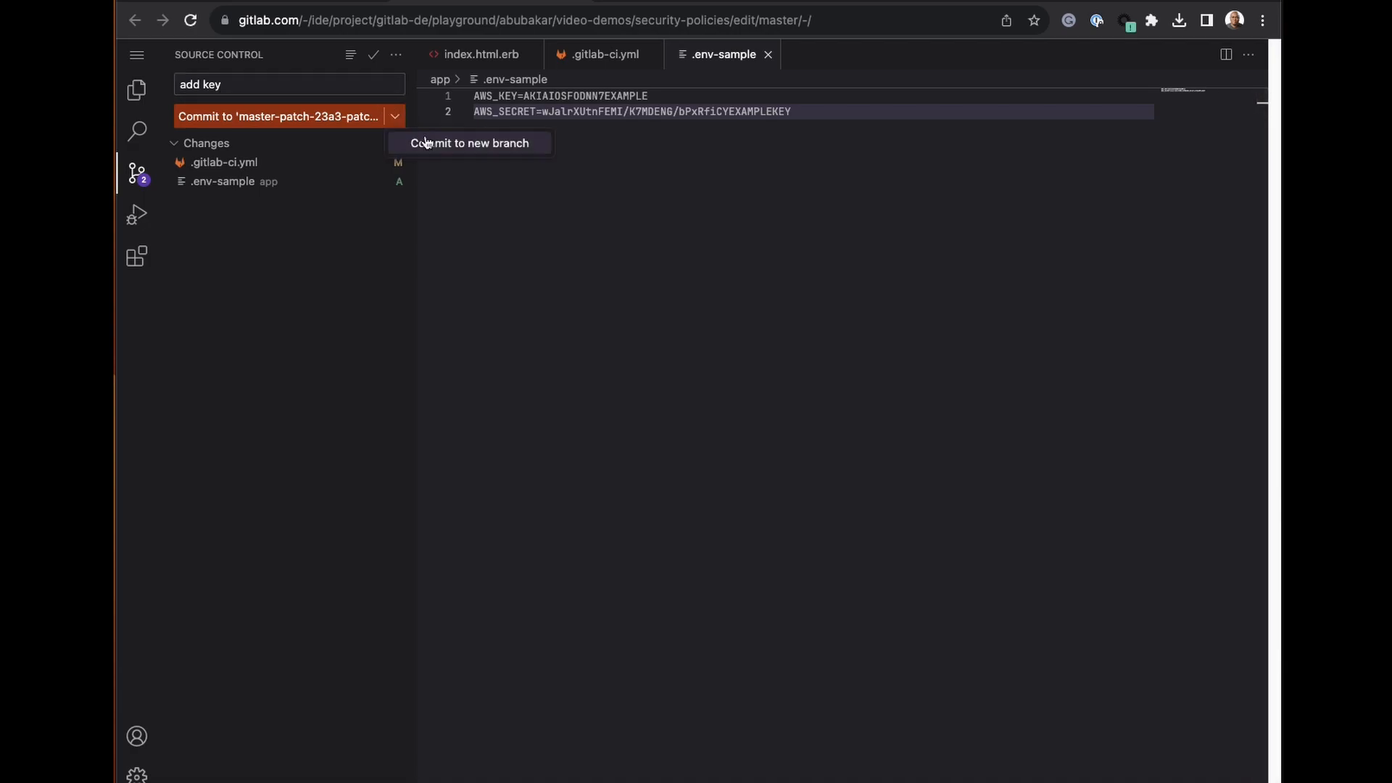
click(453, 144)
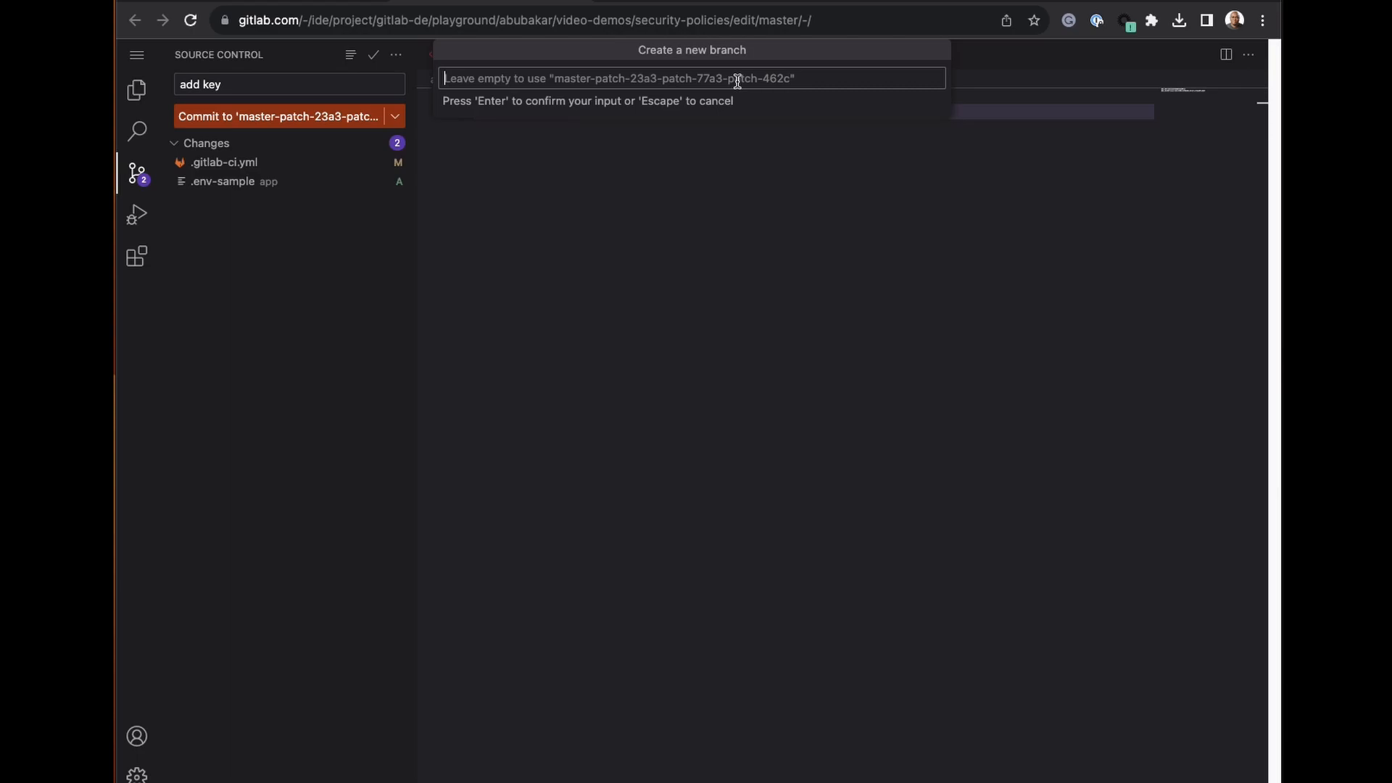
key(Return)
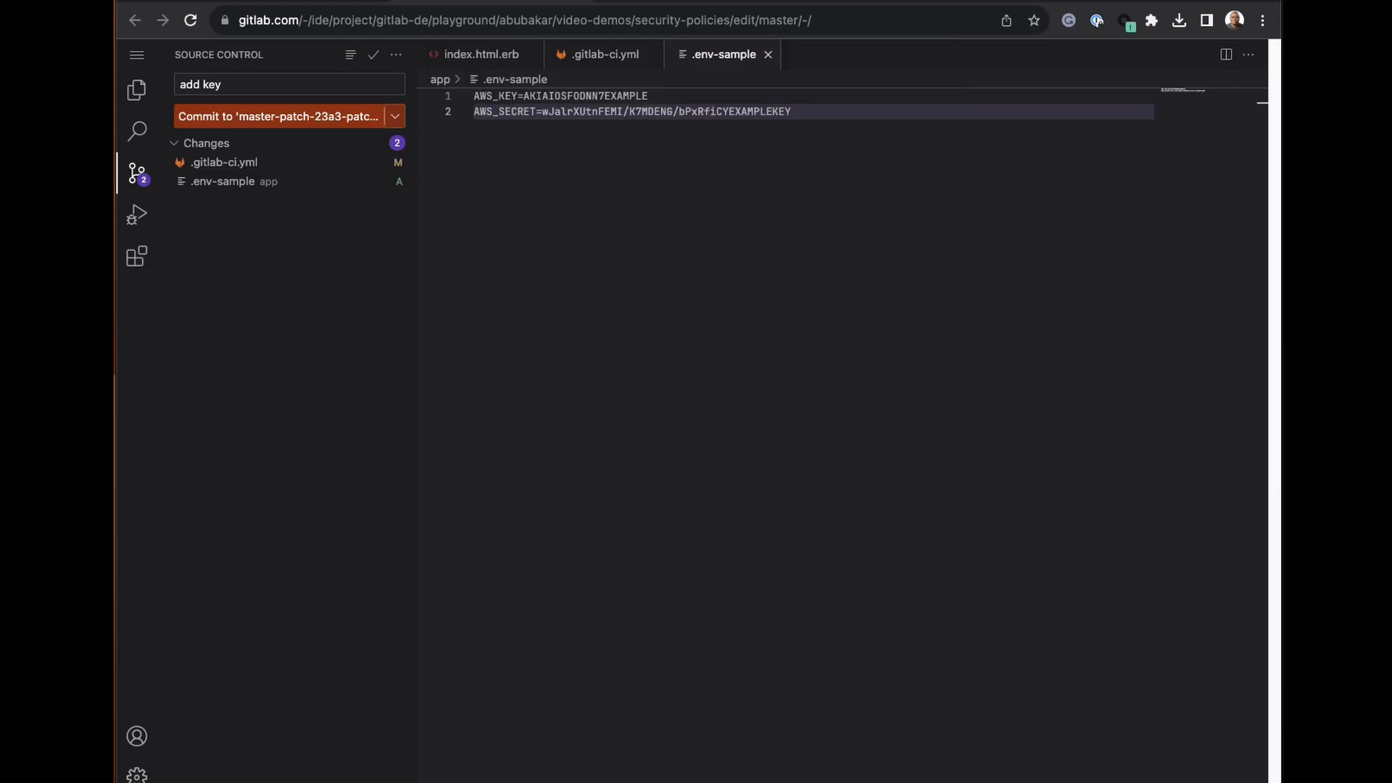
Create a merge request titled "Added Key" from the new branch into master and assign it to yourself
click(1015, 763)
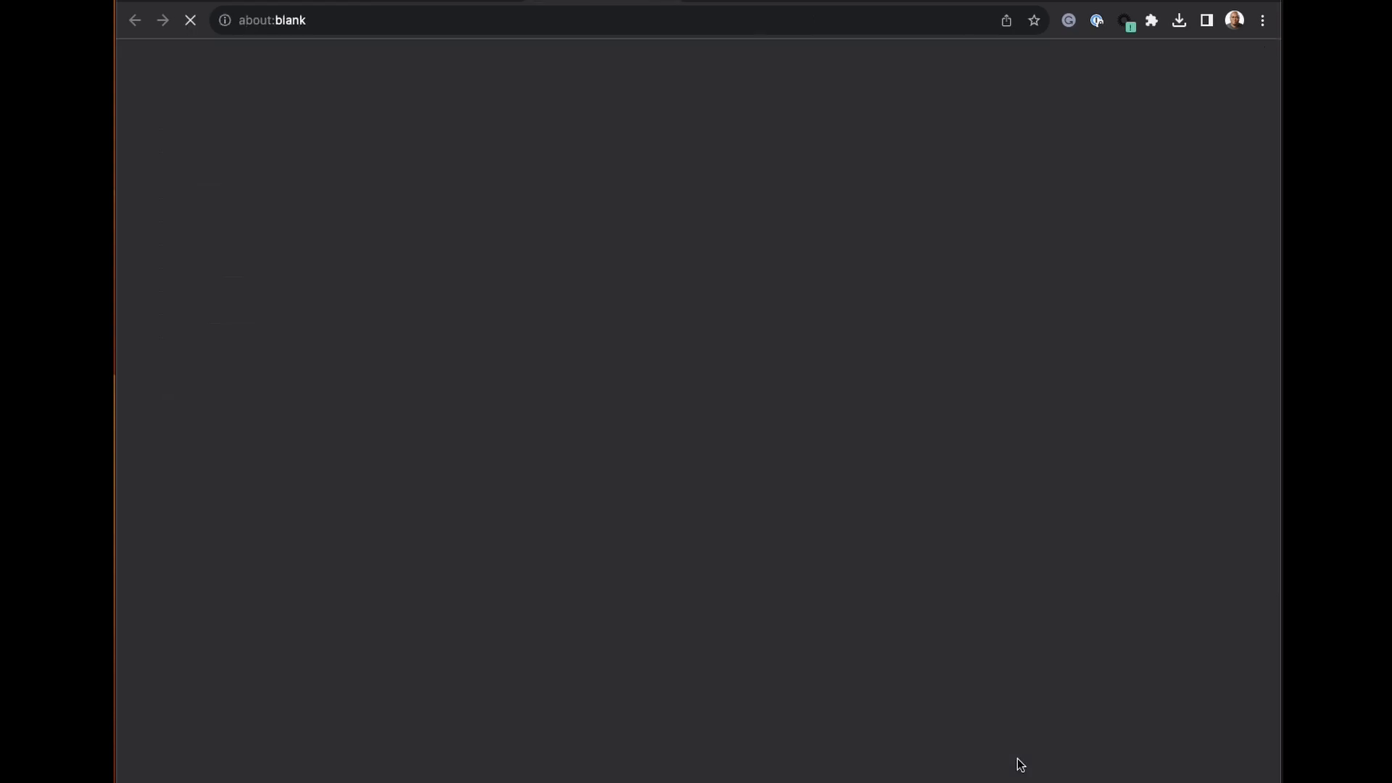
key(super+a)
text(Added Key)
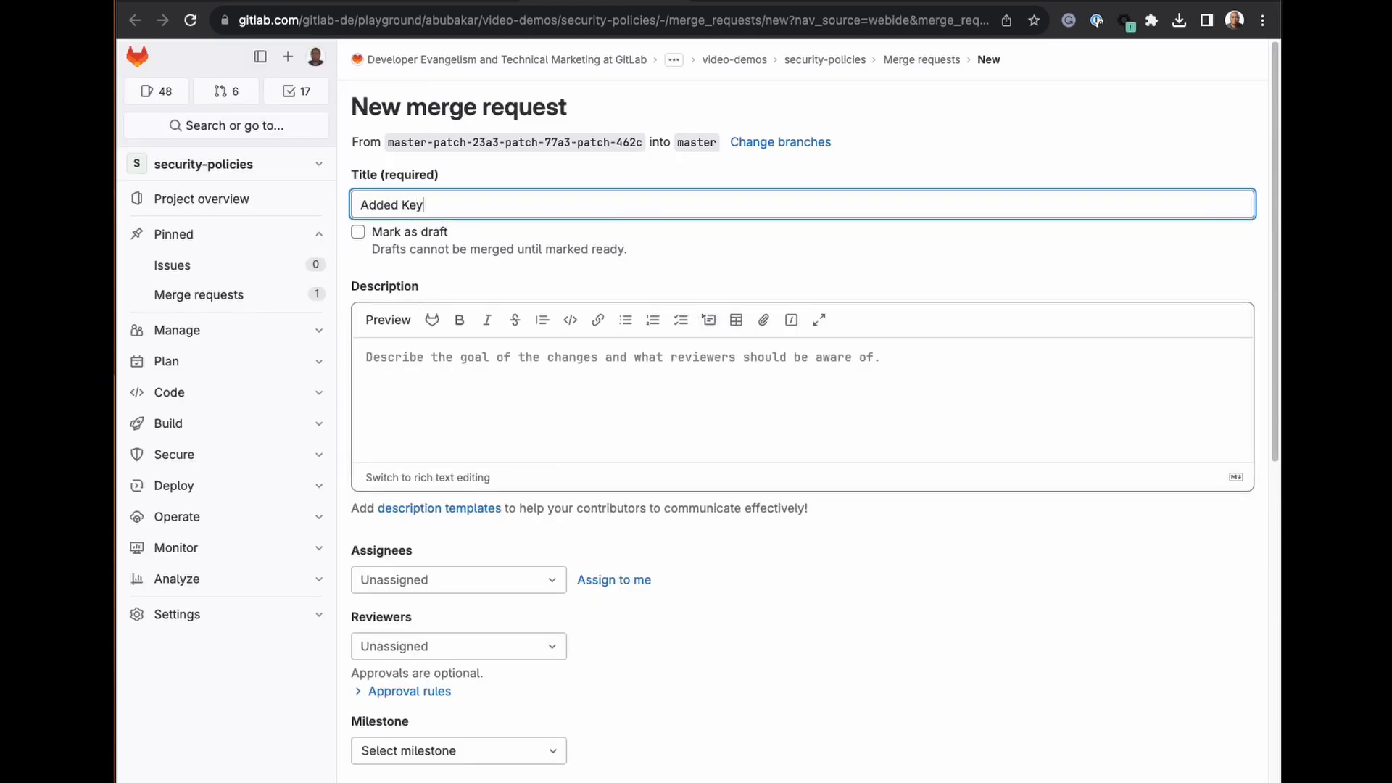
click(634, 581)
scroll(789, 616, down, 9)
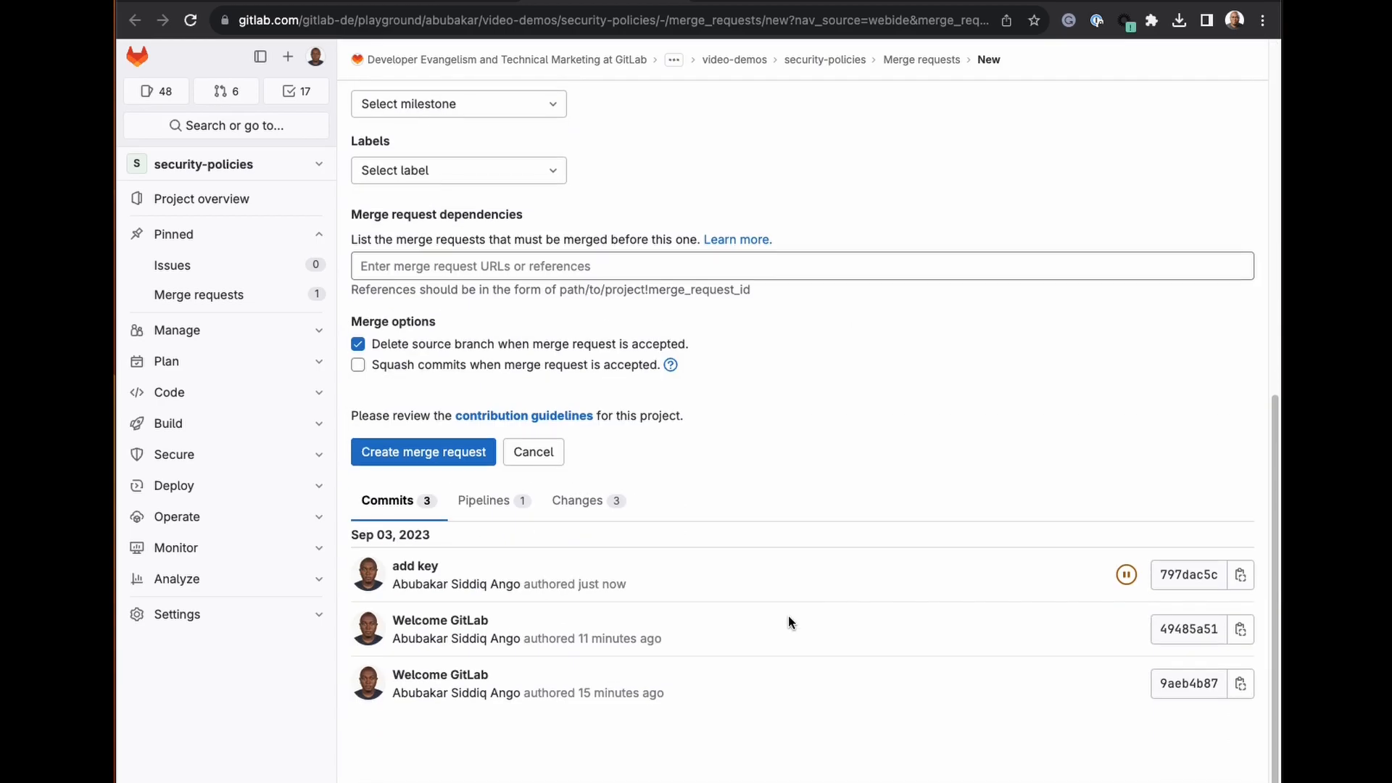
click(432, 451)
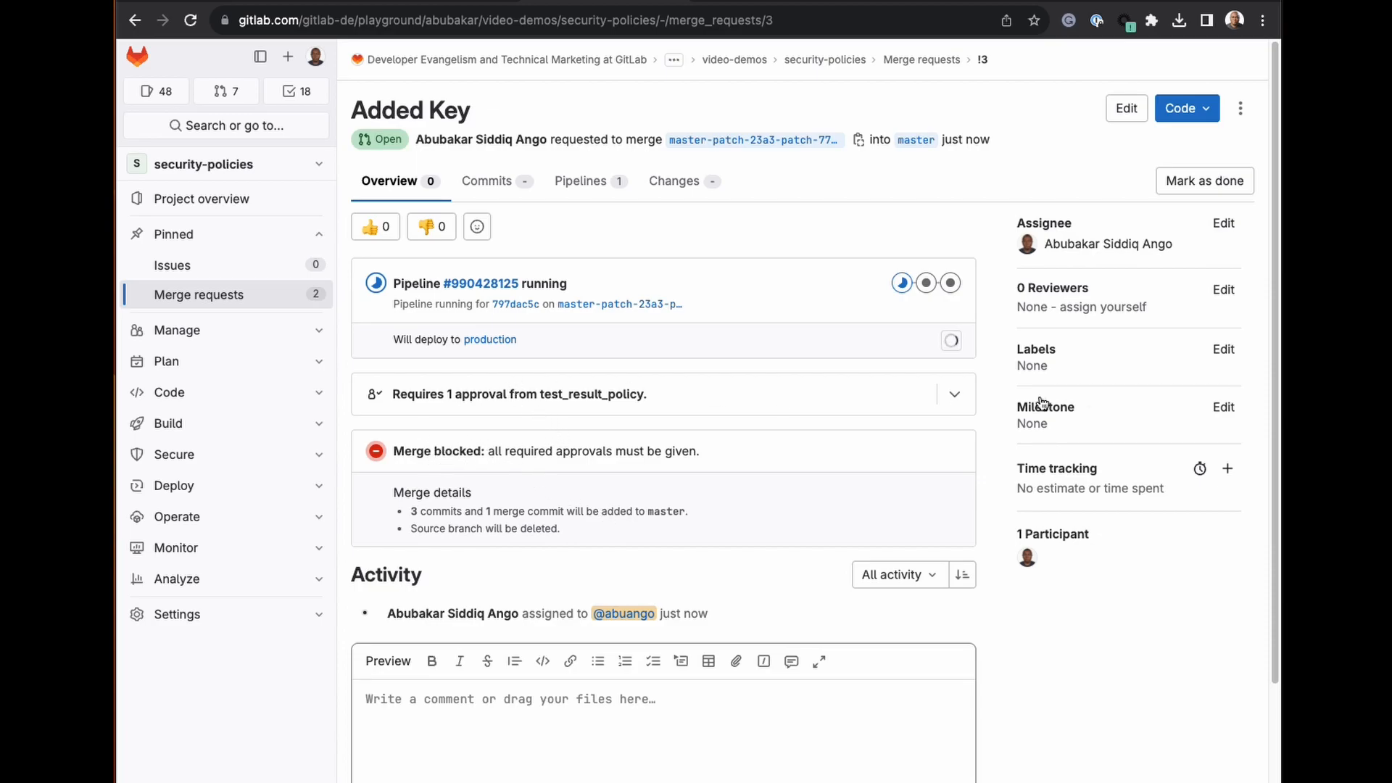
Inspect the Added Key merge request's eligible approvers and the jobs in its pipeline's build and test stages
click(950, 398)
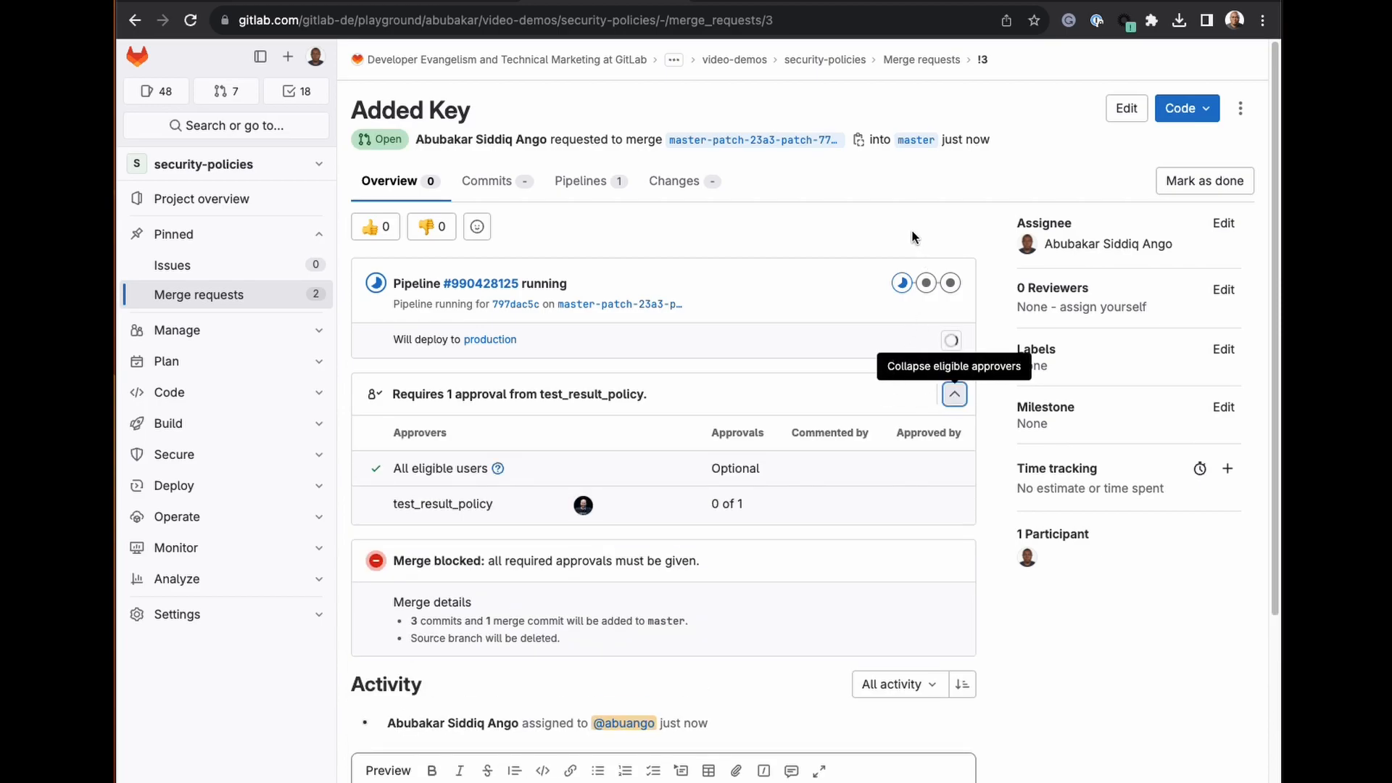
click(903, 287)
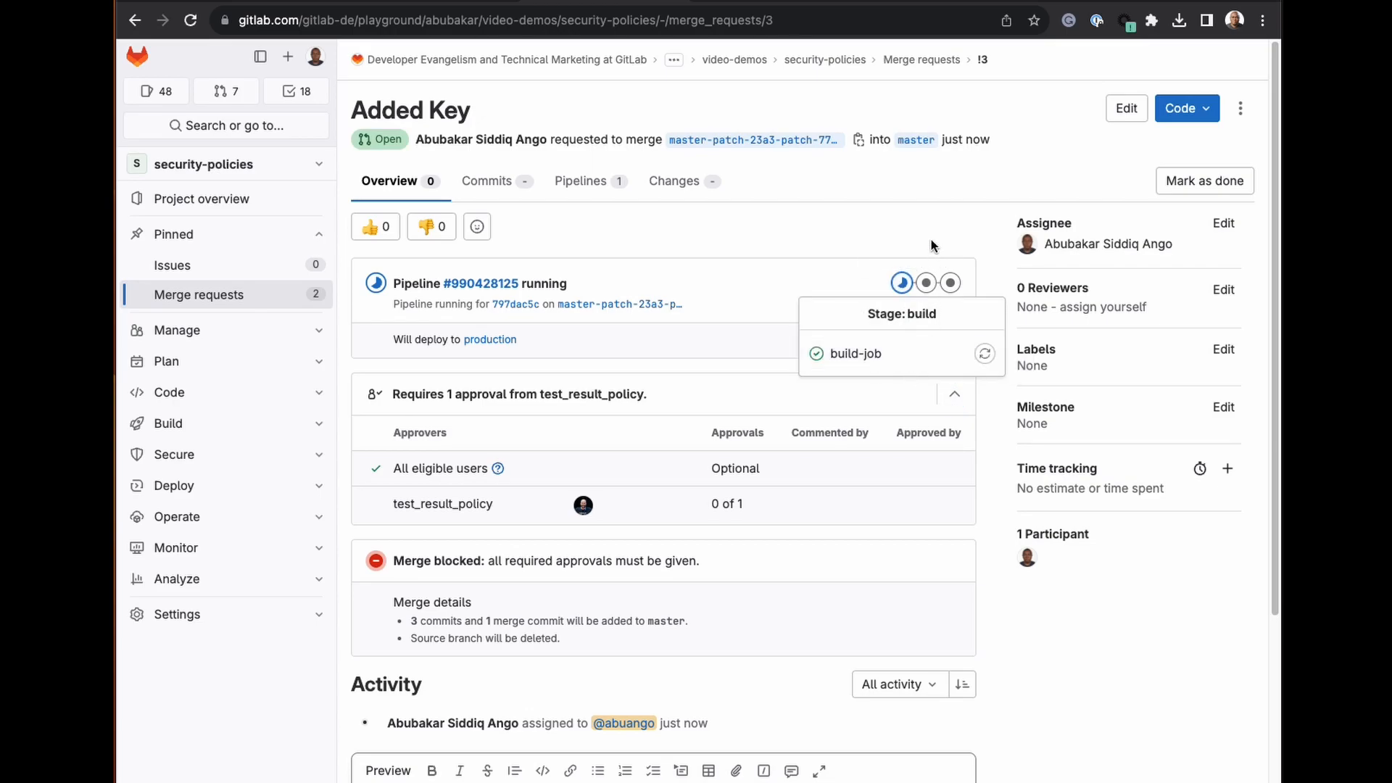
click(927, 283)
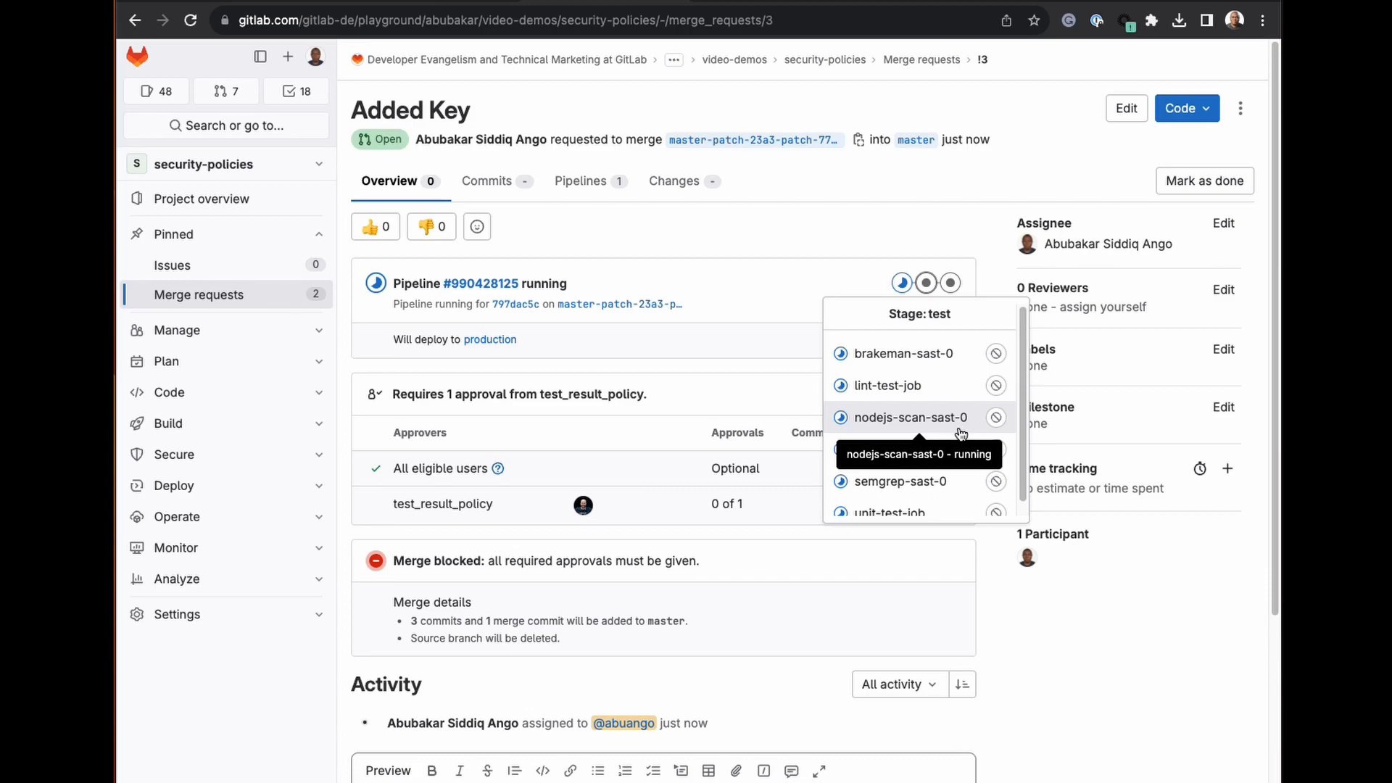
scroll(961, 433, down, 1)
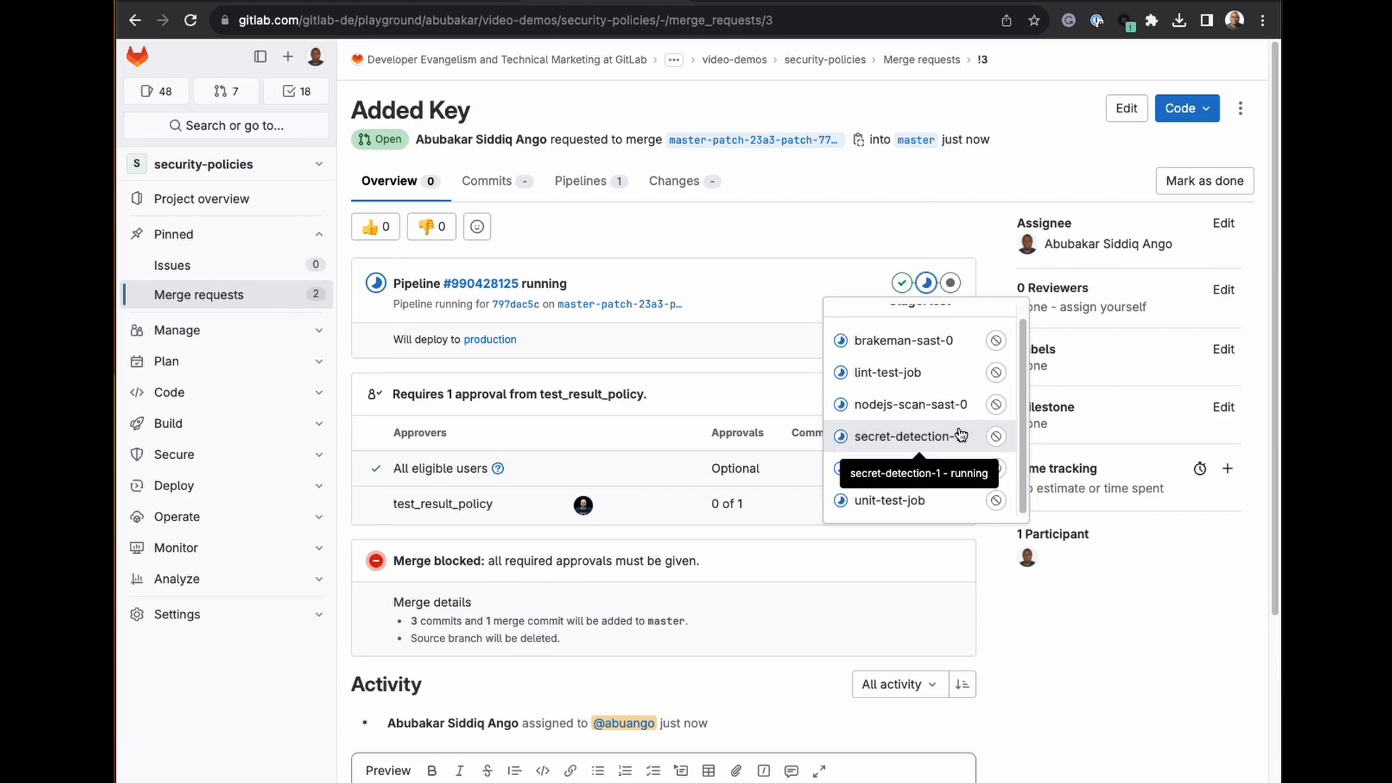
scroll(918, 399, up, 1)
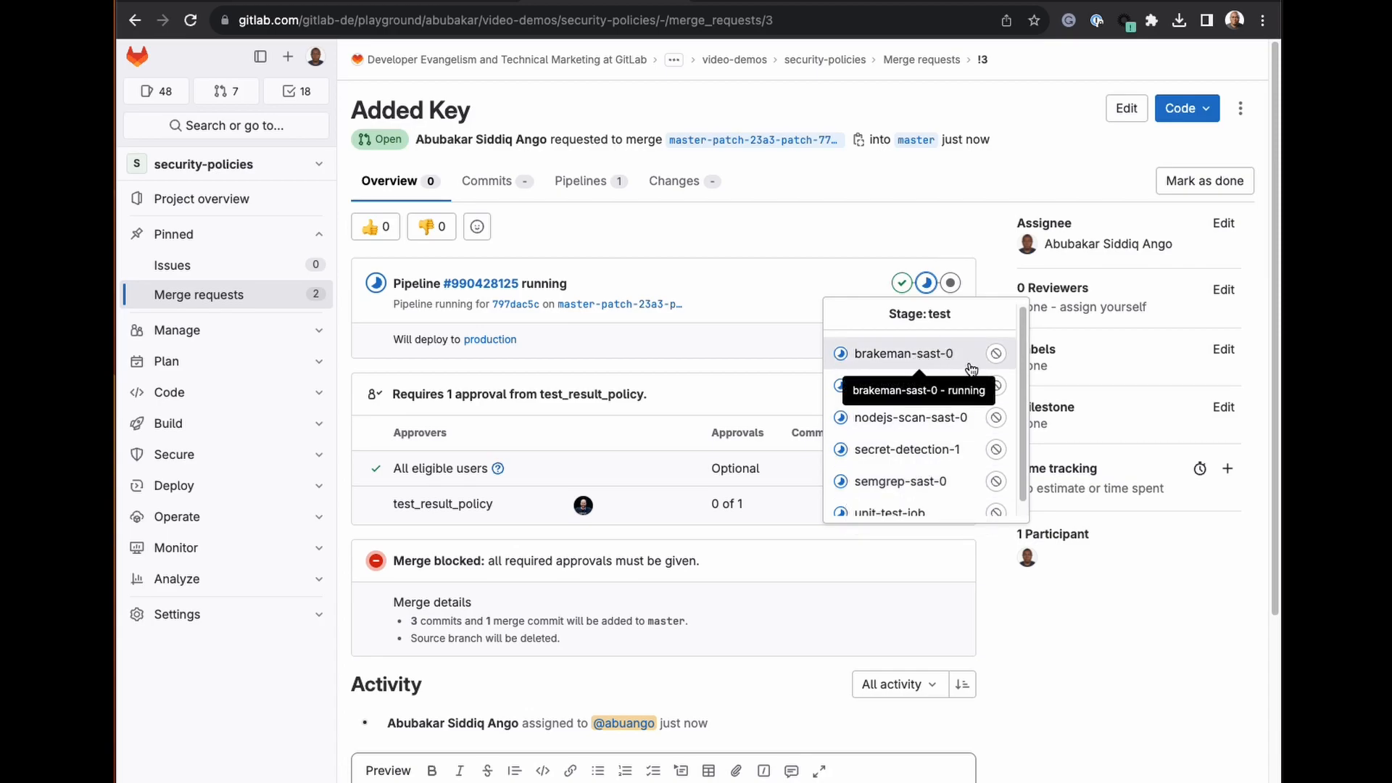
scroll(915, 494, down, 1)
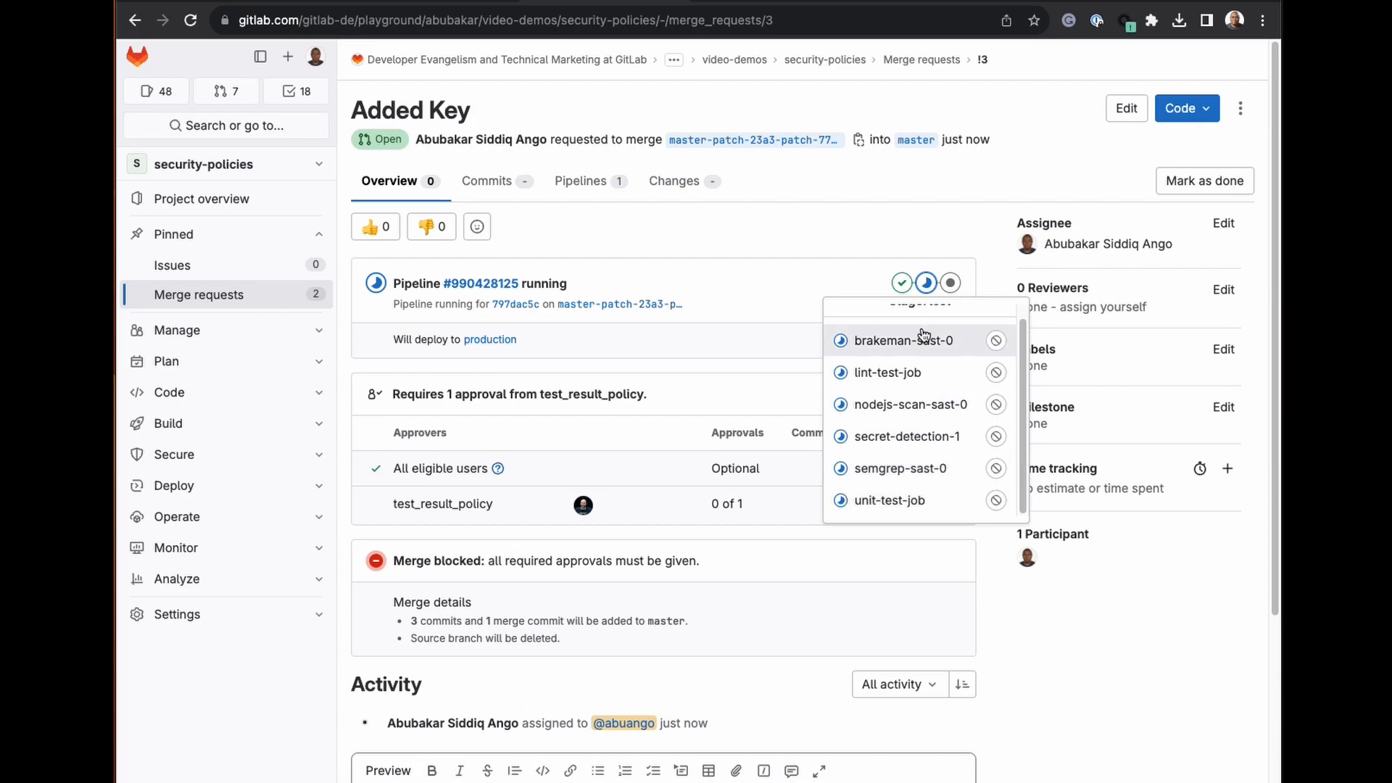
Recheck the SAST and secret detection jobs in the test stage and open the merge request's full pipeline
click(899, 215)
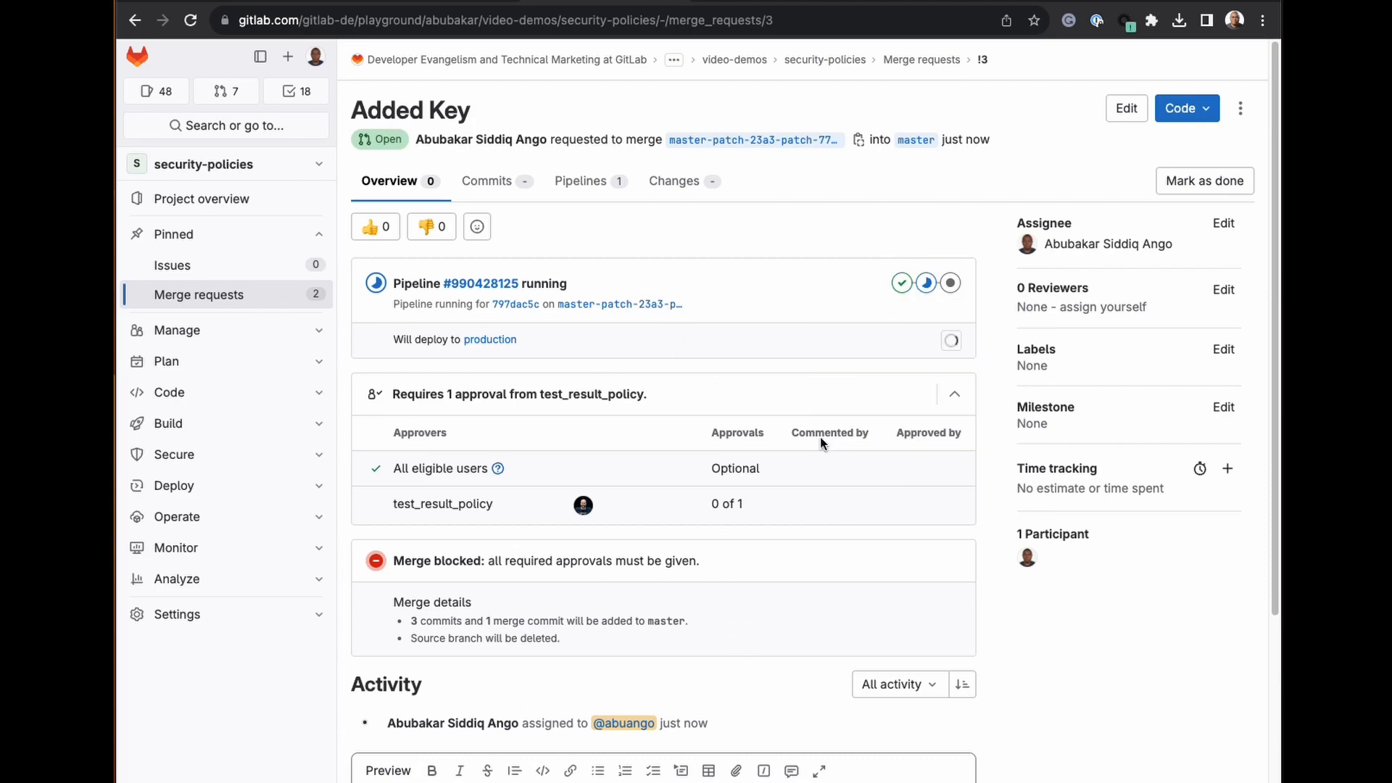
click(926, 284)
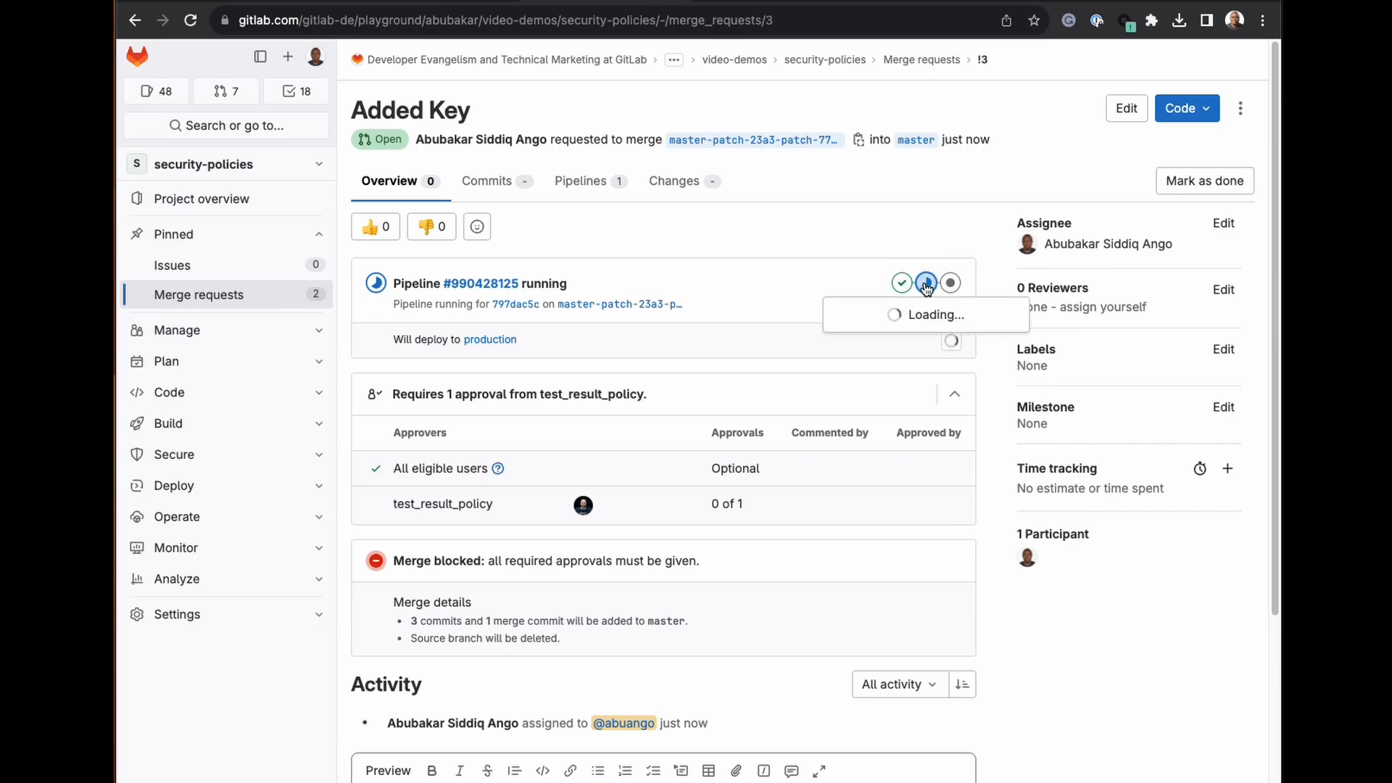
scroll(886, 457, down, 1)
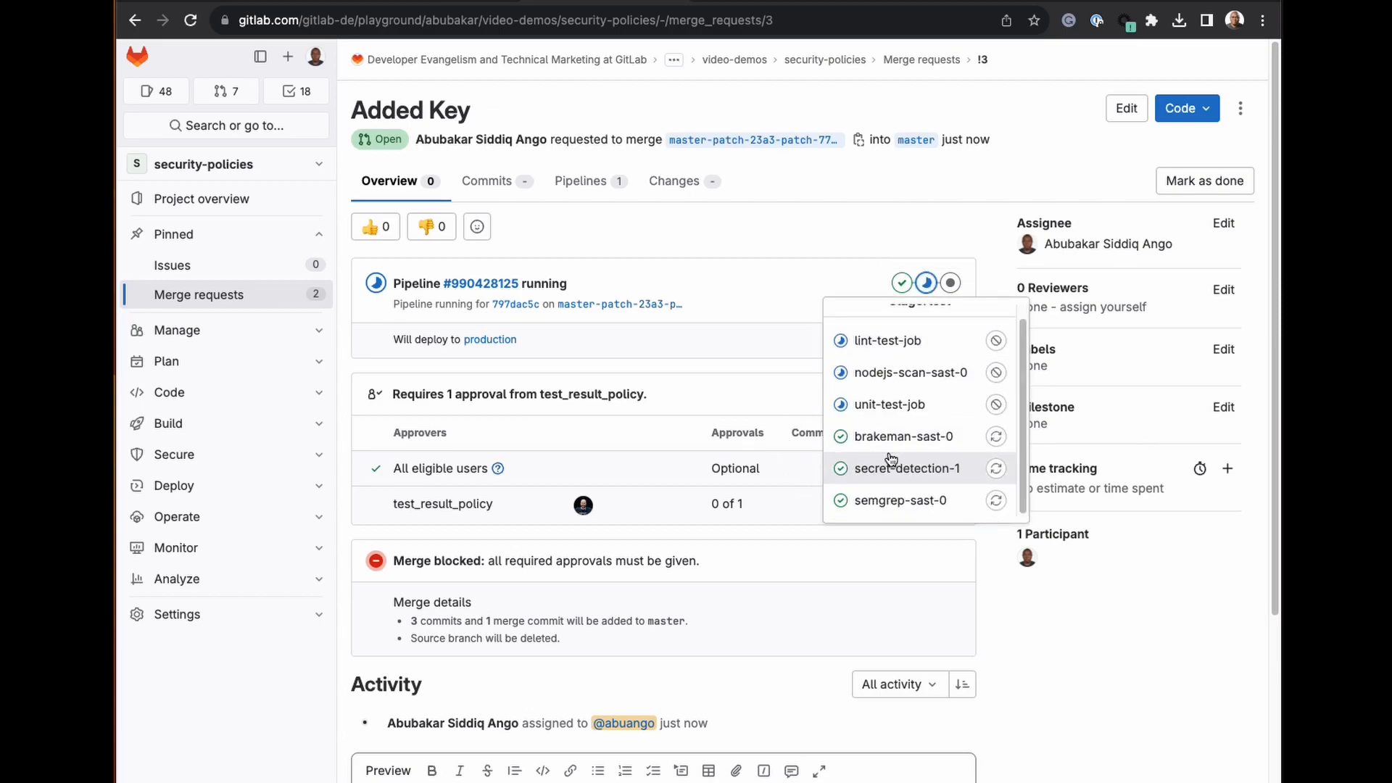
scroll(870, 406, up, 1)
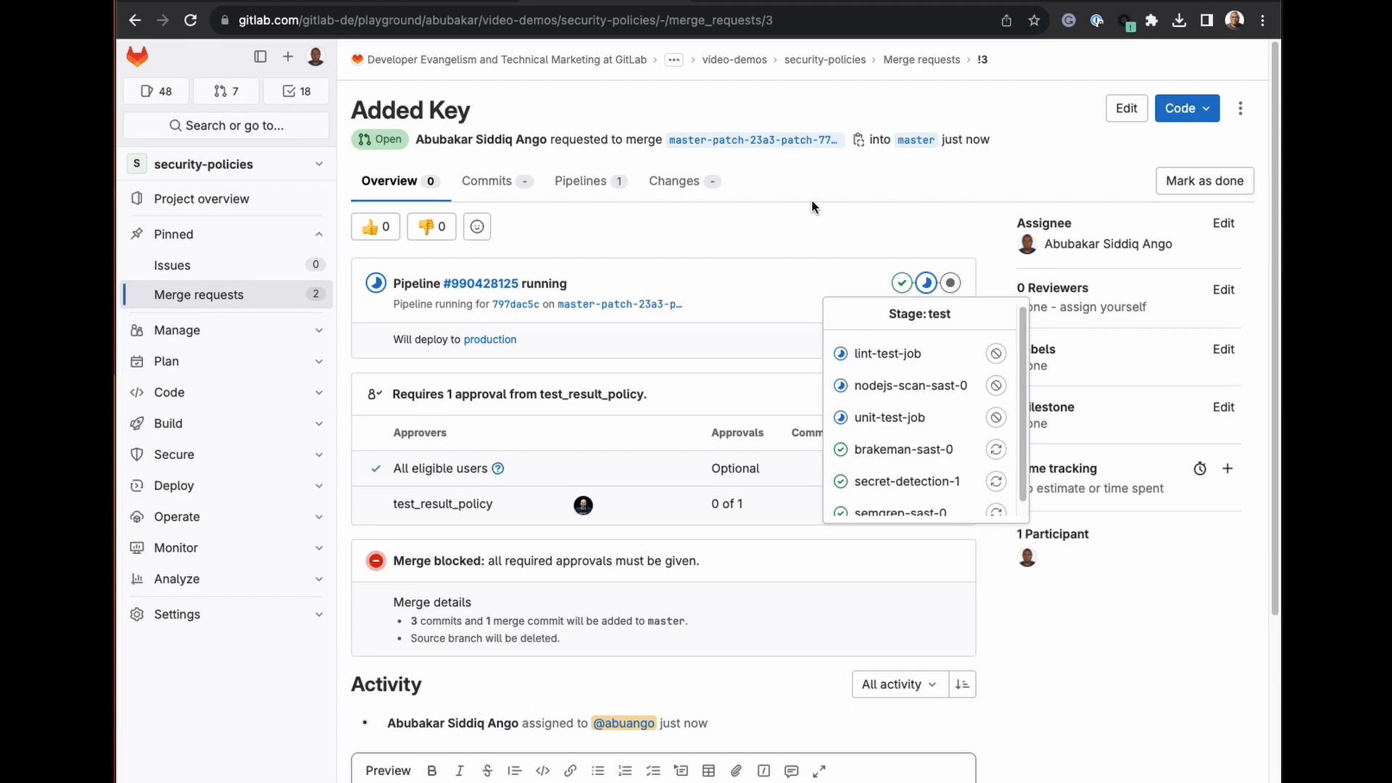
click(492, 285)
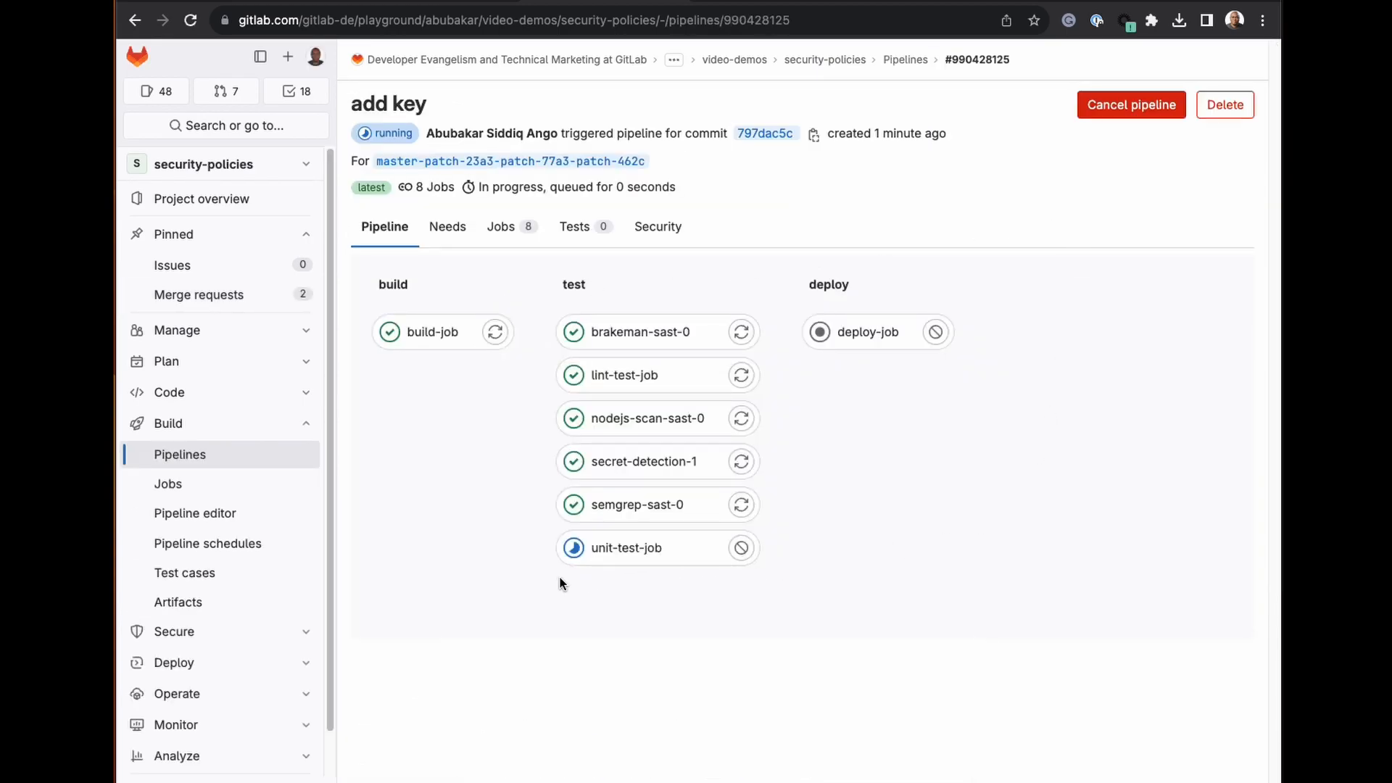
Check the add key pipeline's security results and stage graph, and return to the Added Key merge request
click(655, 227)
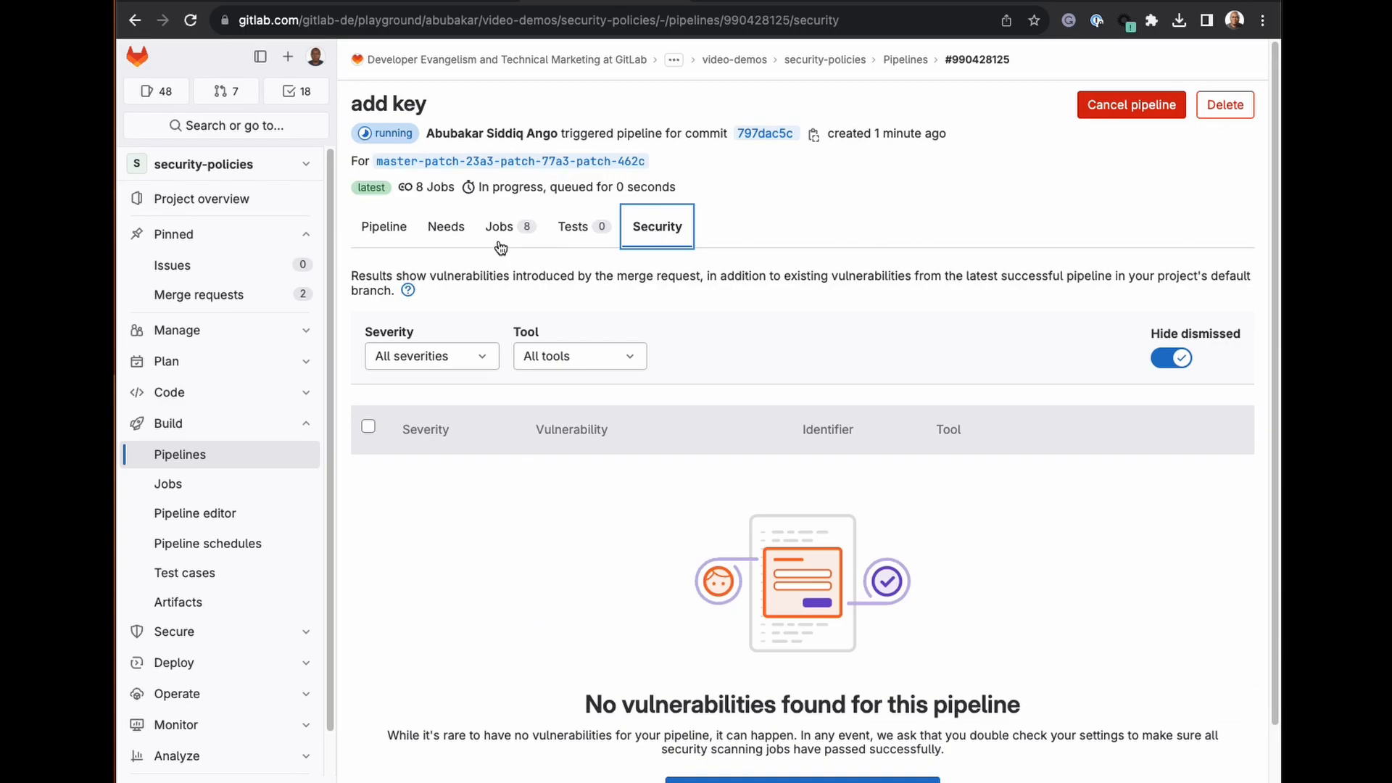
click(390, 228)
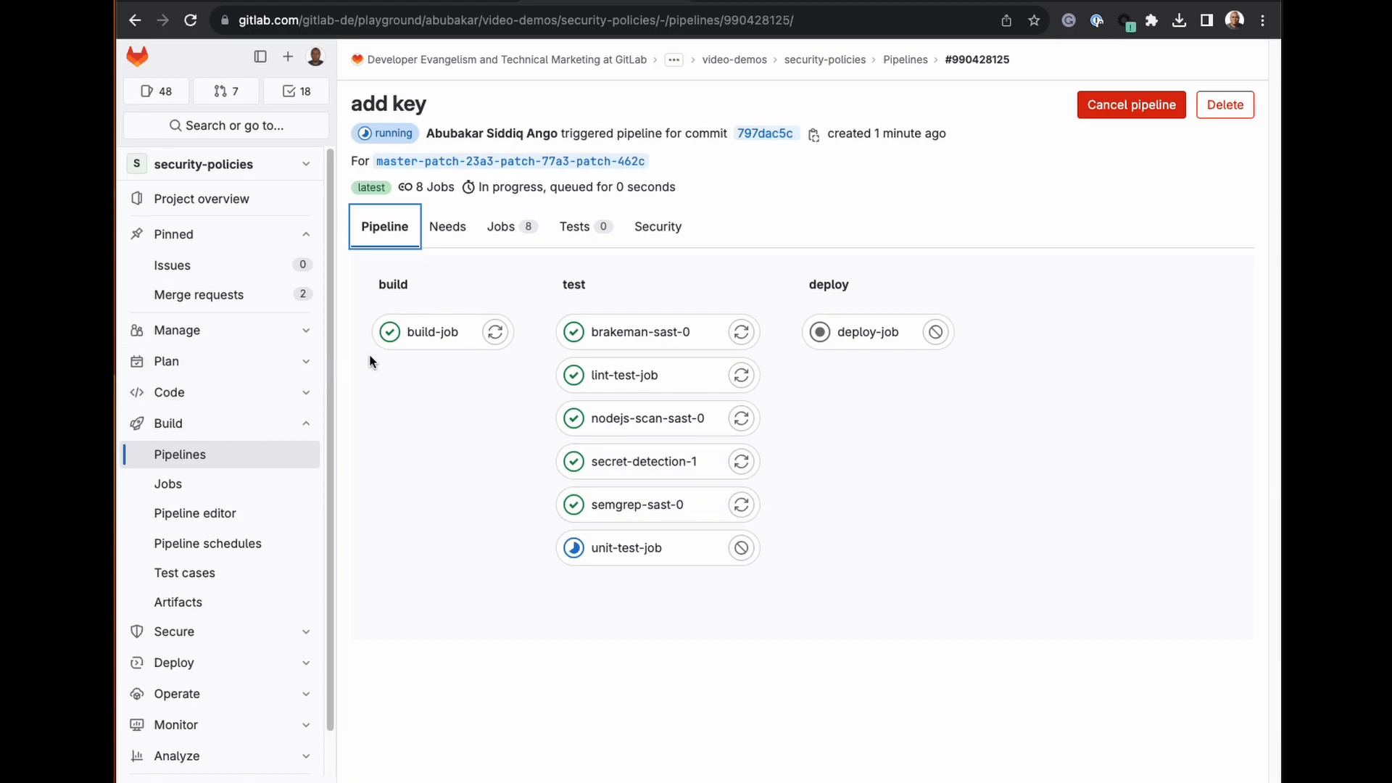
click(226, 296)
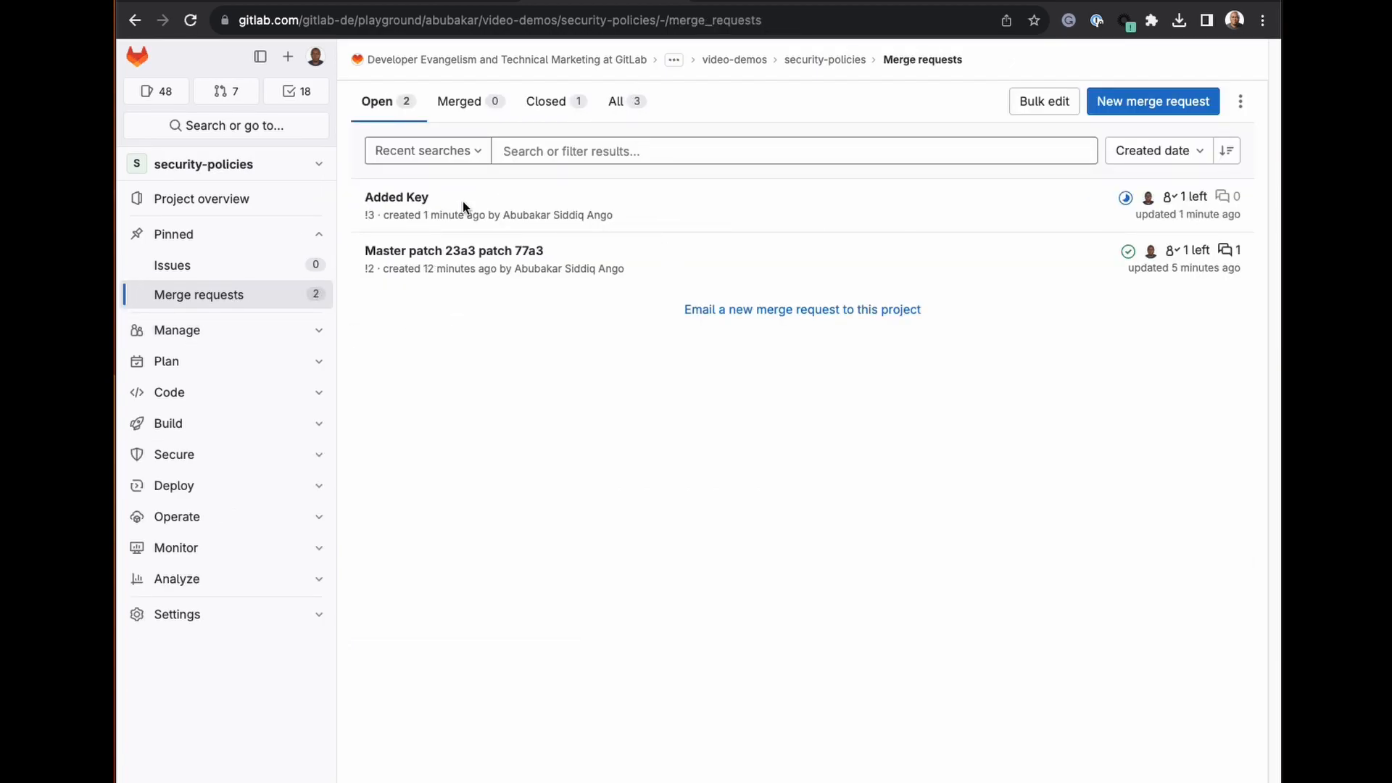
click(404, 197)
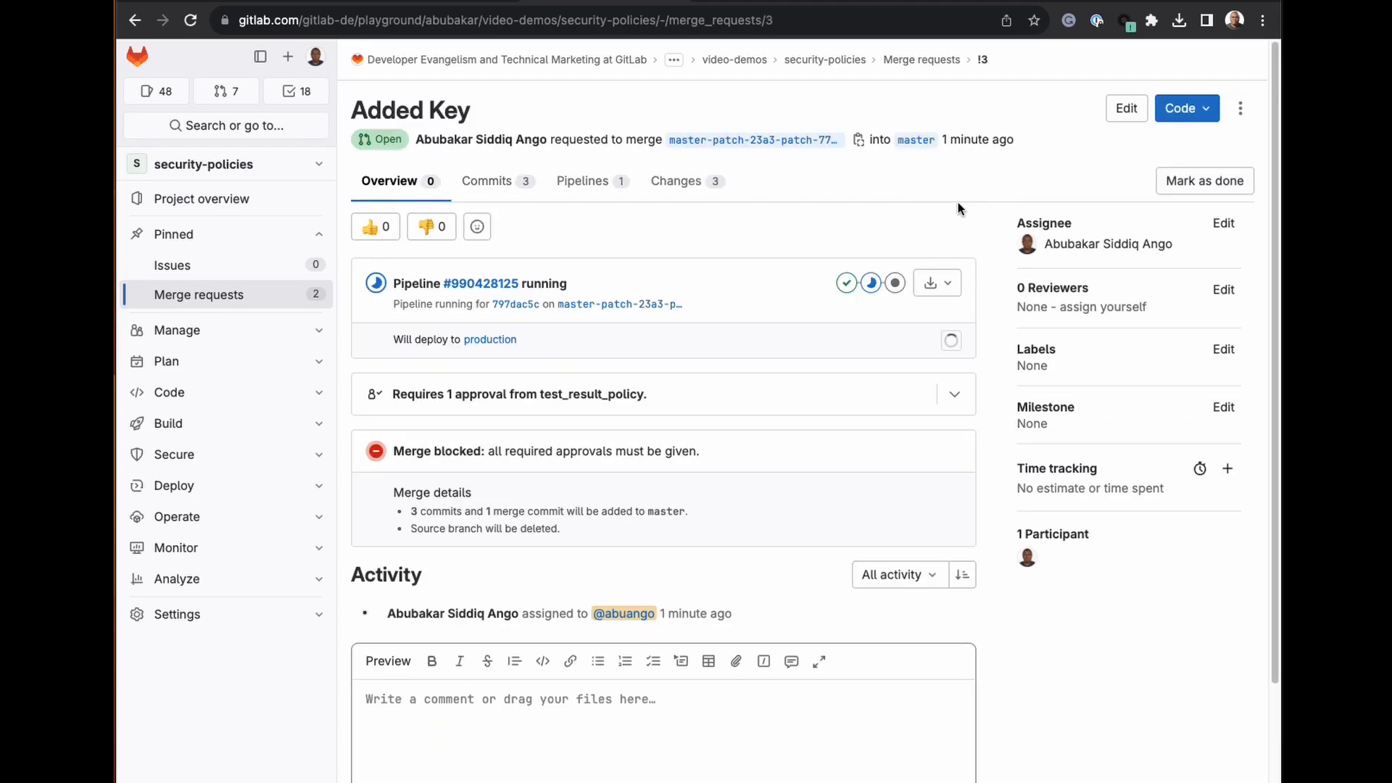
Inspect the test and deploy stage jobs in the Added Key merge request's pipeline and open the deploy-job log
click(871, 283)
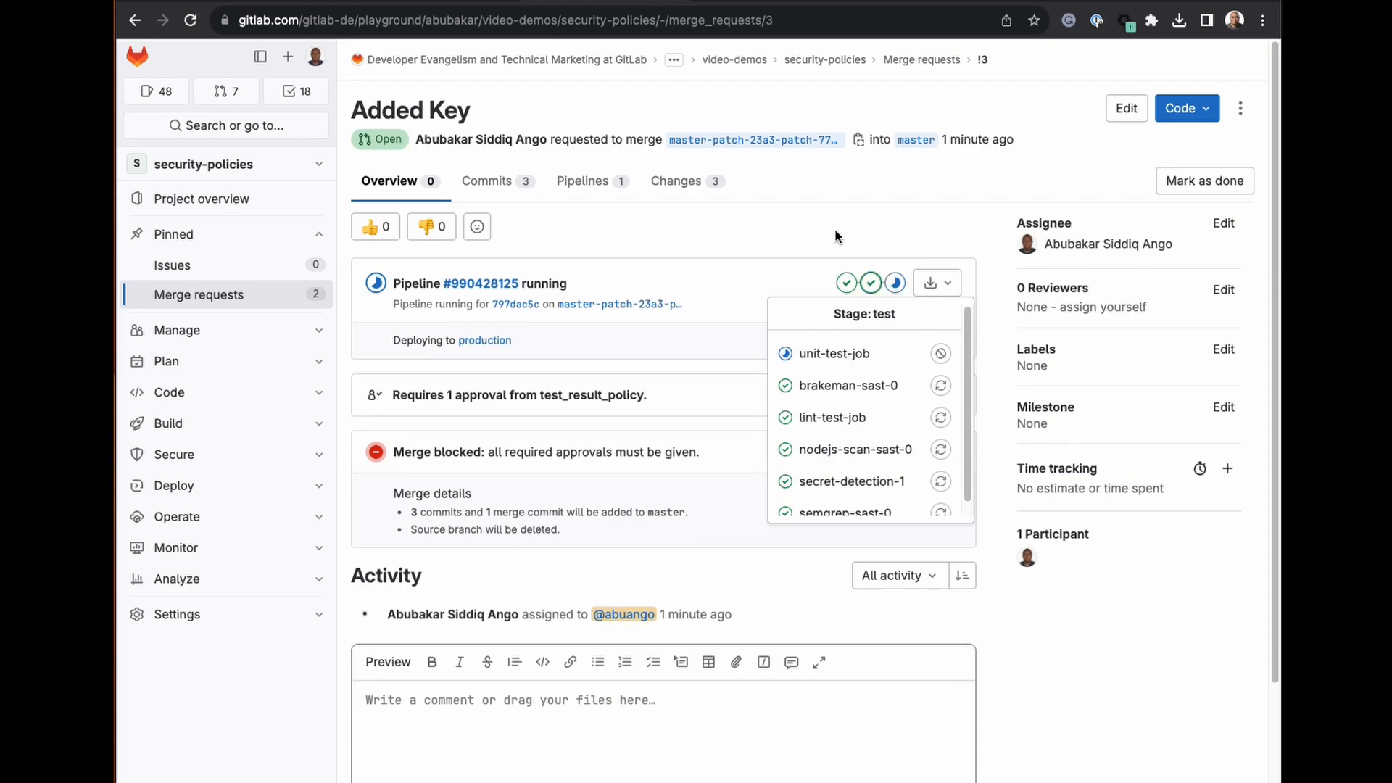
click(1179, 655)
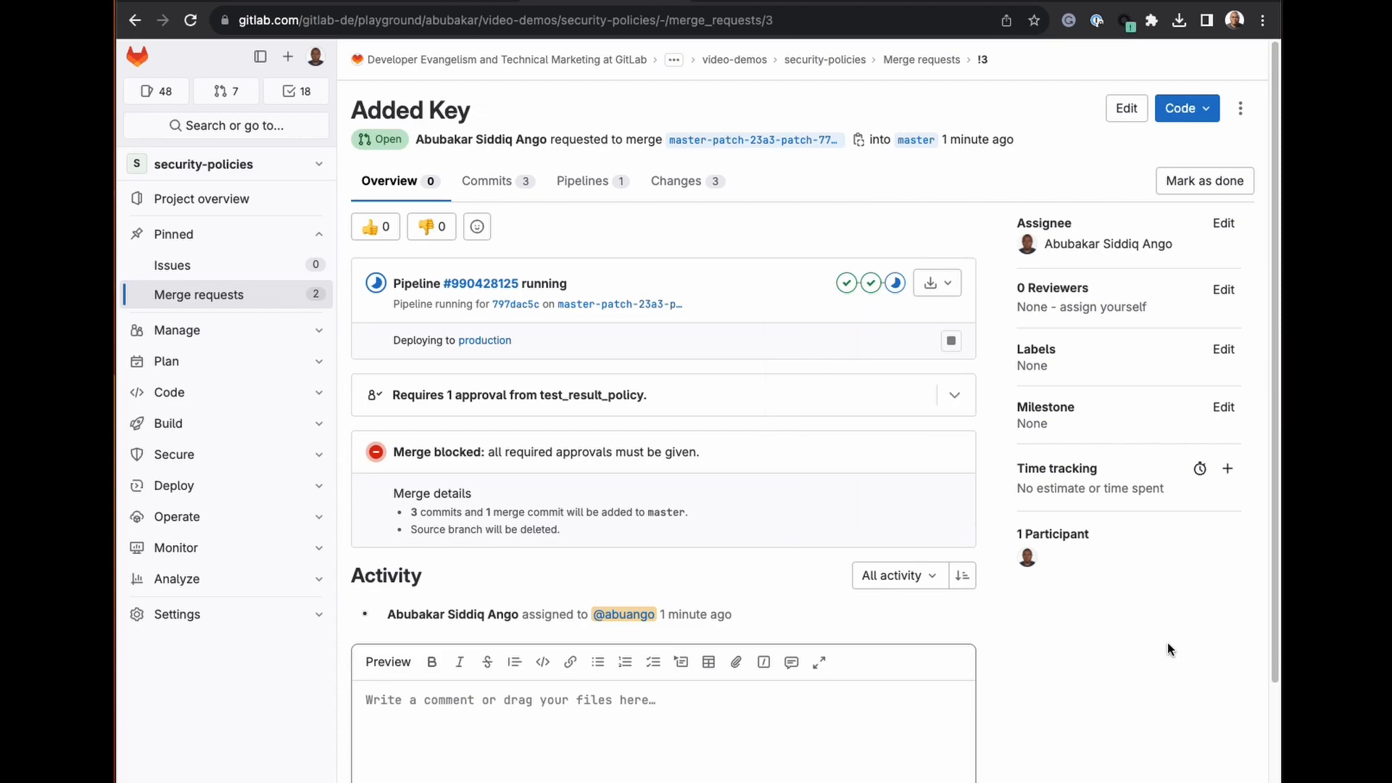
click(897, 285)
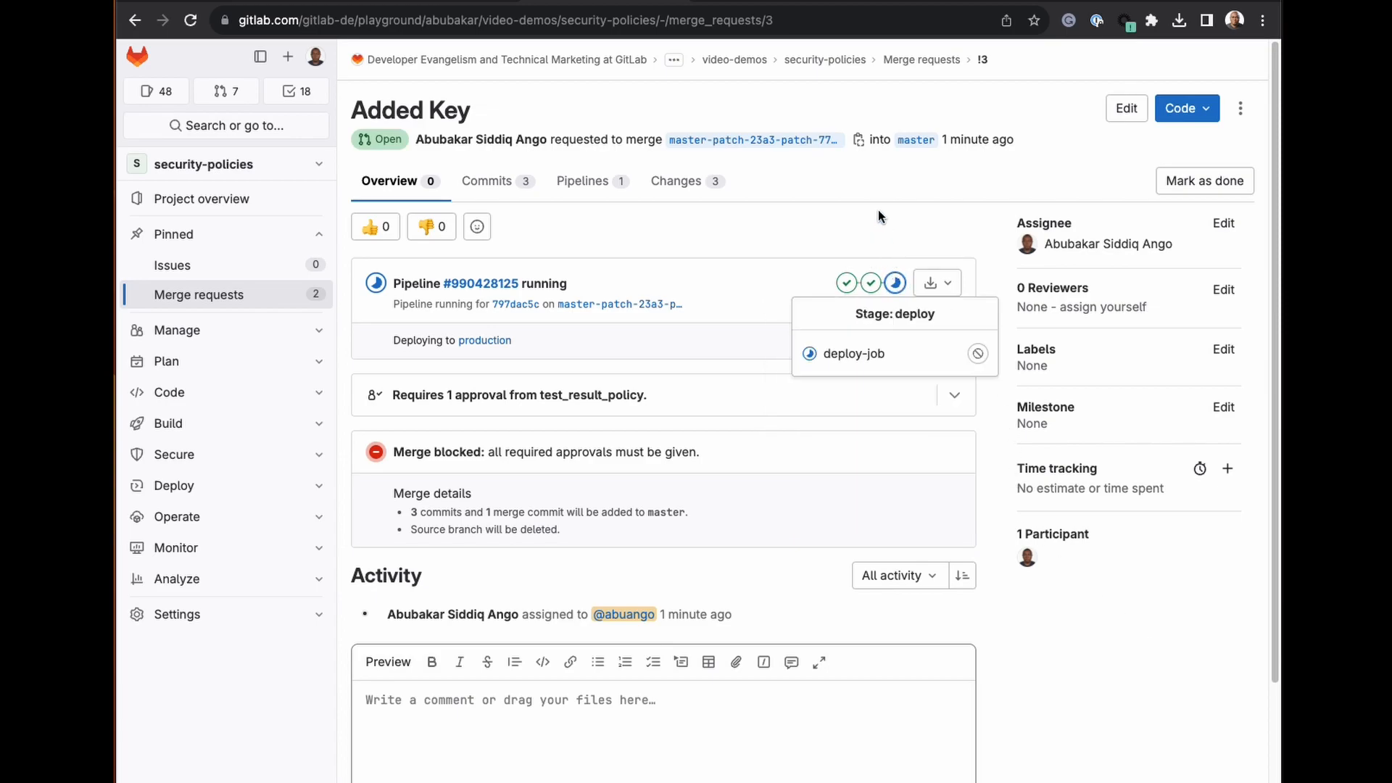
click(729, 267)
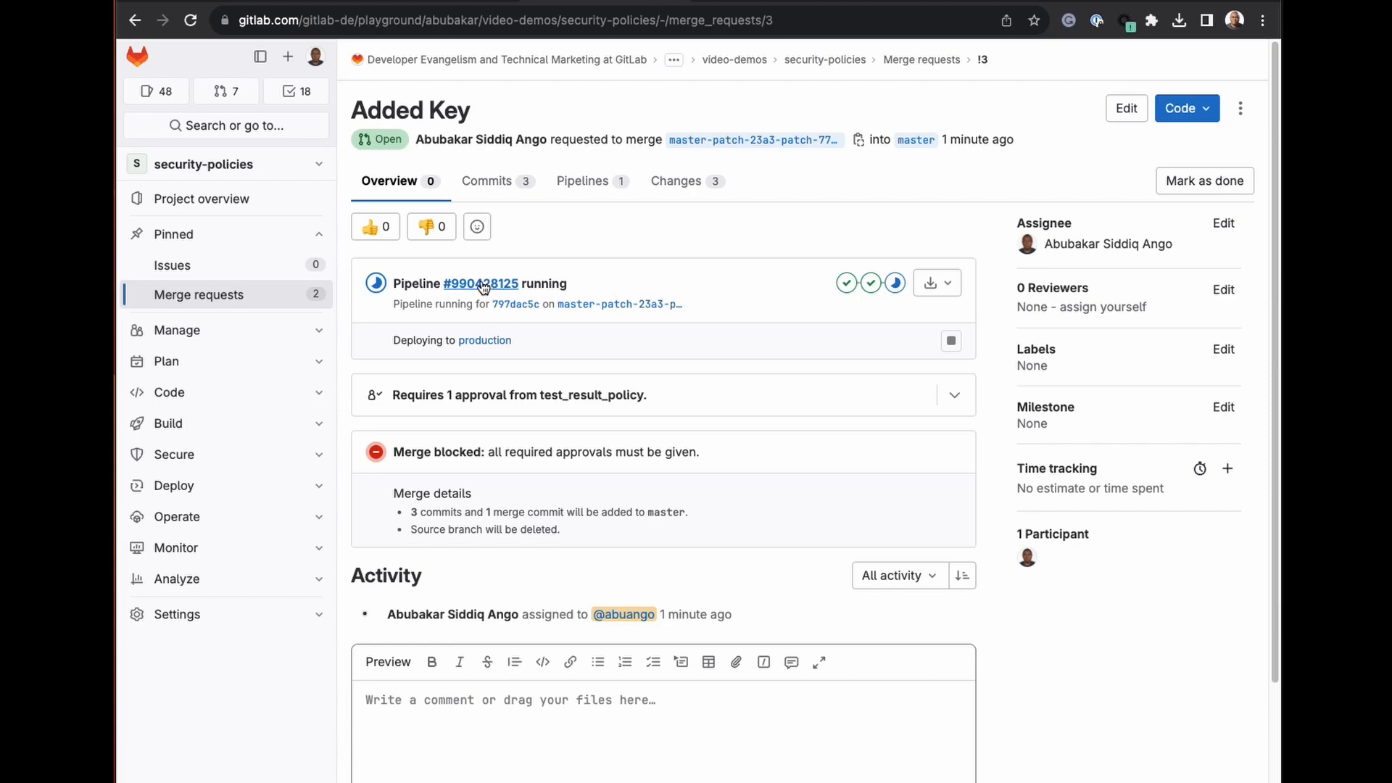
click(897, 284)
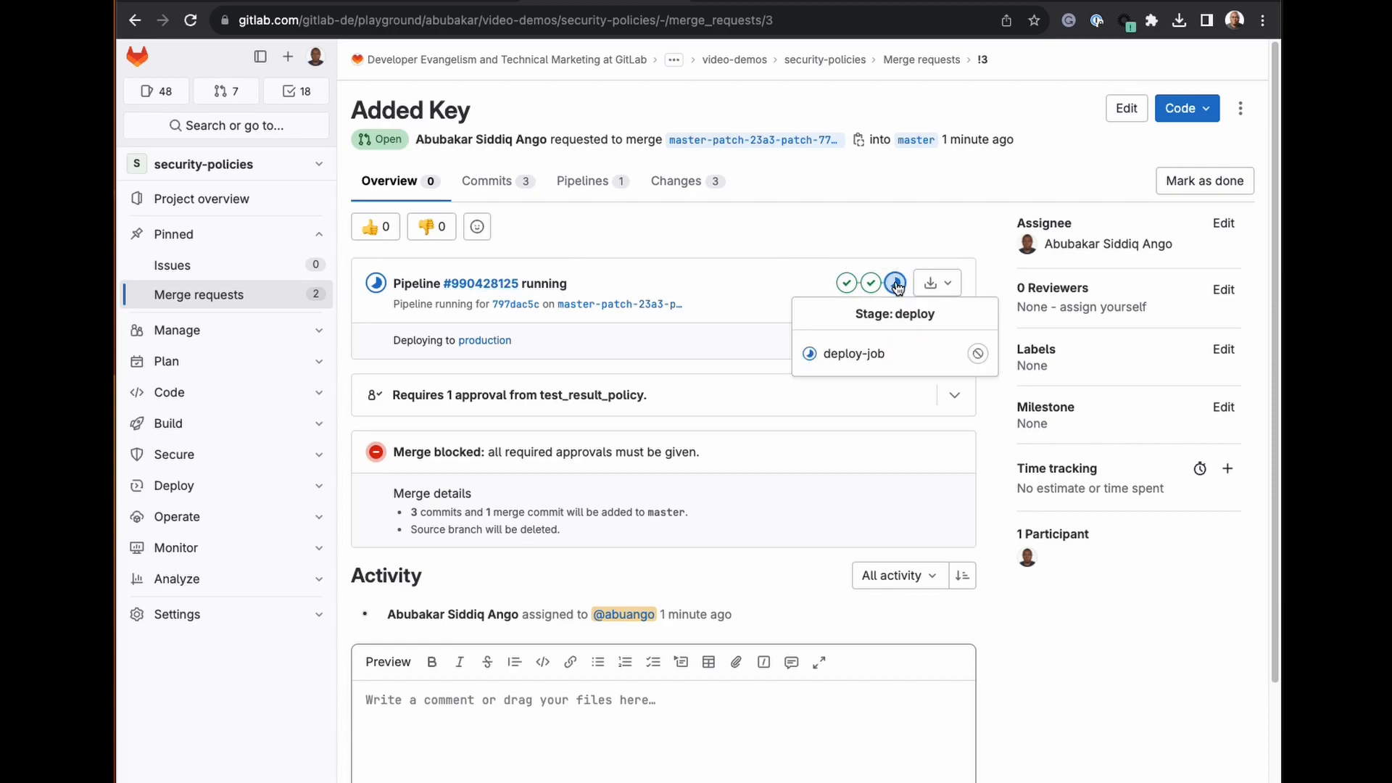
click(897, 356)
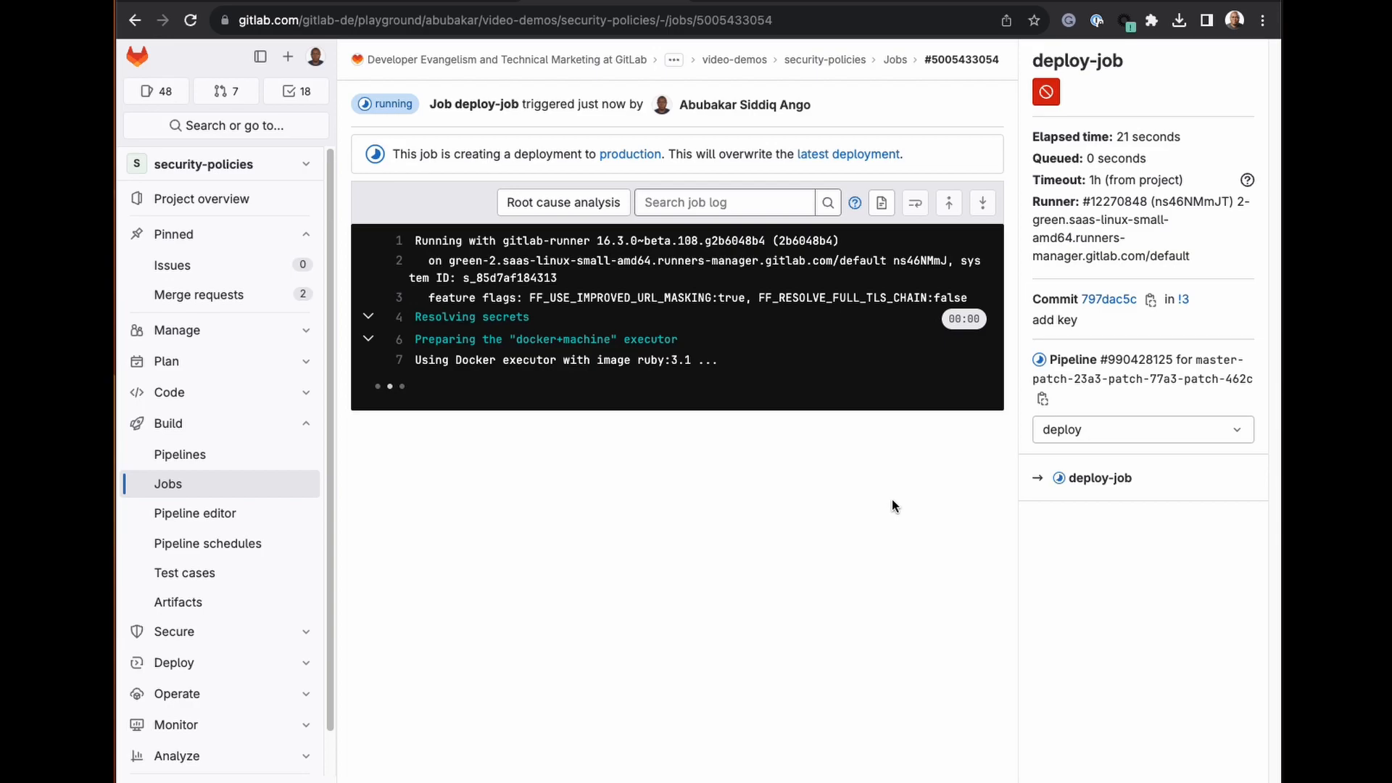
Go back to the Added Key merge request and reload the page to refresh its pipeline and scan status
key(super+bracketleft)
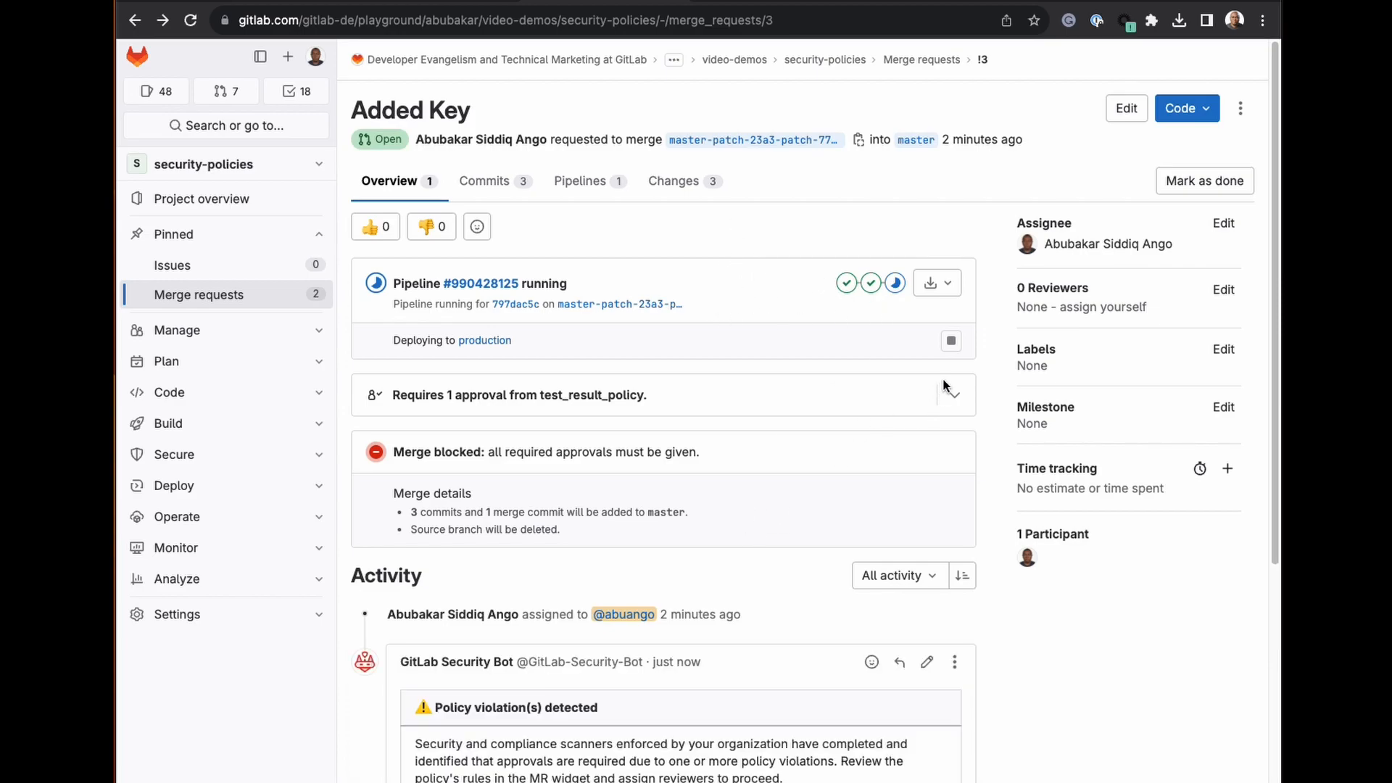
click(896, 282)
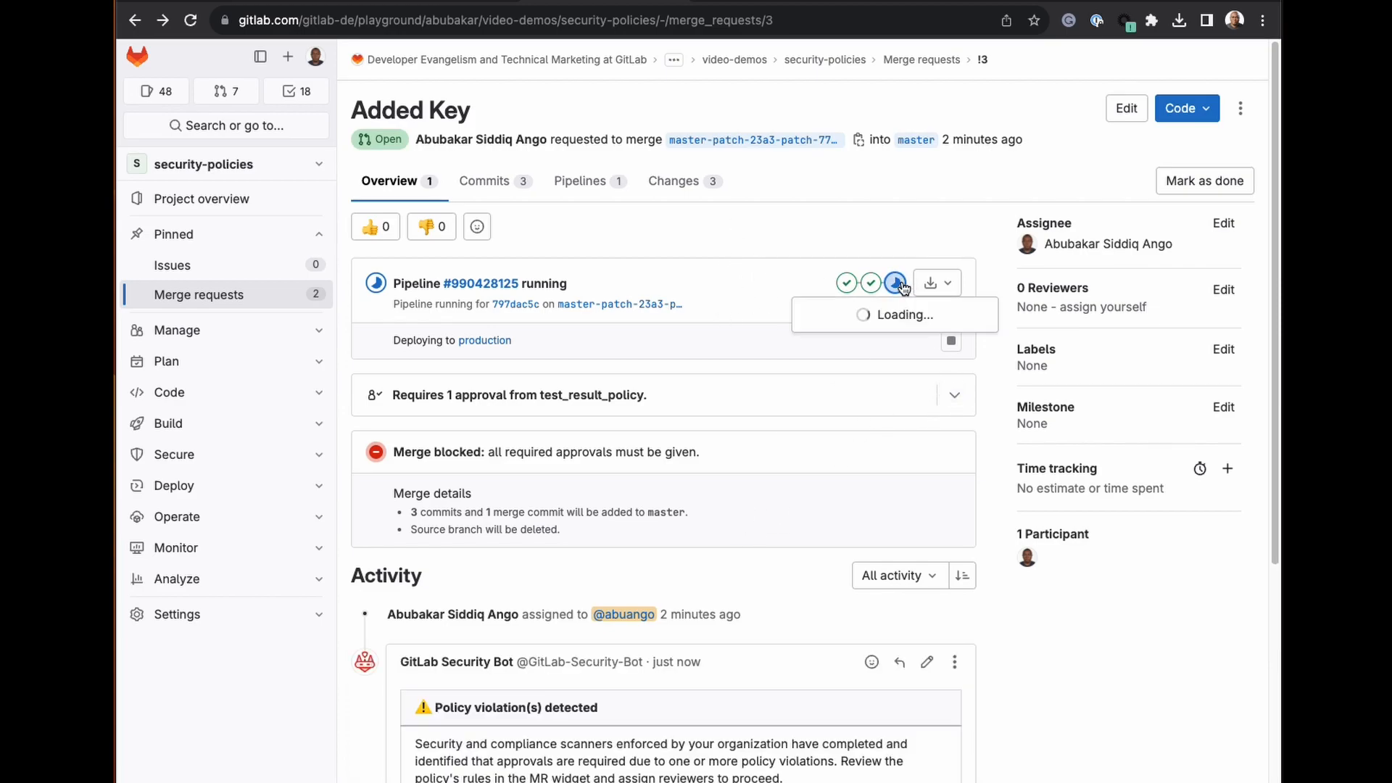
right_click(839, 219)
click(867, 271)
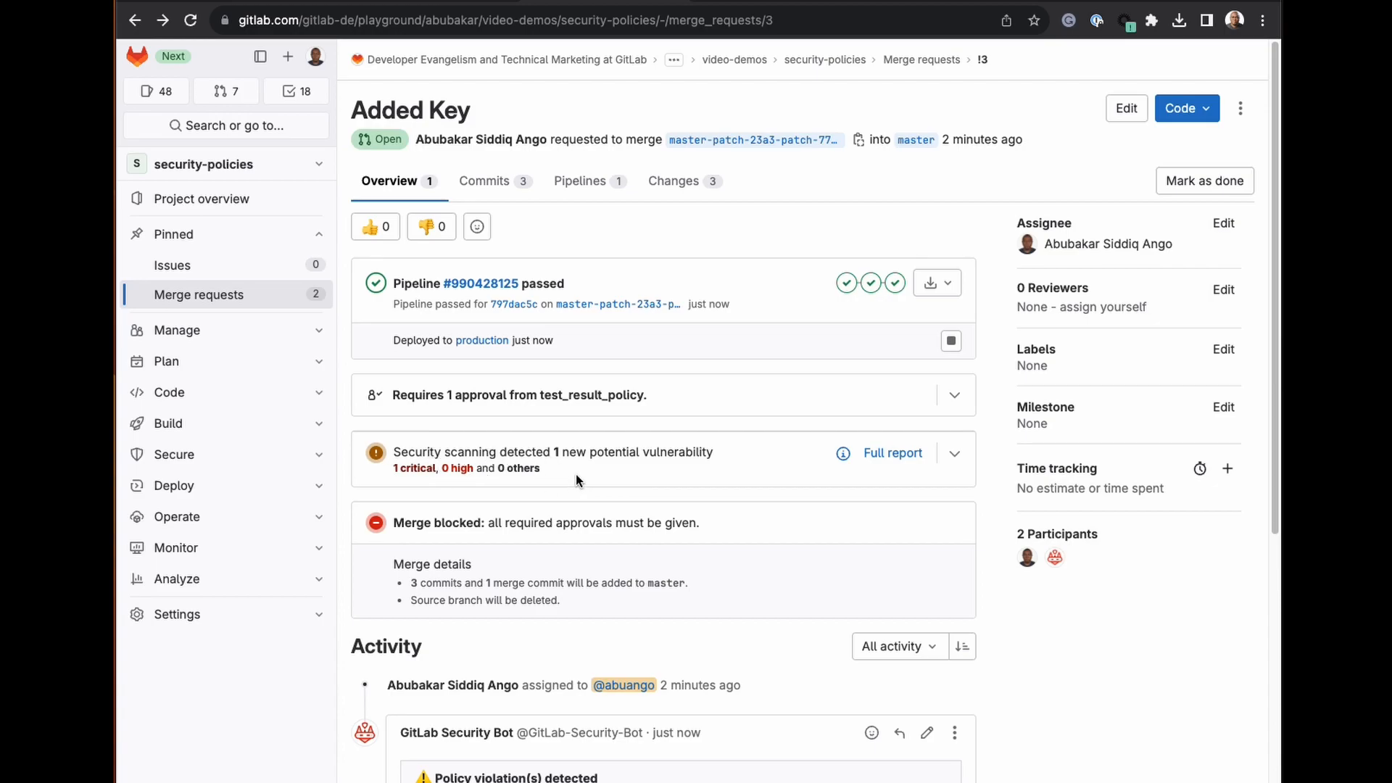
Expand the merge request's security scanning results and open the details of the critical AWS Access Token finding
click(955, 454)
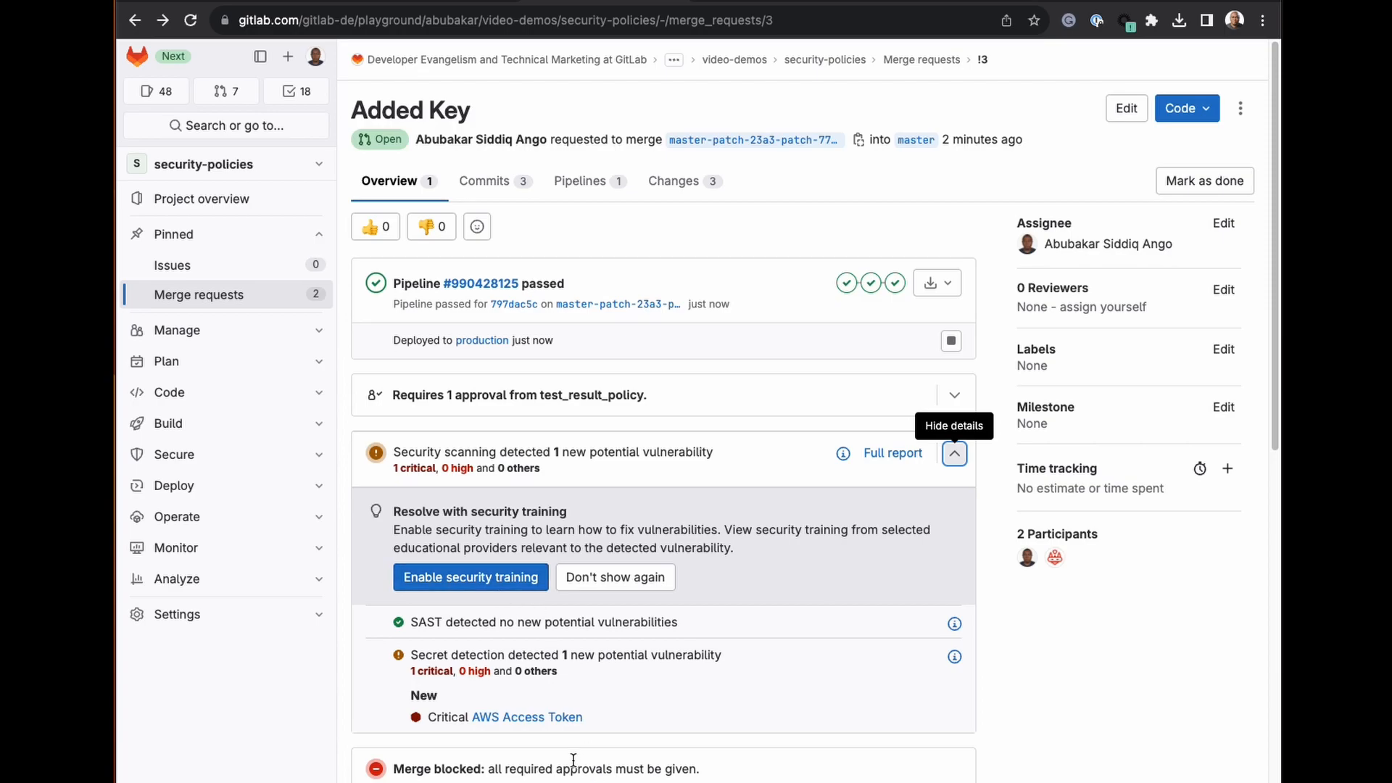
click(506, 718)
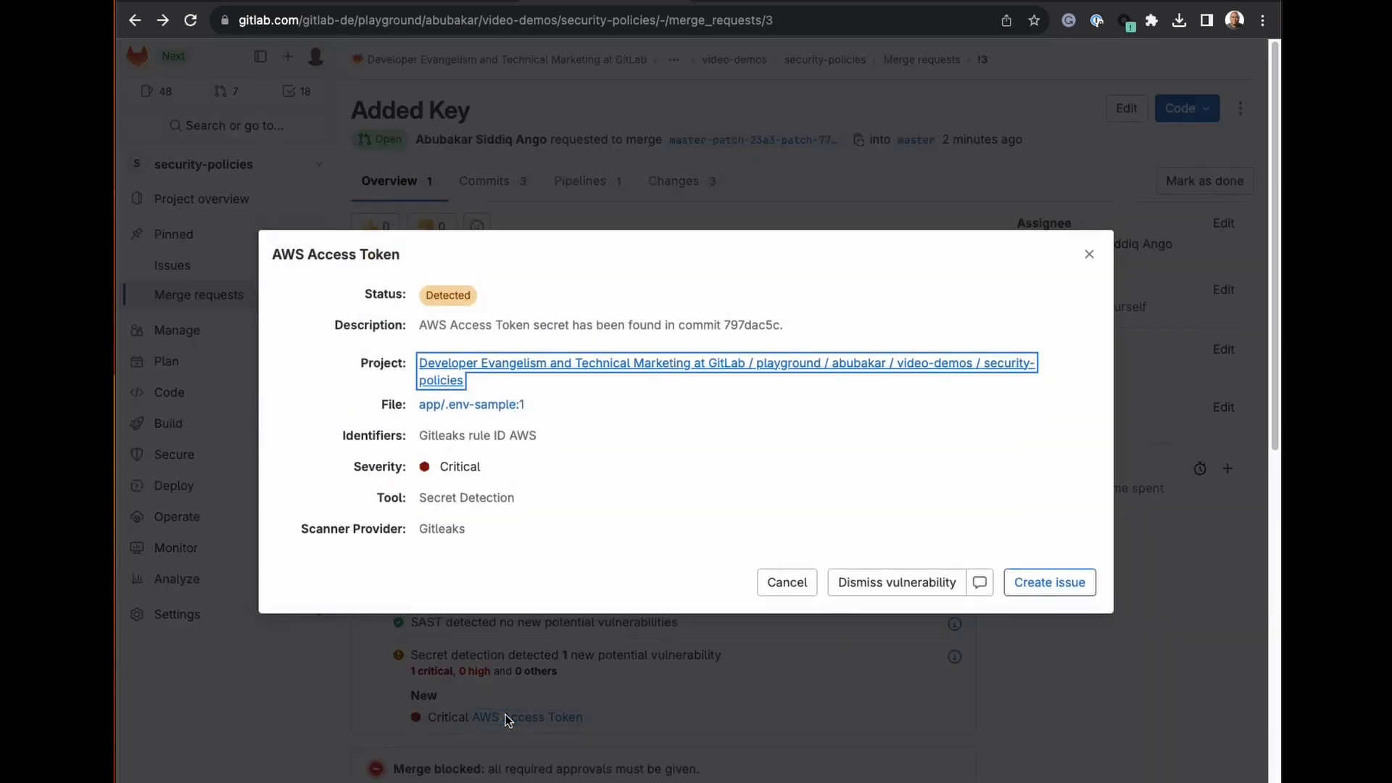